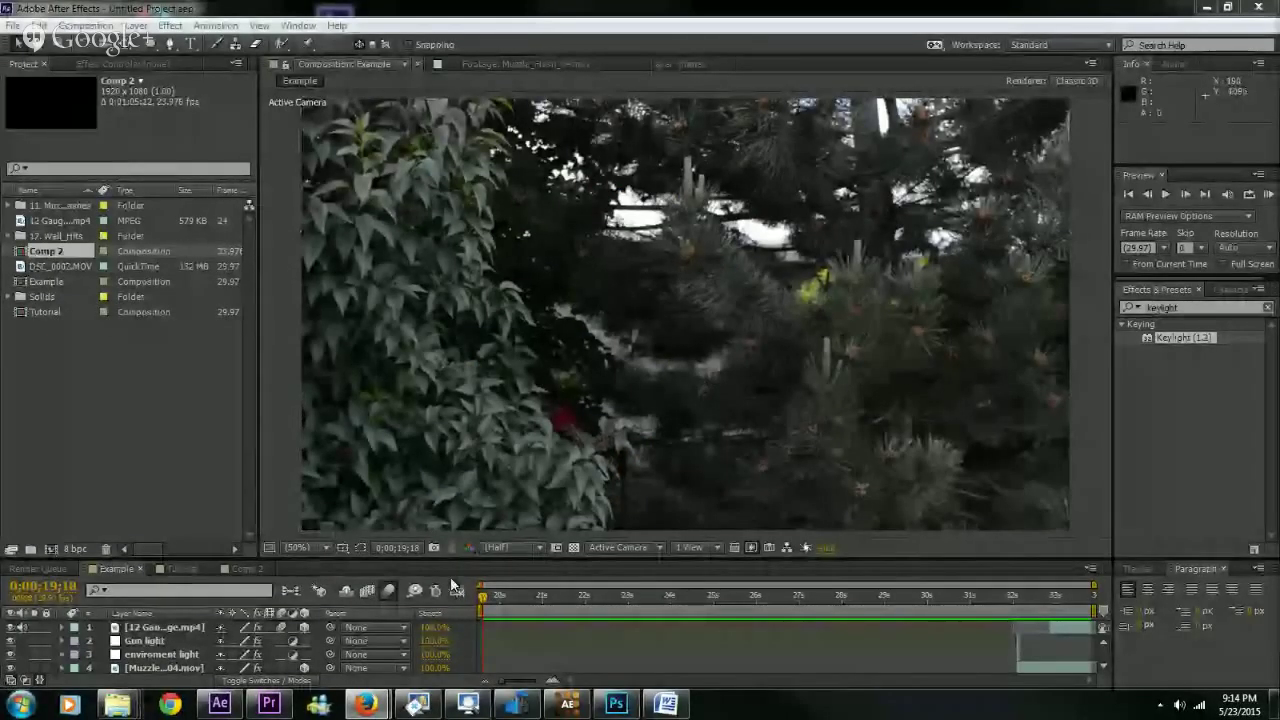
- Play and stop a preview of the Example comp twice
{"action": "left_click", "coordinate": [1268, 194]}
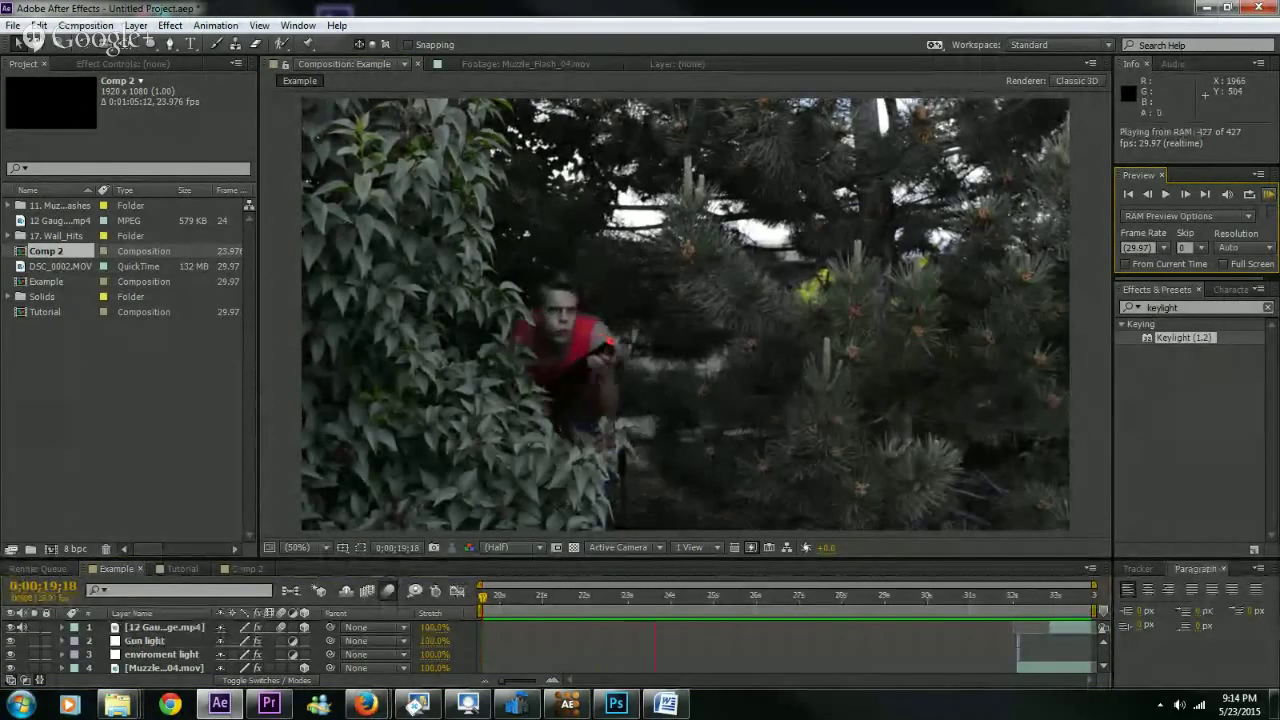
{"action": "left_click", "coordinate": [1076, 313]}
{"action": "left_click", "coordinate": [1266, 194]}
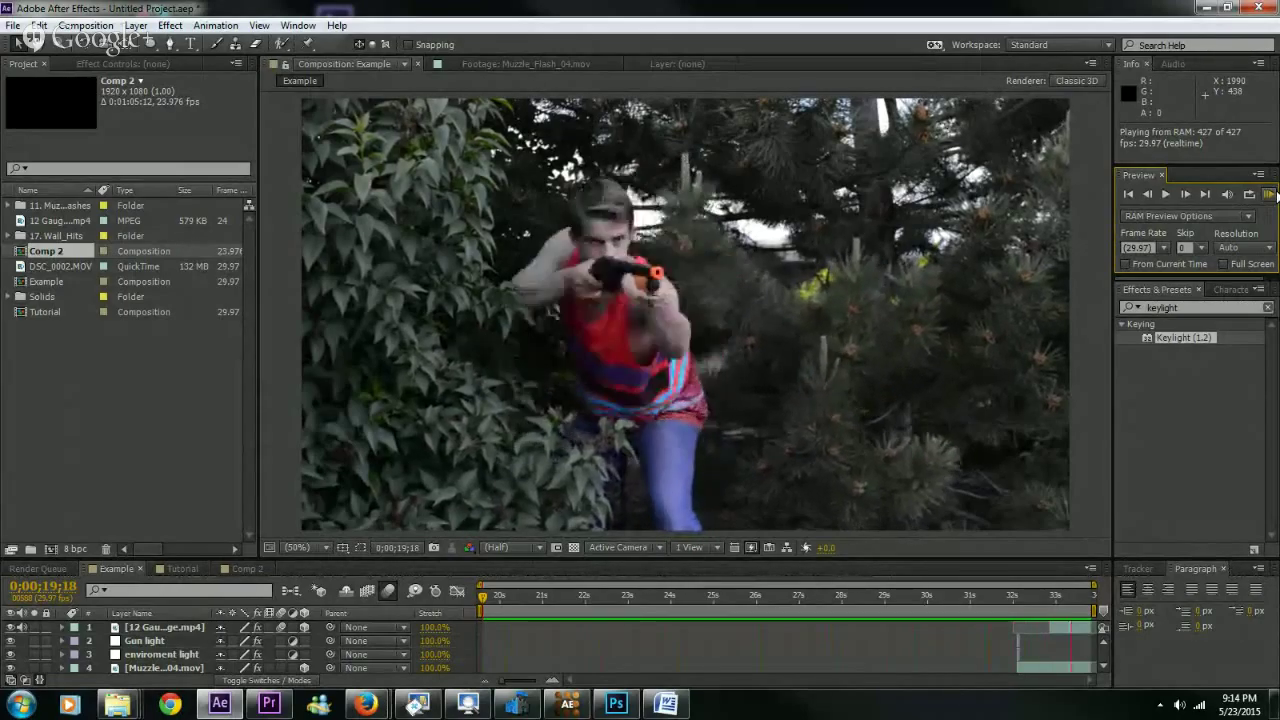
{"action": "left_click", "coordinate": [354, 524]}
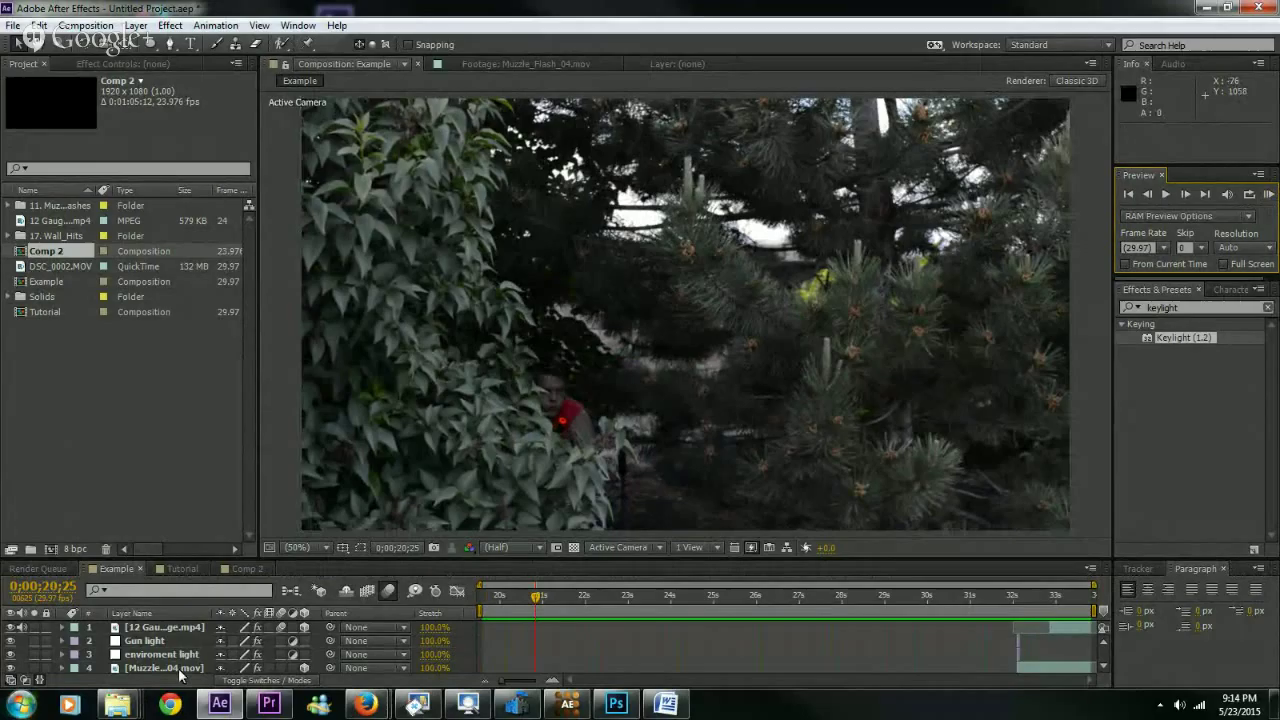
- Move the playhead to 0;00;27;03, where the shooter stands up from the bushes
{"action": "left_click", "coordinate": [596, 596]}
{"action": "left_click_drag", "start_coordinate": [596, 596], "coordinate": [805, 592]}
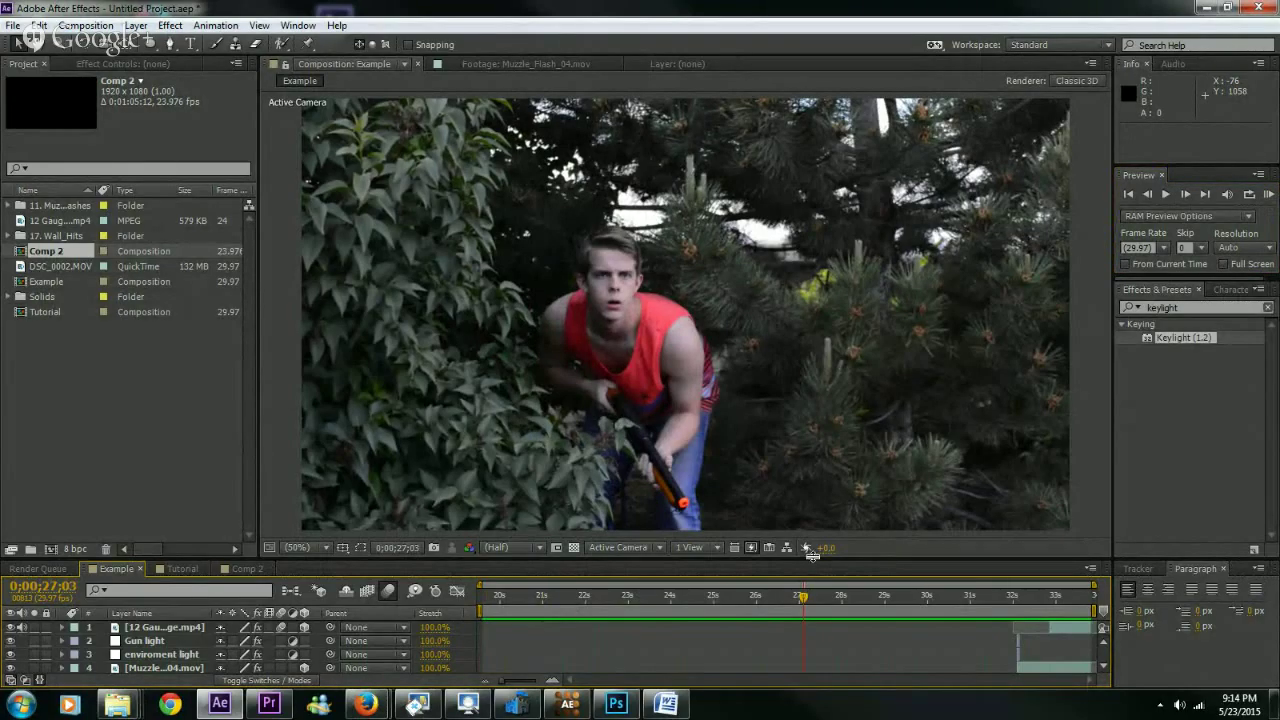
{"action": "left_click", "coordinate": [1060, 44]}
- Reset the Standard workspace and switch to the Tutorial composition
{"action": "left_click", "coordinate": [1068, 263]}
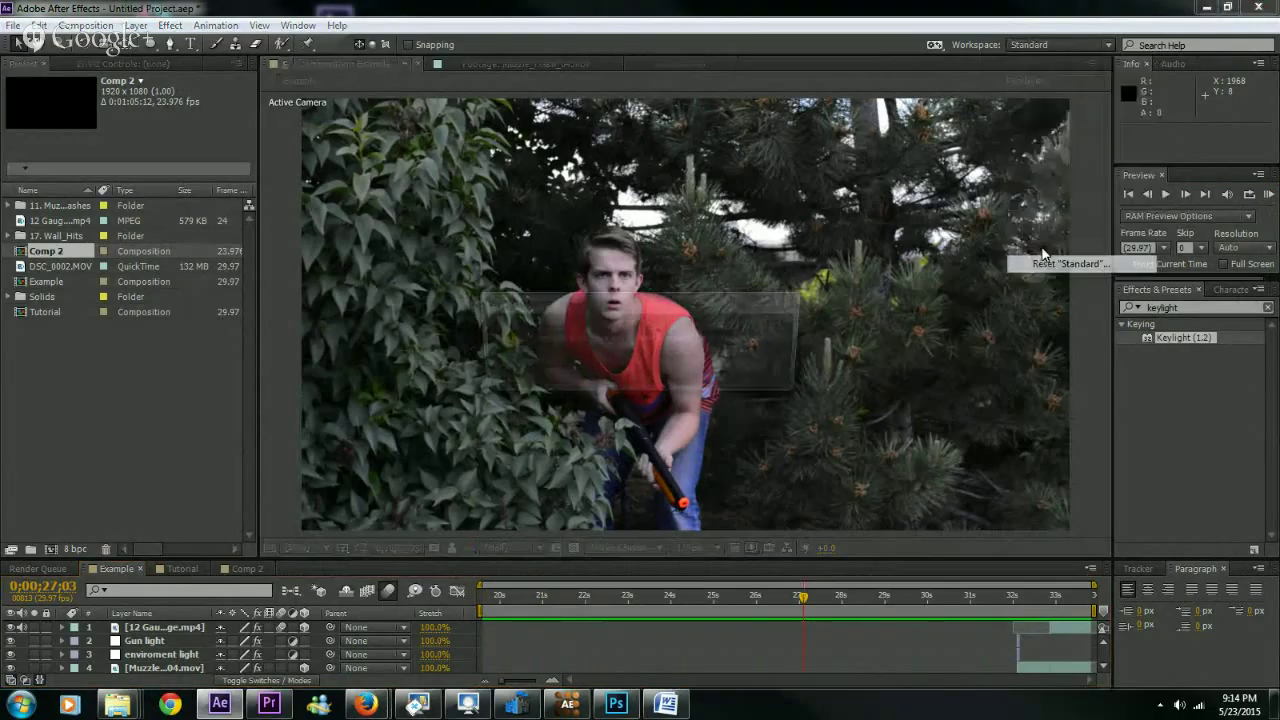
{"action": "left_click", "coordinate": [691, 379]}
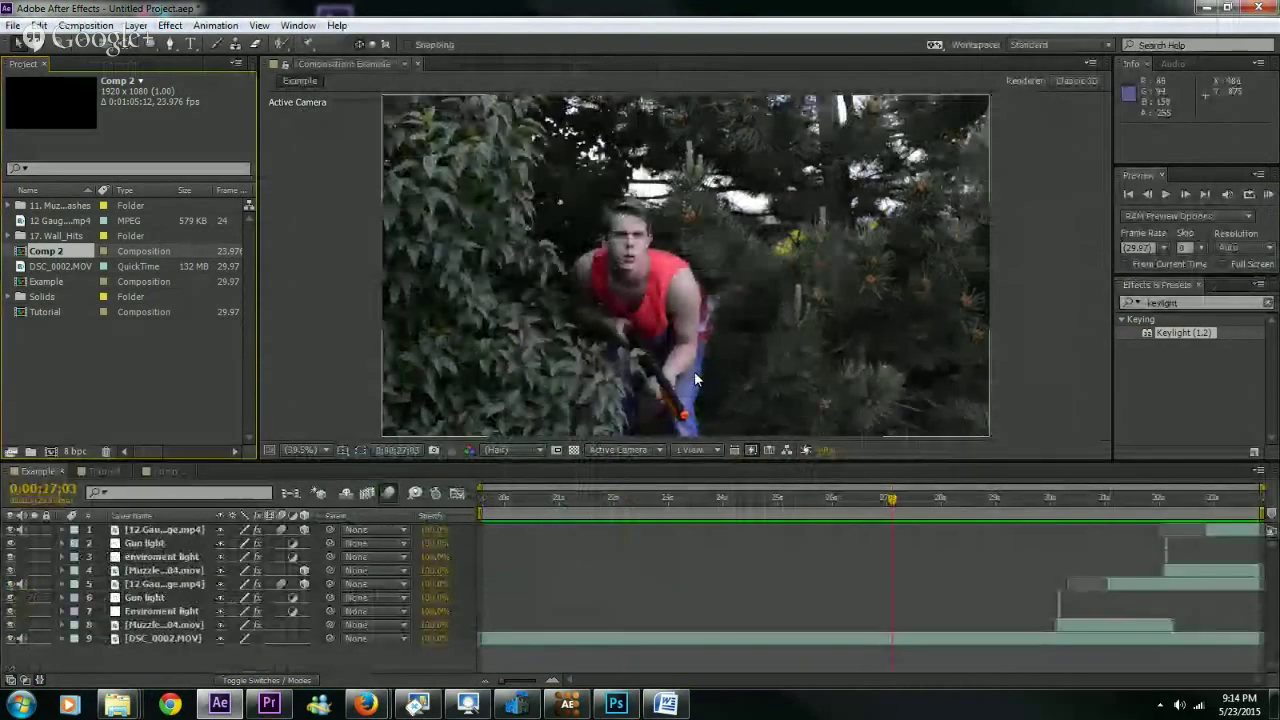
{"action": "left_click", "coordinate": [102, 472]}
- Scrub the Tutorial footage forward to where the shooter emerges, past 0;00;20;26
{"action": "left_click", "coordinate": [634, 497]}
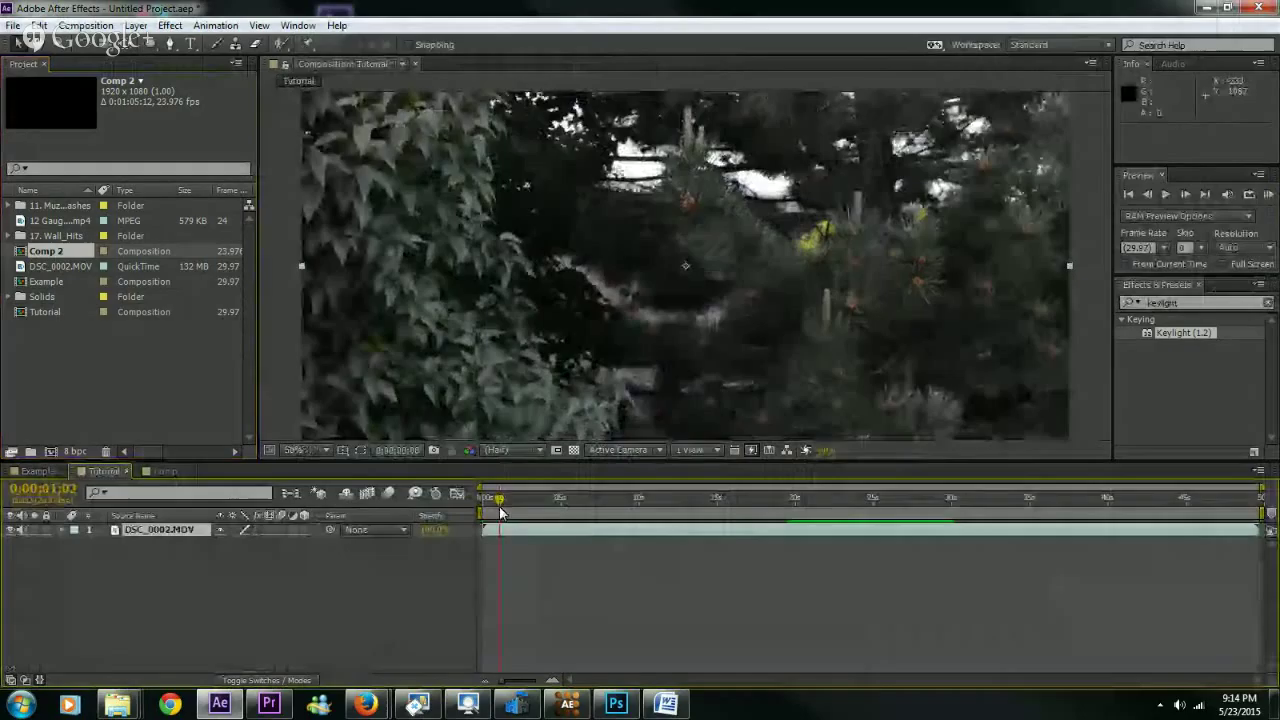
{"action": "scroll", "coordinate": [567, 373], "scroll_direction": "up", "scroll_amount": 2}
{"action": "scroll", "coordinate": [560, 355], "scroll_direction": "down", "scroll_amount": 4}
{"action": "scroll", "coordinate": [562, 350], "scroll_direction": "up", "scroll_amount": 2}
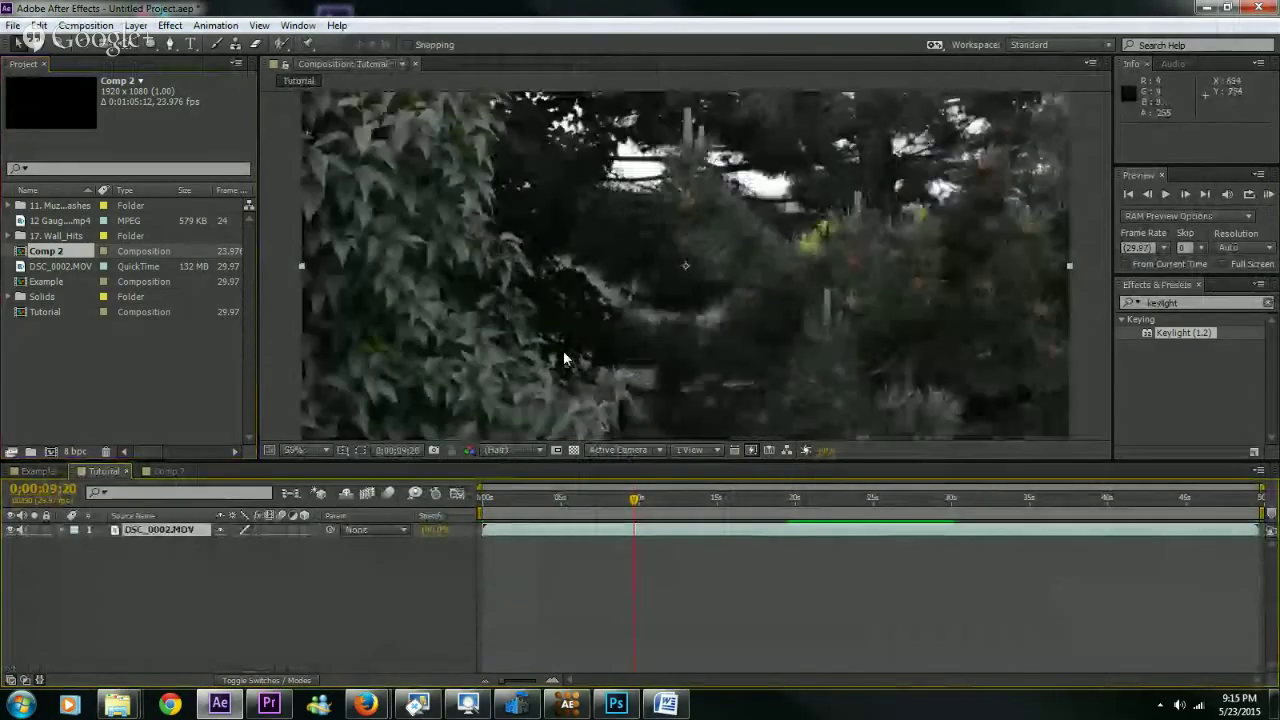
{"action": "left_click_drag", "start_coordinate": [679, 498], "coordinate": [801, 458]}
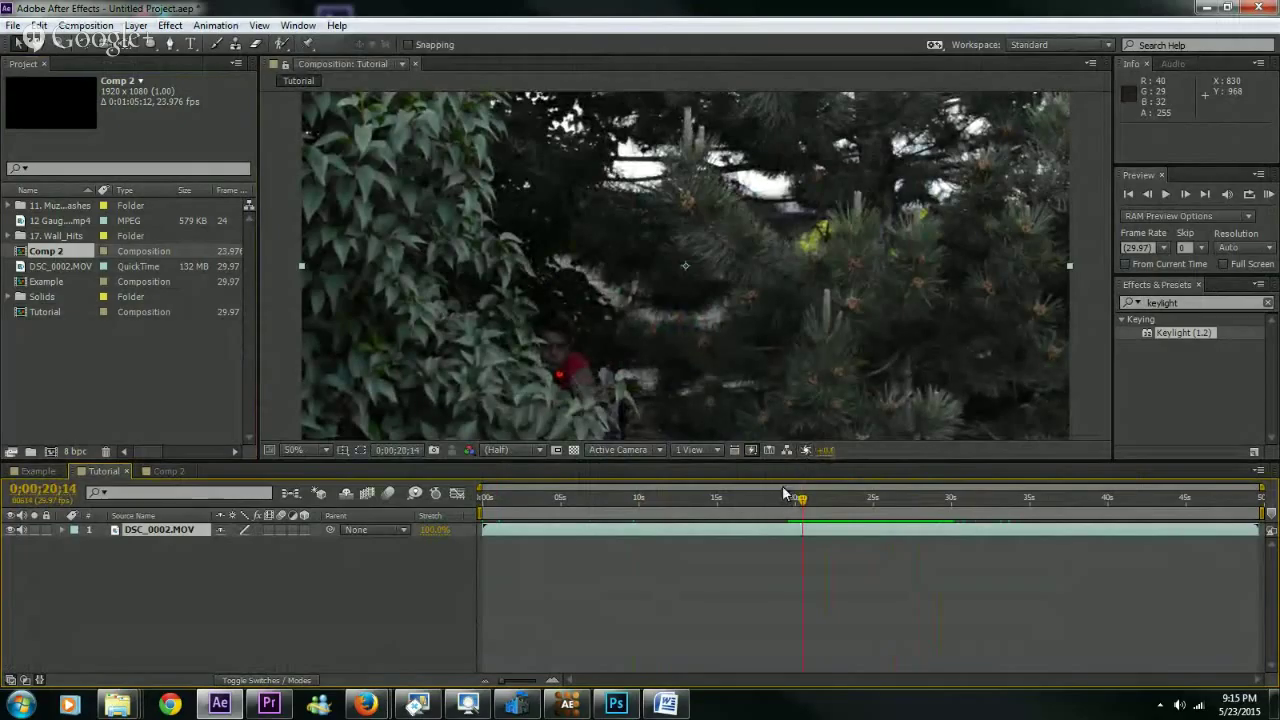
{"action": "left_click", "coordinate": [811, 502]}
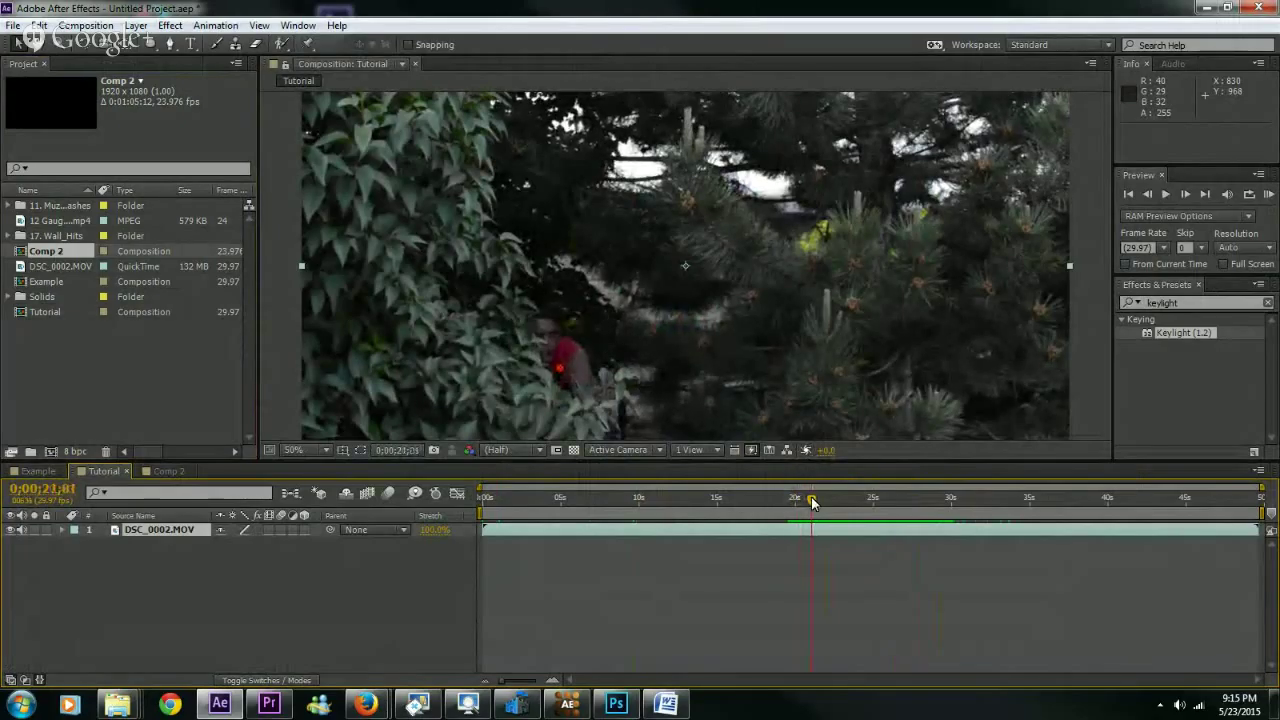
{"action": "left_click_drag", "start_coordinate": [811, 500], "coordinate": [957, 473]}
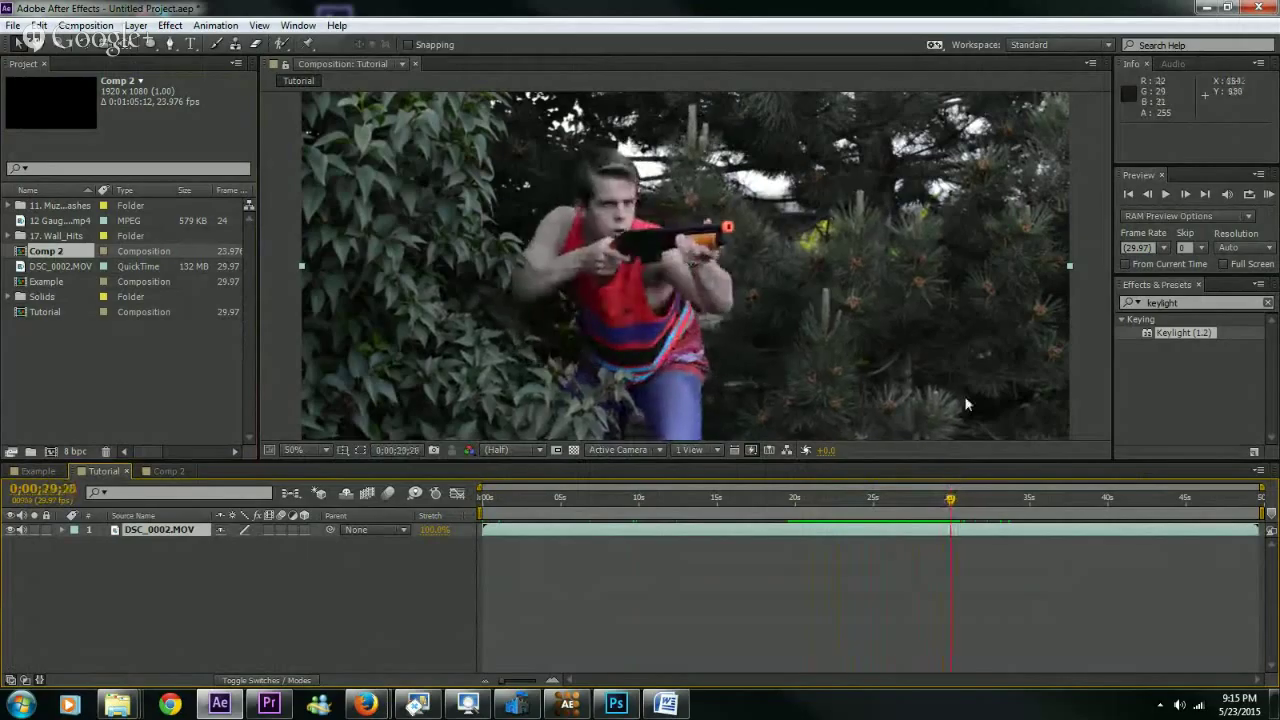
- Step forward four frames to reach 0;00;30;05 and select the 11. Muzzle_Flashes folder
{"action": "left_click", "coordinate": [1186, 195]}
{"action": "left_click", "coordinate": [1186, 195]}
{"action": "left_click", "coordinate": [1186, 195]}
{"action": "left_click", "coordinate": [1186, 195]}
{"action": "left_click", "coordinate": [1186, 195]}
{"action": "left_click", "coordinate": [1186, 195]}
{"action": "left_click", "coordinate": [1186, 195]}
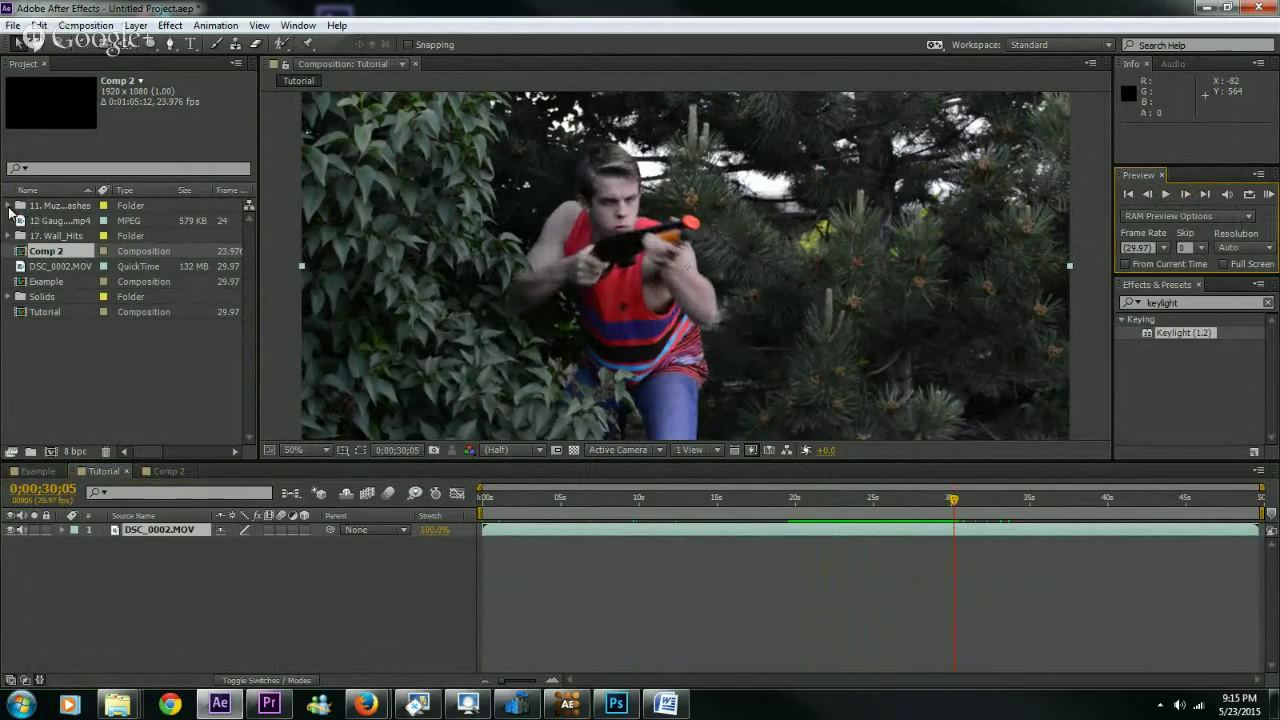
{"action": "left_click", "coordinate": [62, 206]}
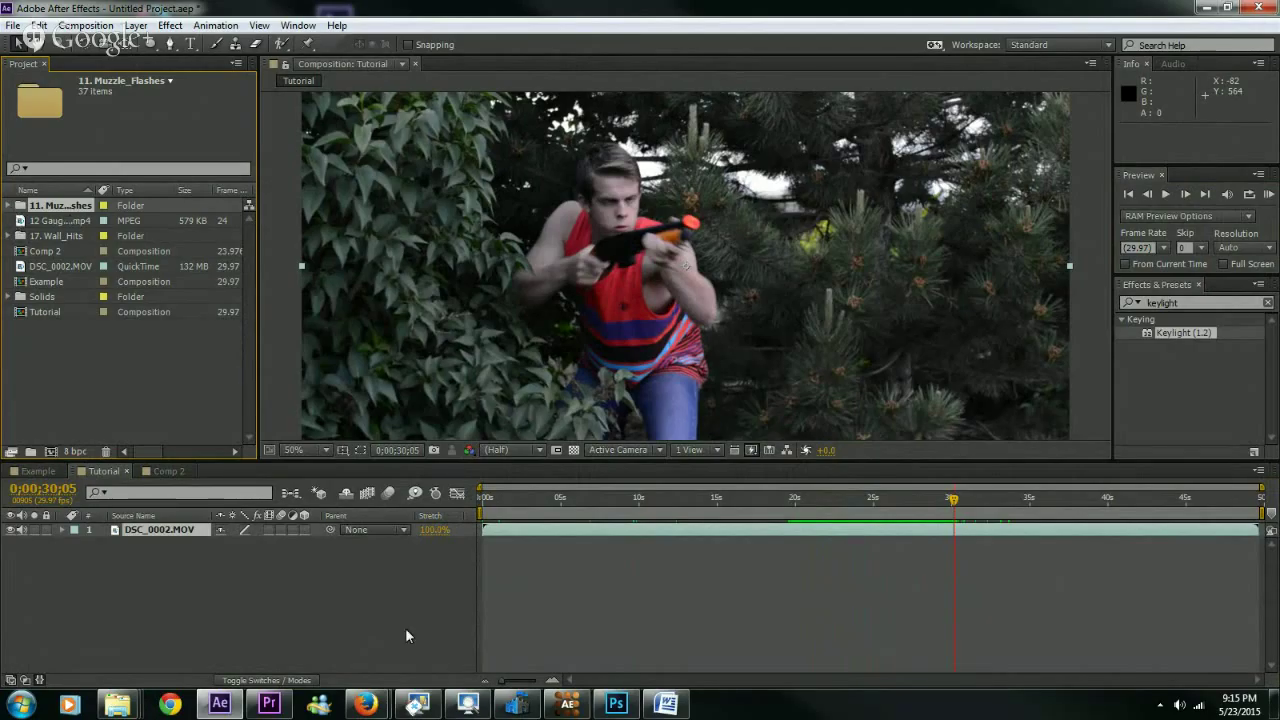
- Check Comp 2 at about 0:00:08:17, then return to the Tutorial comp
{"action": "mouse_move", "coordinate": [288, 708]}
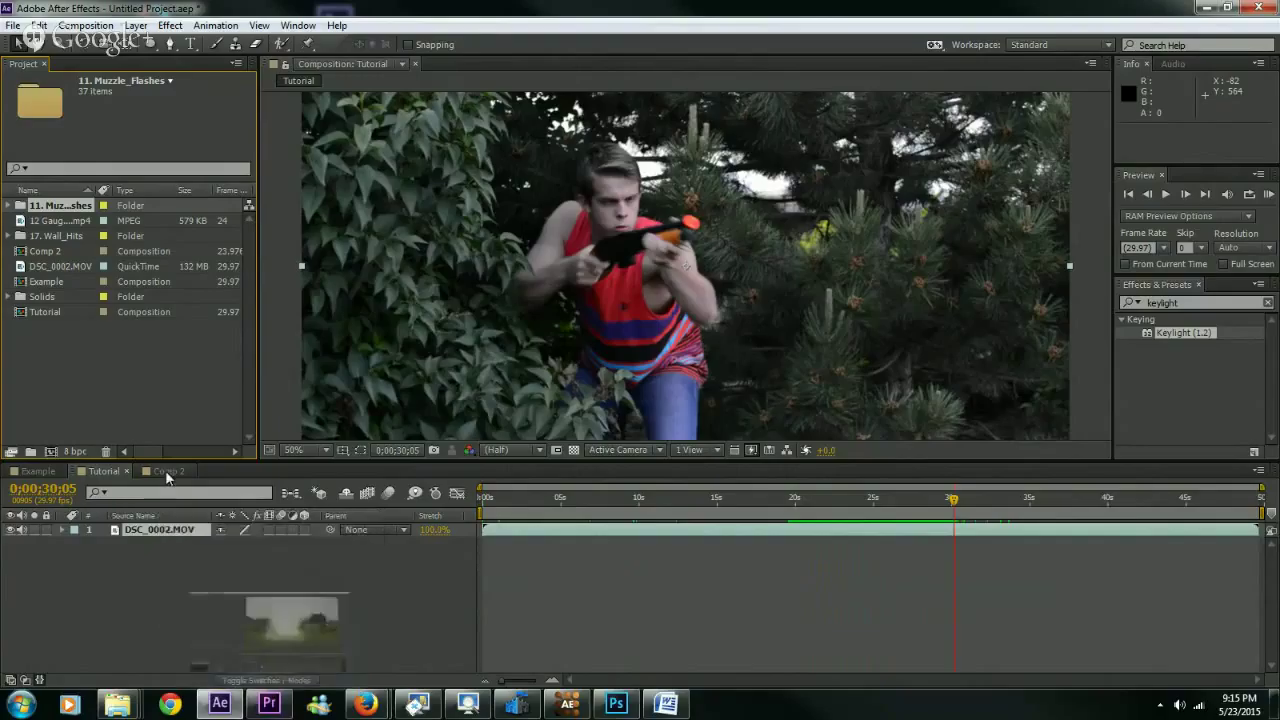
{"action": "left_click", "coordinate": [167, 471]}
{"action": "left_click_drag", "start_coordinate": [627, 505], "coordinate": [483, 515]}
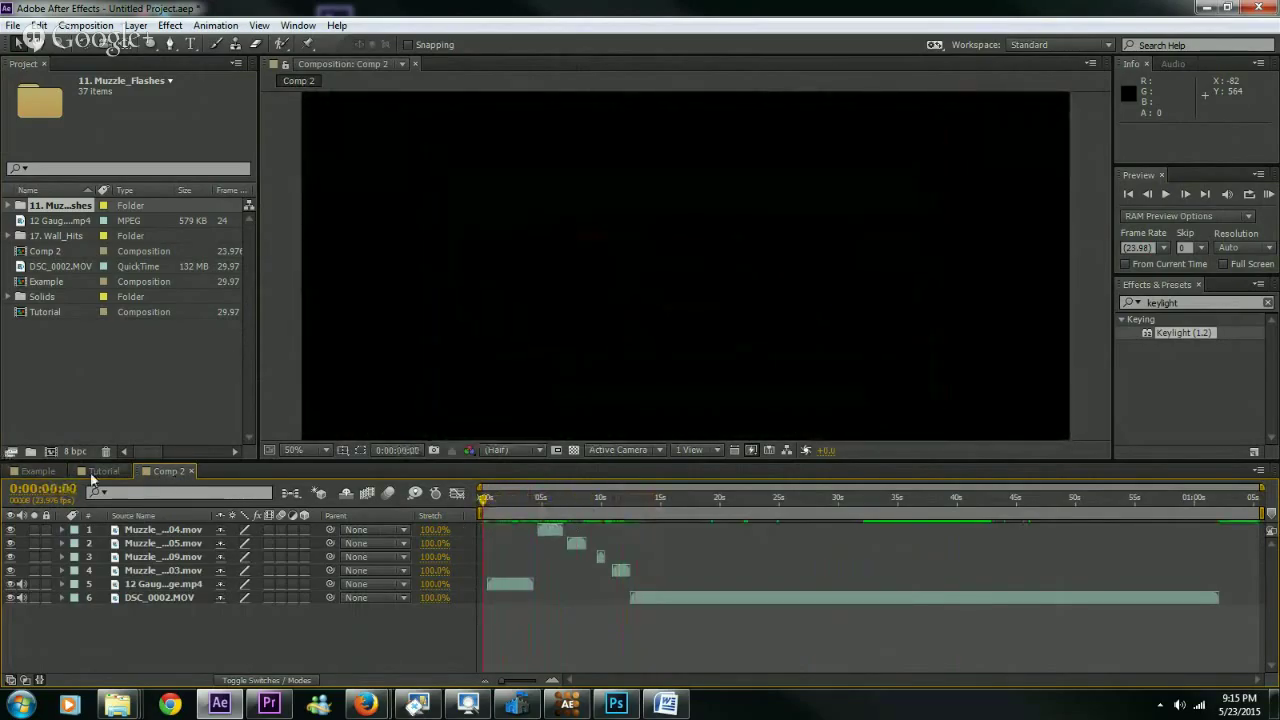
{"action": "left_click", "coordinate": [101, 471]}
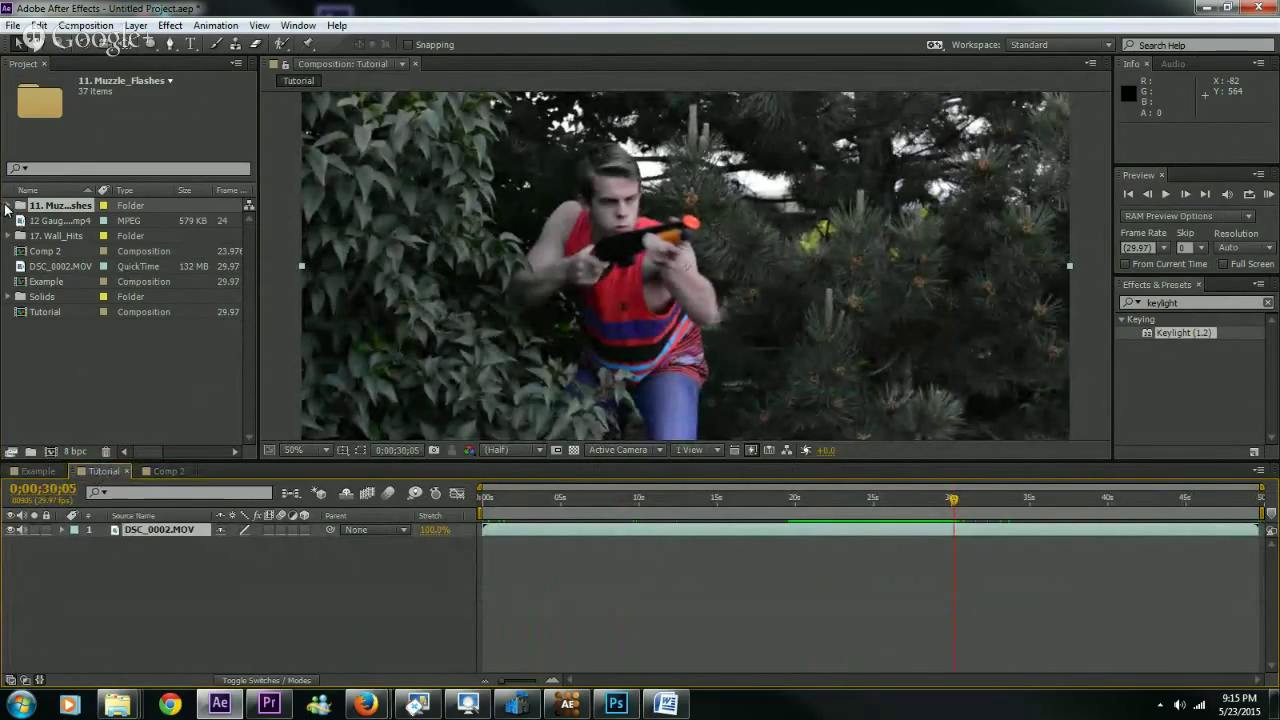
- Expand 11. Muzzle_Flashes and open Muzzle_Flash_03 in the footage viewer
{"action": "left_click", "coordinate": [7, 205]}
{"action": "scroll", "coordinate": [70, 250], "scroll_direction": "down", "scroll_amount": 1}
{"action": "left_click", "coordinate": [75, 282]}
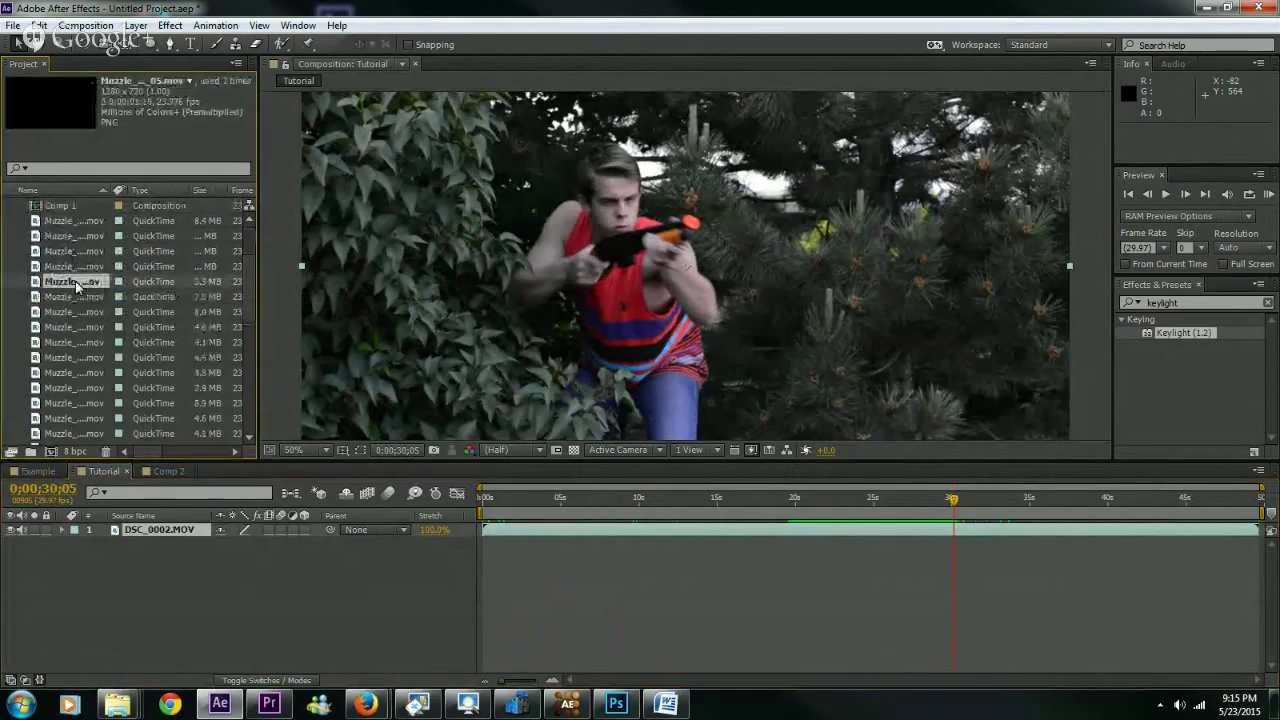
{"action": "left_click", "coordinate": [66, 251]}
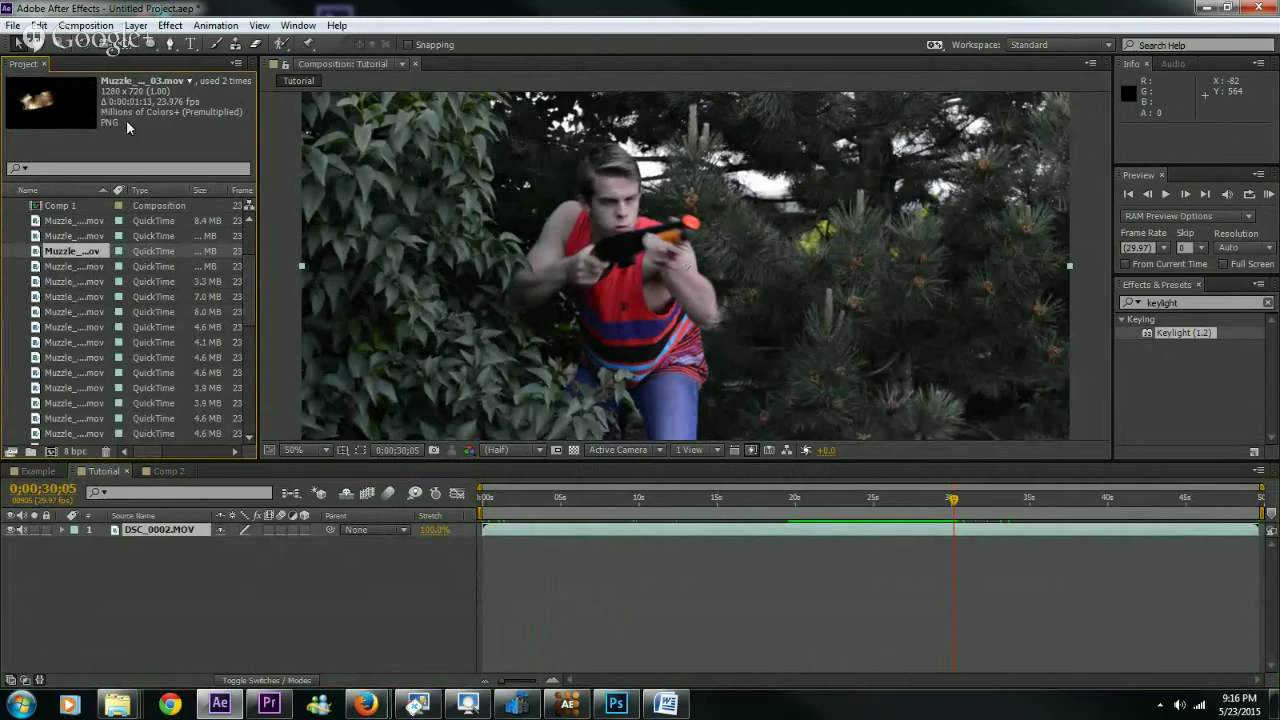
{"action": "double_click", "coordinate": [70, 252]}
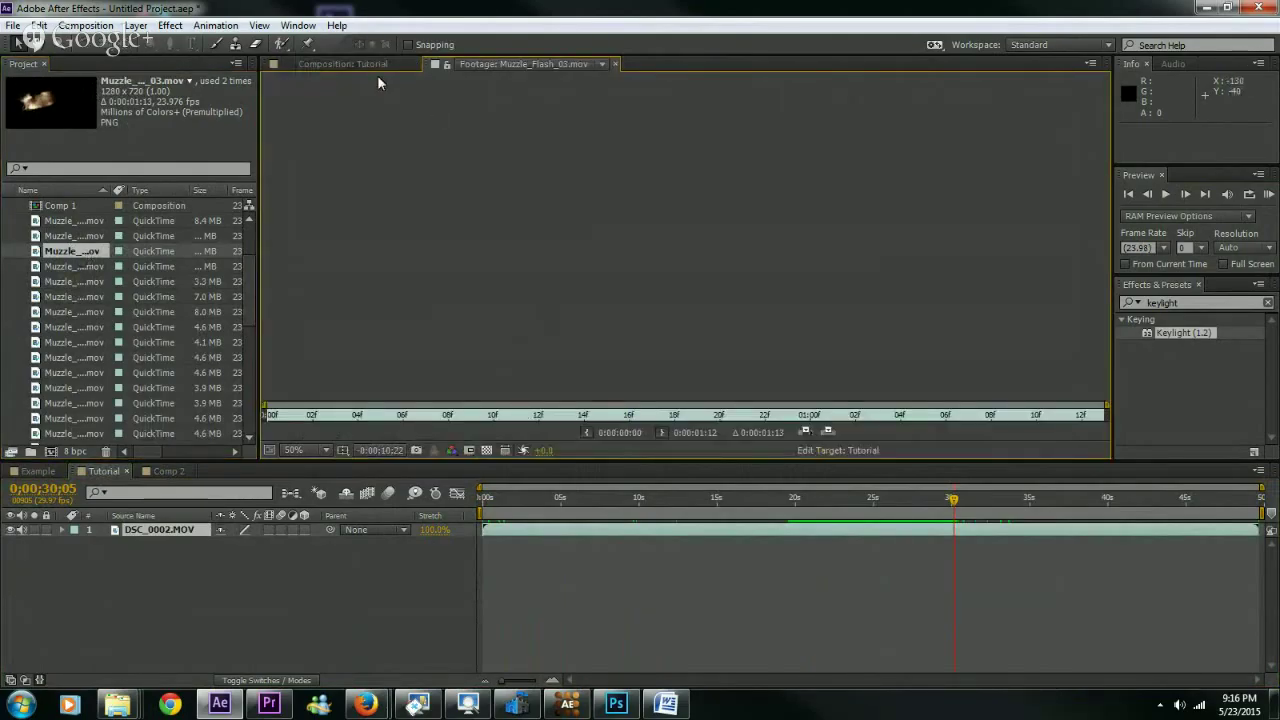
{"action": "scroll", "coordinate": [450, 370], "scroll_direction": "down", "scroll_amount": 4}
{"action": "left_click_drag", "start_coordinate": [284, 419], "coordinate": [561, 421]}
{"action": "left_click", "coordinate": [305, 450]}
{"action": "left_click", "coordinate": [336, 178]}
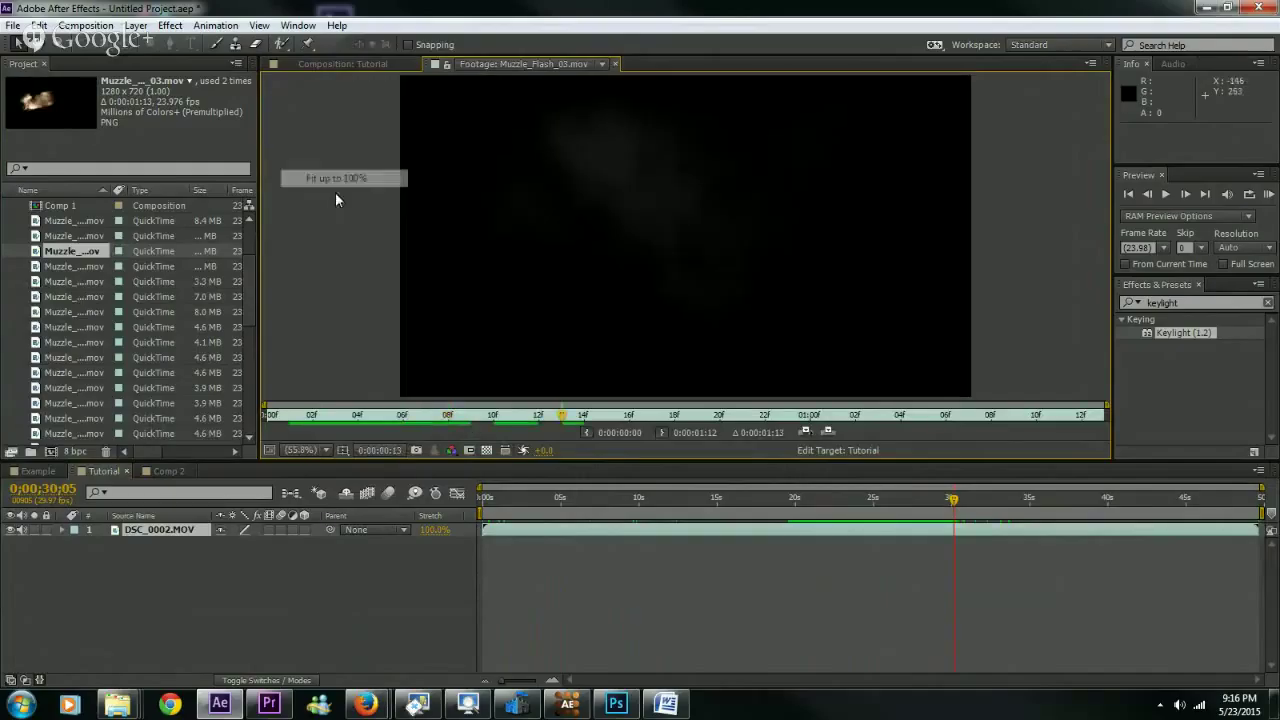
{"action": "left_click_drag", "start_coordinate": [418, 421], "coordinate": [250, 425]}
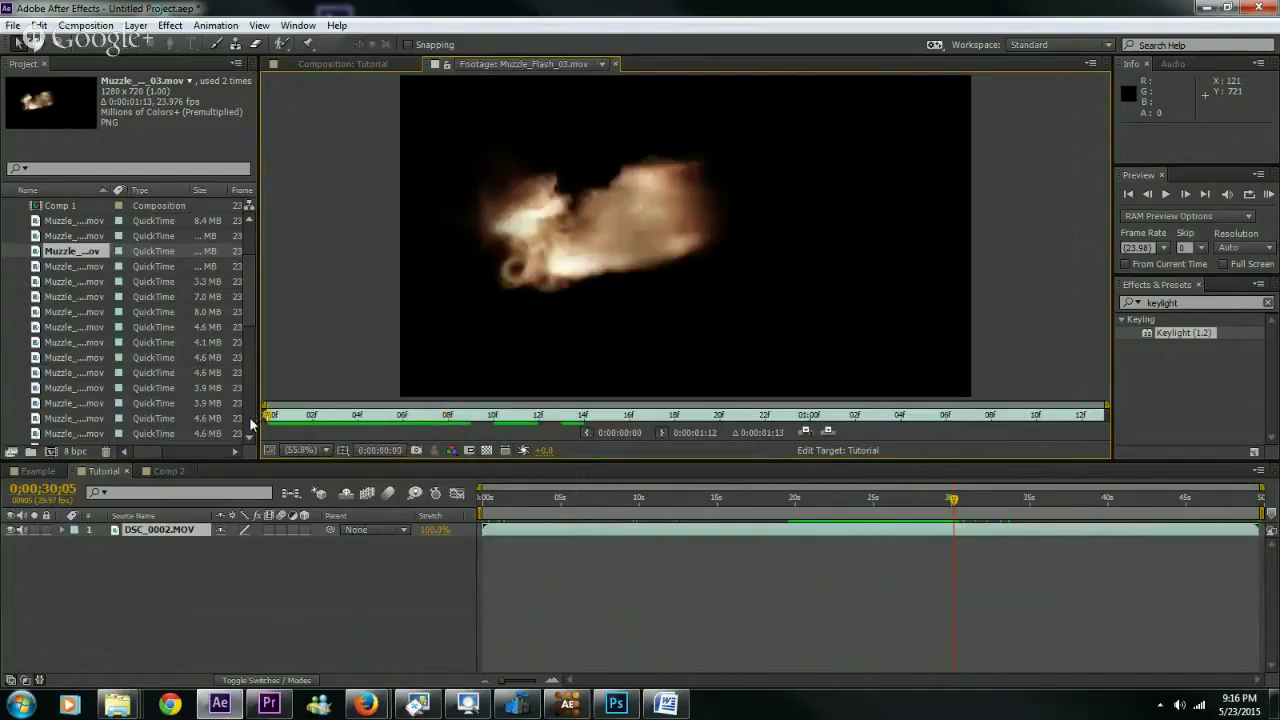
{"action": "key", "text": "space"}
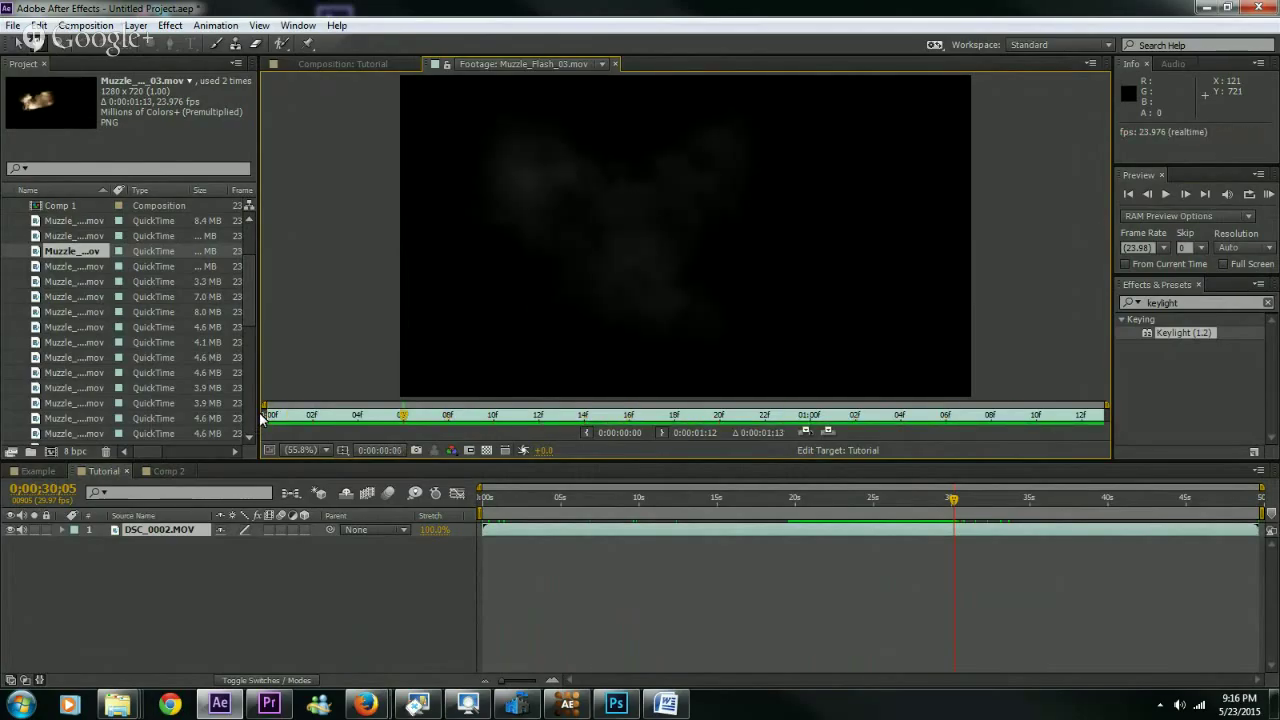
{"action": "left_click", "coordinate": [72, 267]}
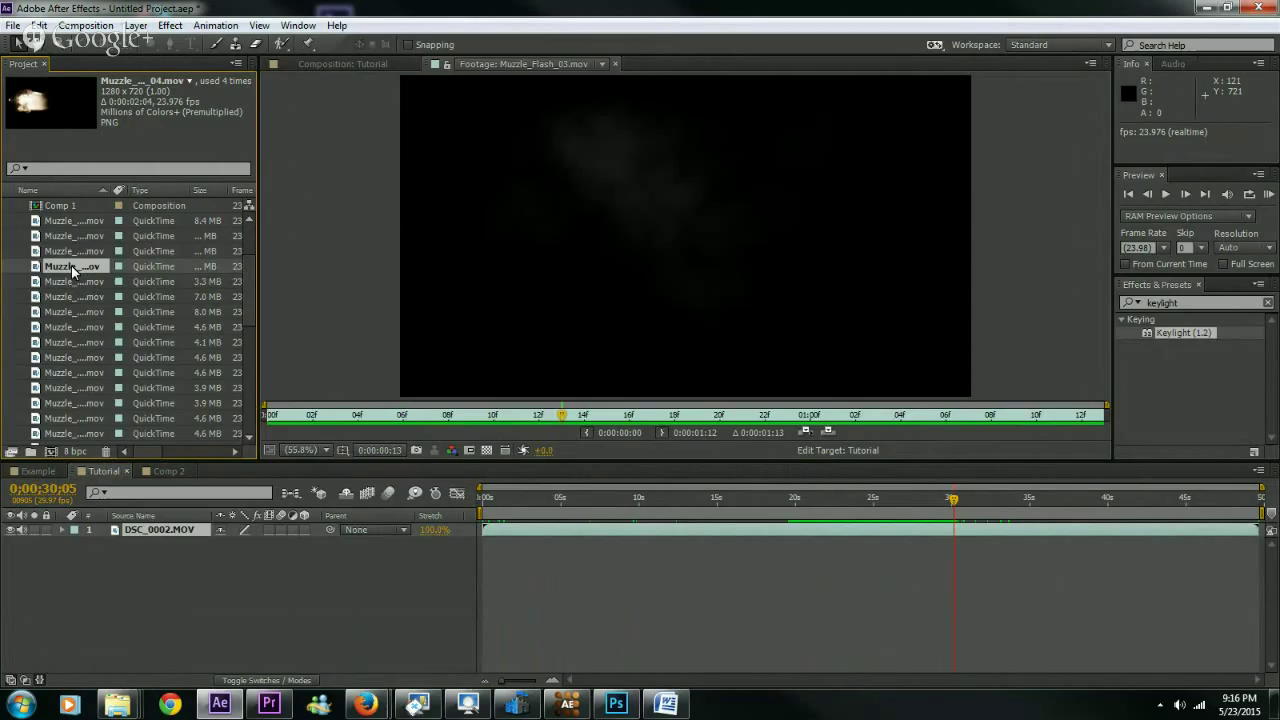
{"action": "double_click", "coordinate": [72, 267]}
{"action": "key", "text": "space"}
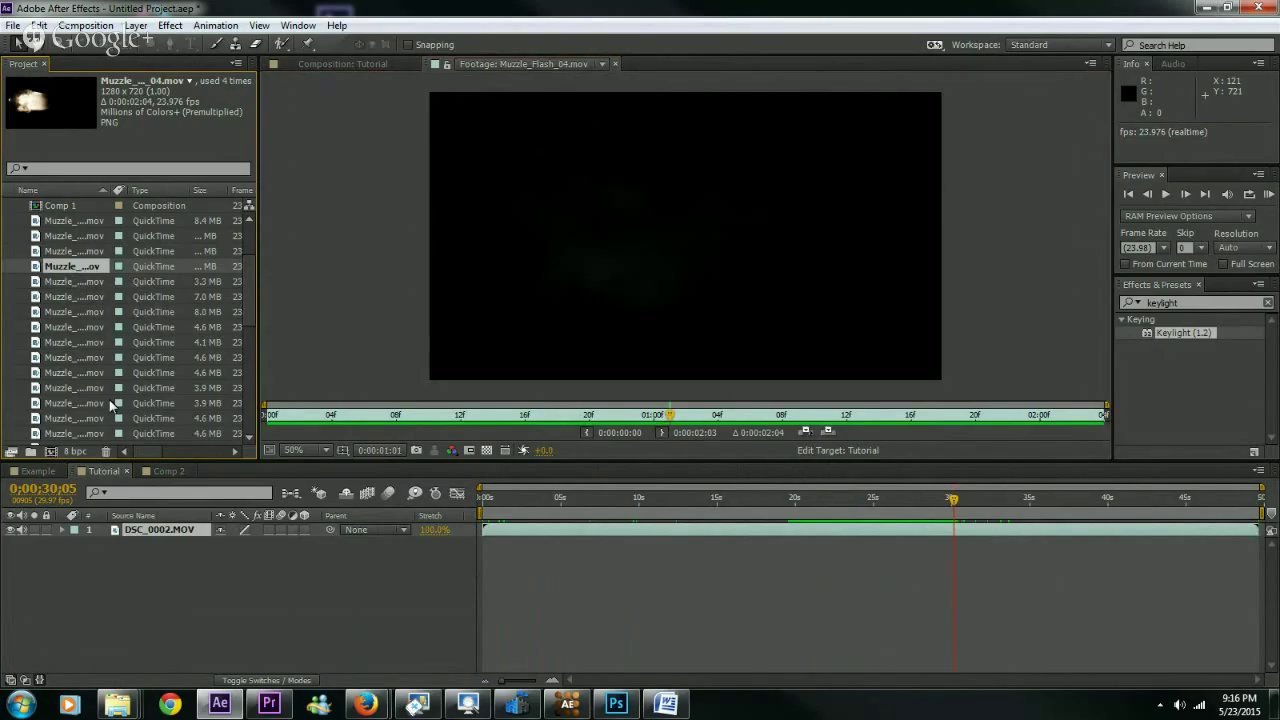
{"action": "left_click", "coordinate": [336, 66]}
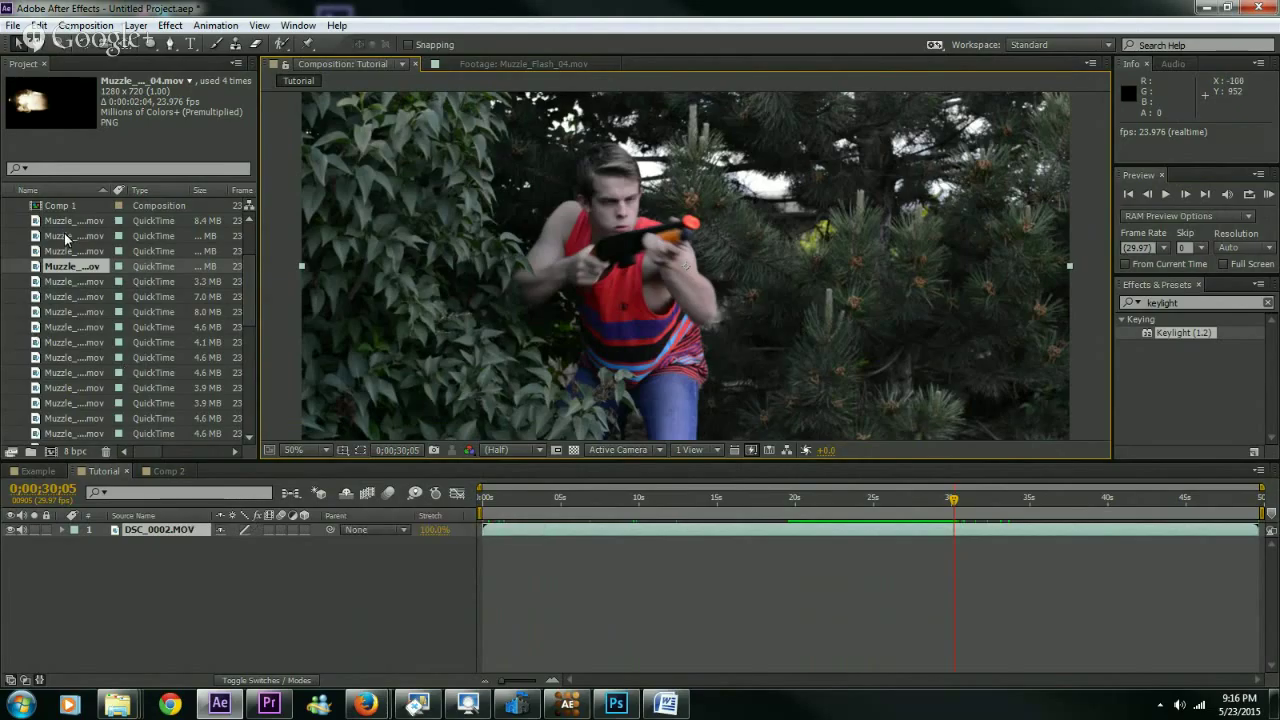
- Add Muzzle_Flash_04 as the top layer, preview its flash, then hide it
{"action": "left_click_drag", "start_coordinate": [62, 270], "coordinate": [407, 528]}
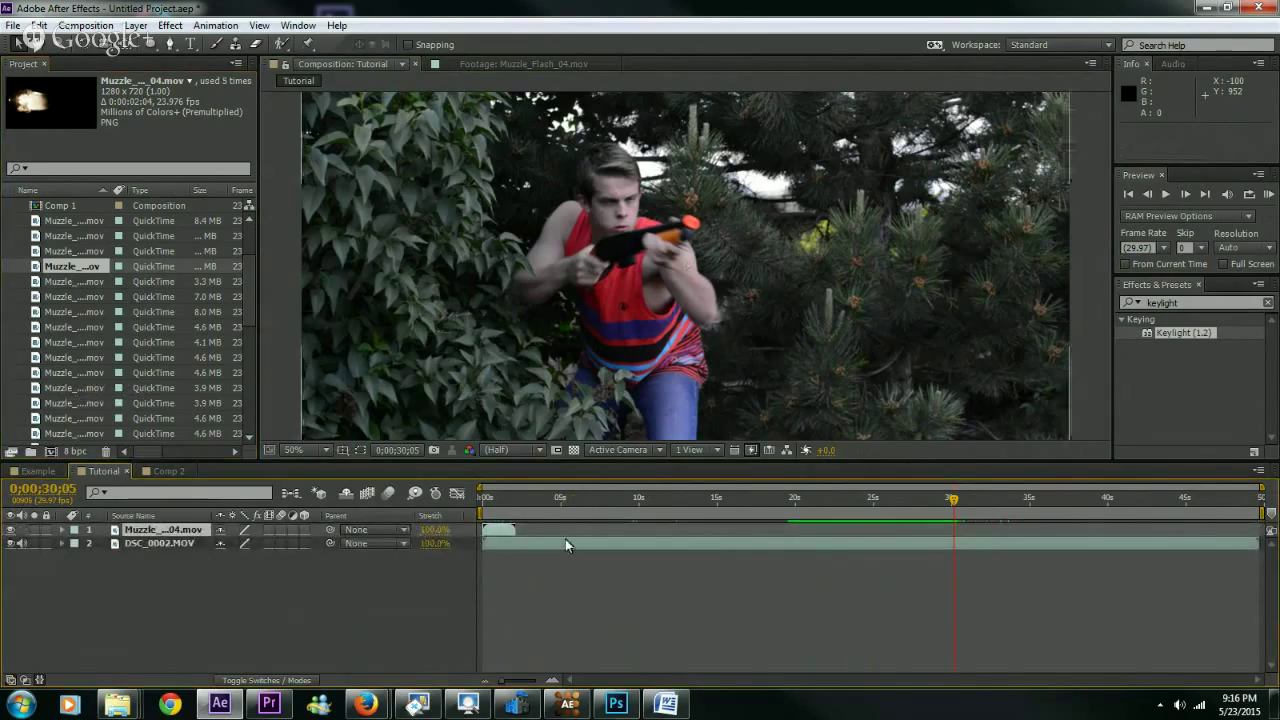
{"action": "left_click", "coordinate": [490, 498]}
{"action": "left_click", "coordinate": [478, 500]}
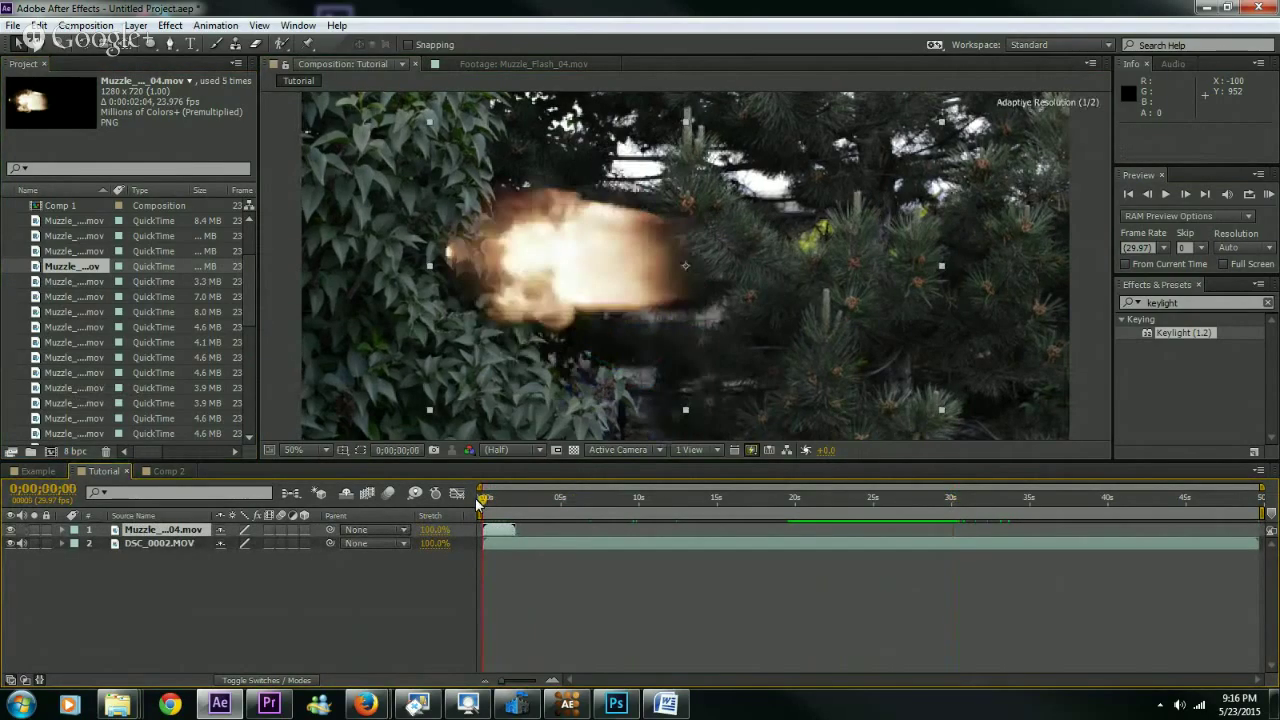
{"action": "left_click_drag", "start_coordinate": [480, 500], "coordinate": [777, 511]}
{"action": "left_click", "coordinate": [12, 529]}
- Trim DSC_0002.MOV to start near 17;21, narrow the work area, and move the flash to about 20 seconds
{"action": "left_click_drag", "start_coordinate": [484, 543], "coordinate": [777, 542]}
{"action": "left_click_drag", "start_coordinate": [775, 497], "coordinate": [1191, 513]}
{"action": "left_click_drag", "start_coordinate": [483, 513], "coordinate": [772, 520]}
{"action": "left_click_drag", "start_coordinate": [502, 535], "coordinate": [823, 533]}
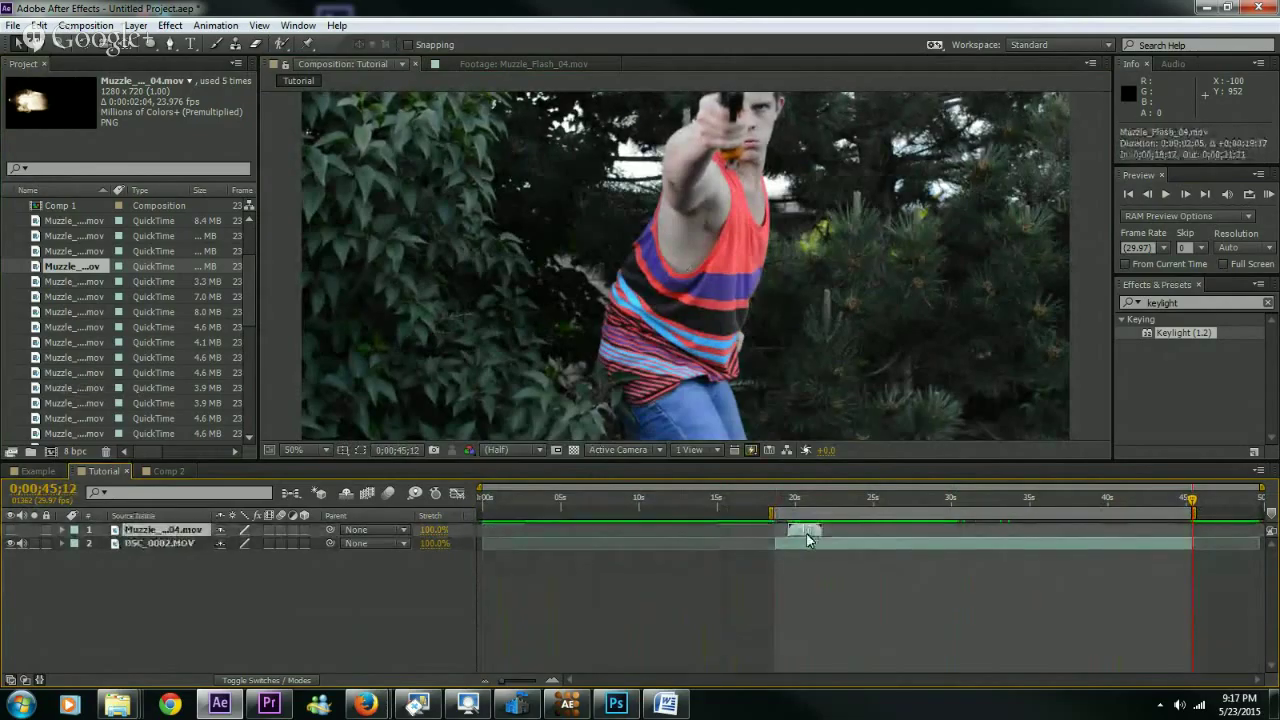
- Trim the composition to the work area
{"action": "right_click", "coordinate": [872, 523]}
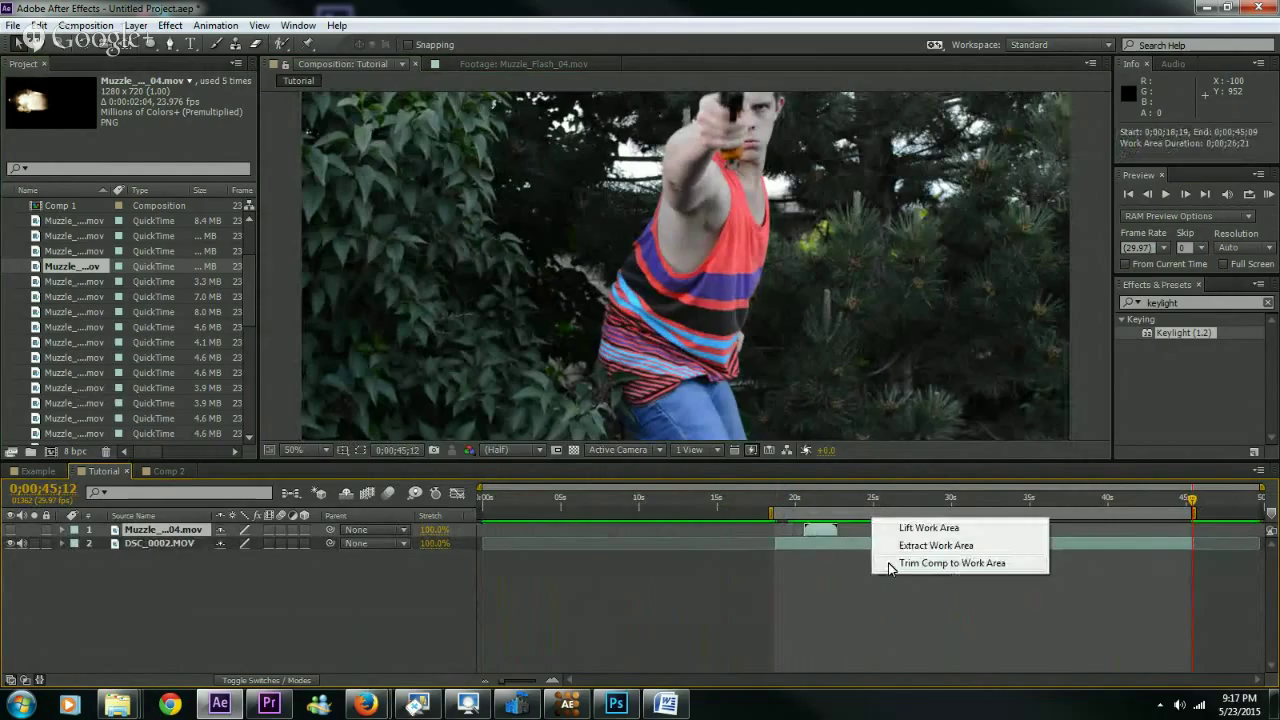
{"action": "left_click", "coordinate": [879, 565]}
{"action": "left_click", "coordinate": [523, 498]}
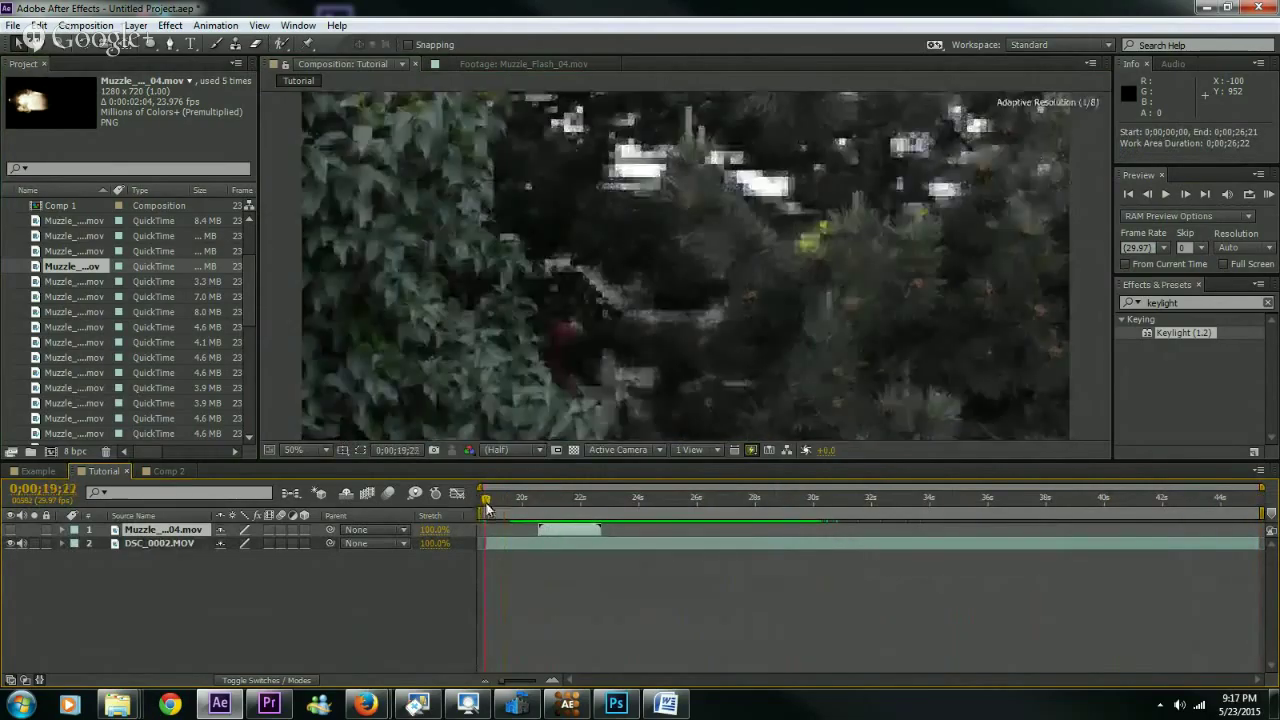
- Step through the footage to find the firing frame at 30;05
{"action": "left_click_drag", "start_coordinate": [523, 498], "coordinate": [812, 497]}
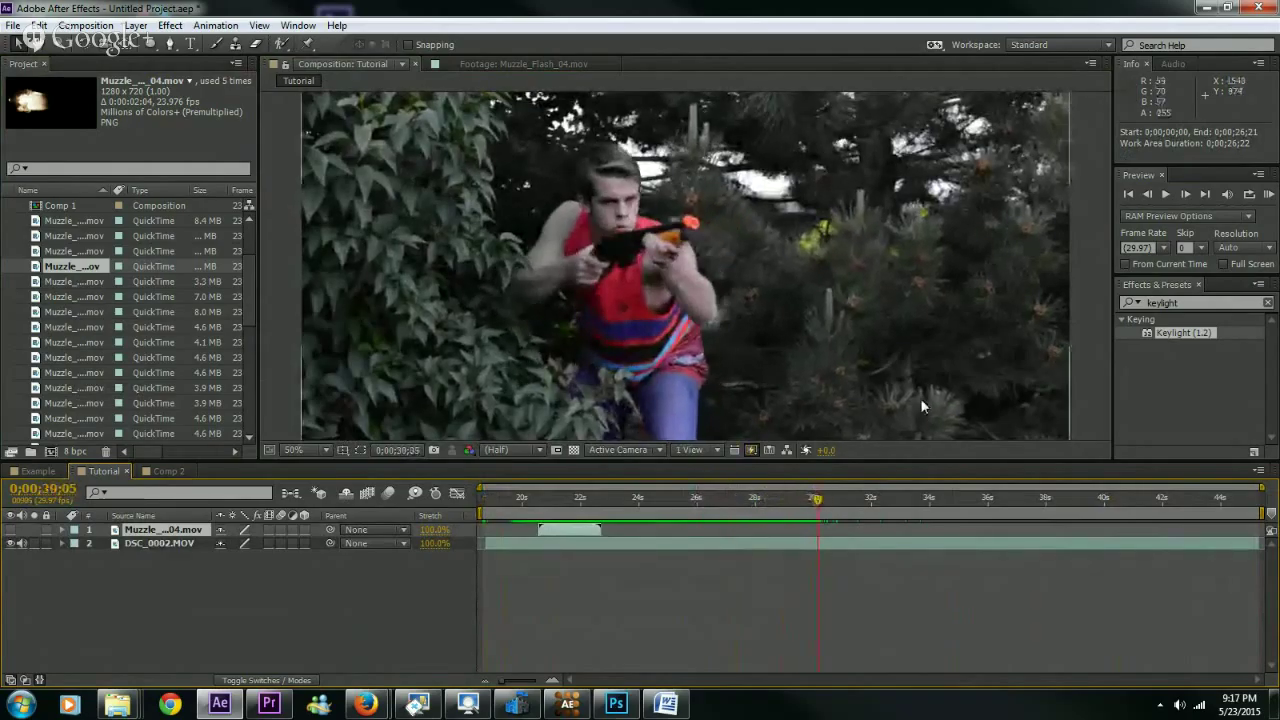
{"action": "left_click", "coordinate": [1133, 194]}
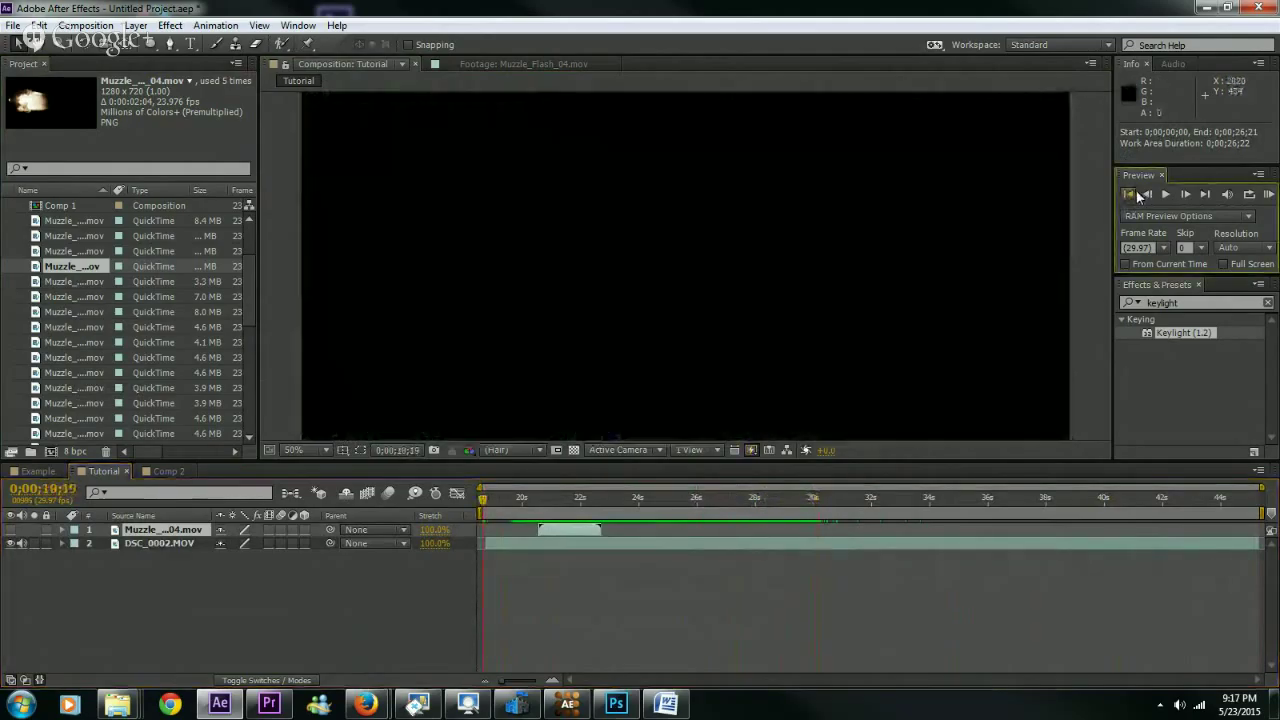
{"action": "left_click", "coordinate": [751, 497]}
{"action": "left_click", "coordinate": [1189, 194]}
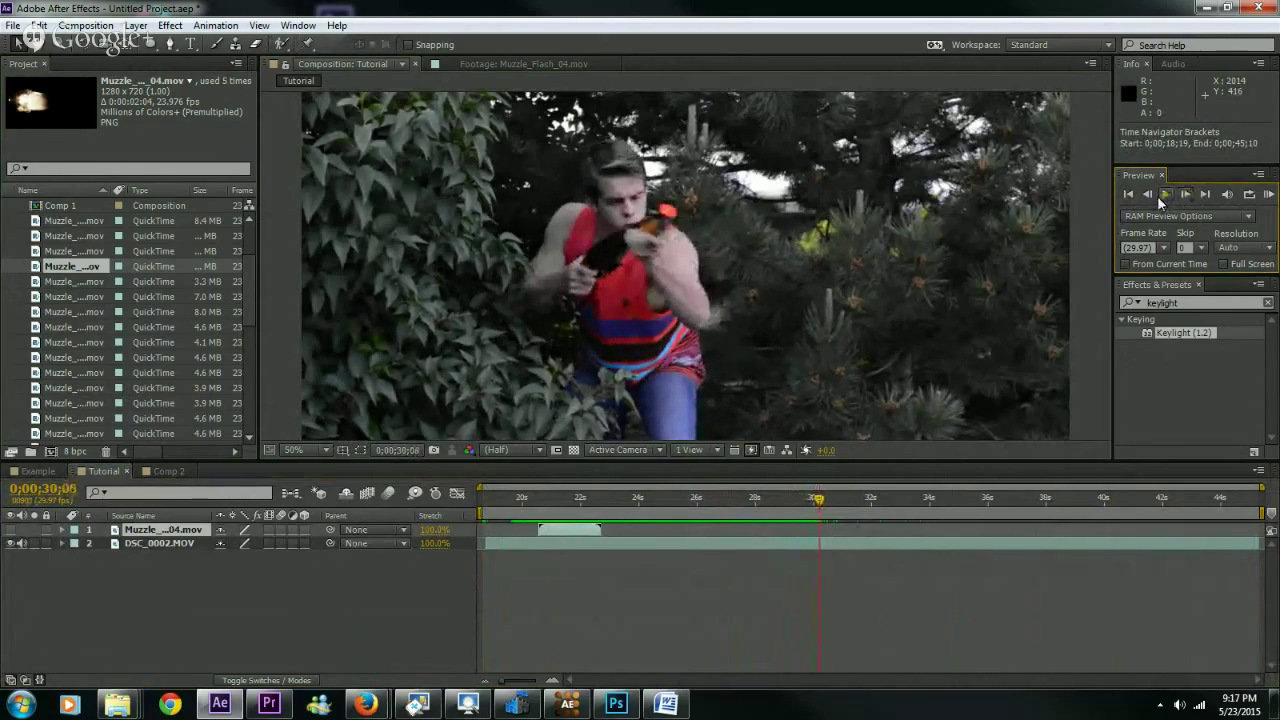
{"action": "left_click", "coordinate": [1152, 197]}
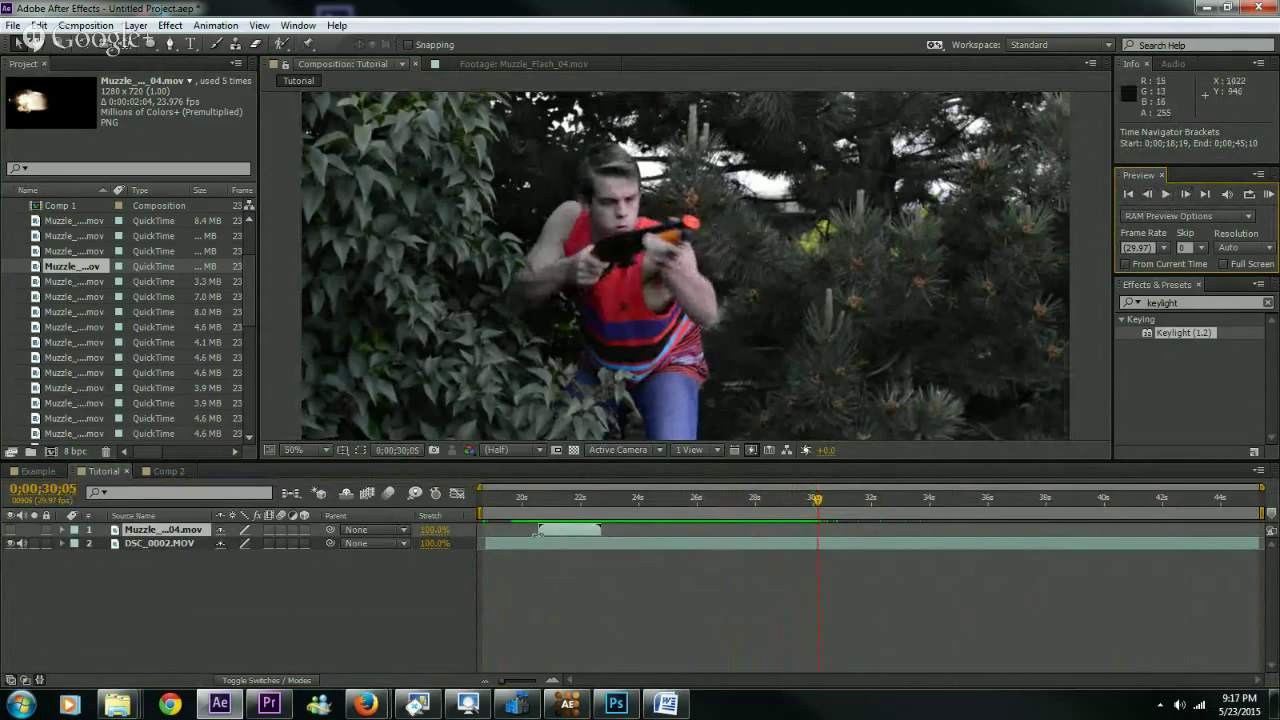
- Align the Muzzle_Flash_04 in-point with the firing frame and make the layer visible
{"action": "left_click_drag", "start_coordinate": [562, 533], "coordinate": [844, 502]}
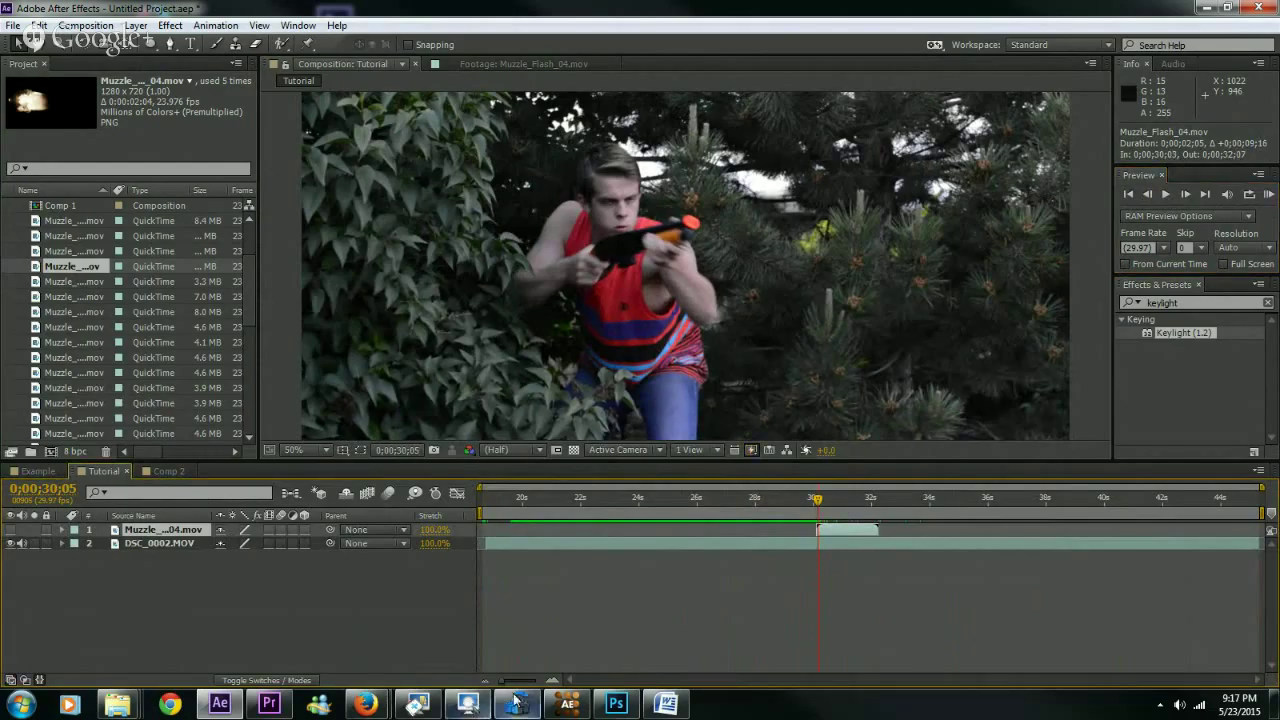
{"action": "left_click_drag", "start_coordinate": [516, 681], "coordinate": [587, 675]}
{"action": "left_click_drag", "start_coordinate": [811, 533], "coordinate": [848, 533]}
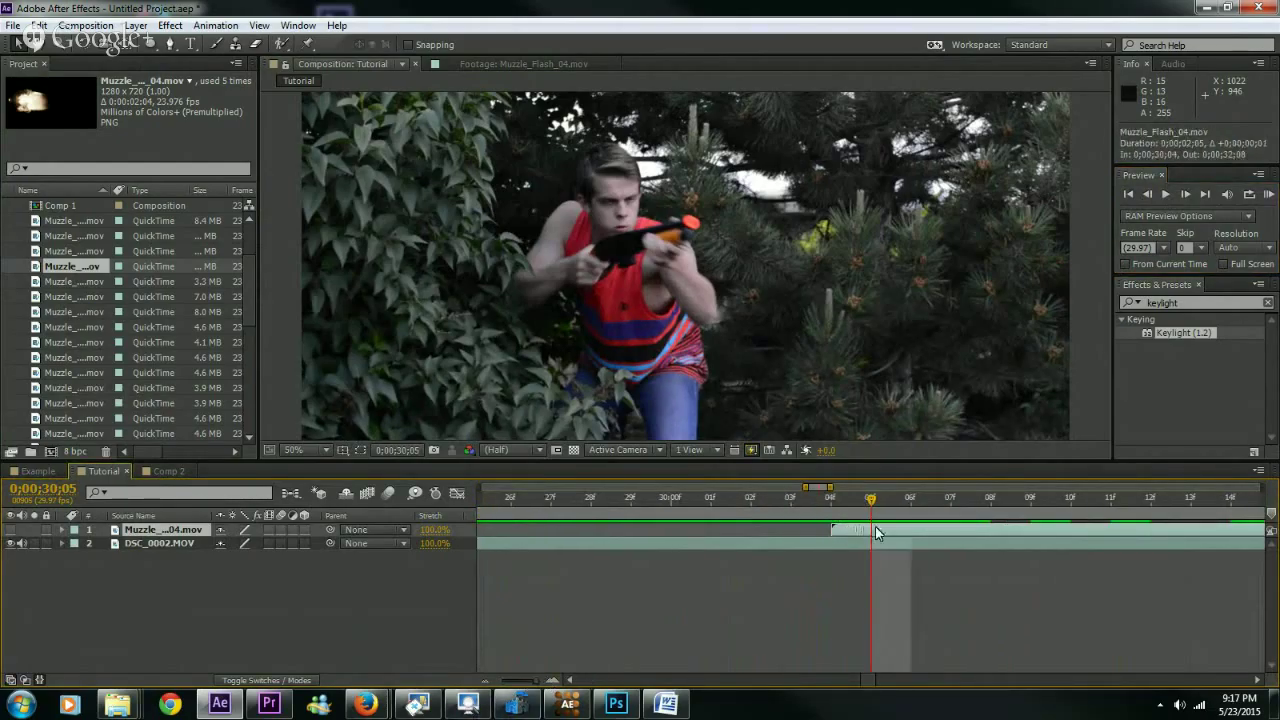
{"action": "left_click", "coordinate": [10, 529]}
- Start the flash clip at 30;04 and drag the flash in front of the shotgun barrel
{"action": "left_click_drag", "start_coordinate": [435, 244], "coordinate": [830, 228]}
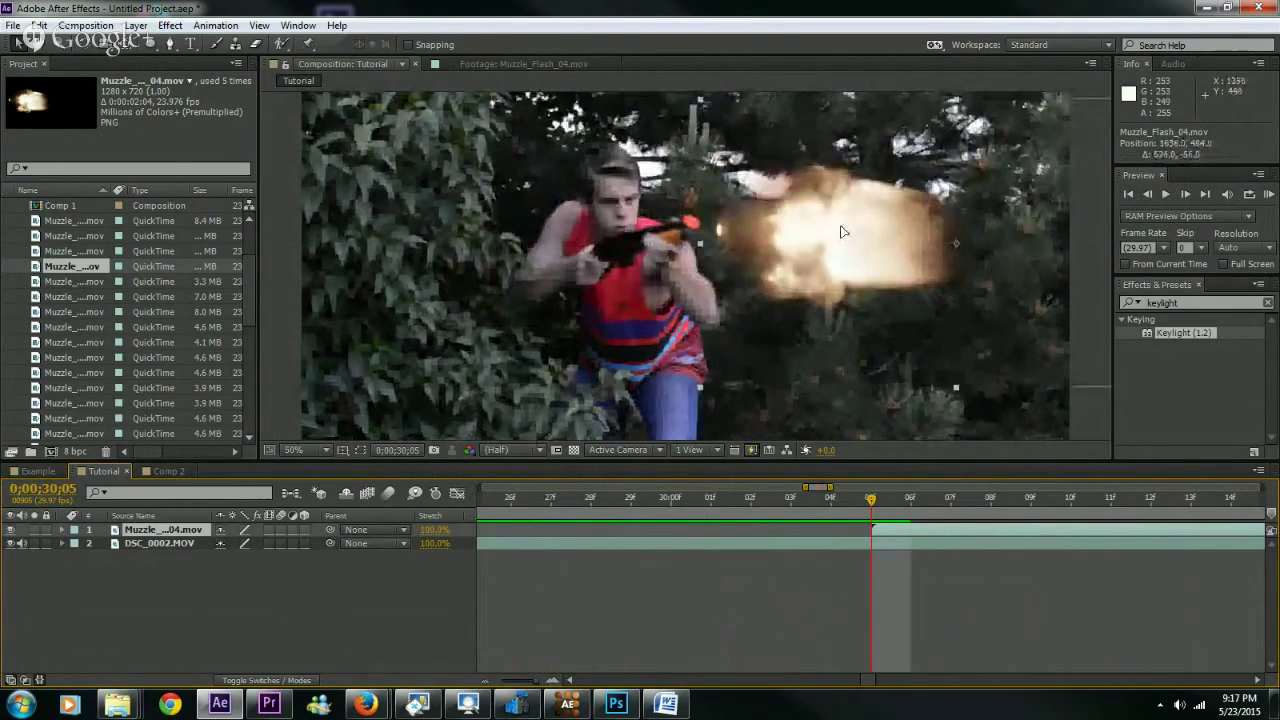
{"action": "left_click", "coordinate": [1147, 194]}
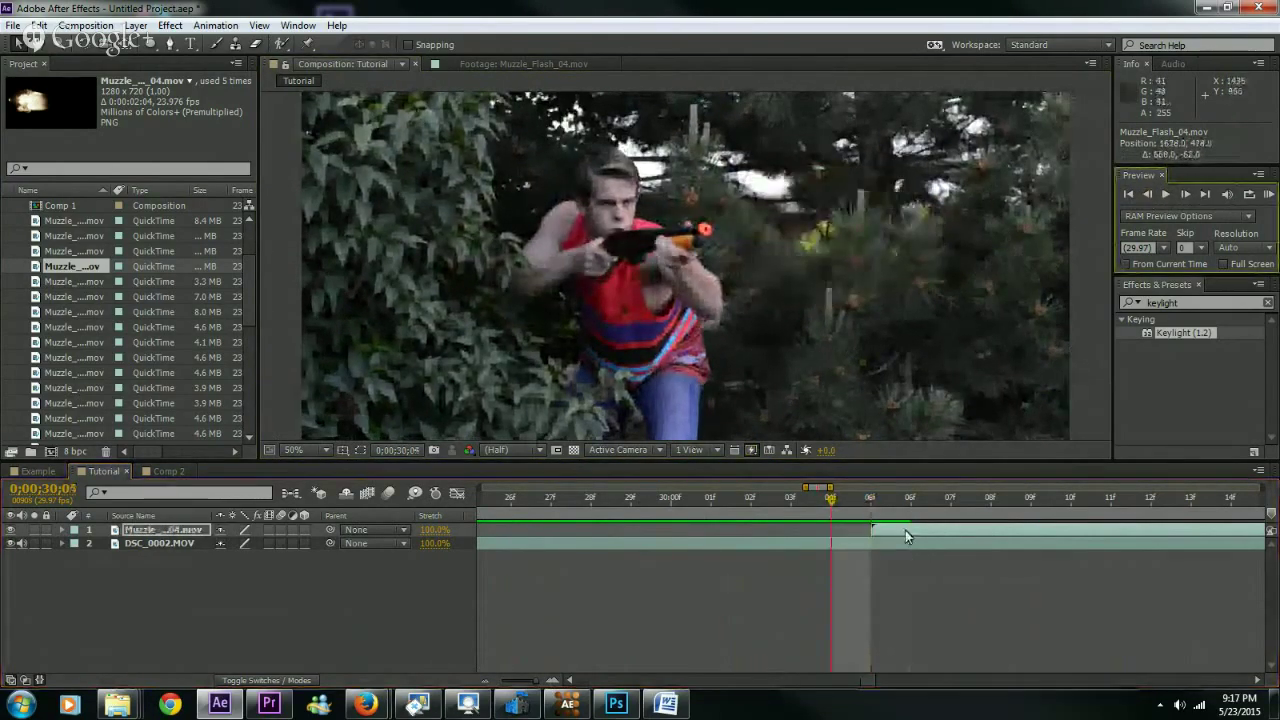
{"action": "left_click_drag", "start_coordinate": [909, 531], "coordinate": [868, 531]}
{"action": "left_click_drag", "start_coordinate": [805, 227], "coordinate": [795, 224]}
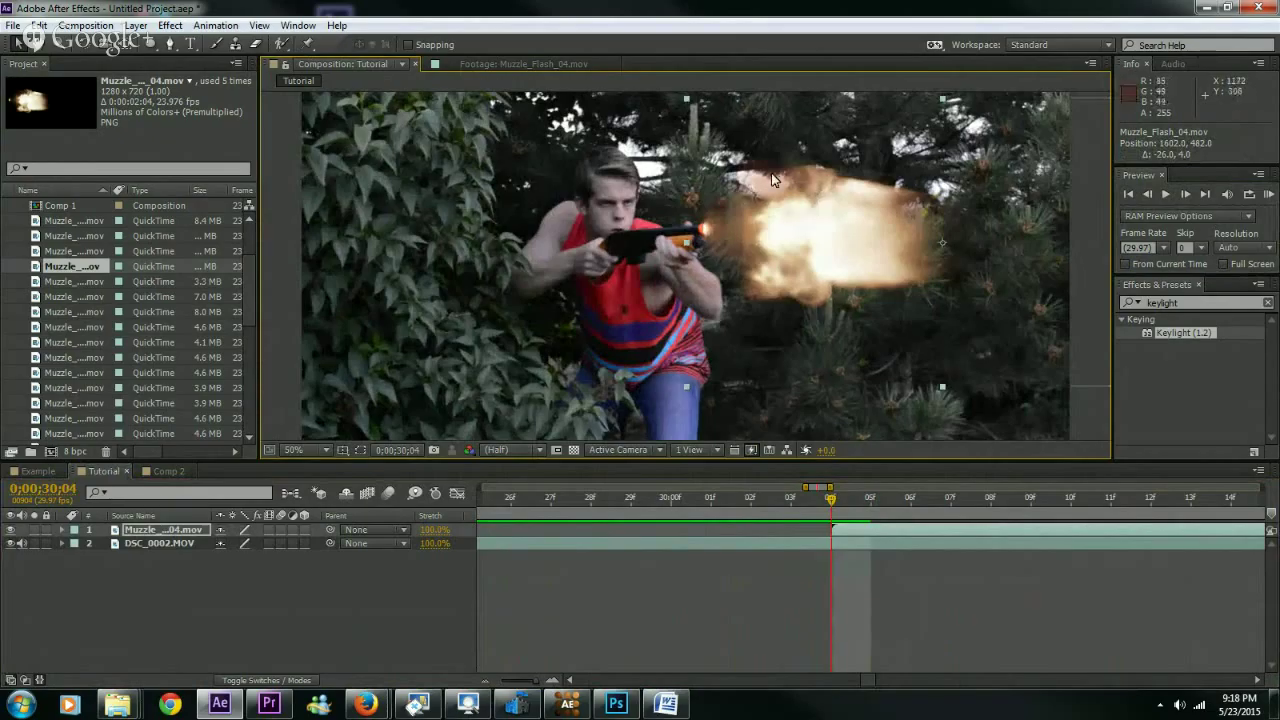
{"action": "left_click_drag", "start_coordinate": [702, 227], "coordinate": [708, 229]}
{"action": "key", "text": "ctrl+z"}
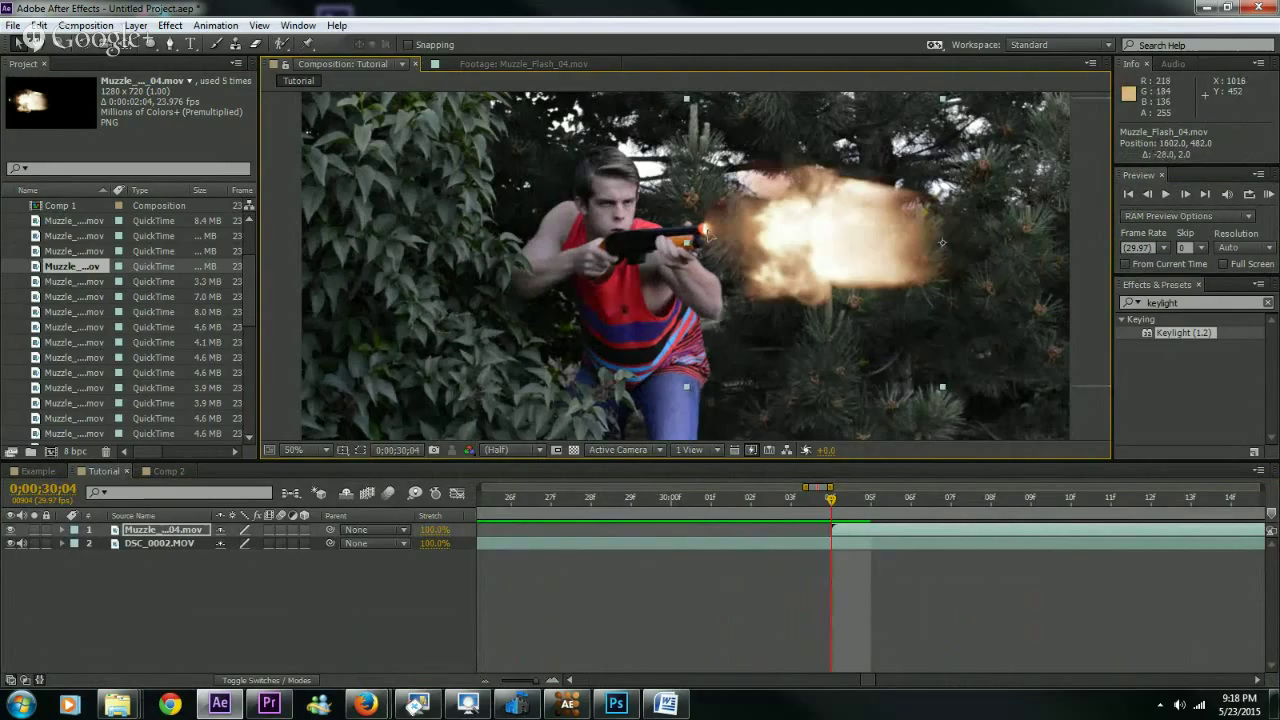
- Scale the flash down to 57% while repositioning it onto the barrel tip
{"action": "key", "text": "s"}
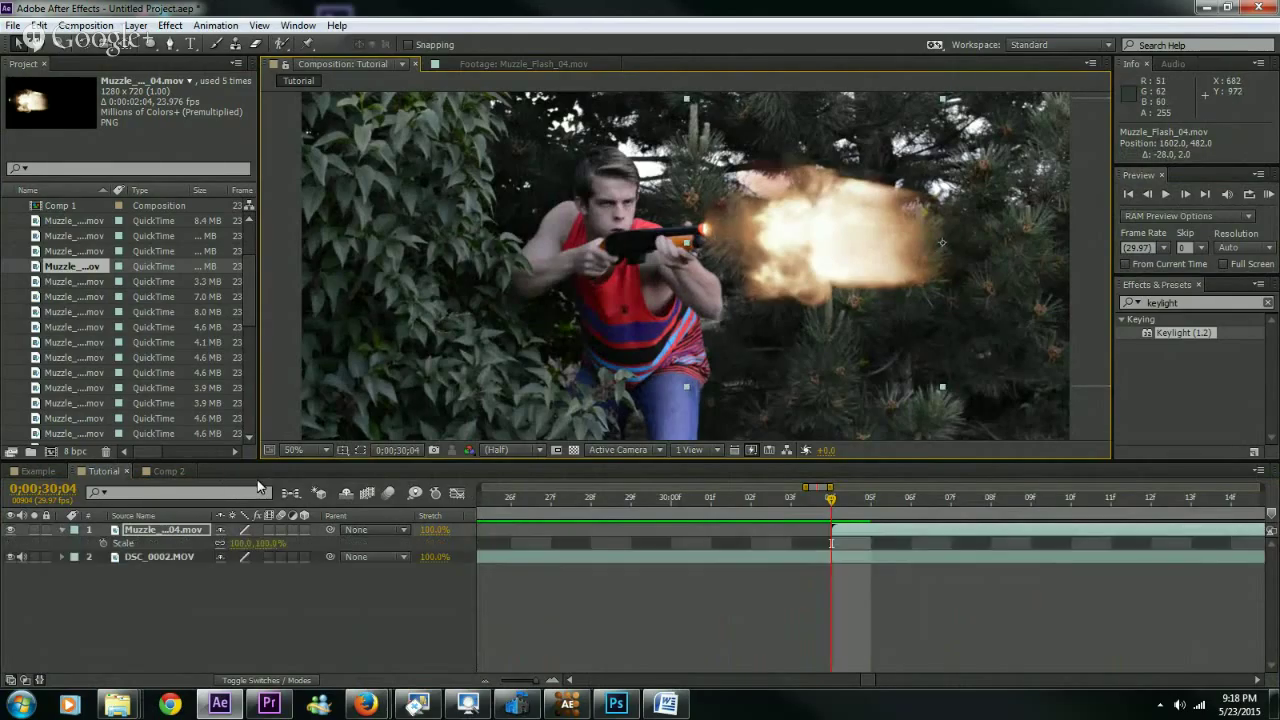
{"action": "left_click_drag", "start_coordinate": [268, 552], "coordinate": [236, 552]}
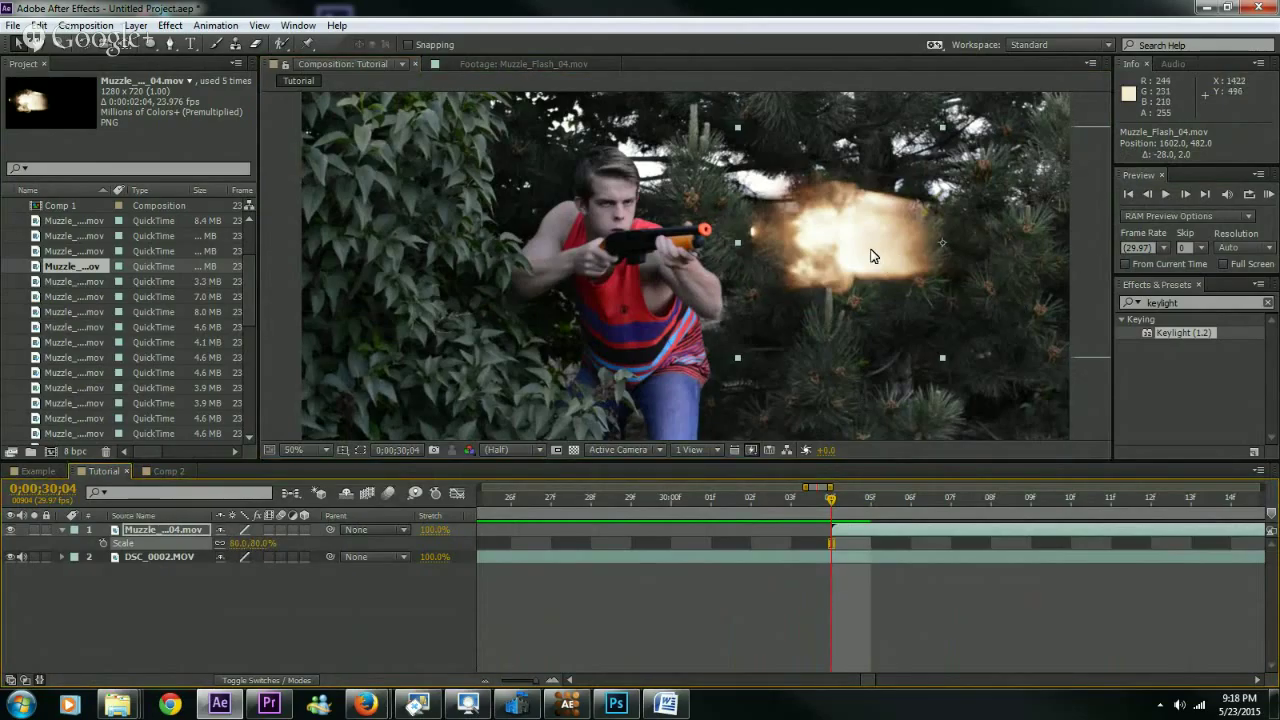
{"action": "left_click_drag", "start_coordinate": [870, 256], "coordinate": [822, 246]}
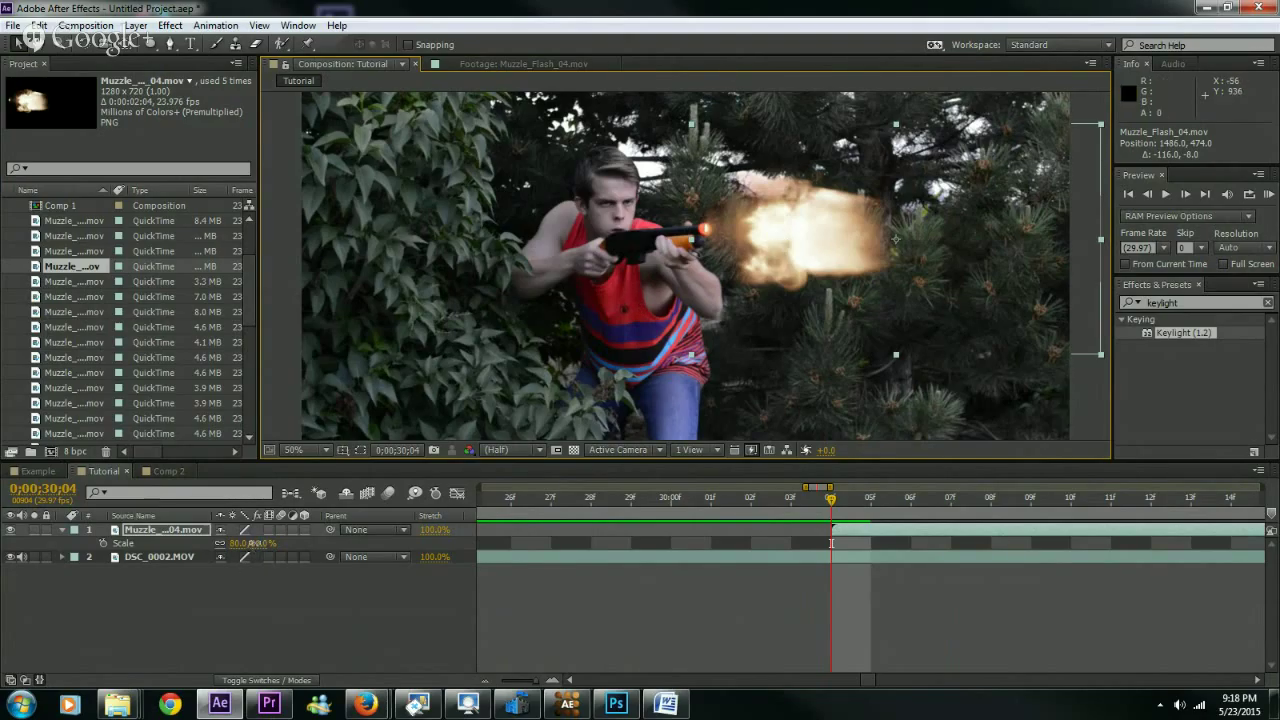
{"action": "left_click_drag", "start_coordinate": [247, 543], "coordinate": [231, 543]}
{"action": "left_click_drag", "start_coordinate": [847, 239], "coordinate": [803, 225]}
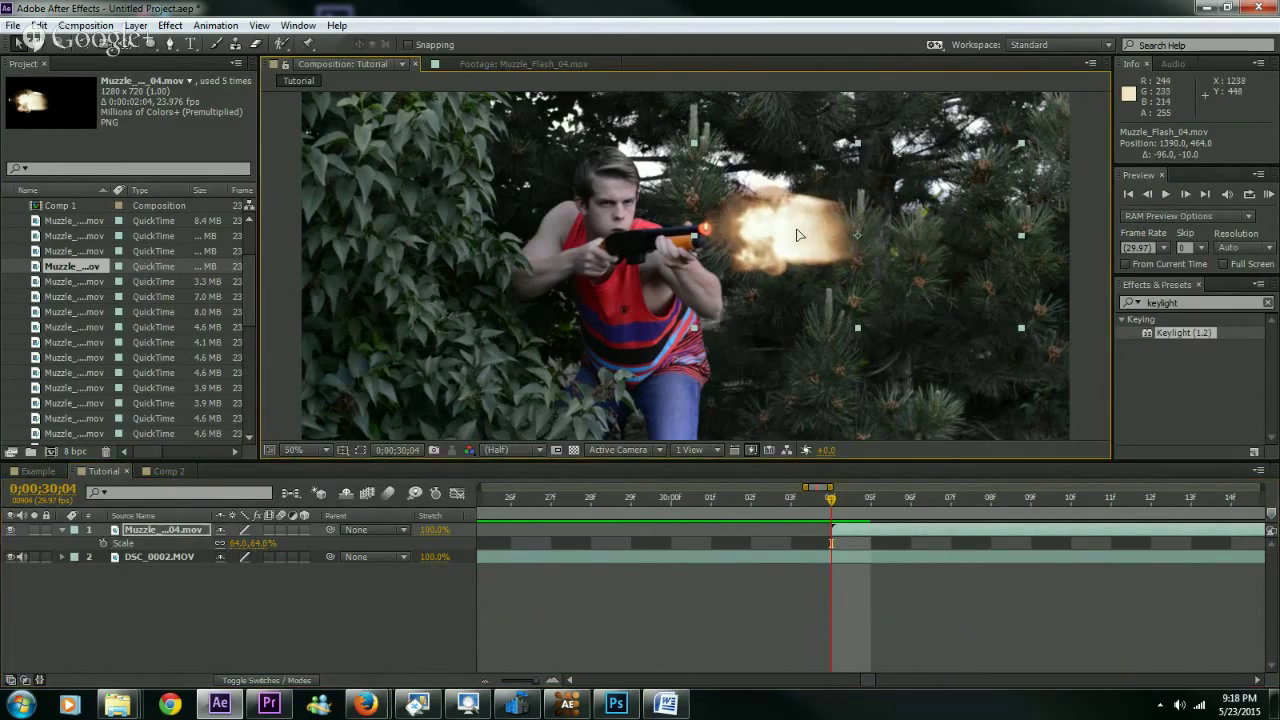
{"action": "left_click_drag", "start_coordinate": [797, 235], "coordinate": [796, 238]}
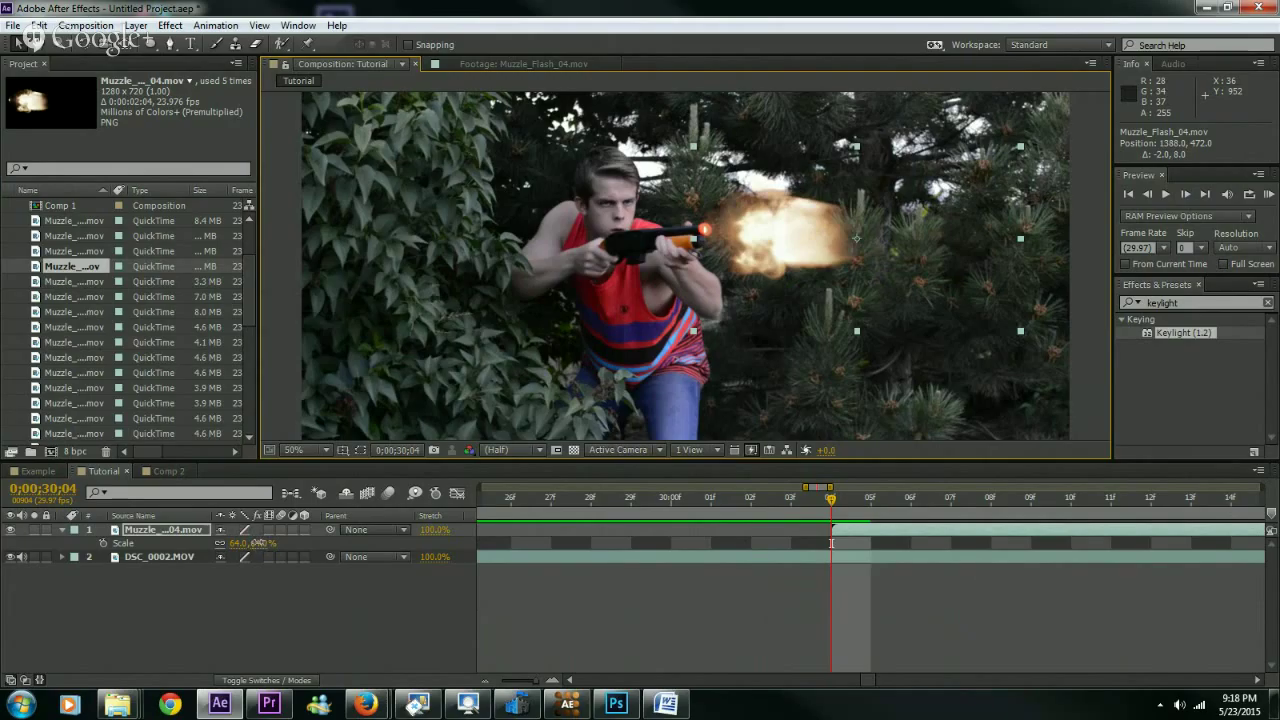
{"action": "left_click_drag", "start_coordinate": [240, 542], "coordinate": [227, 542]}
{"action": "left_click_drag", "start_coordinate": [817, 243], "coordinate": [781, 238]}
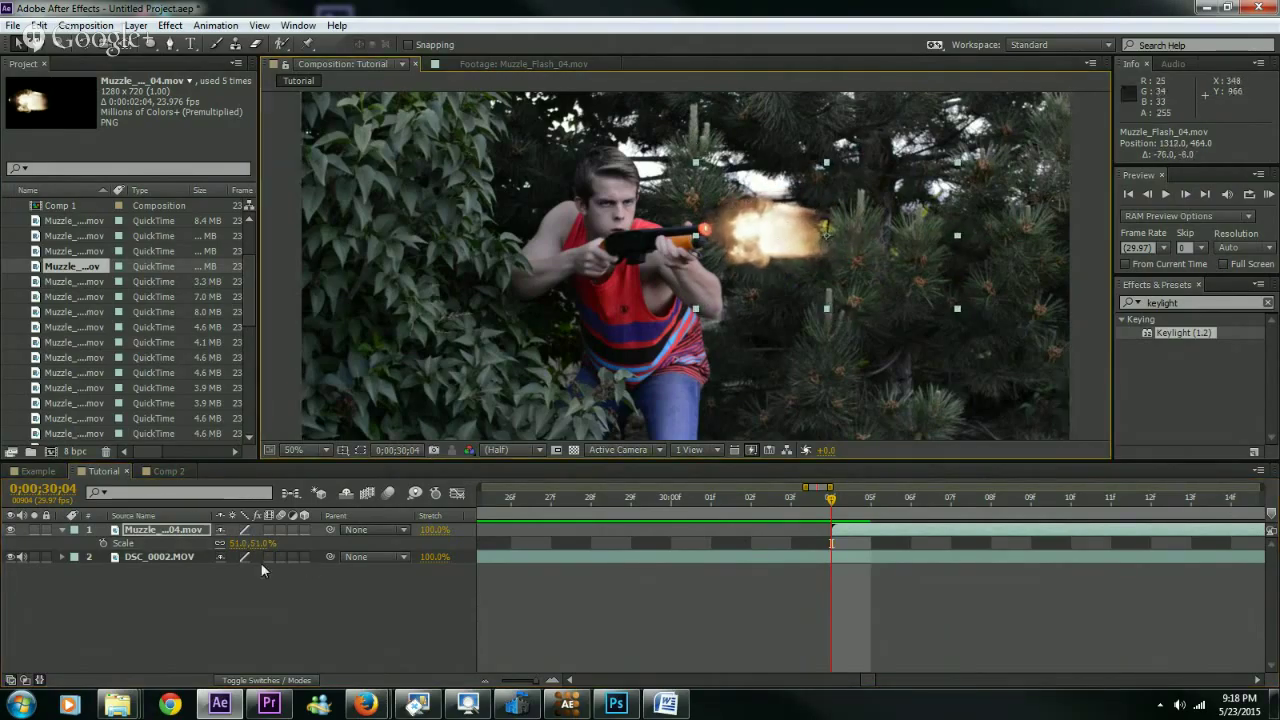
{"action": "left_click_drag", "start_coordinate": [246, 542], "coordinate": [258, 542]}
{"action": "left_click_drag", "start_coordinate": [818, 208], "coordinate": [836, 233]}
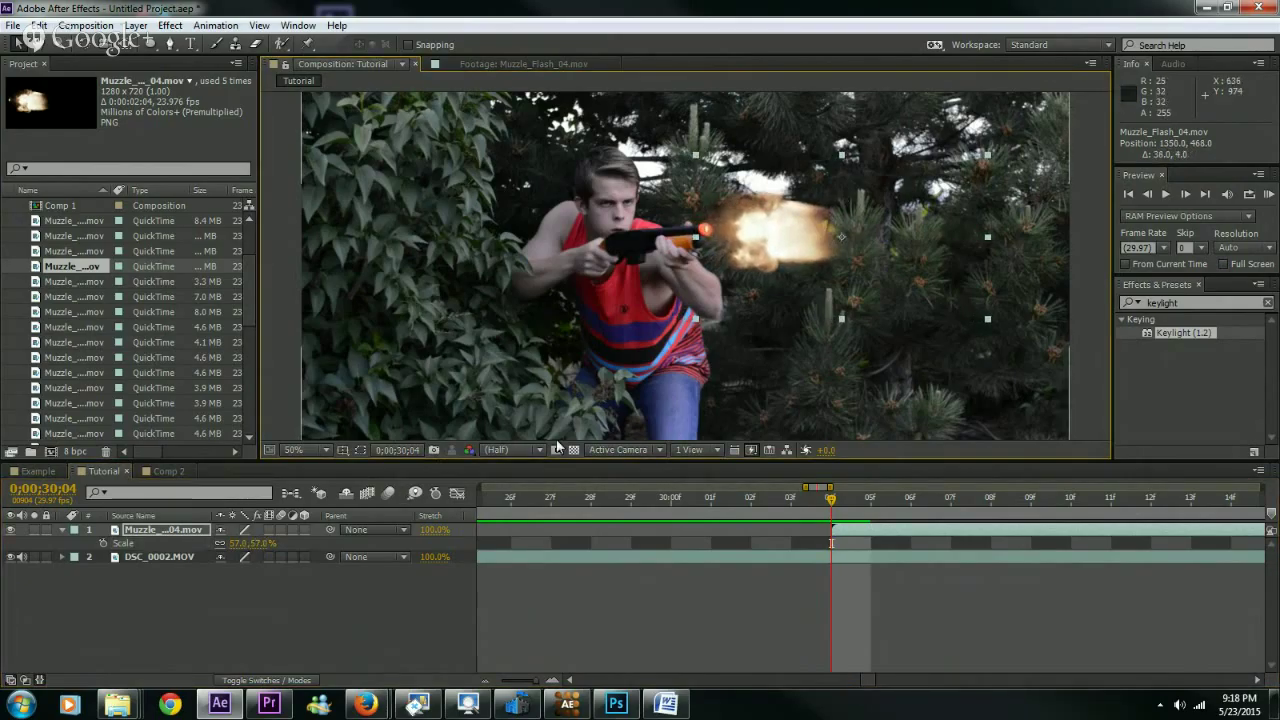
- At 400% magnification, nudge the flash onto the orange barrel tip, then fit the view
{"action": "left_click", "coordinate": [323, 450]}
{"action": "left_click", "coordinate": [317, 360]}
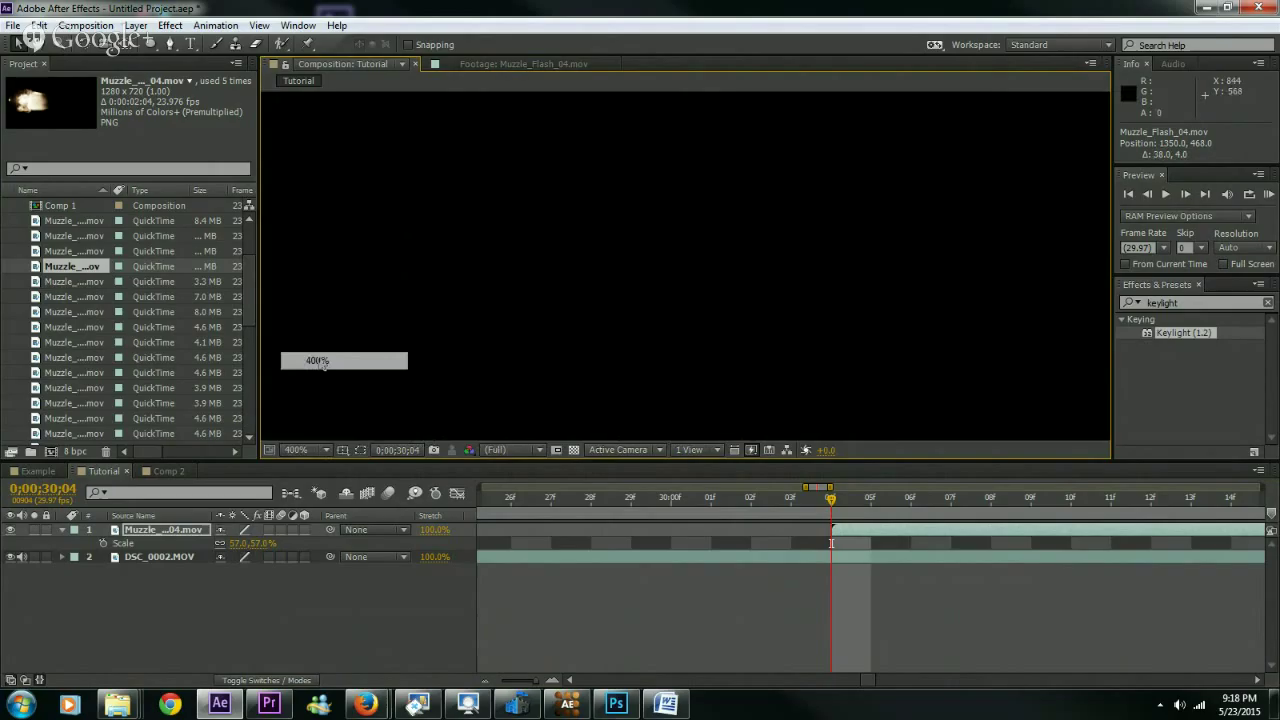
{"action": "left_click_drag", "start_coordinate": [475, 250], "coordinate": [509, 264]}
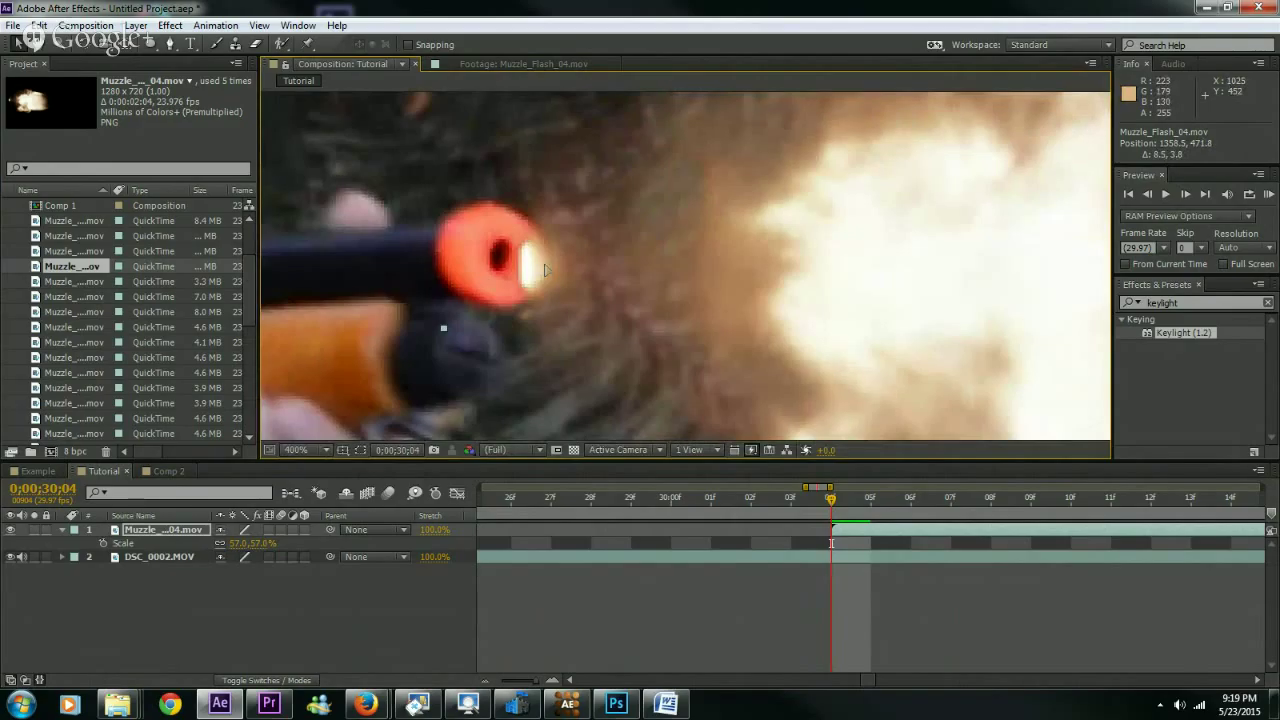
{"action": "left_click_drag", "start_coordinate": [545, 270], "coordinate": [498, 263]}
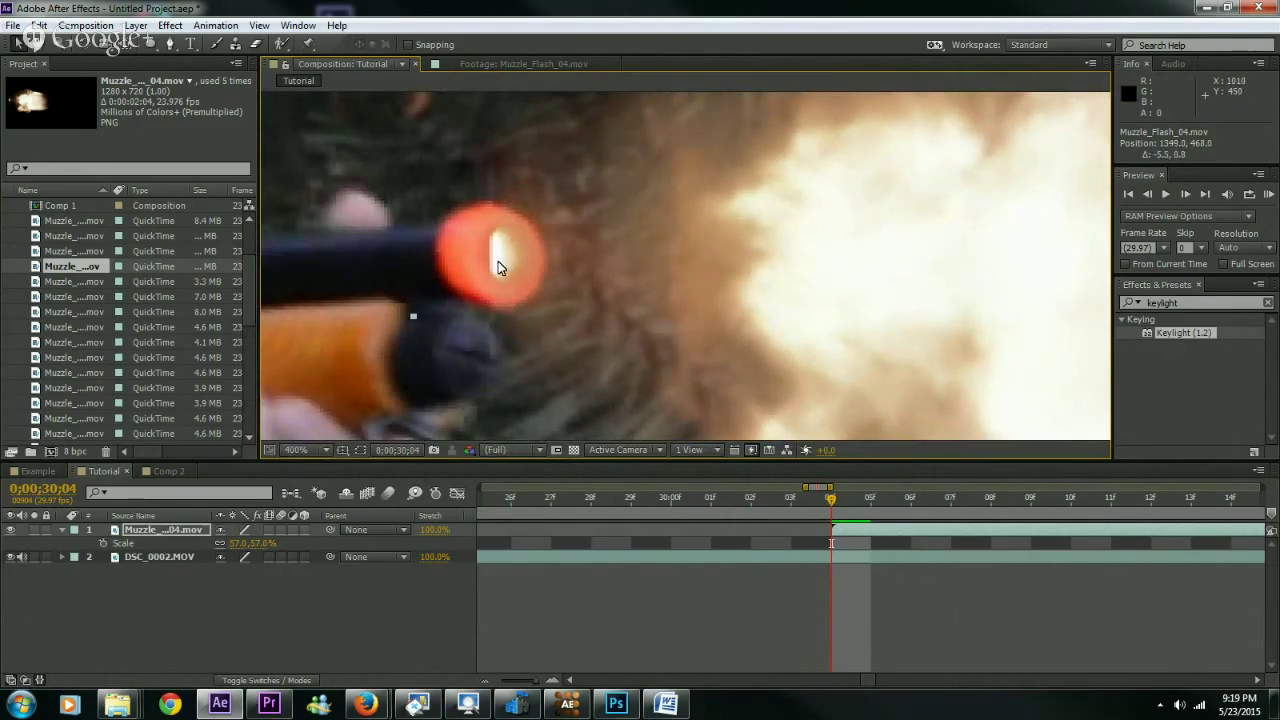
{"action": "left_click", "coordinate": [324, 452]}
{"action": "left_click", "coordinate": [356, 199]}
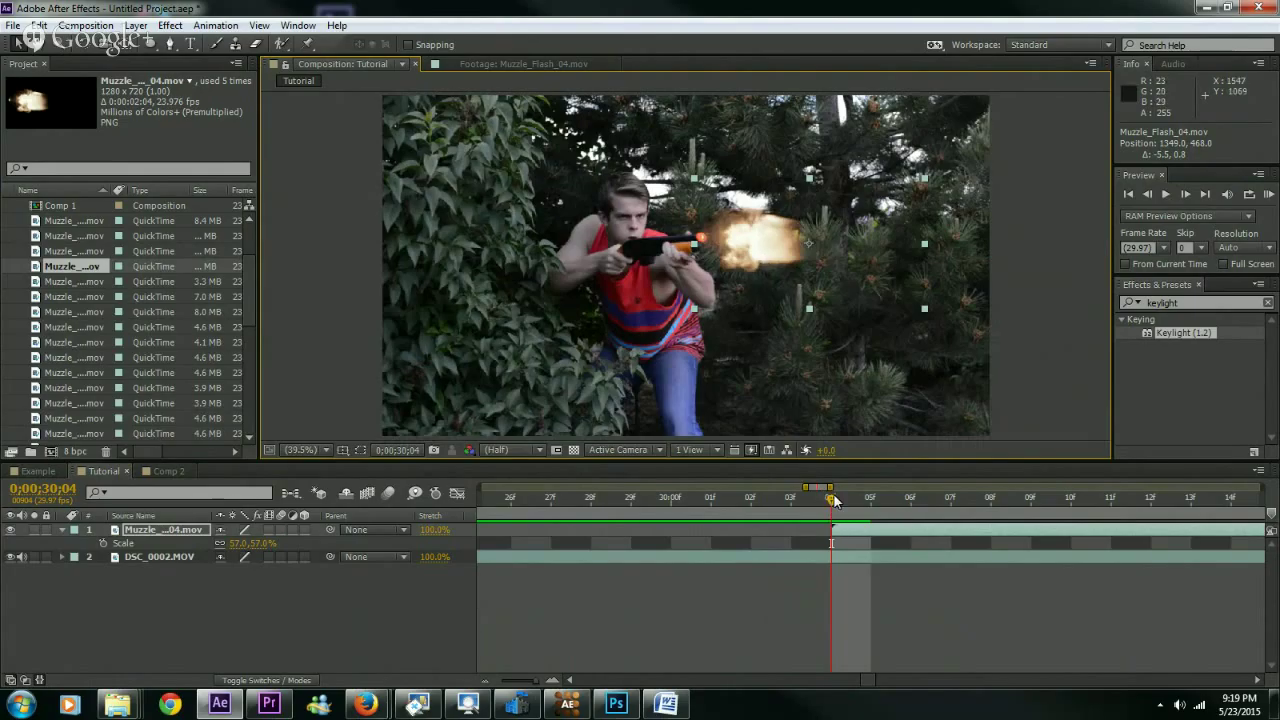
- Solo Muzzle_Flash_04, check frames 30;05–30;06, and slide the clip one frame earlier
{"action": "left_click_drag", "start_coordinate": [835, 502], "coordinate": [1031, 500]}
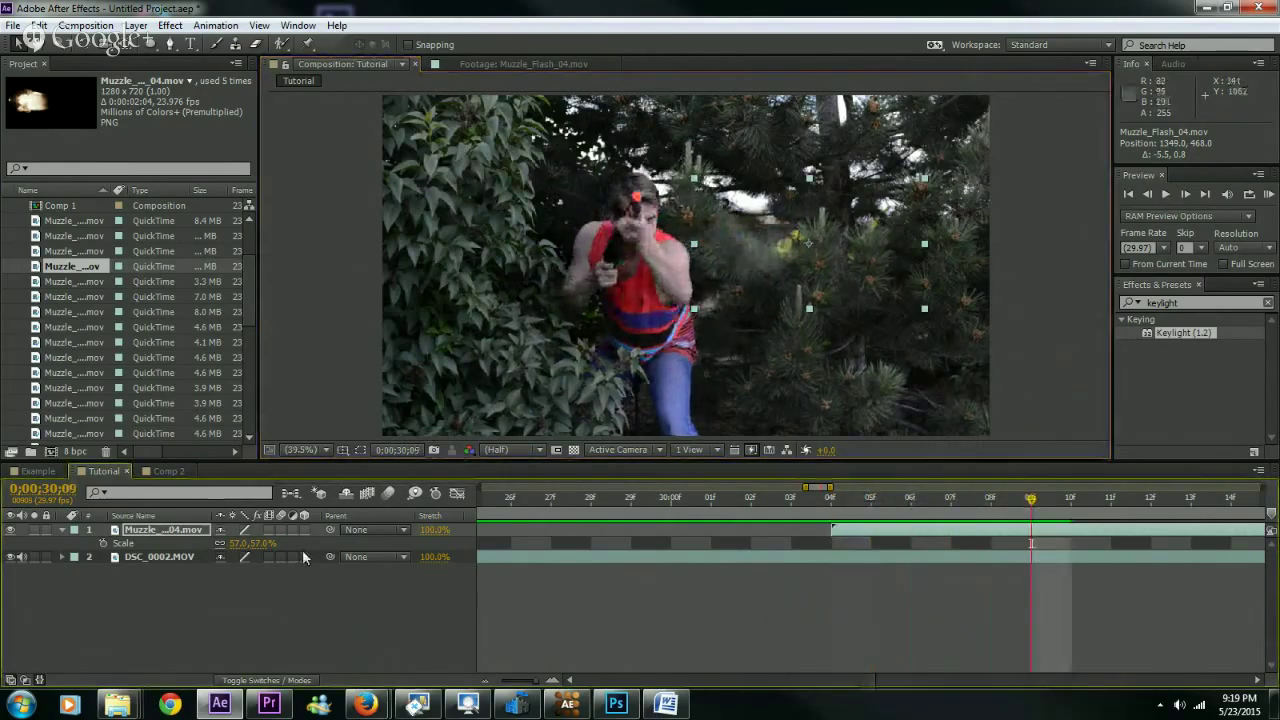
{"action": "left_click", "coordinate": [34, 529]}
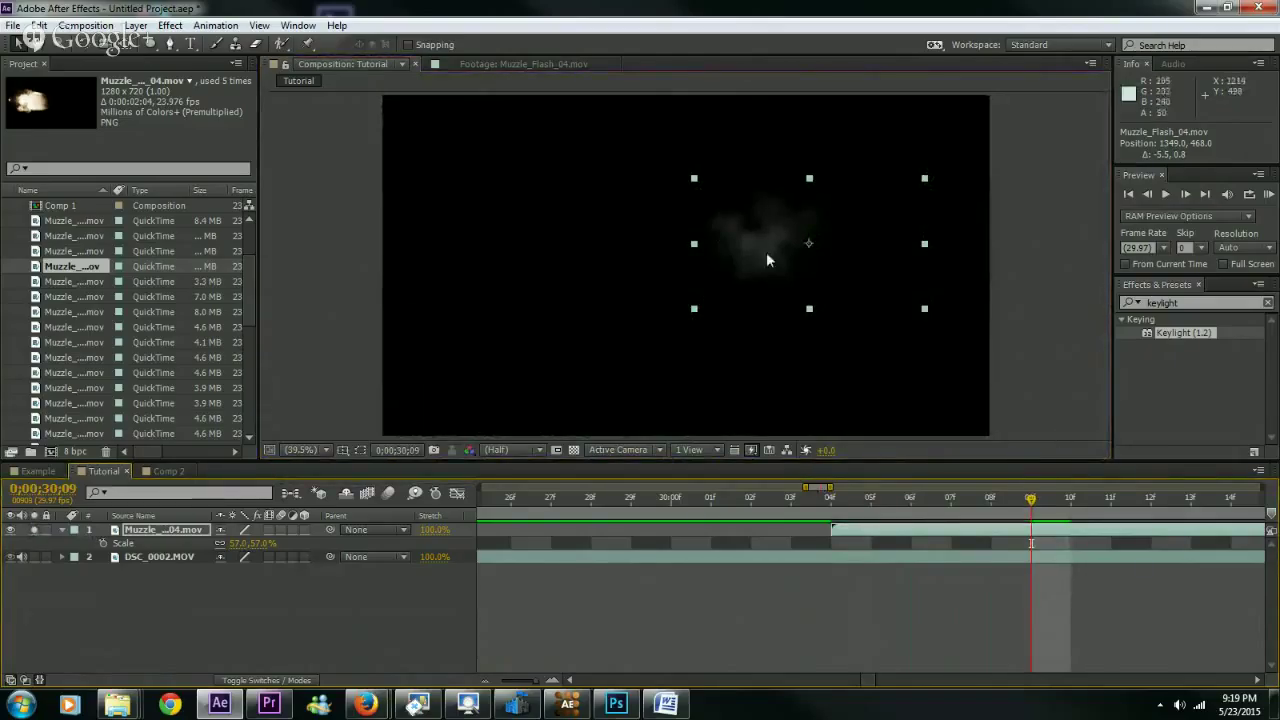
{"action": "left_click_drag", "start_coordinate": [1031, 499], "coordinate": [1128, 512]}
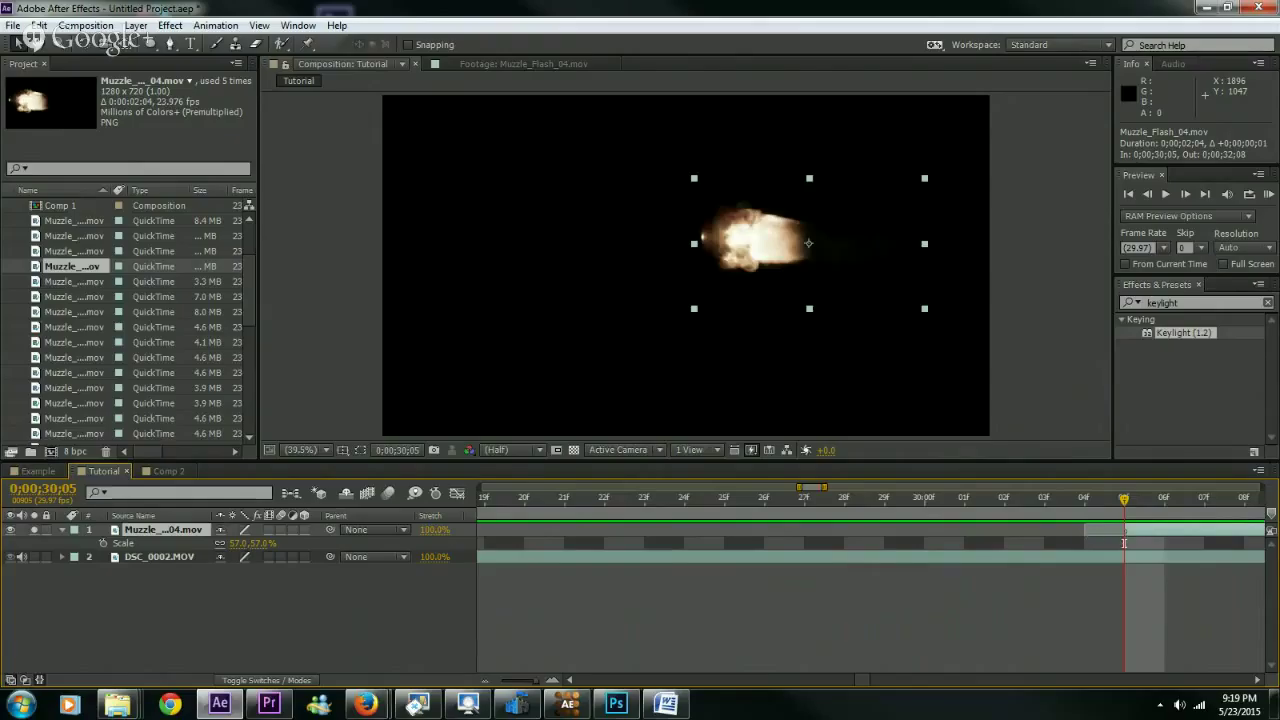
{"action": "left_click", "coordinate": [1166, 508]}
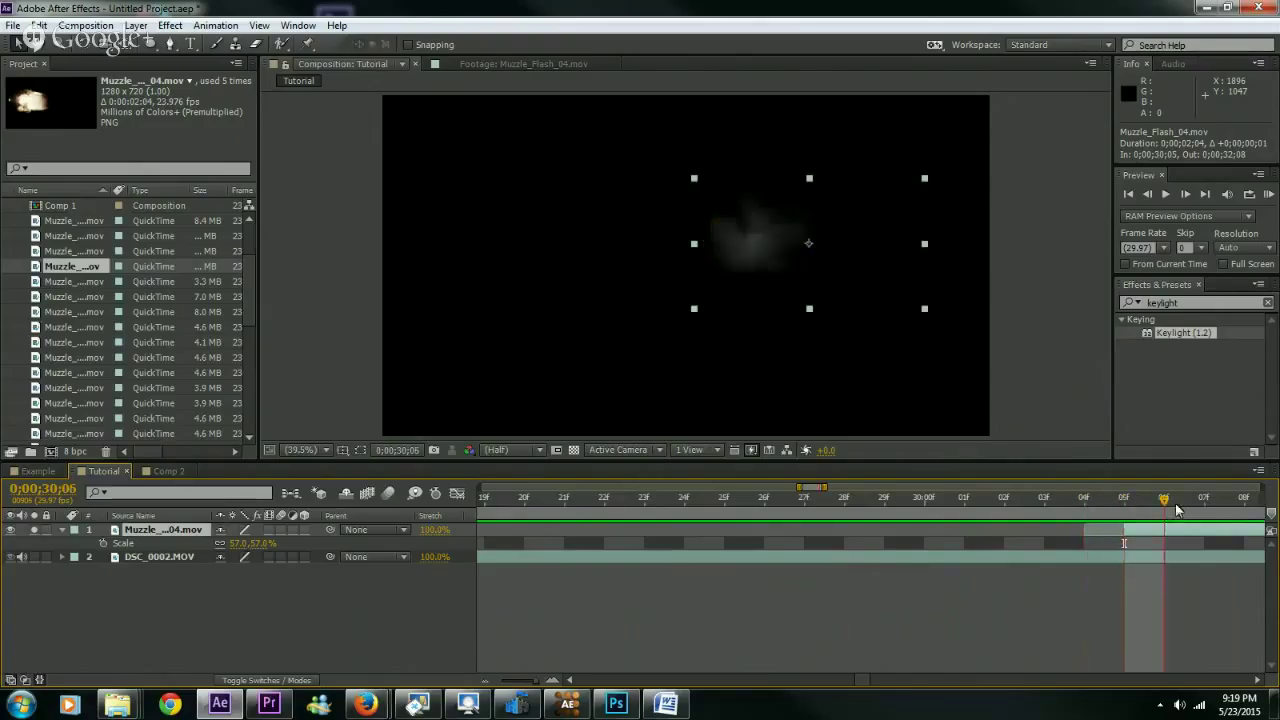
{"action": "left_click_drag", "start_coordinate": [1163, 512], "coordinate": [1117, 534]}
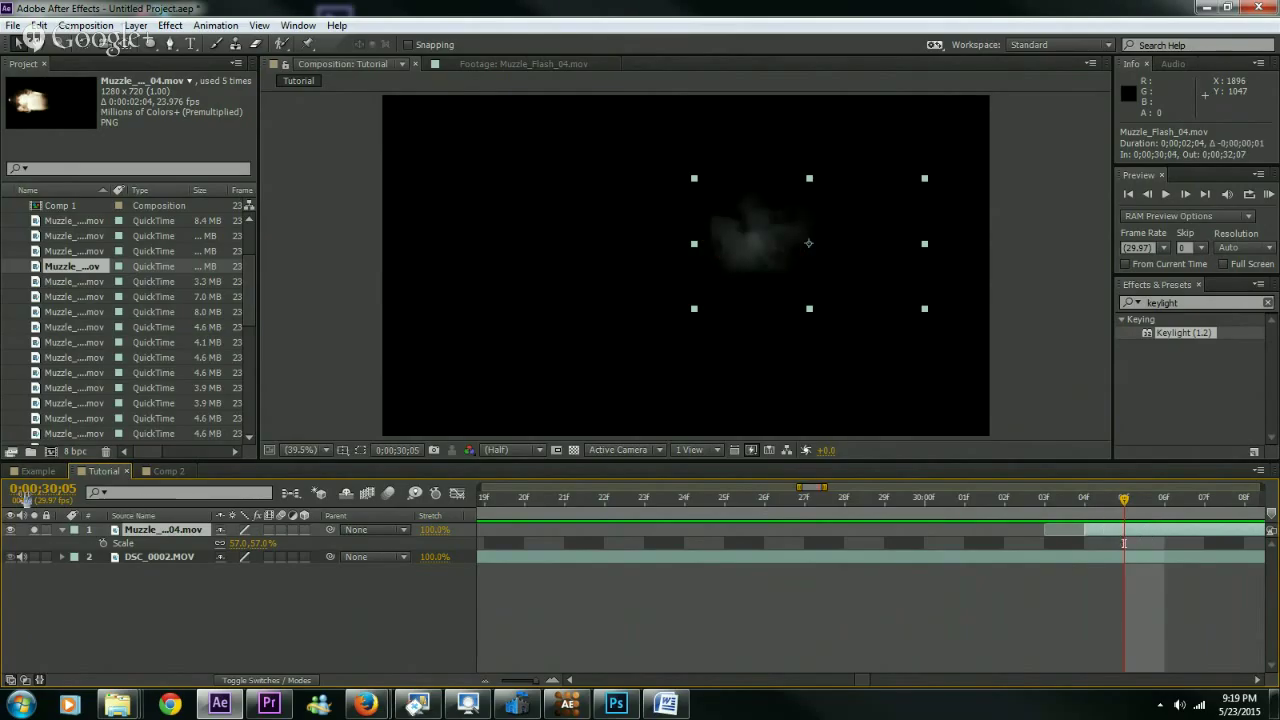
- Show the shooter footage again and preview the shot around 30 seconds
{"action": "left_click", "coordinate": [10, 557]}
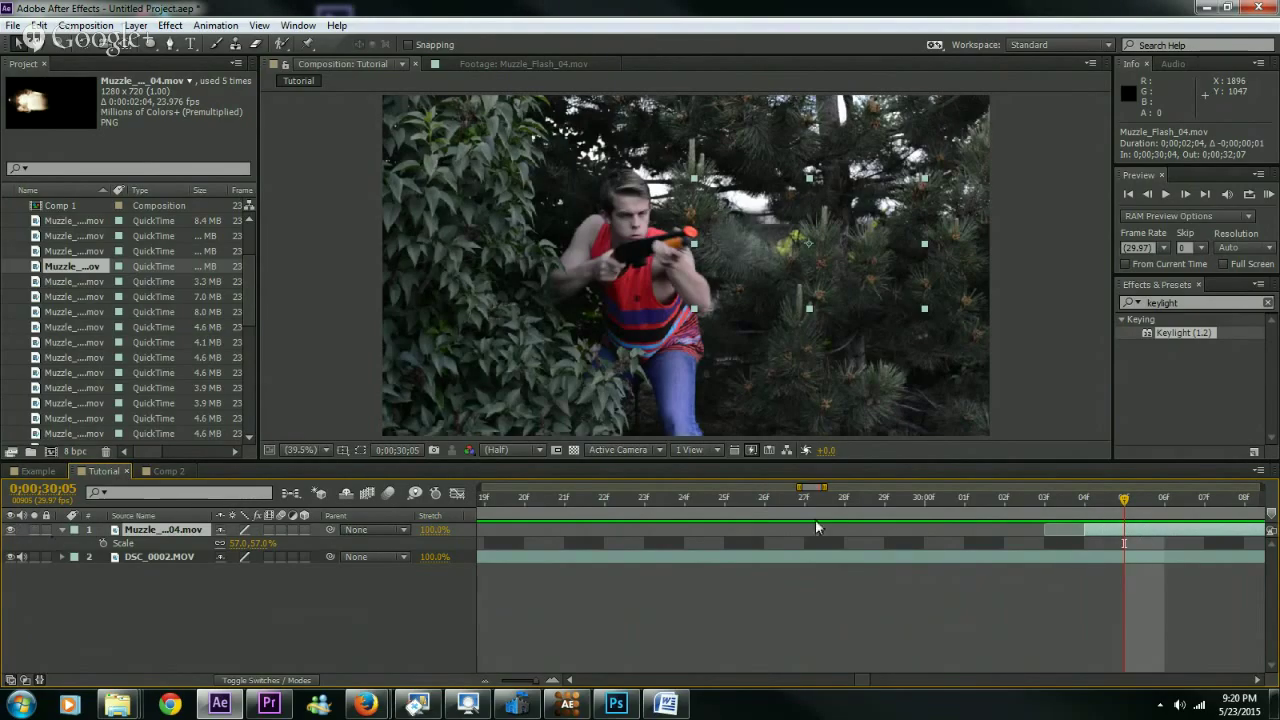
{"action": "left_click", "coordinate": [1084, 508]}
{"action": "left_click_drag", "start_coordinate": [1084, 510], "coordinate": [964, 514]}
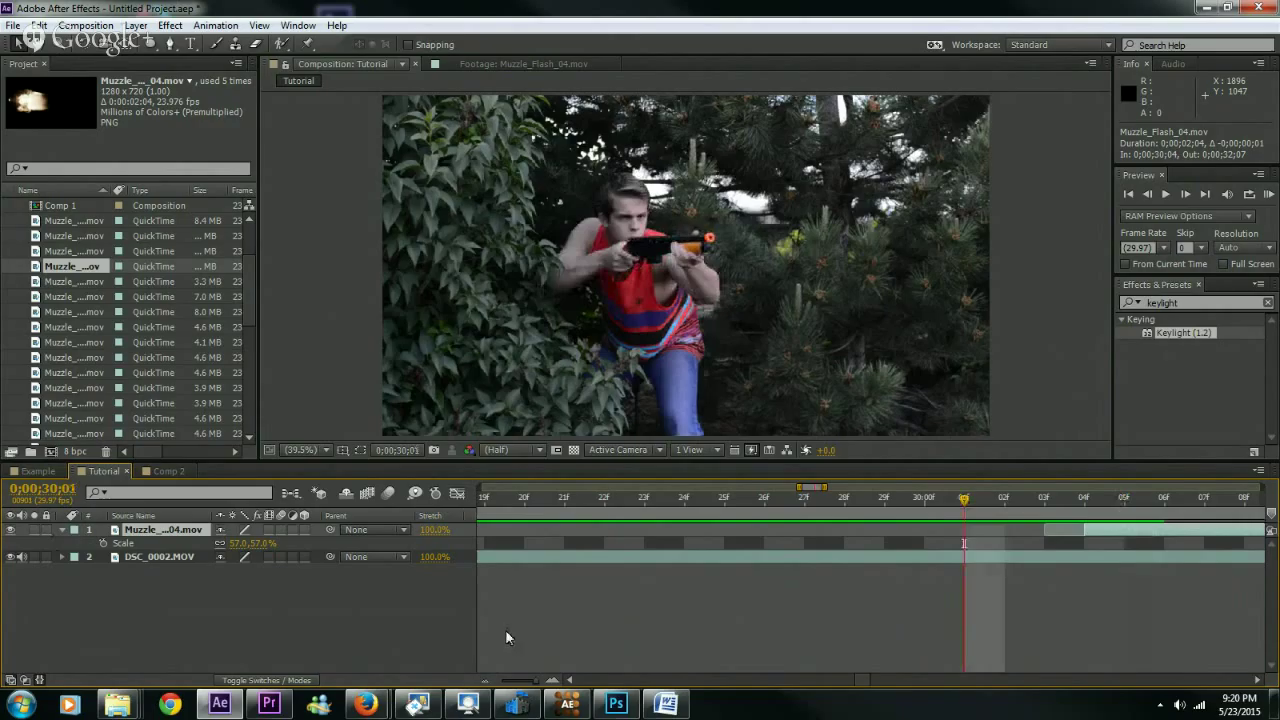
{"action": "left_click_drag", "start_coordinate": [530, 680], "coordinate": [520, 681]}
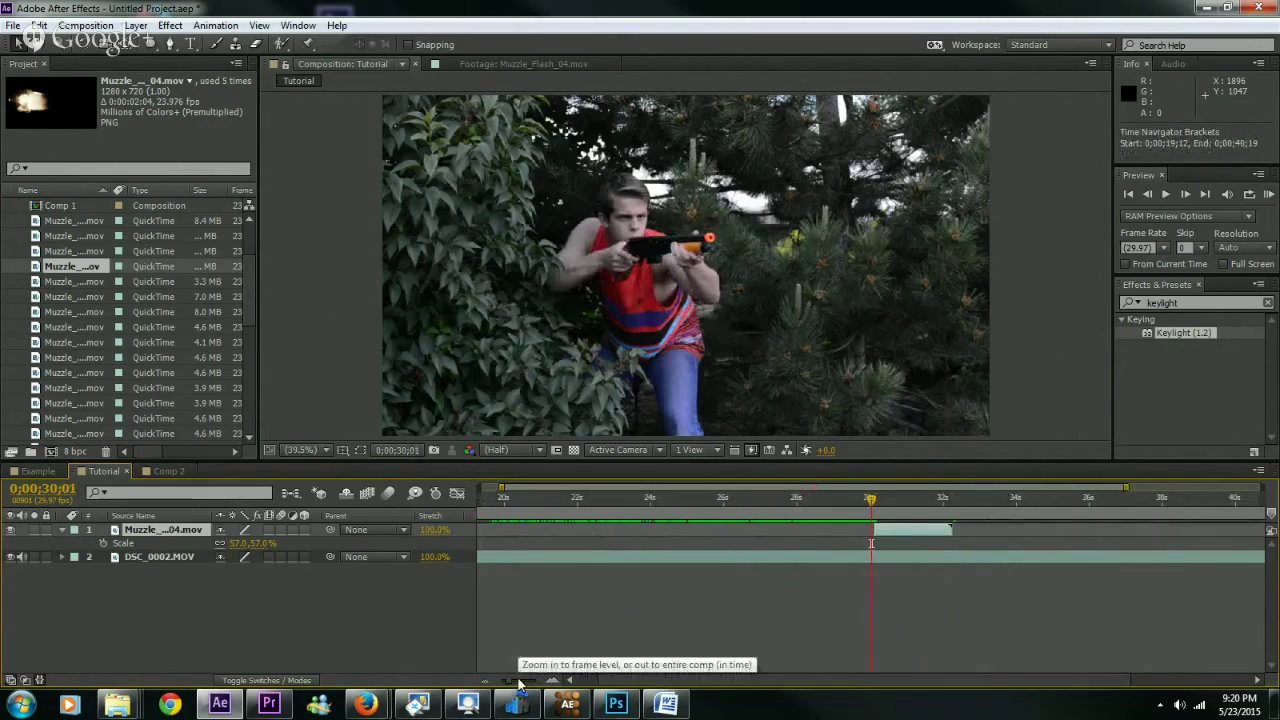
{"action": "left_click_drag", "start_coordinate": [871, 499], "coordinate": [886, 510]}
{"action": "key", "text": "space"}
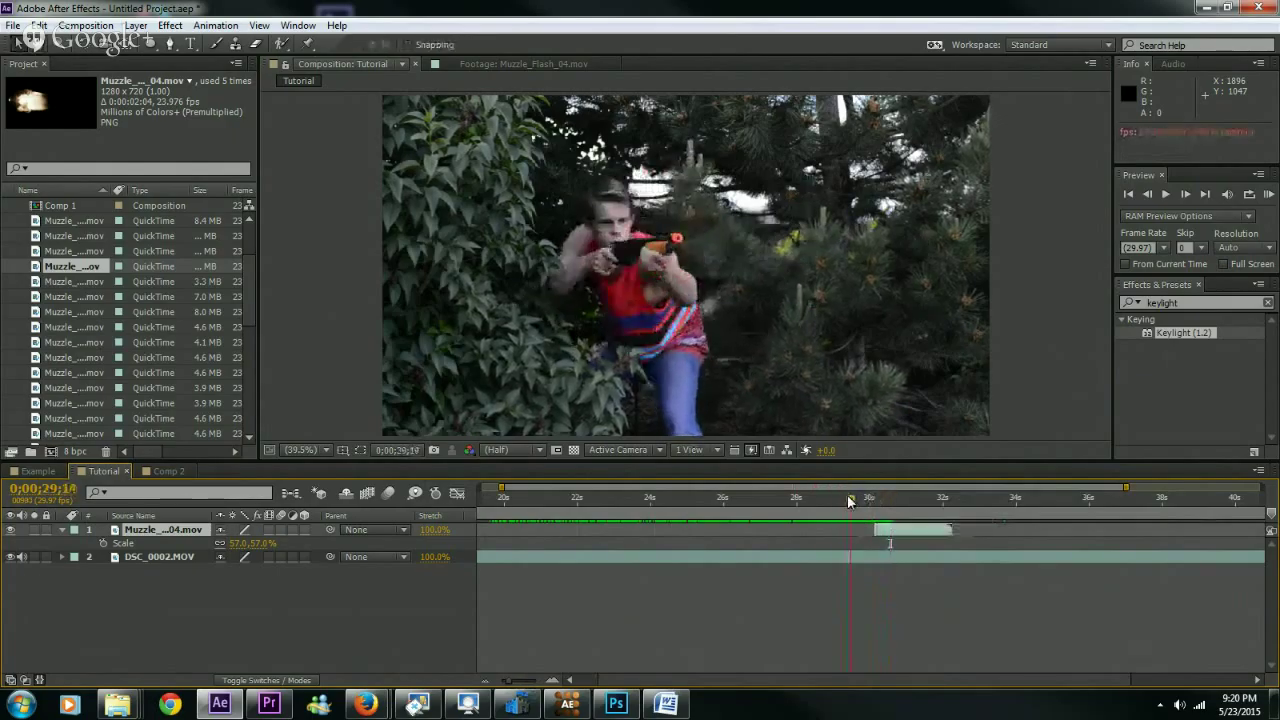
- Find the firing frame near 0;00;30;04 and move the flash's in-point there with [
{"action": "left_click", "coordinate": [855, 497]}
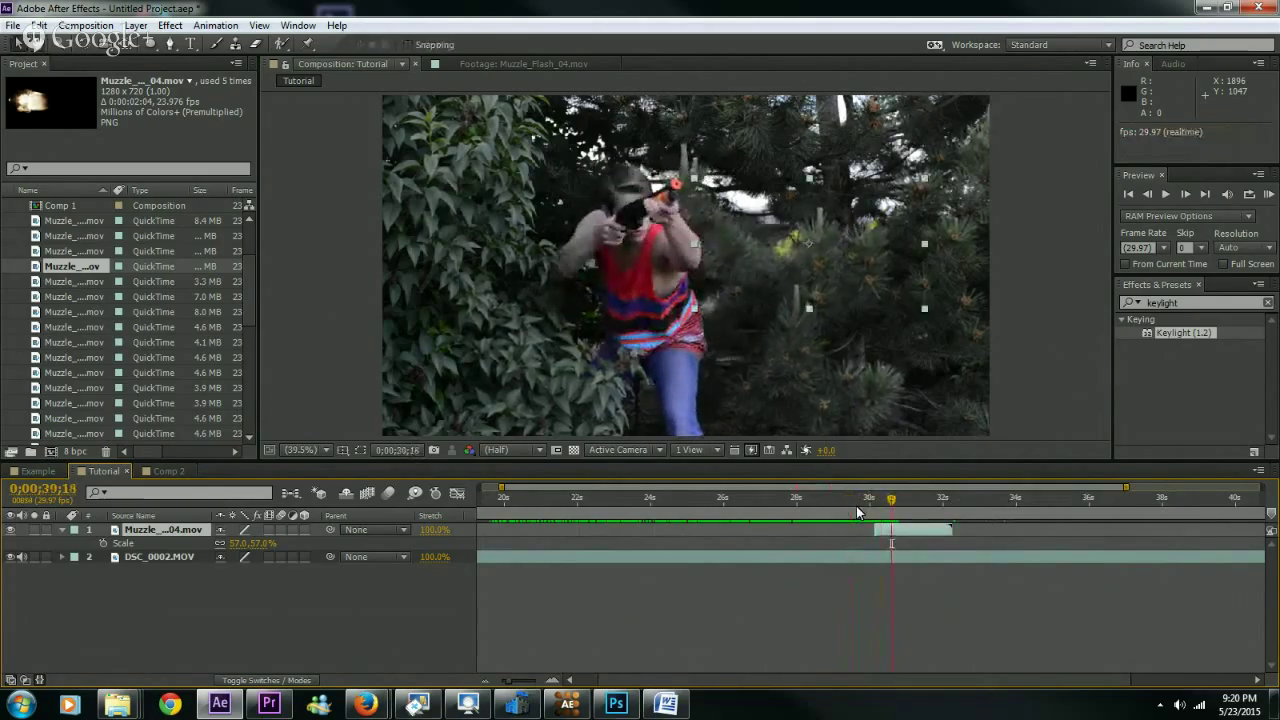
{"action": "left_click", "coordinate": [867, 499]}
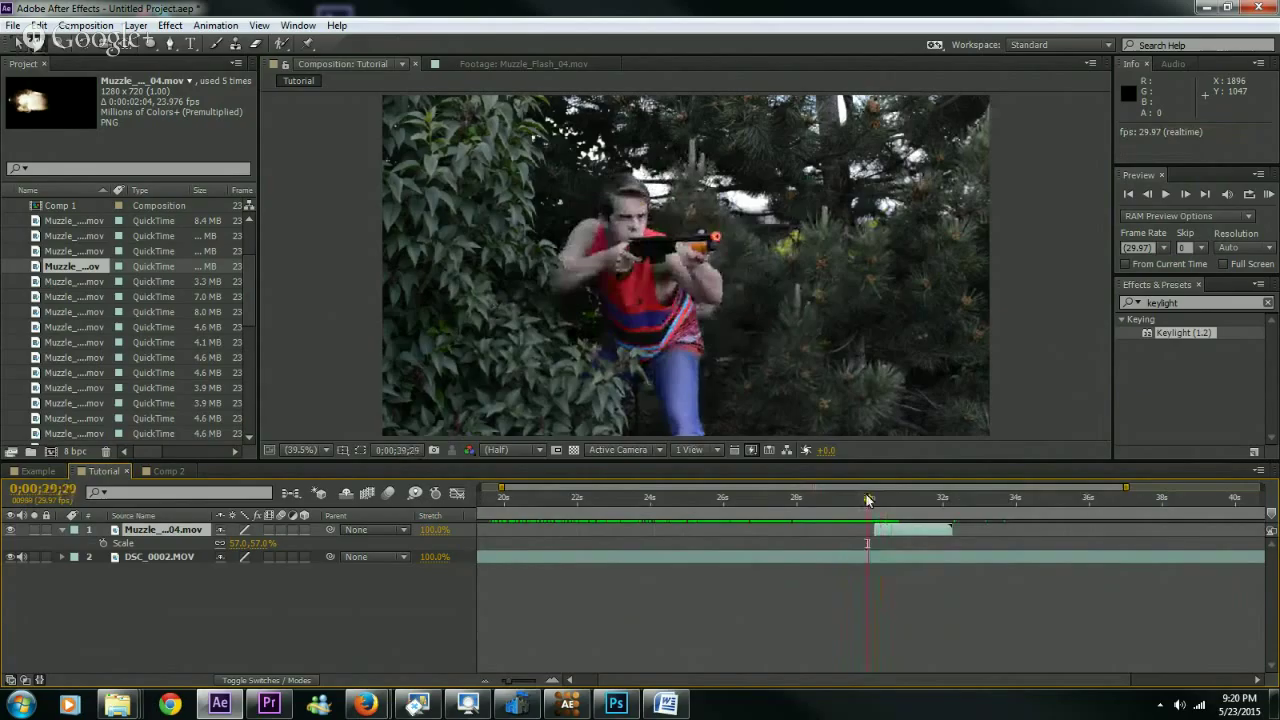
{"action": "left_click", "coordinate": [886, 500]}
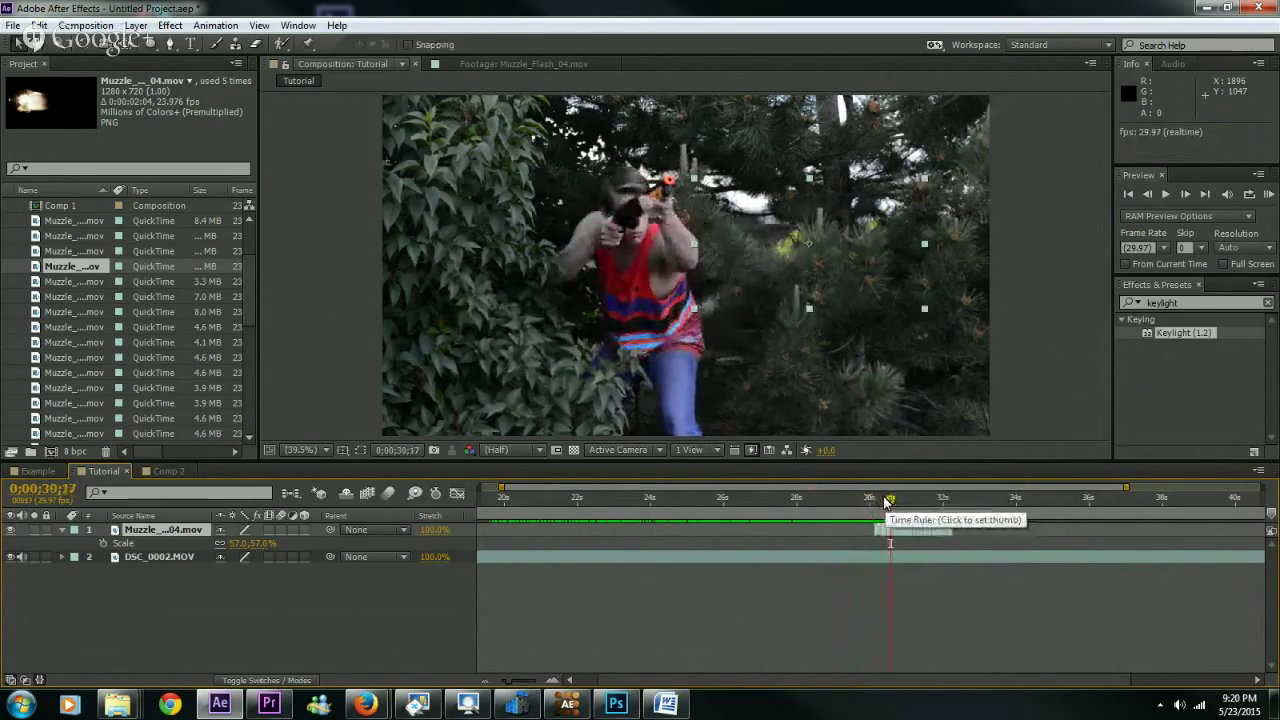
{"action": "left_click_drag", "start_coordinate": [886, 500], "coordinate": [853, 512]}
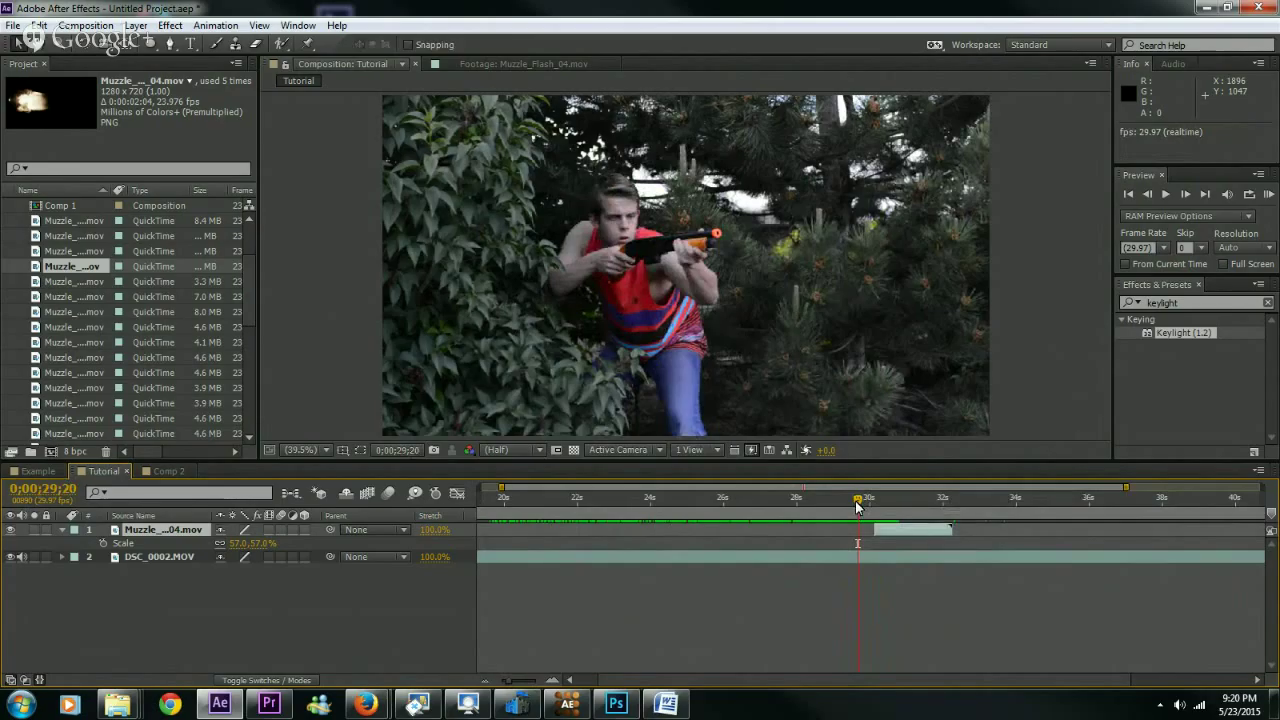
{"action": "left_click_drag", "start_coordinate": [857, 507], "coordinate": [868, 507]}
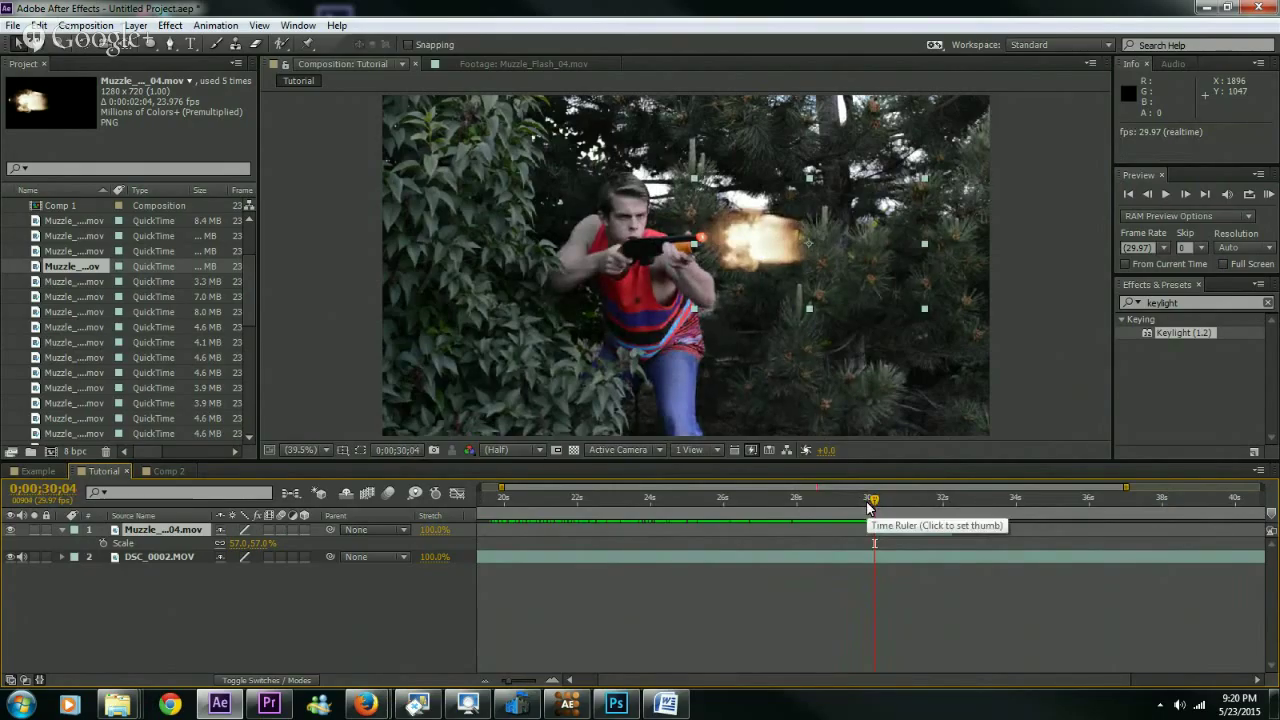
{"action": "key", "text": "bracketleft"}
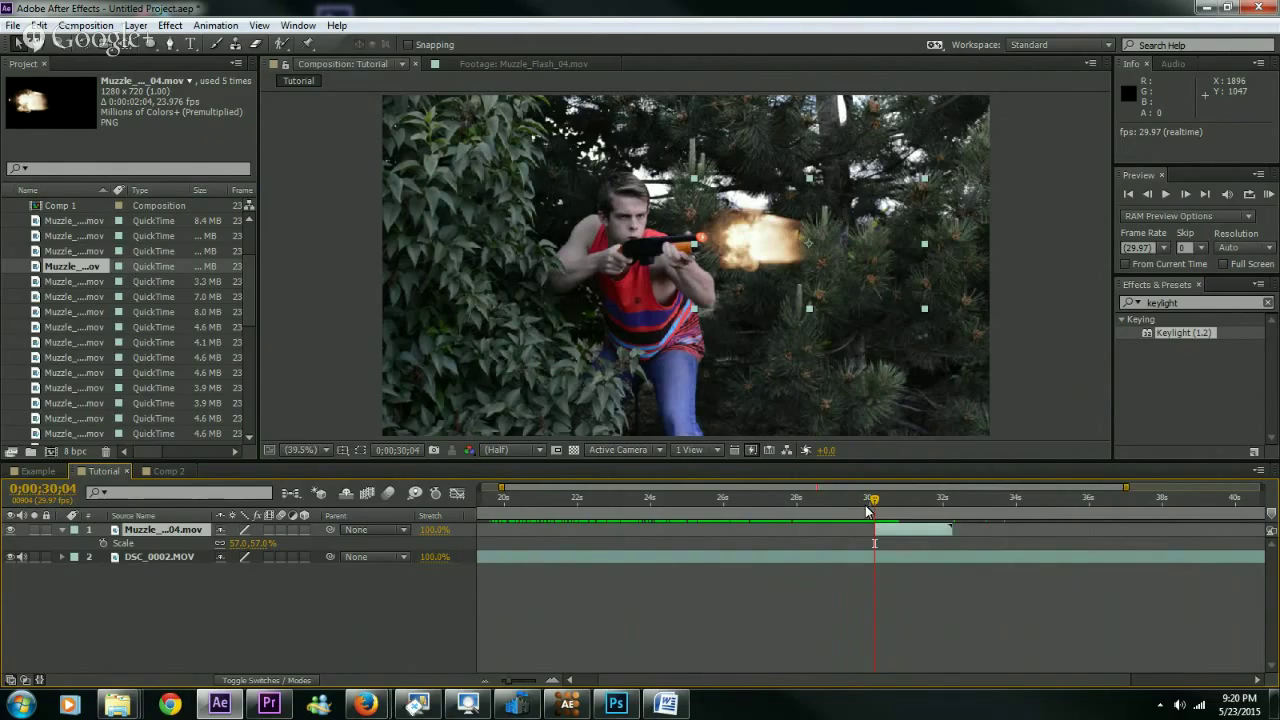
- Preview and scrub the flash frames to verify the new timing
{"action": "left_click_drag", "start_coordinate": [870, 507], "coordinate": [876, 509]}
{"action": "key", "text": "space"}
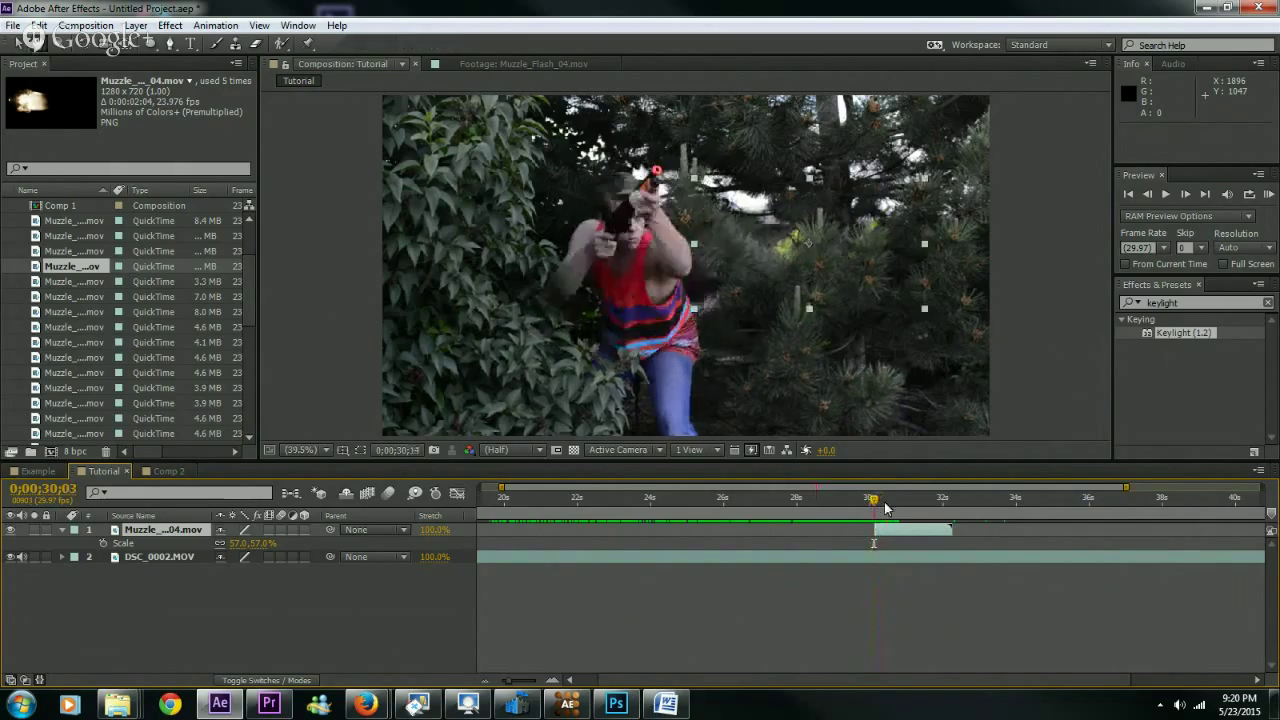
{"action": "left_click_drag", "start_coordinate": [876, 507], "coordinate": [876, 507]}
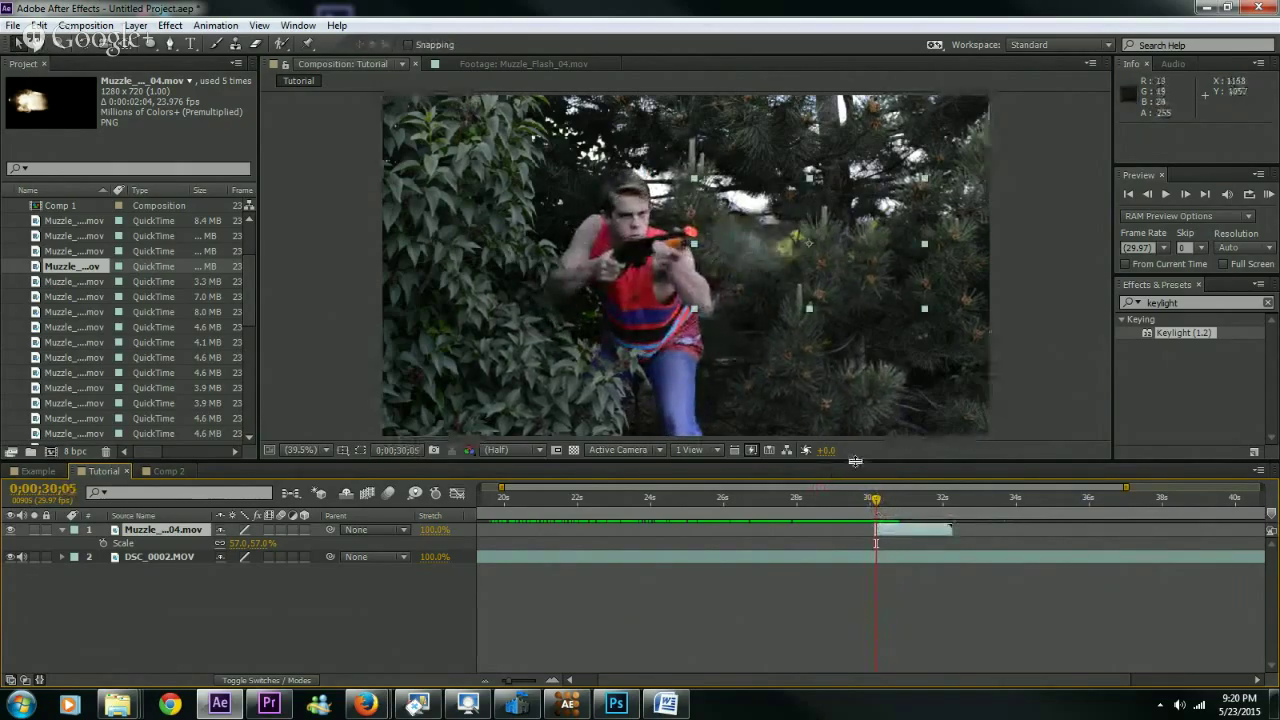
{"action": "left_click", "coordinate": [873, 500]}
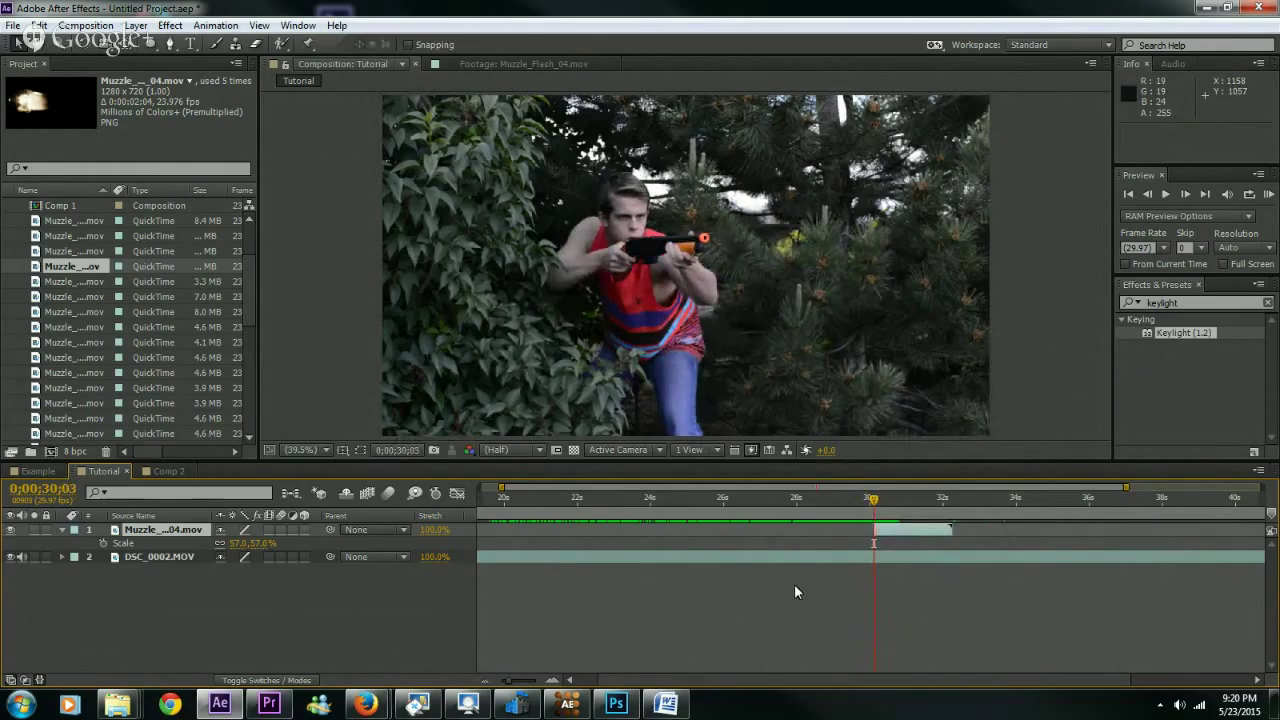
{"action": "left_click", "coordinate": [484, 681]}
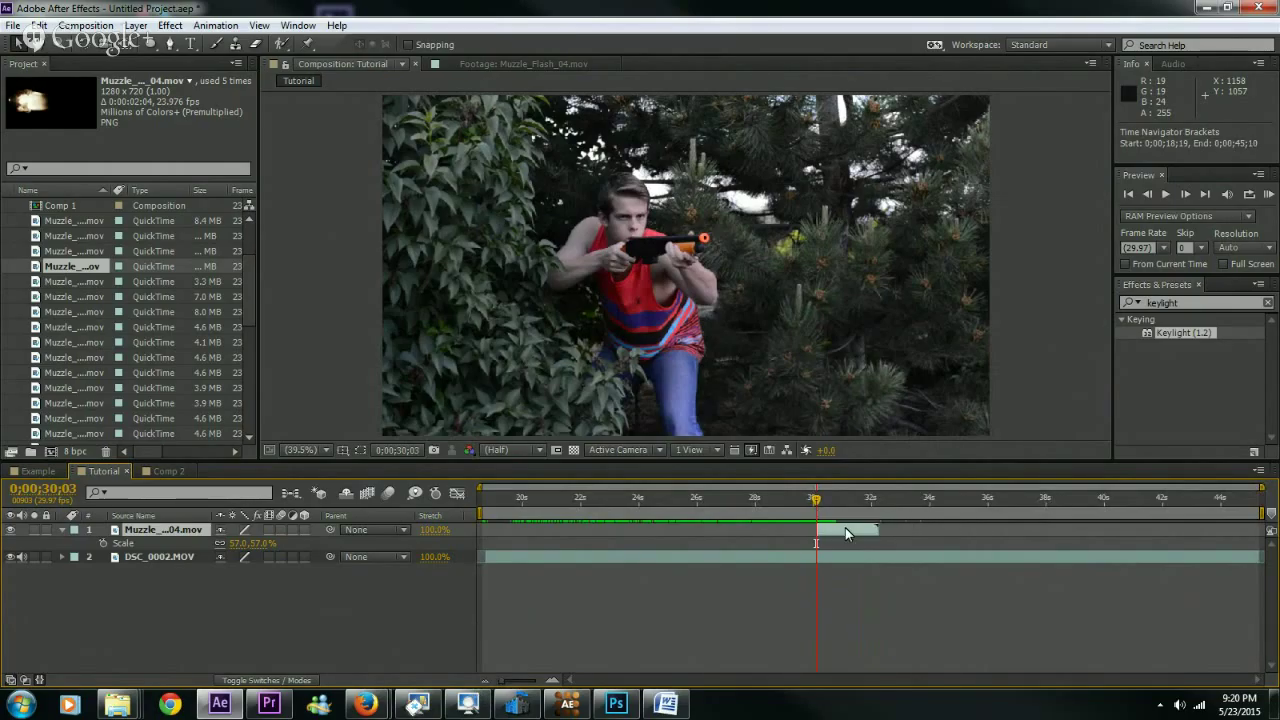
{"action": "left_click", "coordinate": [814, 499]}
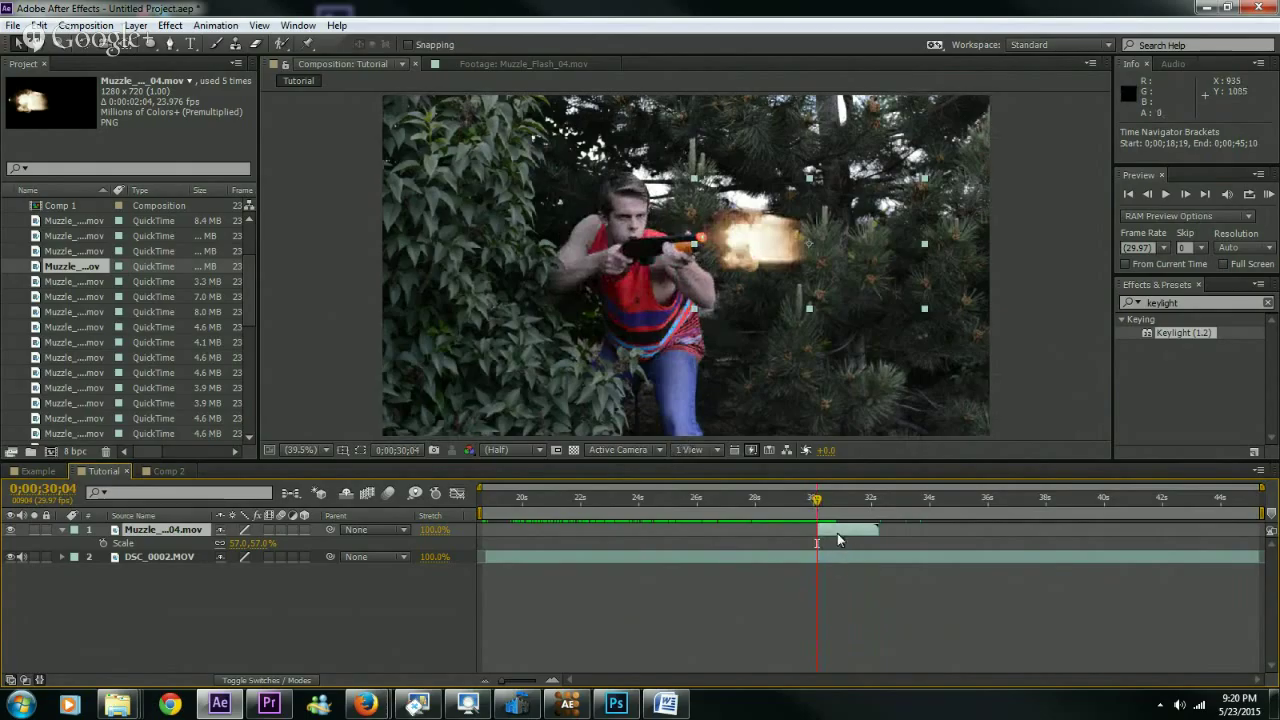
- Apply Brightness & Contrast to the Muzzle_Flash_04 layer
{"action": "left_click", "coordinate": [839, 530]}
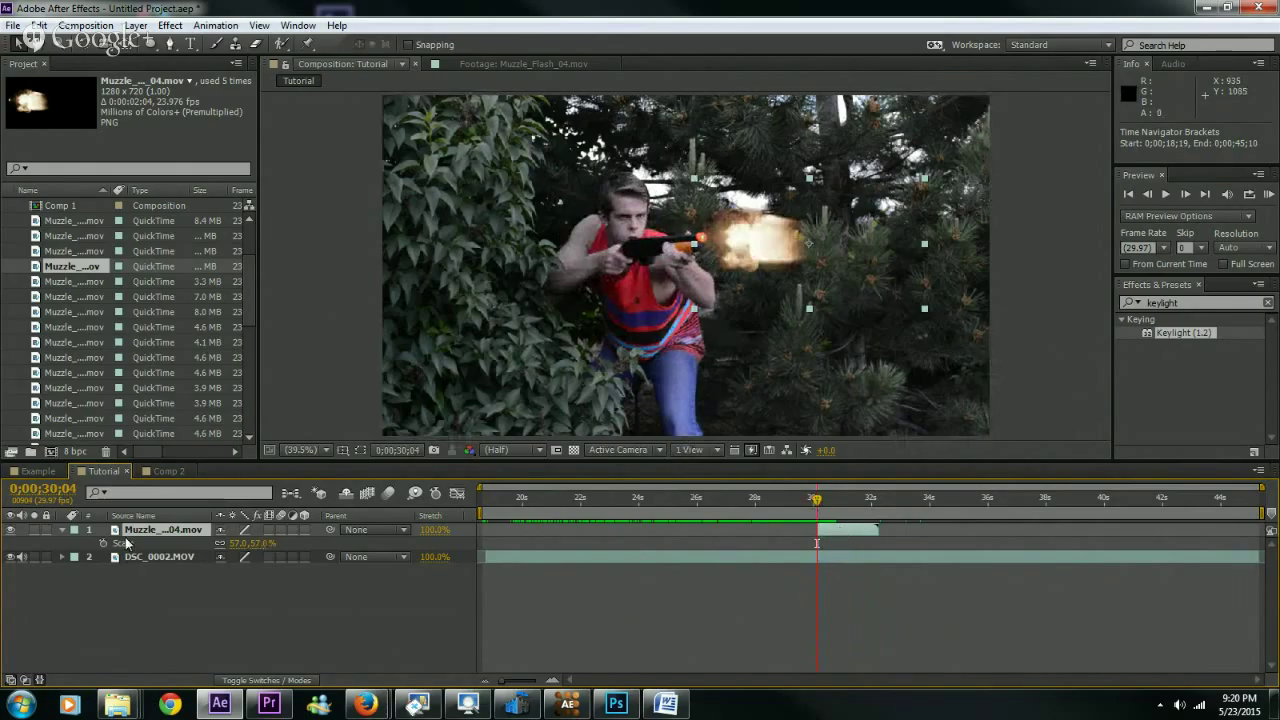
{"action": "left_click", "coordinate": [1134, 303]}
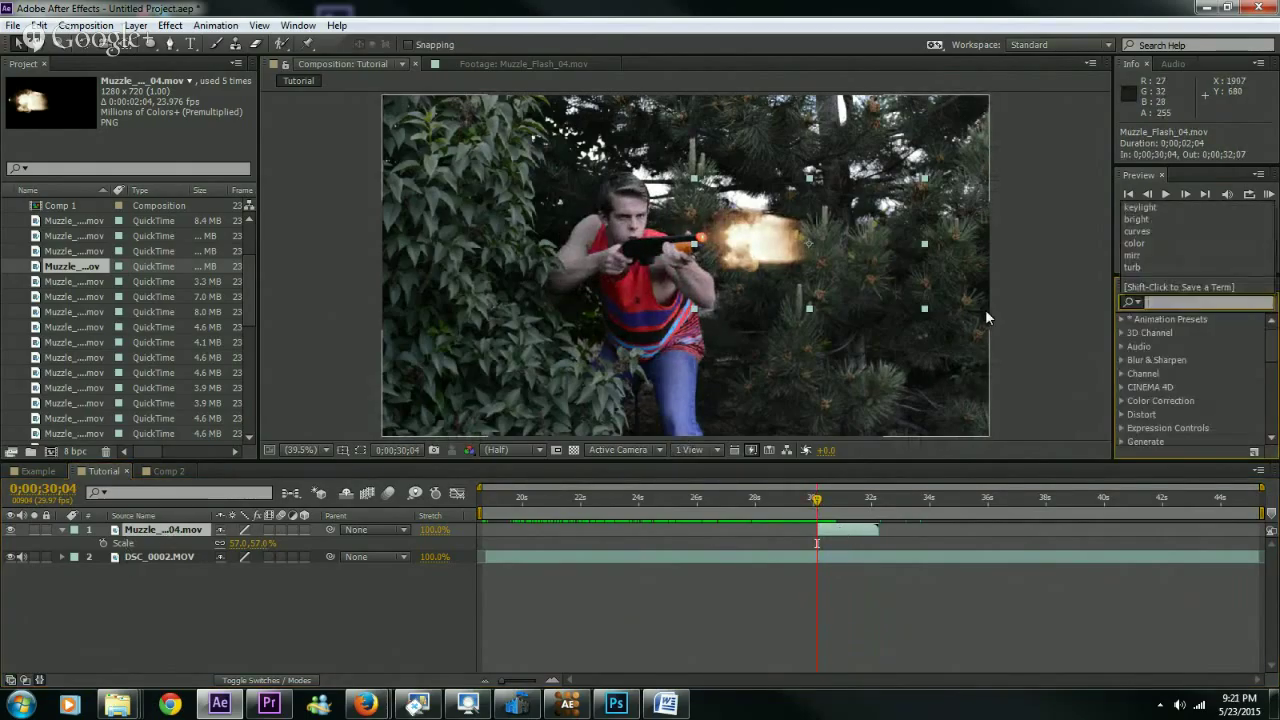
{"action": "type", "text": "brightness"}
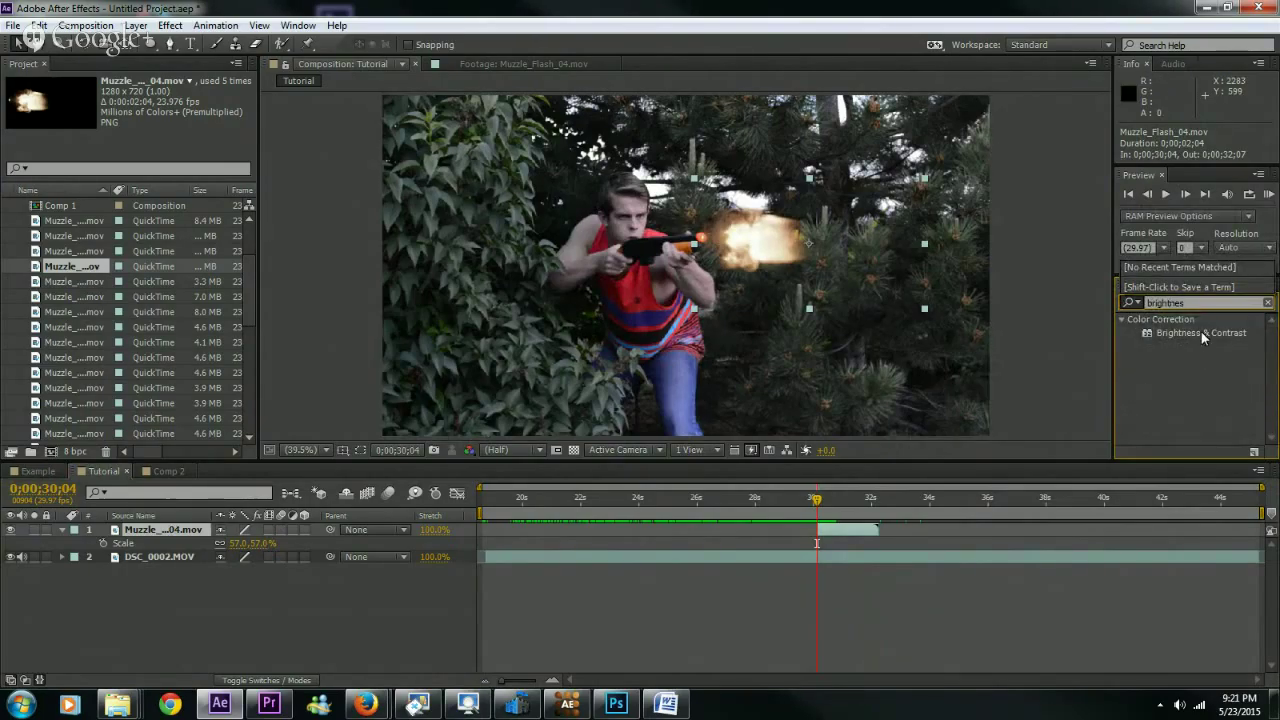
{"action": "left_click_drag", "start_coordinate": [1201, 331], "coordinate": [175, 529]}
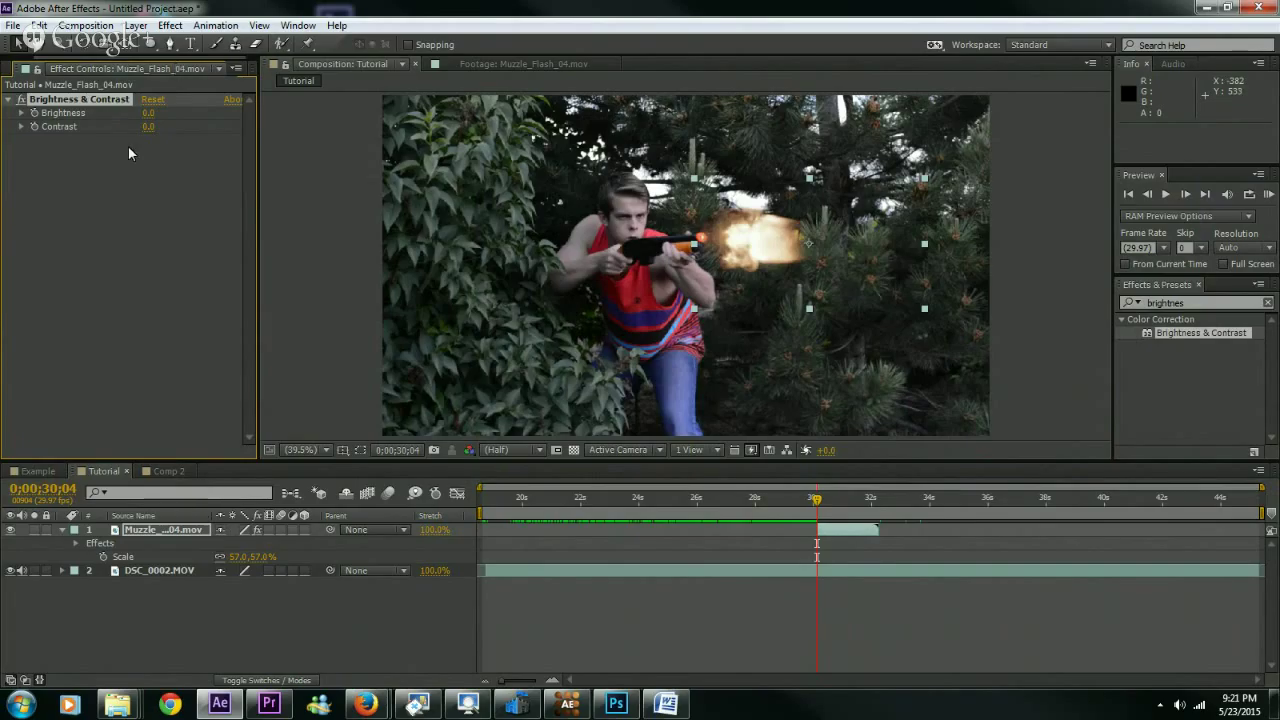
- Set the effect's Brightness to 43, with Contrast at -7
{"action": "left_click", "coordinate": [147, 113]}
{"action": "type", "text": "19"}
{"action": "key", "text": "Return"}
{"action": "mouse_move", "coordinate": [166, 112]}
{"action": "left_mouse_down"}
{"action": "mouse_move", "coordinate": [183, 110]}
{"action": "mouse_move", "coordinate": [126, 130]}
{"action": "mouse_move", "coordinate": [165, 126]}
{"action": "left_mouse_up"}
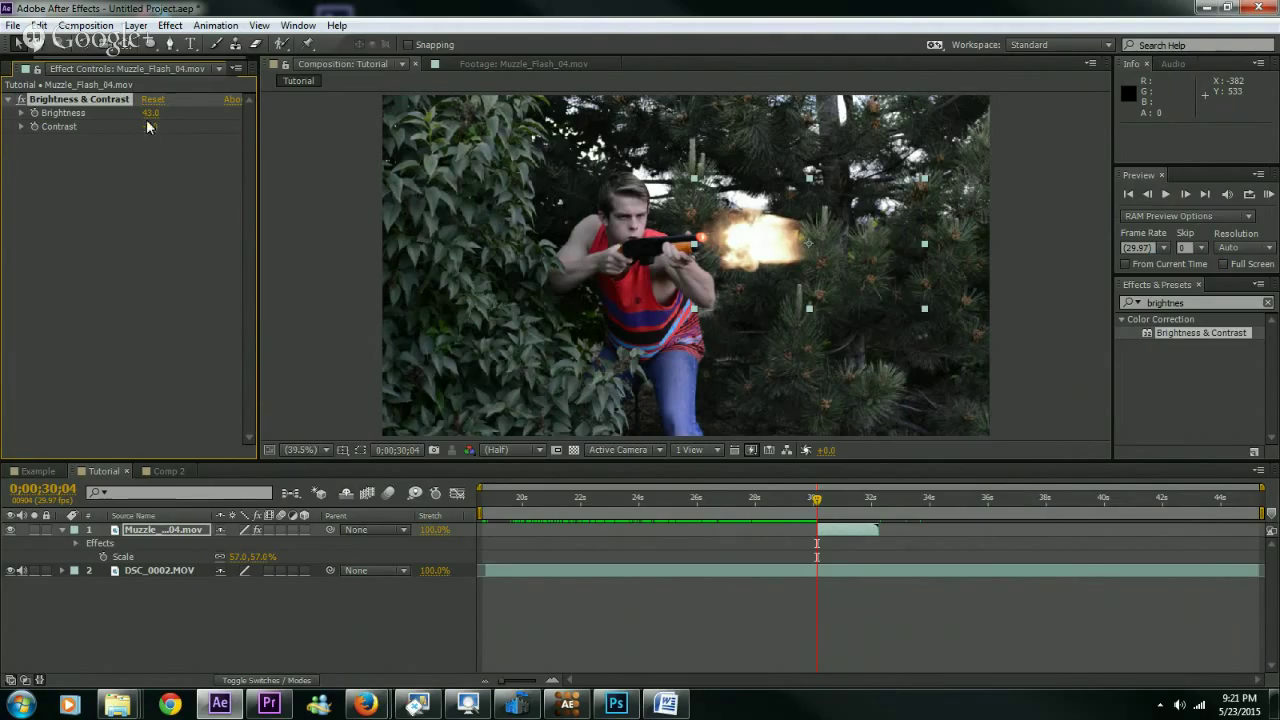
- Toggle the effect off and on to compare, then collapse and deselect the layer
{"action": "left_click", "coordinate": [21, 100]}
{"action": "left_click", "coordinate": [21, 100]}
{"action": "left_click", "coordinate": [21, 100]}
{"action": "left_click", "coordinate": [21, 100]}
{"action": "left_click", "coordinate": [21, 100]}
{"action": "left_click", "coordinate": [21, 100]}
{"action": "left_click", "coordinate": [62, 530]}
{"action": "left_click", "coordinate": [146, 596]}
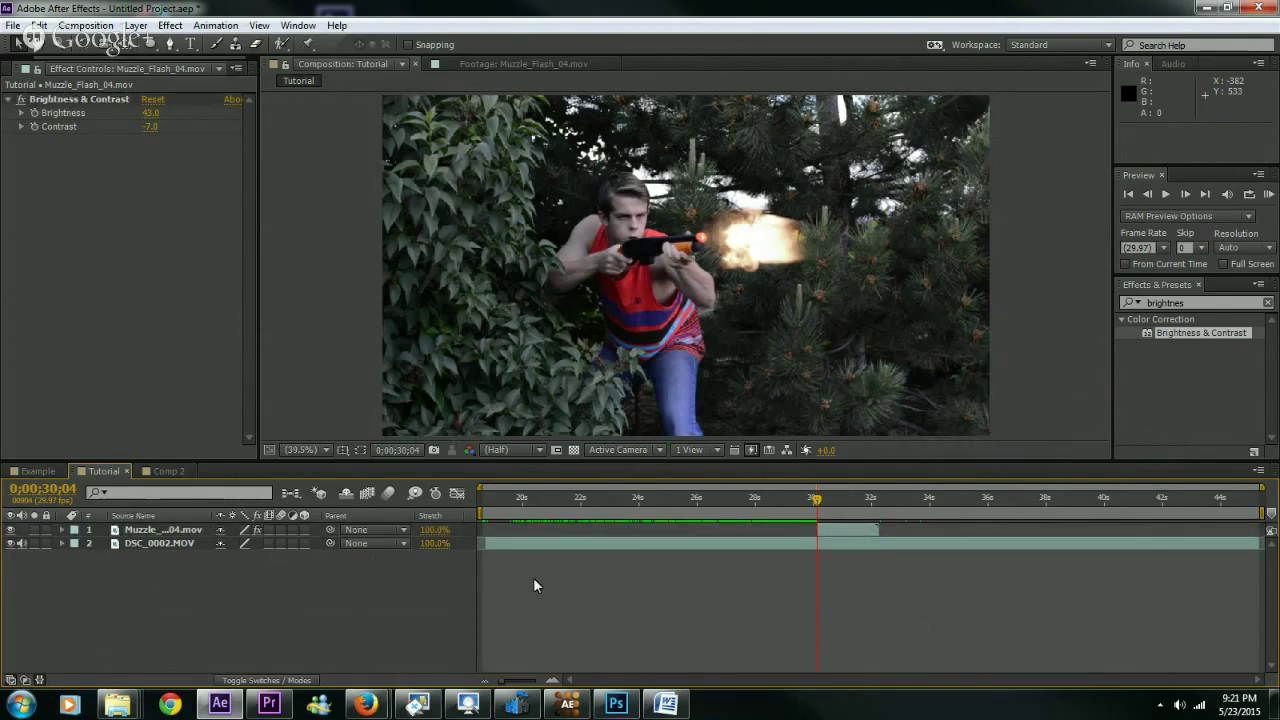
- Add a new adjustment layer with Brightness & Contrast set to Brightness 100, Contrast 46
{"action": "right_click", "coordinate": [500, 611]}
{"action": "right_click", "coordinate": [412, 597]}
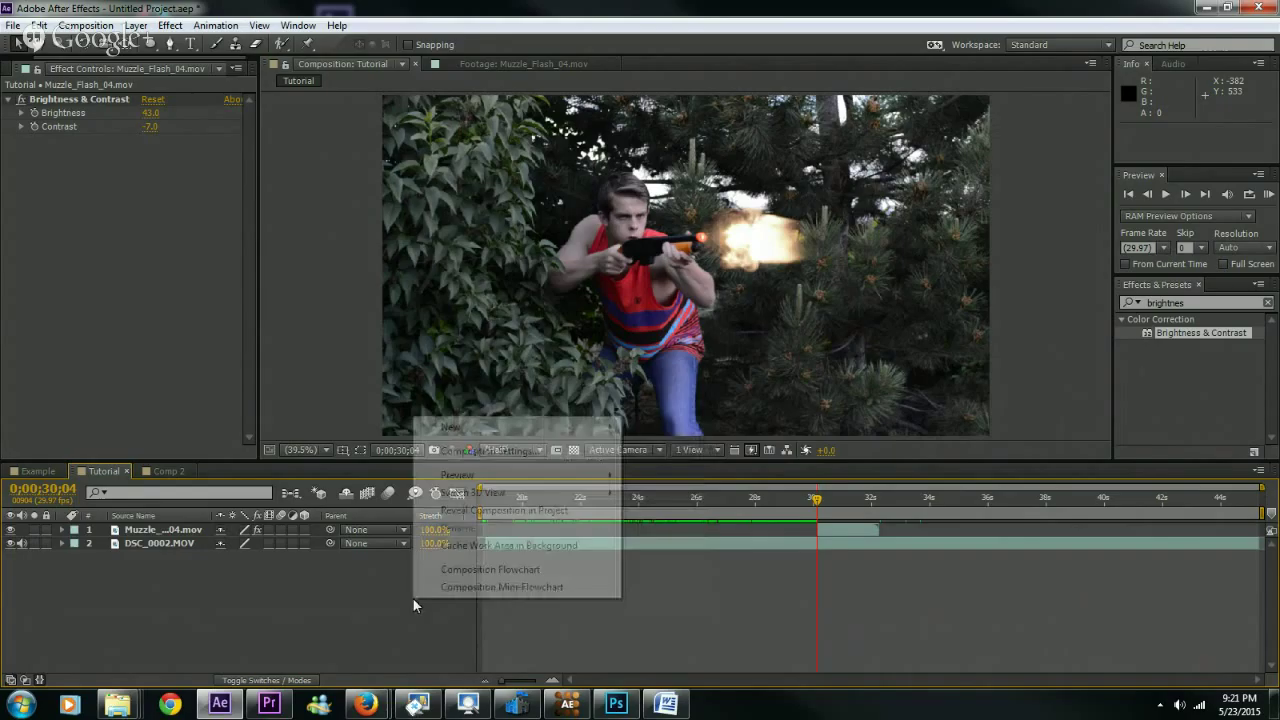
{"action": "mouse_move", "coordinate": [471, 433]}
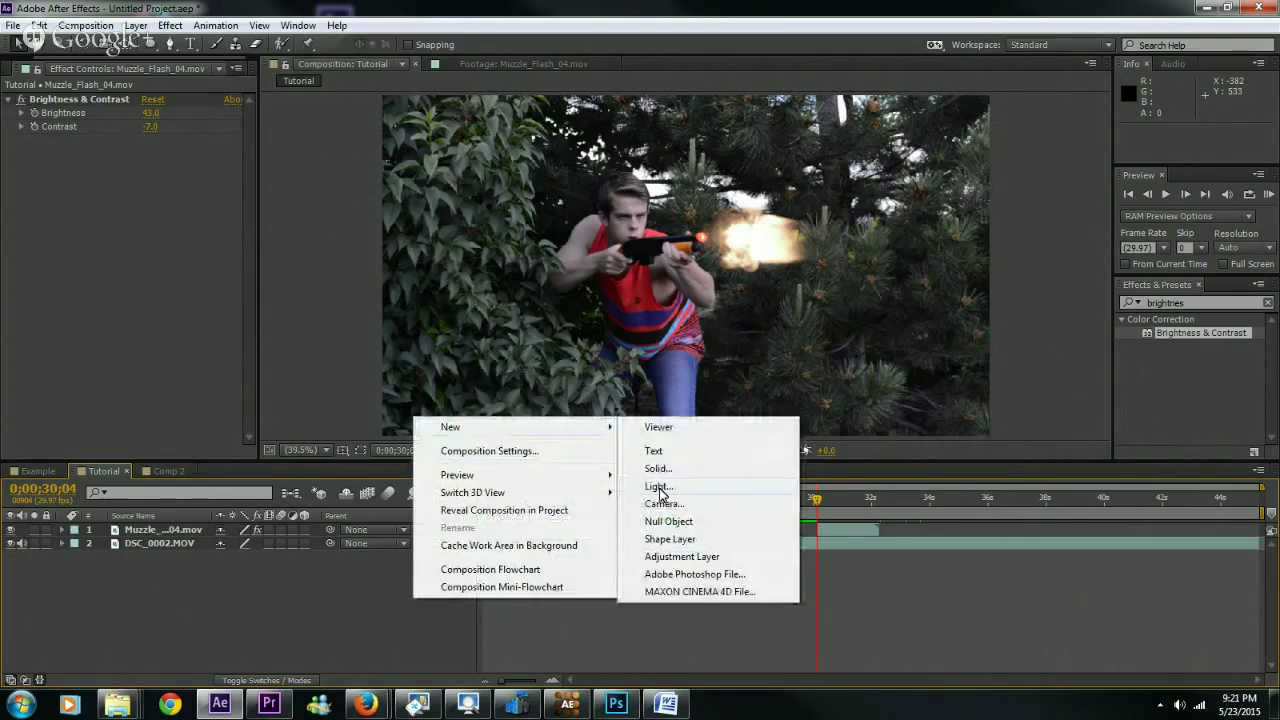
{"action": "left_click", "coordinate": [678, 556]}
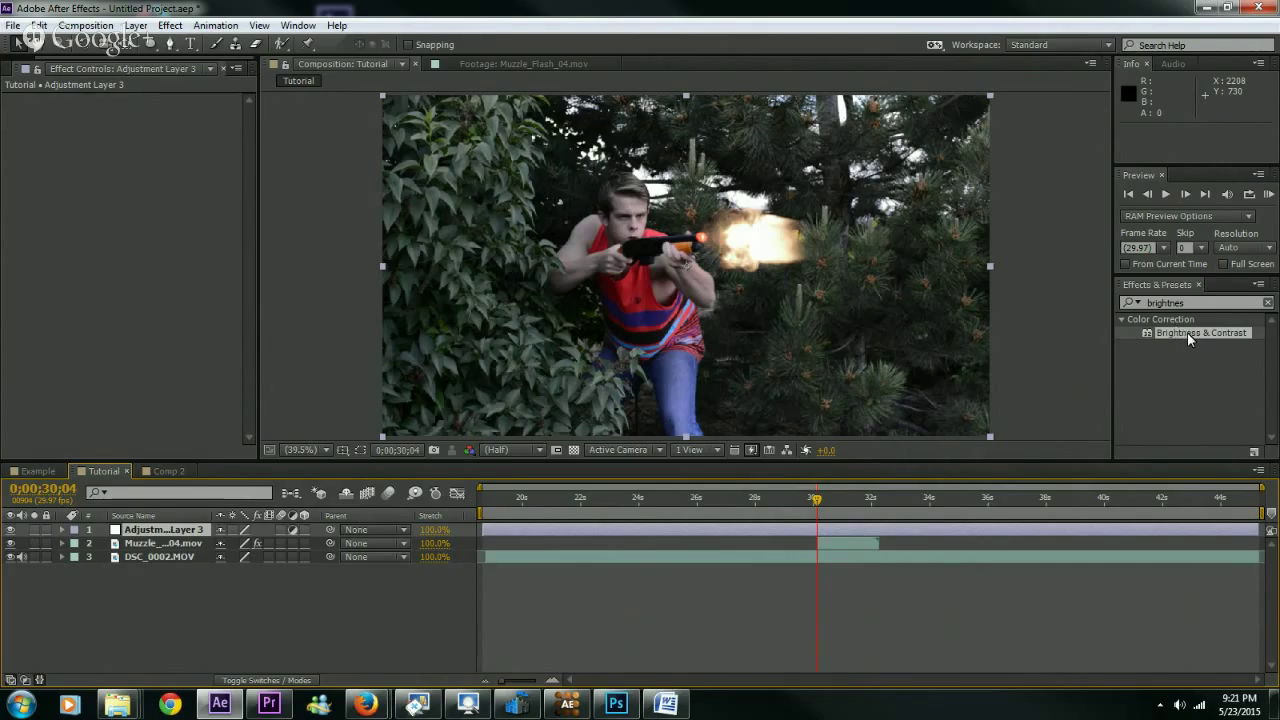
{"action": "left_click_drag", "start_coordinate": [1203, 330], "coordinate": [787, 373]}
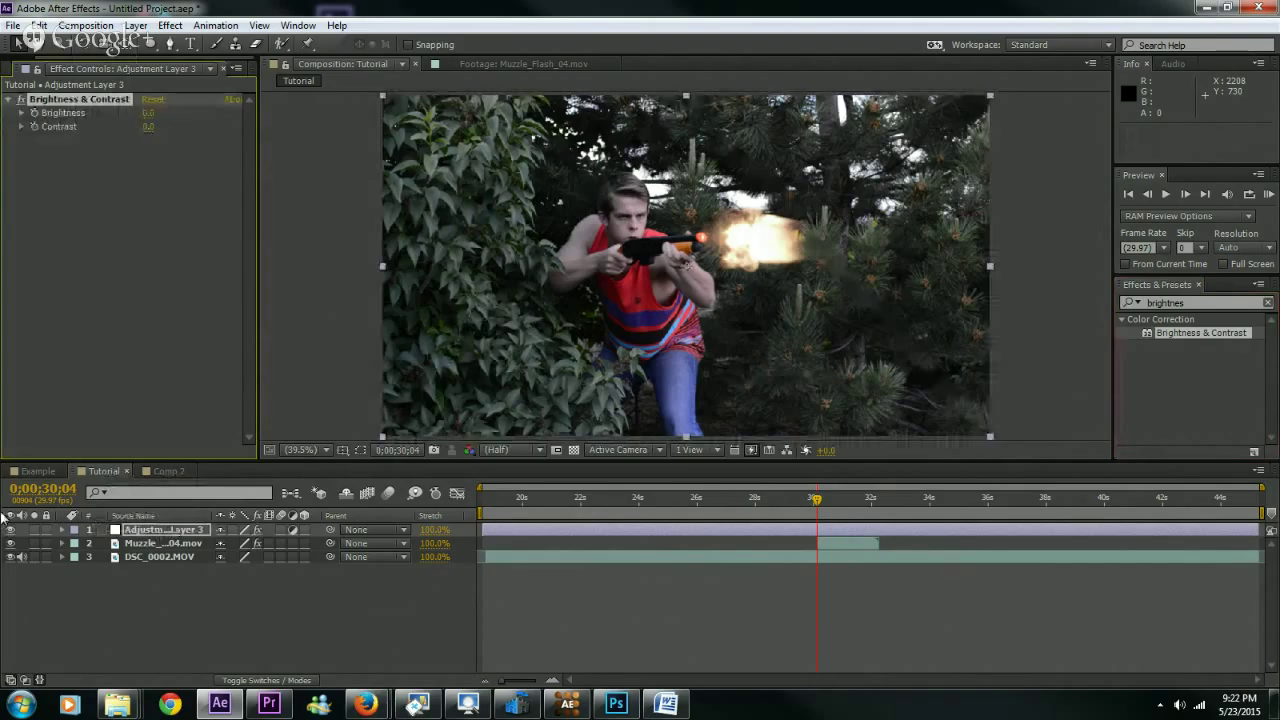
{"action": "left_click_drag", "start_coordinate": [149, 114], "coordinate": [176, 127]}
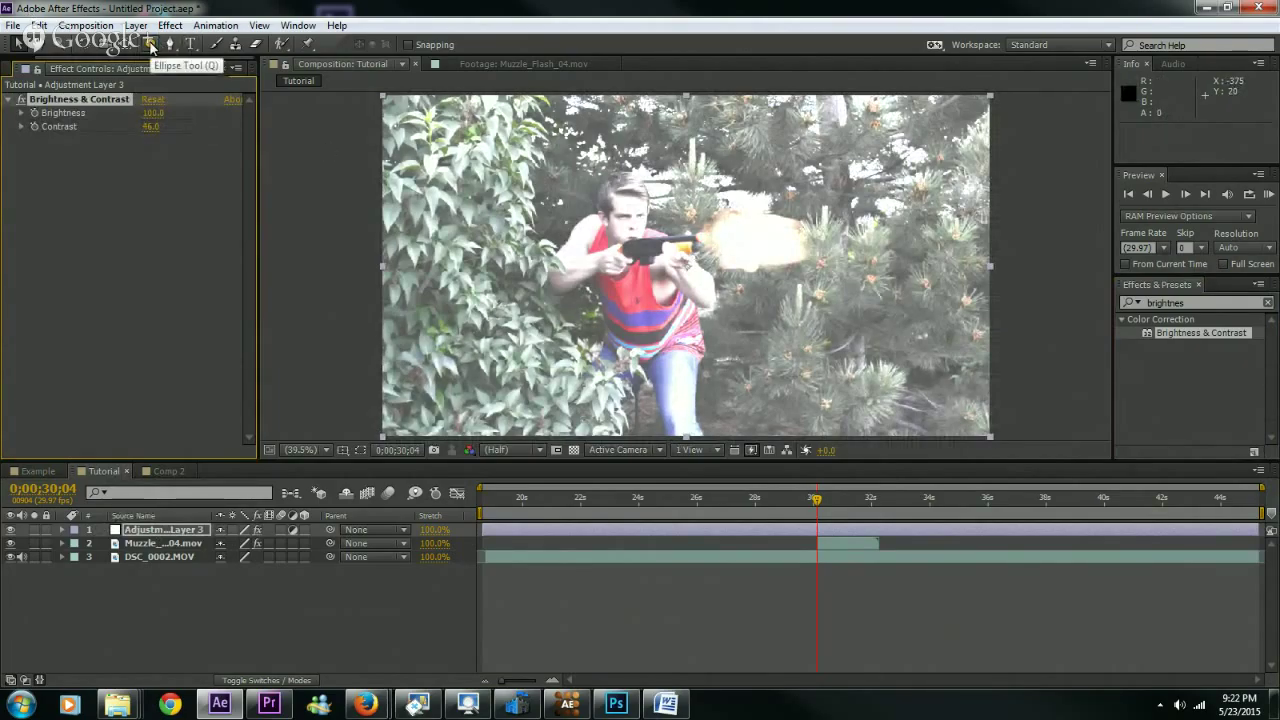
- Draw an elliptical mask around the muzzle flash with the Ellipse Tool
{"action": "left_click_drag", "start_coordinate": [150, 47], "coordinate": [210, 77]}
{"action": "left_click", "coordinate": [153, 44]}
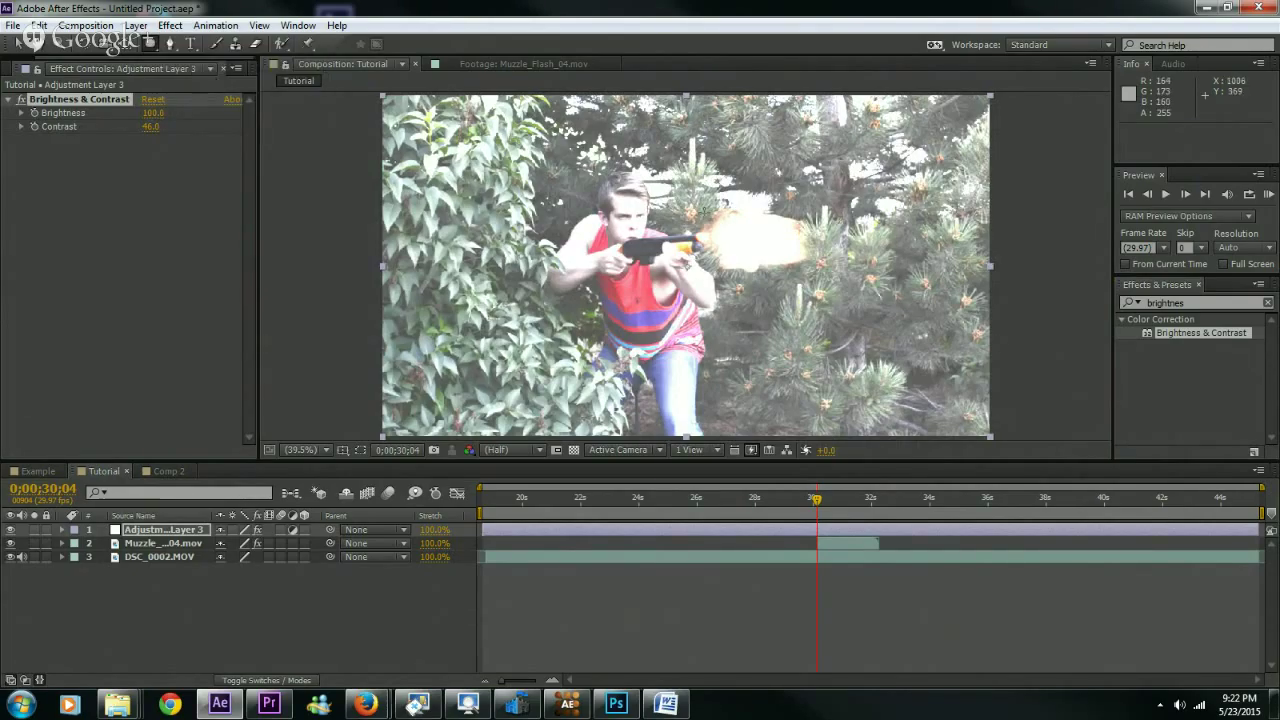
{"action": "left_click_drag", "start_coordinate": [690, 208], "coordinate": [830, 269]}
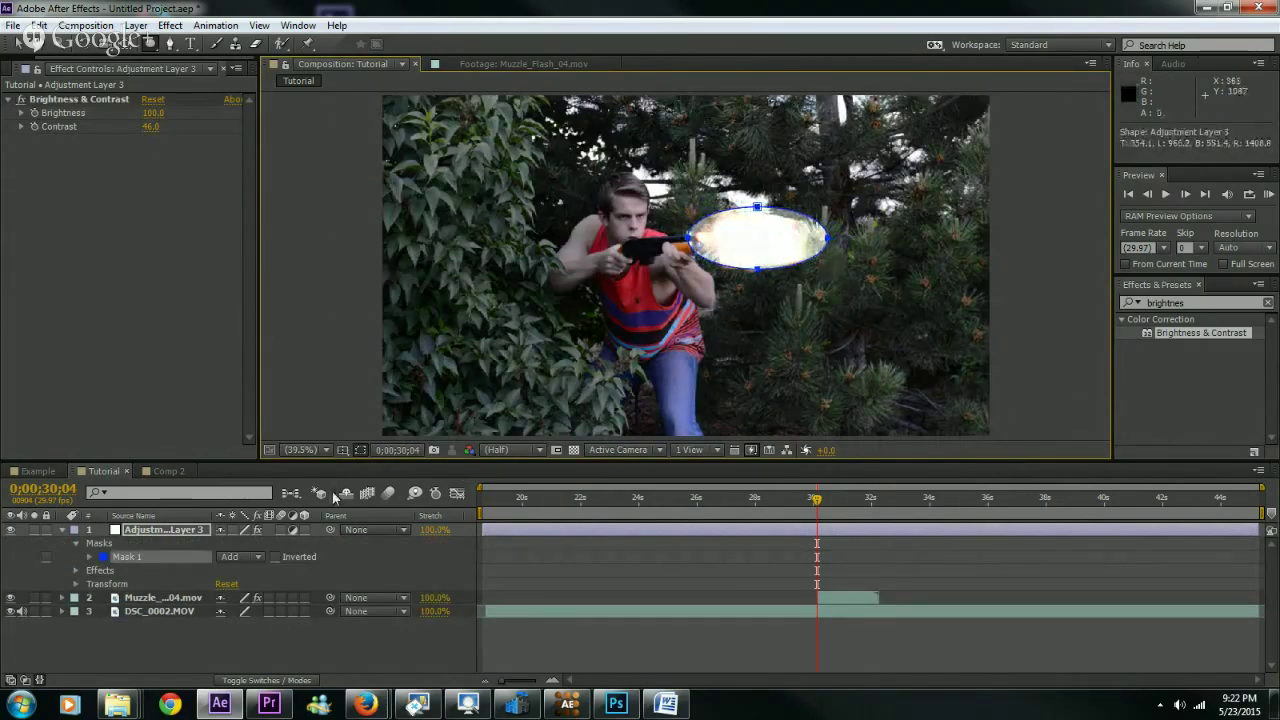
- Nudge the masked adjustment layer slightly right over the muzzle flash
{"action": "left_click", "coordinate": [357, 409]}
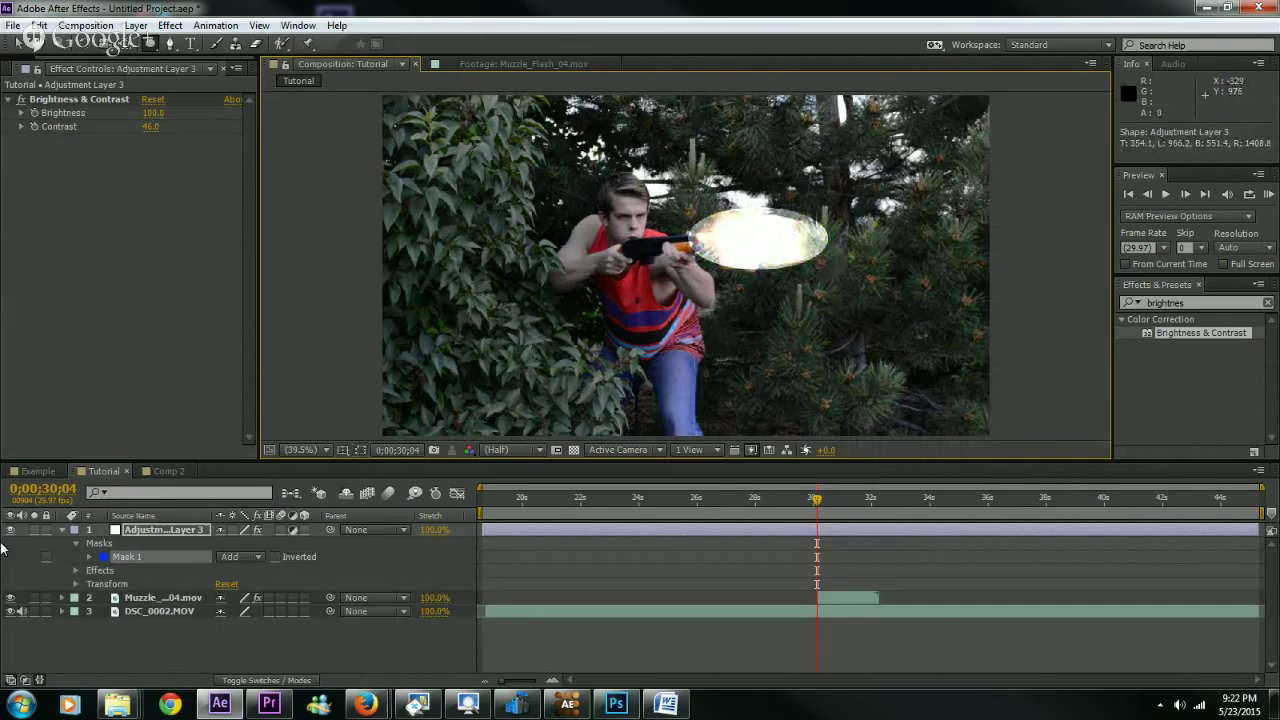
{"action": "left_click", "coordinate": [19, 43]}
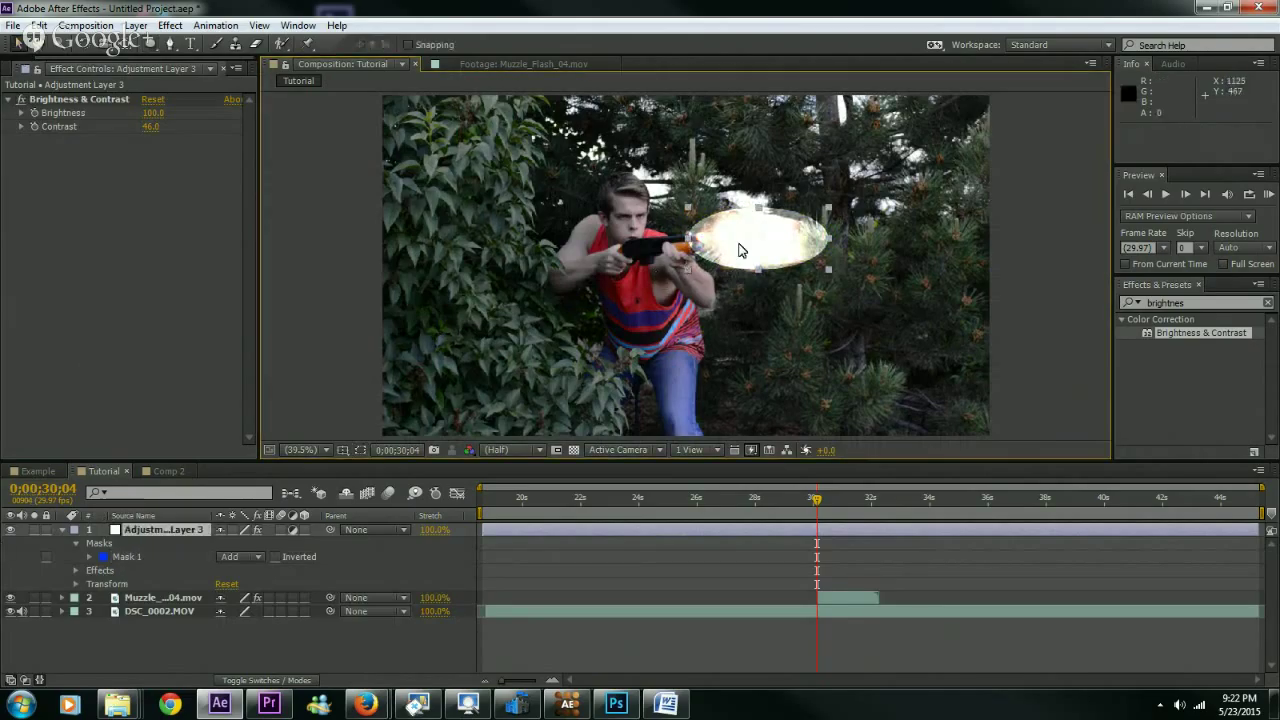
{"action": "left_click_drag", "start_coordinate": [739, 249], "coordinate": [752, 248]}
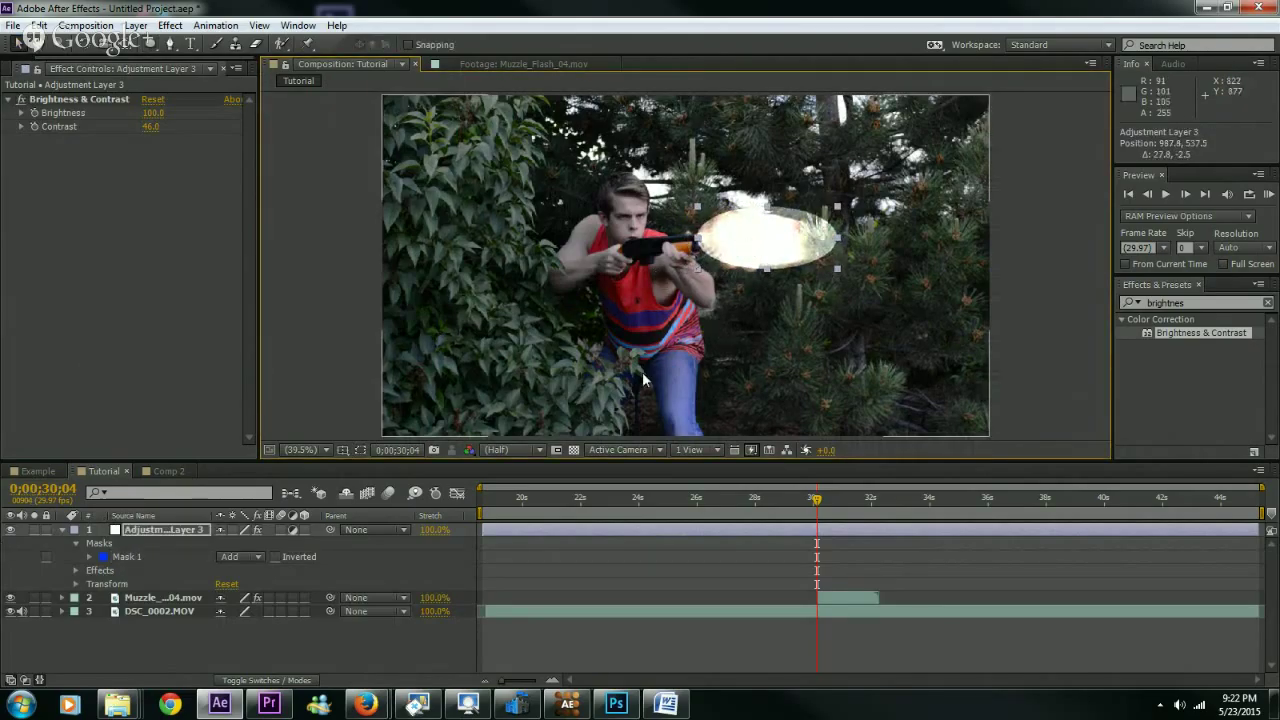
{"action": "left_click", "coordinate": [277, 406]}
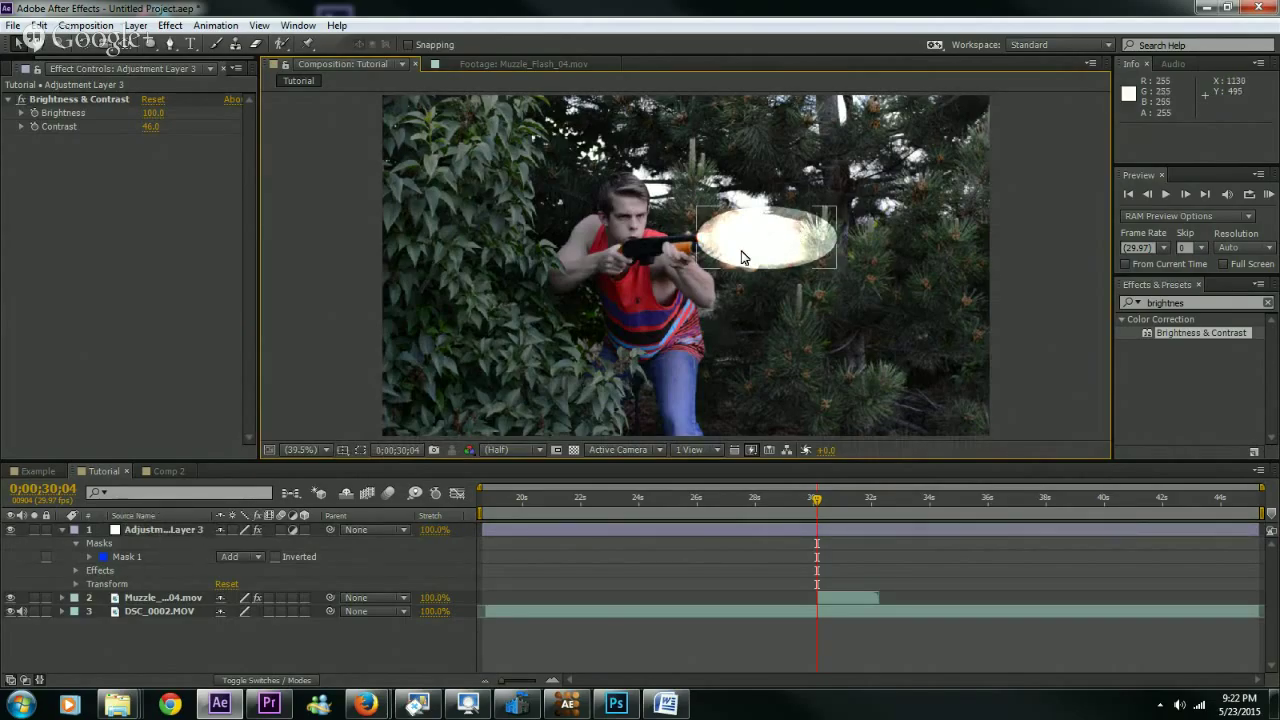
{"action": "left_click", "coordinate": [783, 218]}
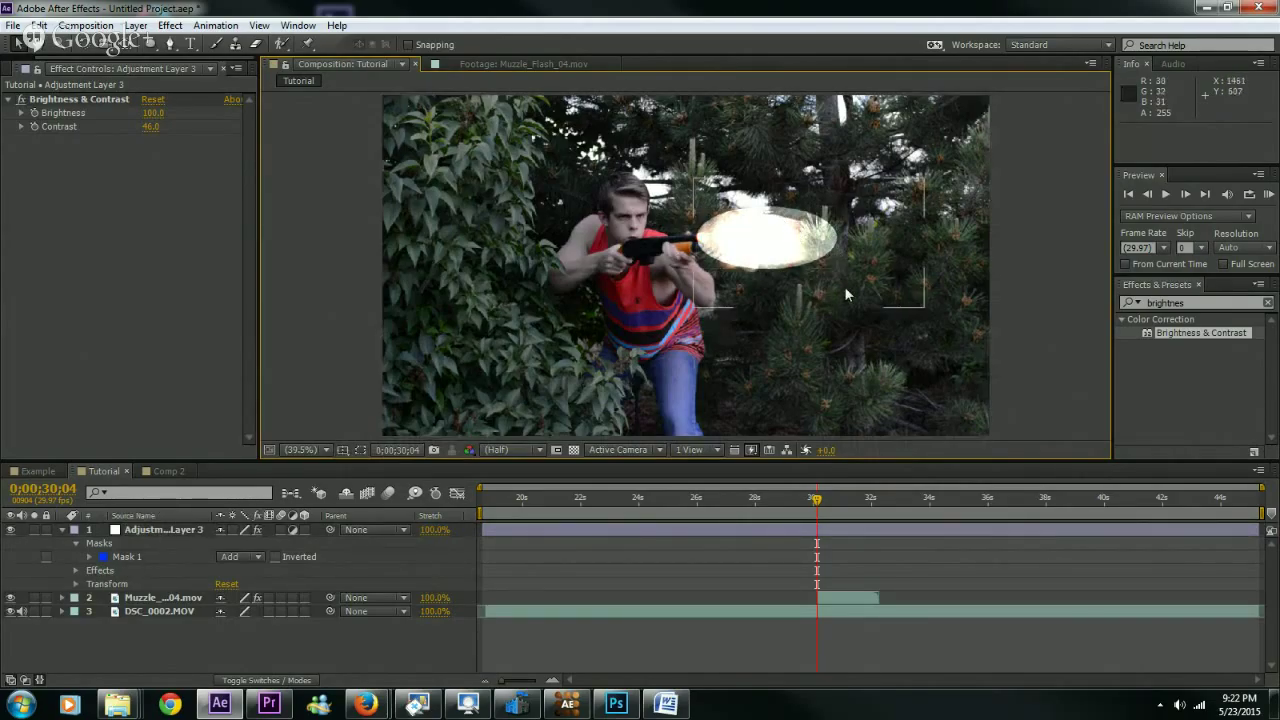
{"action": "left_click", "coordinate": [656, 226]}
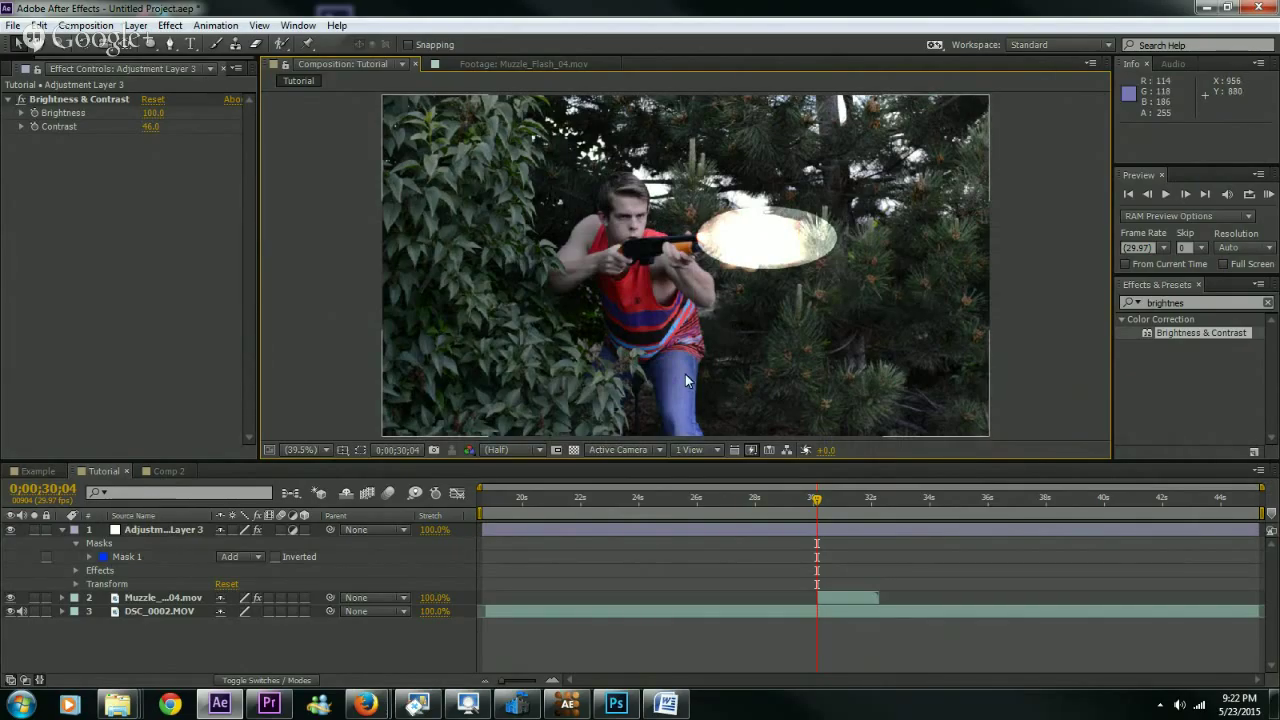
- Reveal only the Mask Feather property for the adjustment layer's Mask 1
{"action": "left_click", "coordinate": [277, 550]}
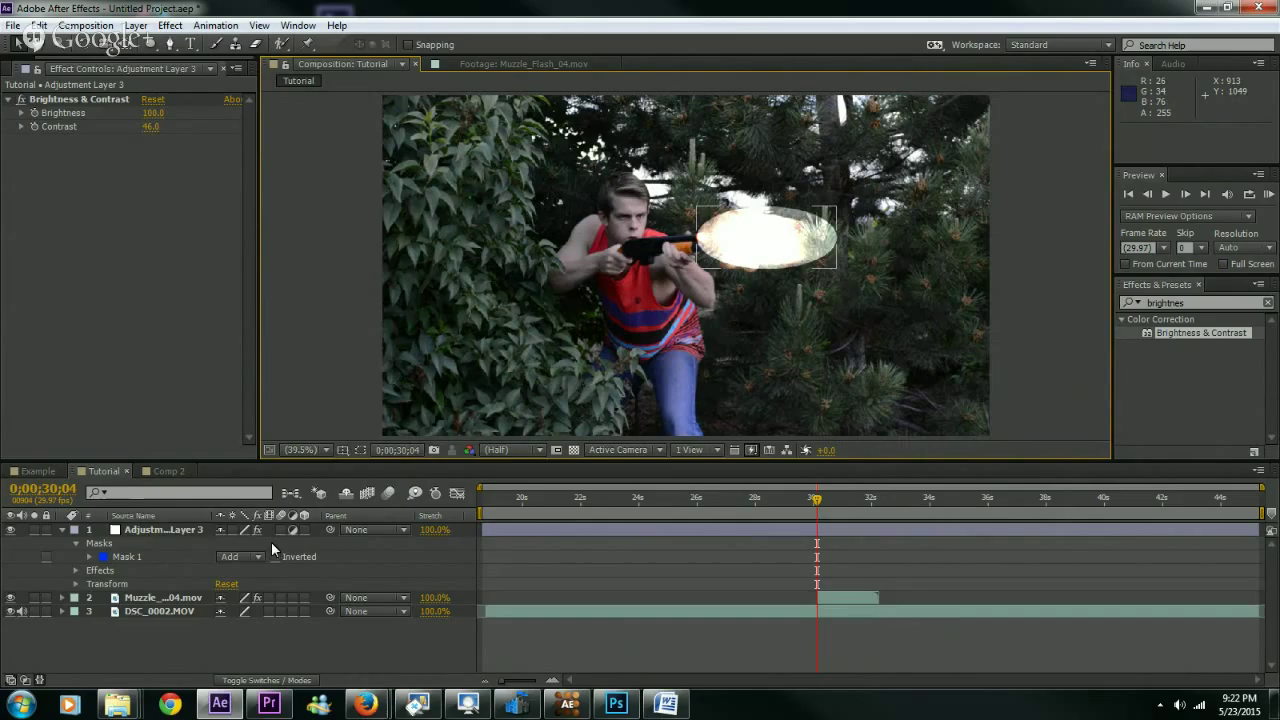
{"action": "left_click", "coordinate": [185, 527]}
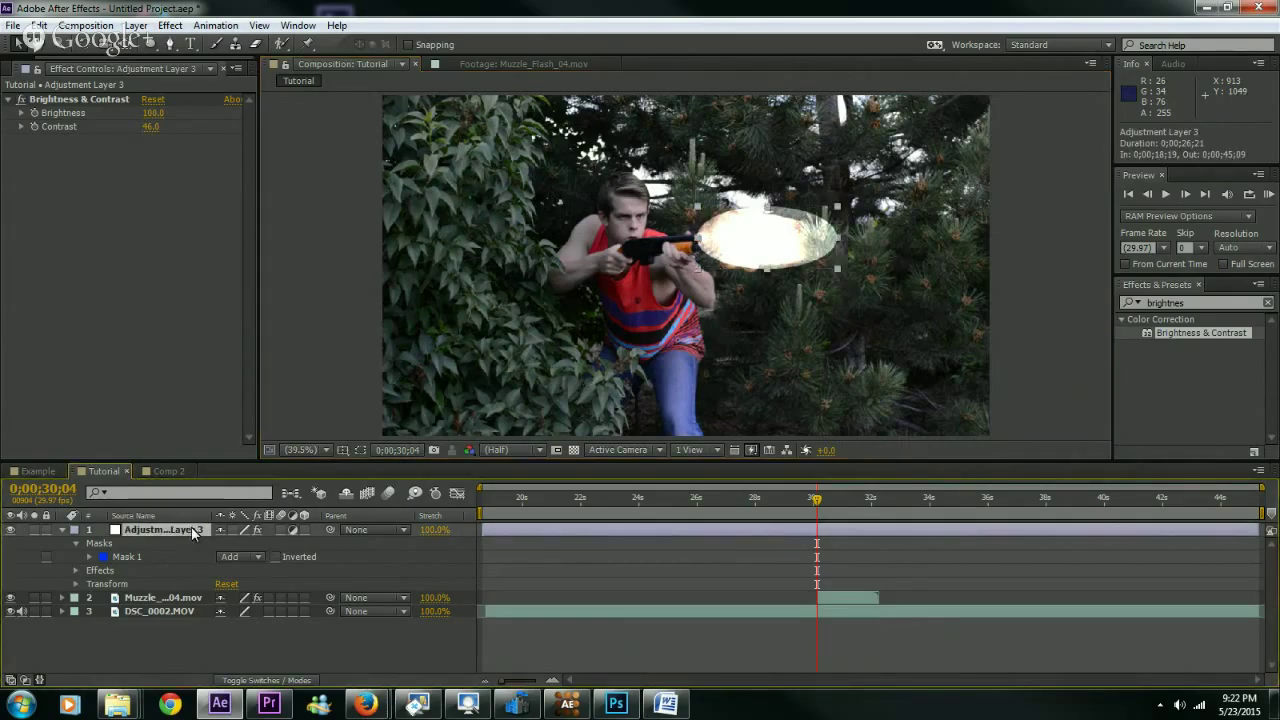
{"action": "key", "text": "f"}
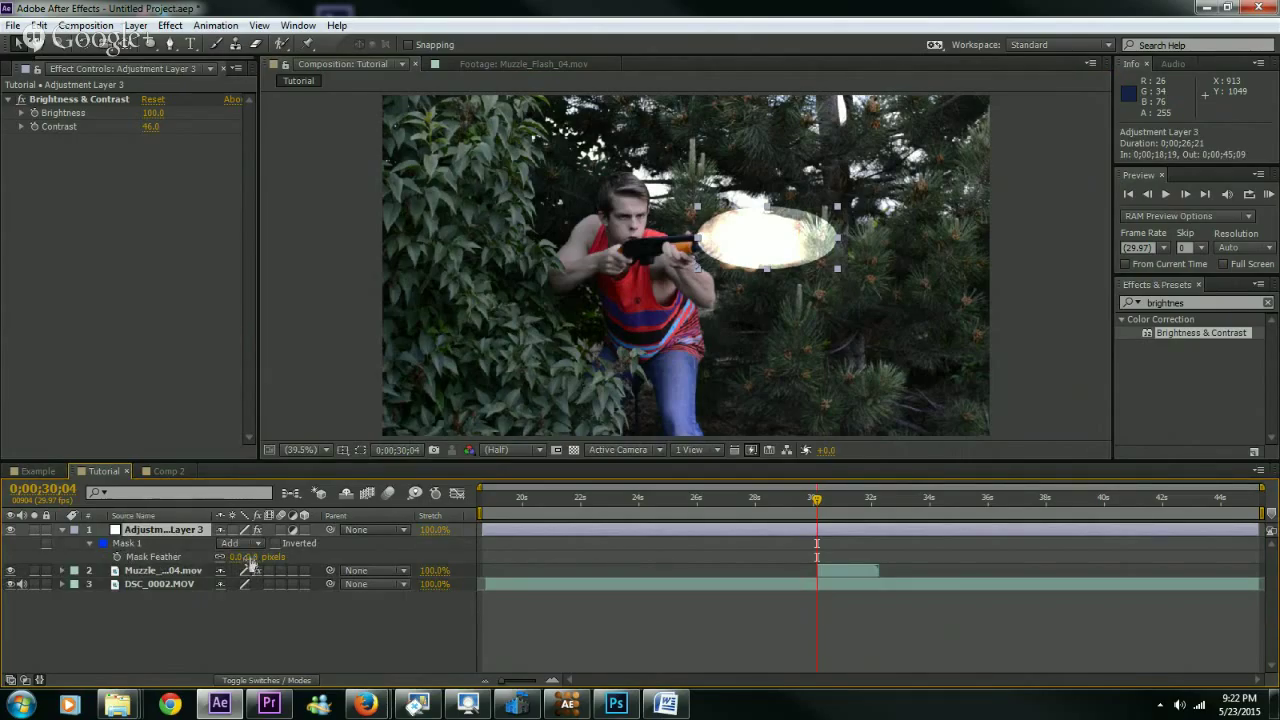
- Feather the flash mask's edge and lower the adjustment layer's opacity to 40%
{"action": "left_click_drag", "start_coordinate": [246, 557], "coordinate": [298, 544]}
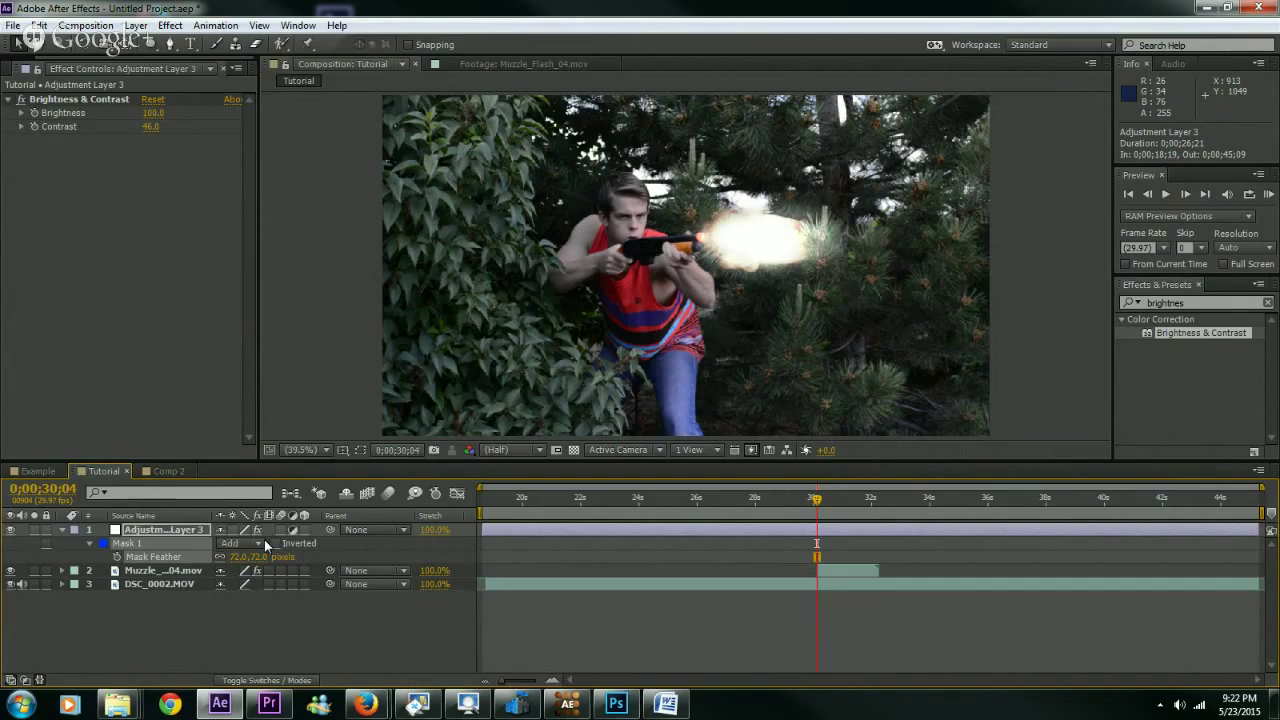
{"action": "key", "text": "t"}
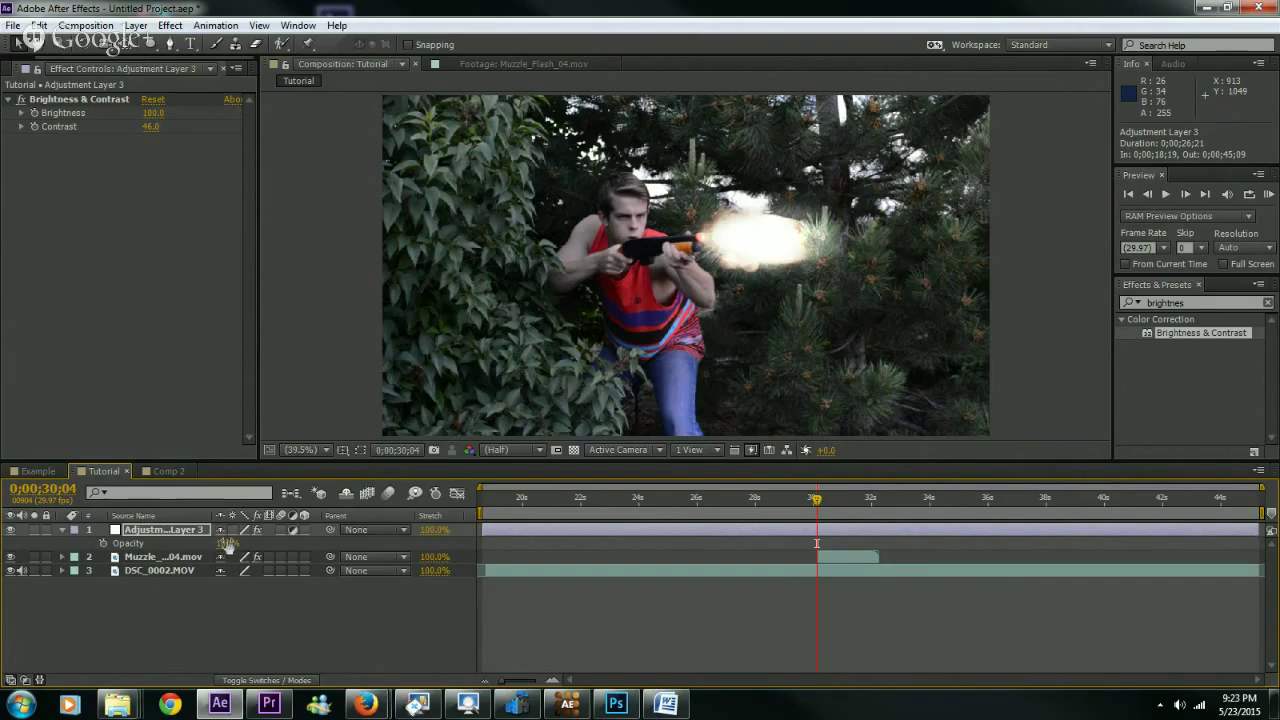
{"action": "left_click", "coordinate": [222, 545]}
{"action": "left_click_drag", "start_coordinate": [218, 543], "coordinate": [185, 546]}
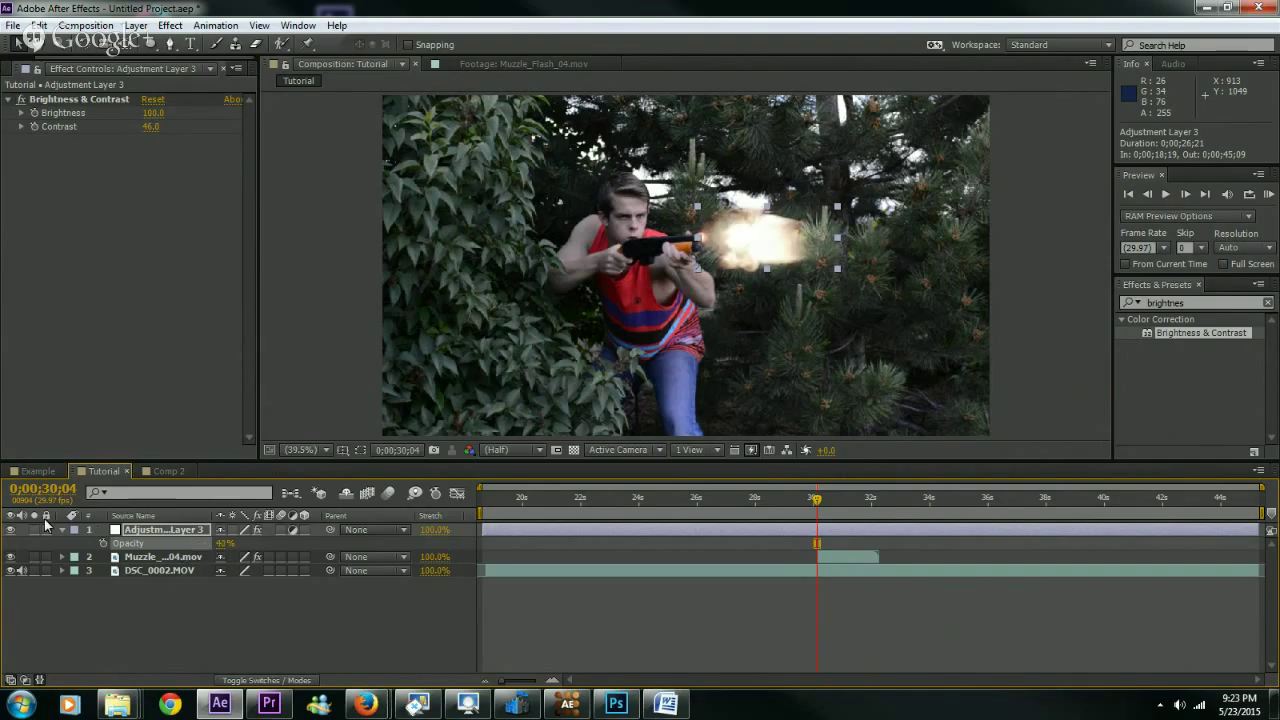
{"action": "left_click", "coordinate": [11, 530]}
{"action": "left_click", "coordinate": [11, 530]}
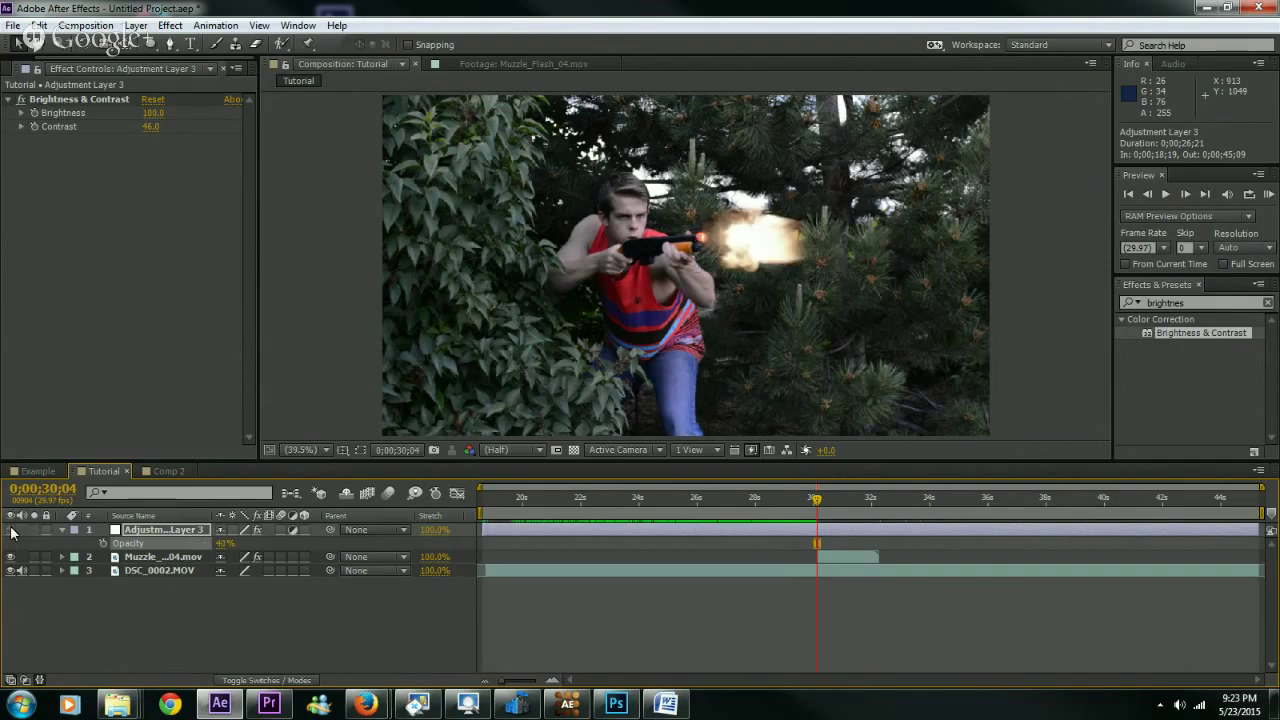
- Zoom the timeline in to individual frames around the flash
{"action": "left_click", "coordinate": [331, 617]}
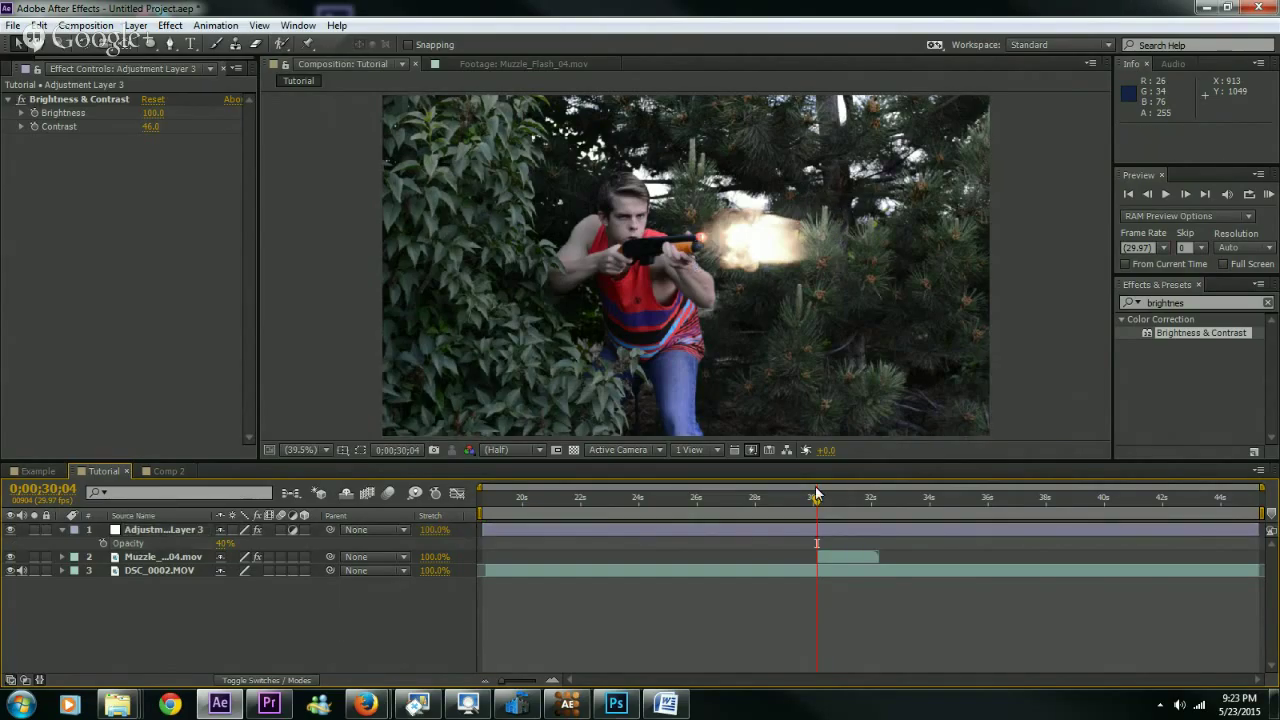
{"action": "mouse_move", "coordinate": [816, 494]}
{"action": "left_mouse_down"}
{"action": "mouse_move", "coordinate": [774, 497]}
{"action": "mouse_move", "coordinate": [822, 508]}
{"action": "left_mouse_up"}
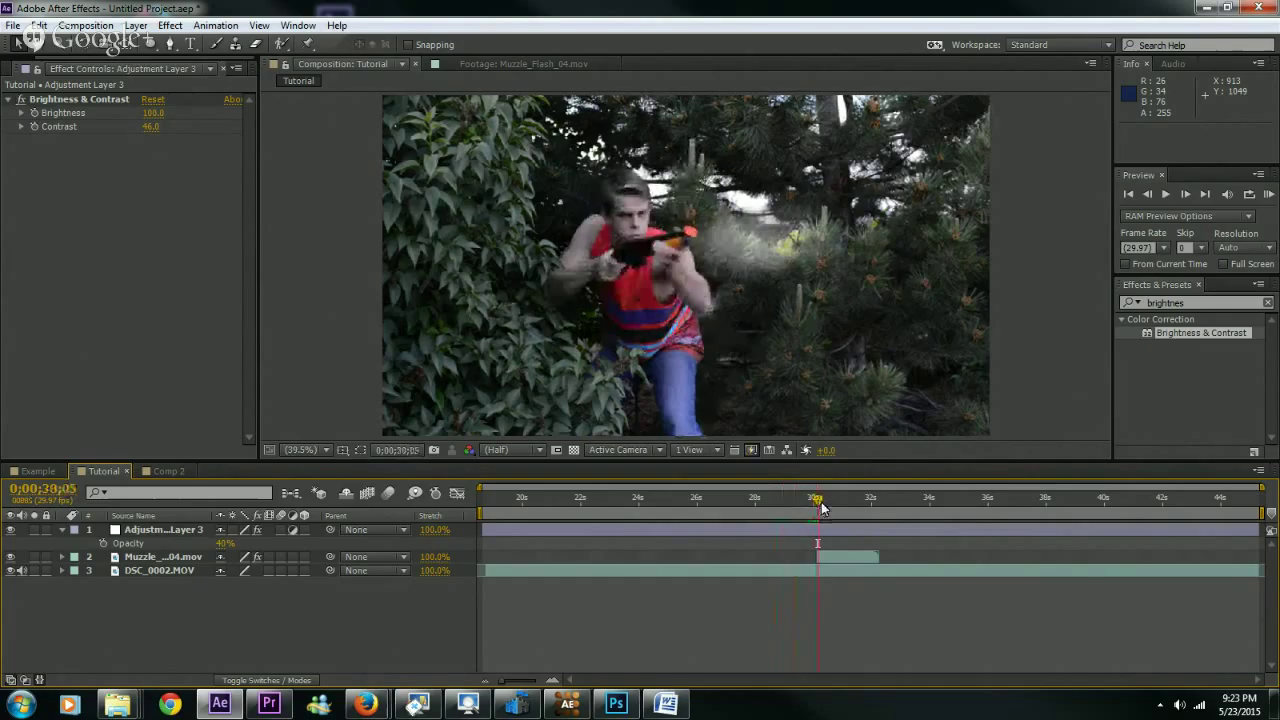
{"action": "left_click_drag", "start_coordinate": [526, 683], "coordinate": [548, 683]}
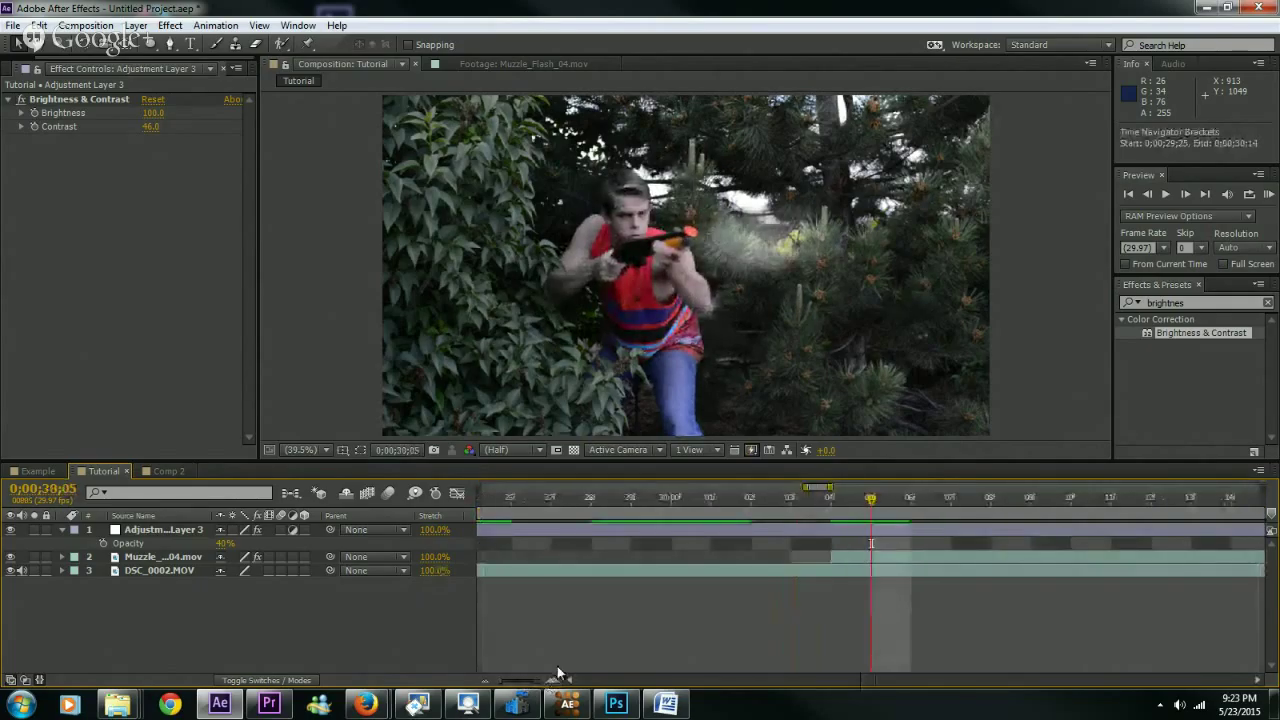
- Return to frame 30;04 with the adjustment layer selected, deleting an accidental duplicate
{"action": "left_click", "coordinate": [829, 505]}
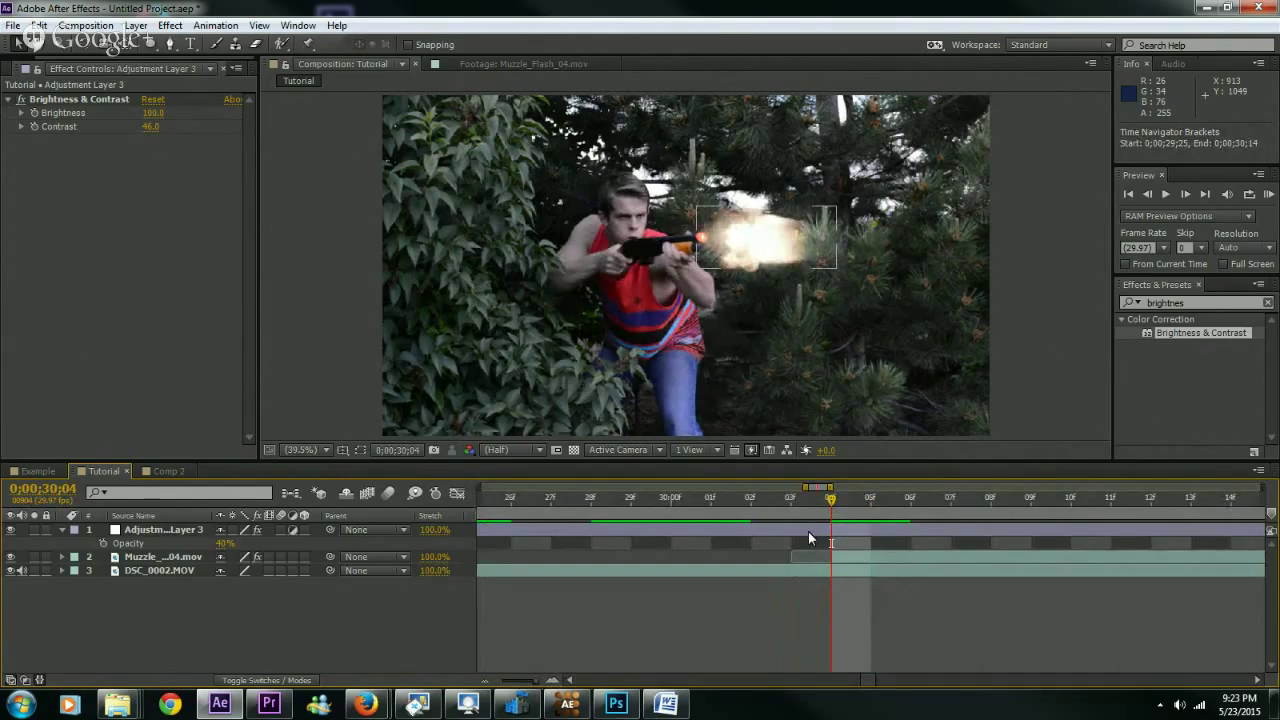
{"action": "left_click", "coordinate": [808, 531]}
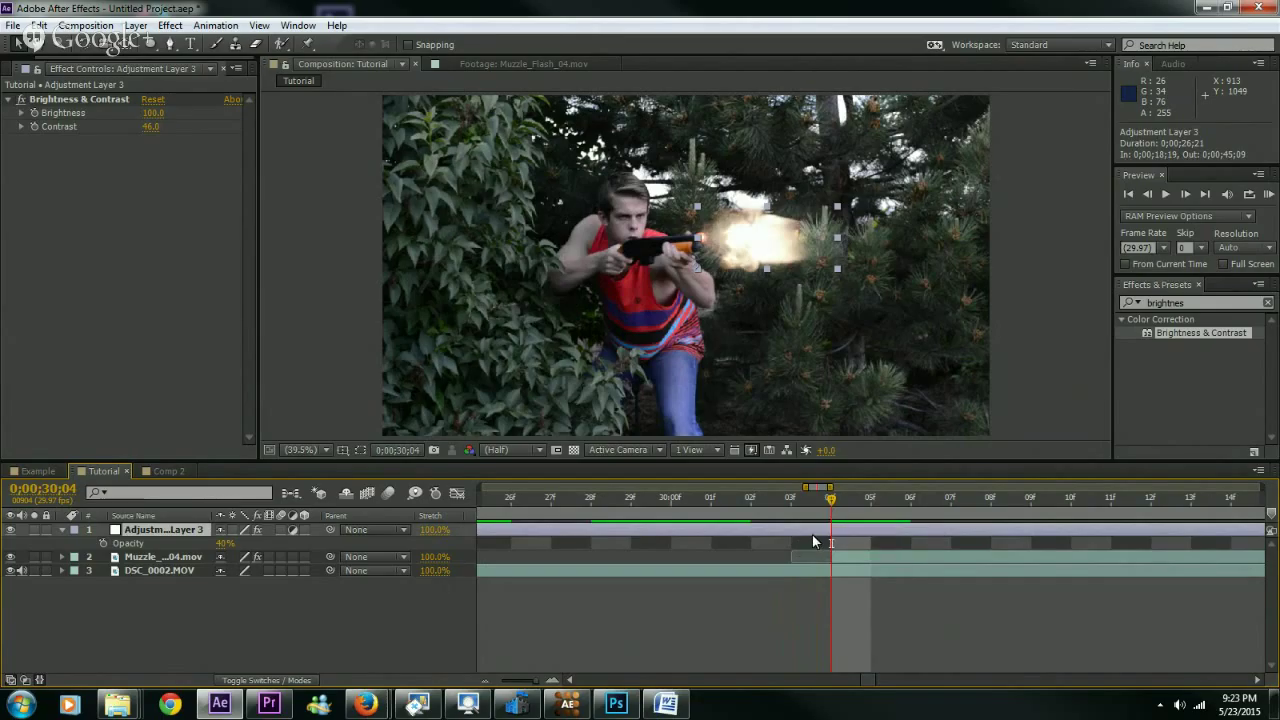
{"action": "key", "text": "ctrl+d"}
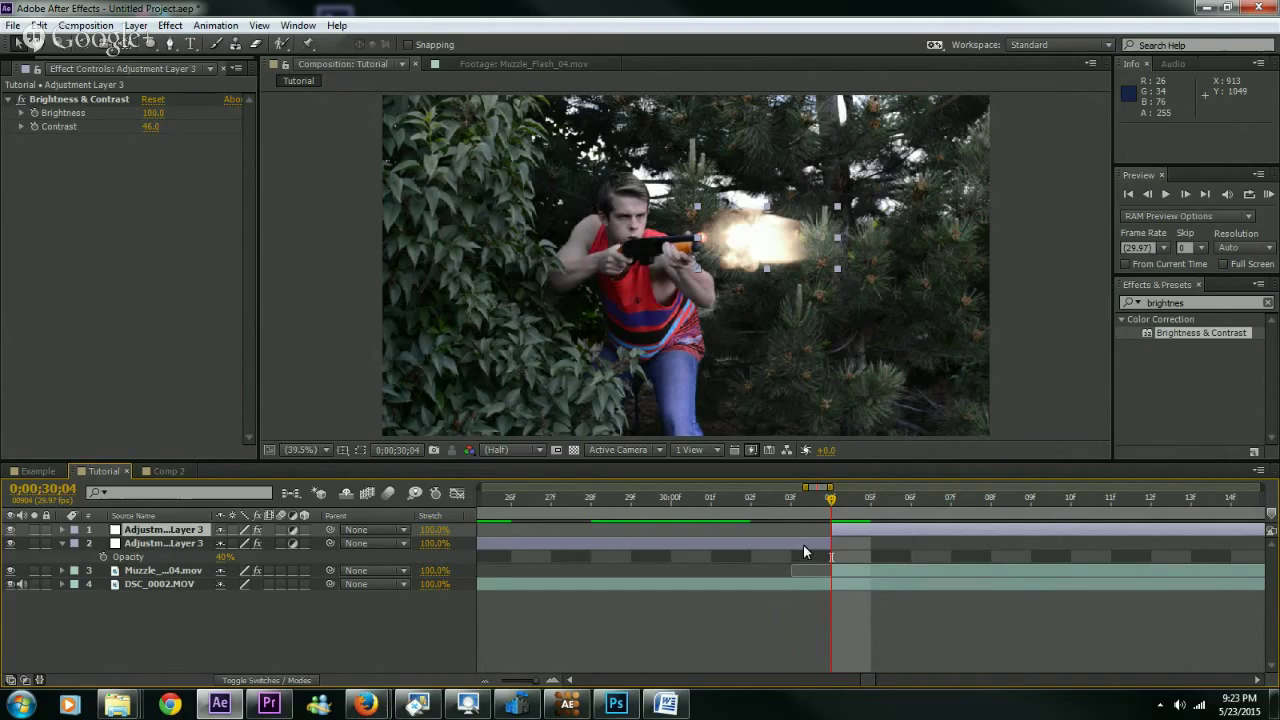
{"action": "left_click", "coordinate": [803, 544]}
{"action": "key", "text": "Delete"}
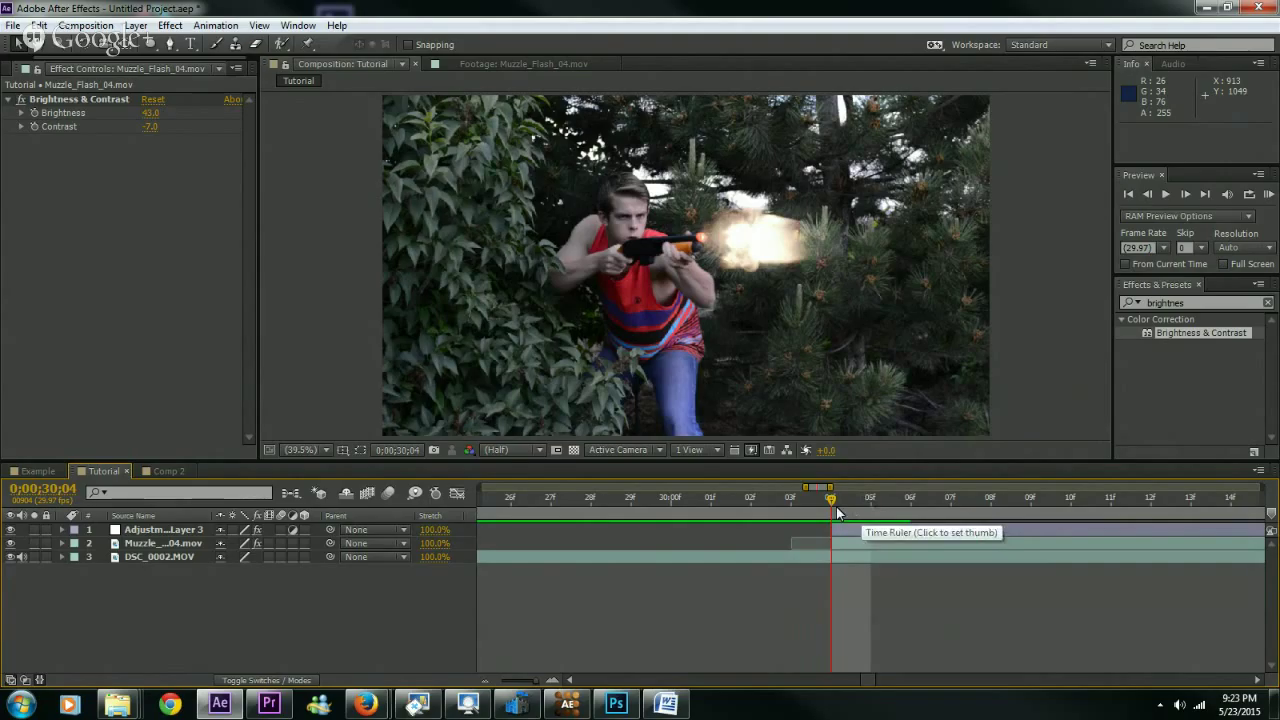
- Split the adjustment layer at 30;06, delete the later piece, and preview the flash
{"action": "left_click_drag", "start_coordinate": [831, 499], "coordinate": [910, 499]}
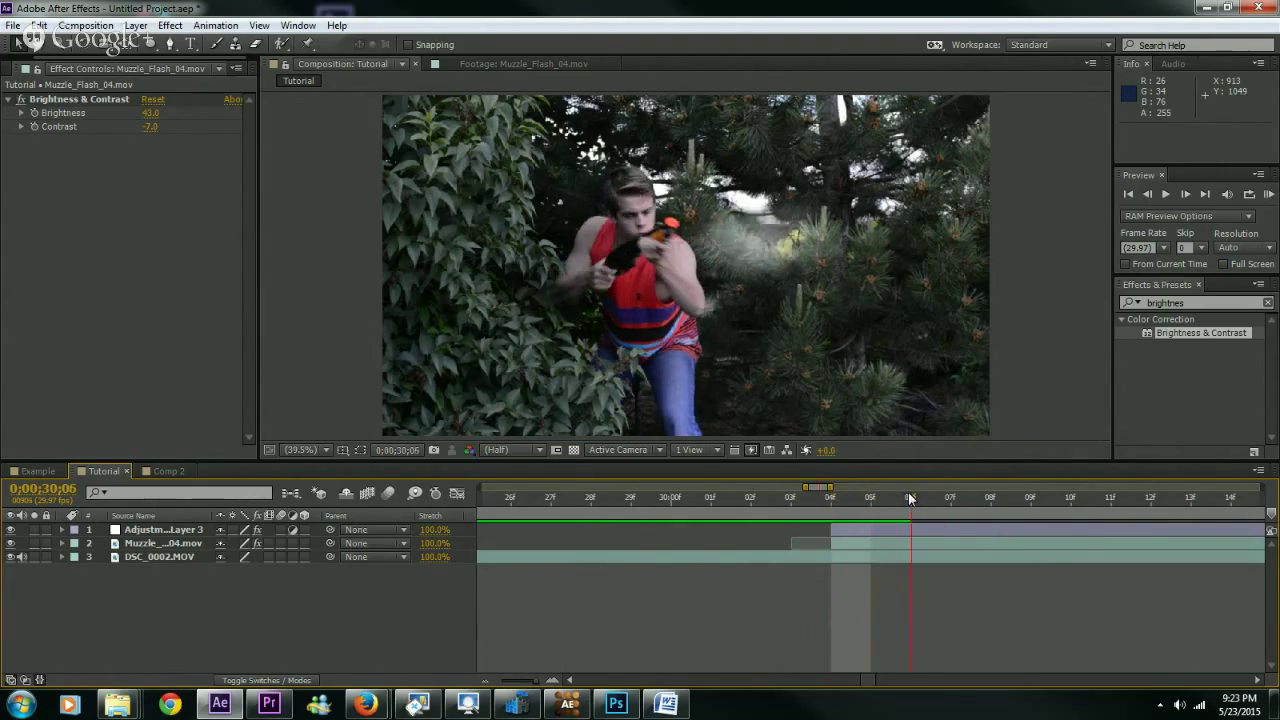
{"action": "left_click", "coordinate": [921, 531]}
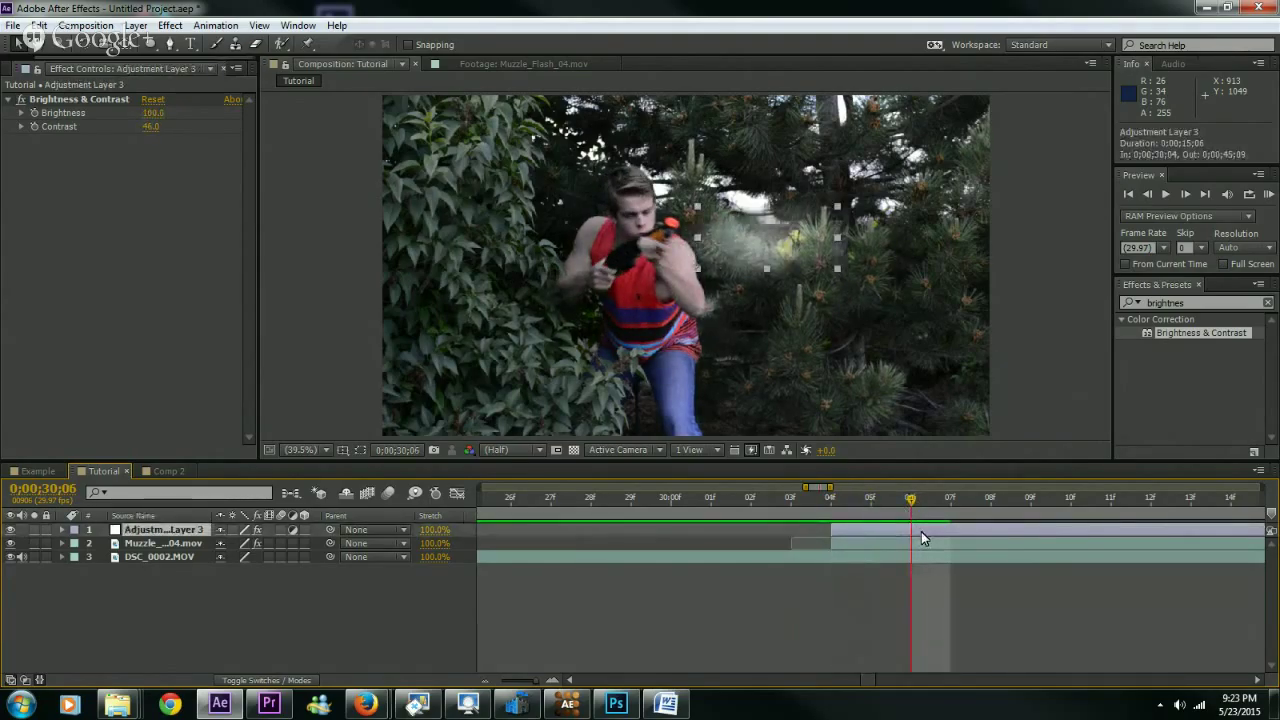
{"action": "key", "text": "ctrl+shift+d"}
{"action": "key", "text": "Delete"}
{"action": "left_click_drag", "start_coordinate": [911, 503], "coordinate": [581, 512]}
{"action": "key", "text": "space"}
{"action": "key", "text": "space"}
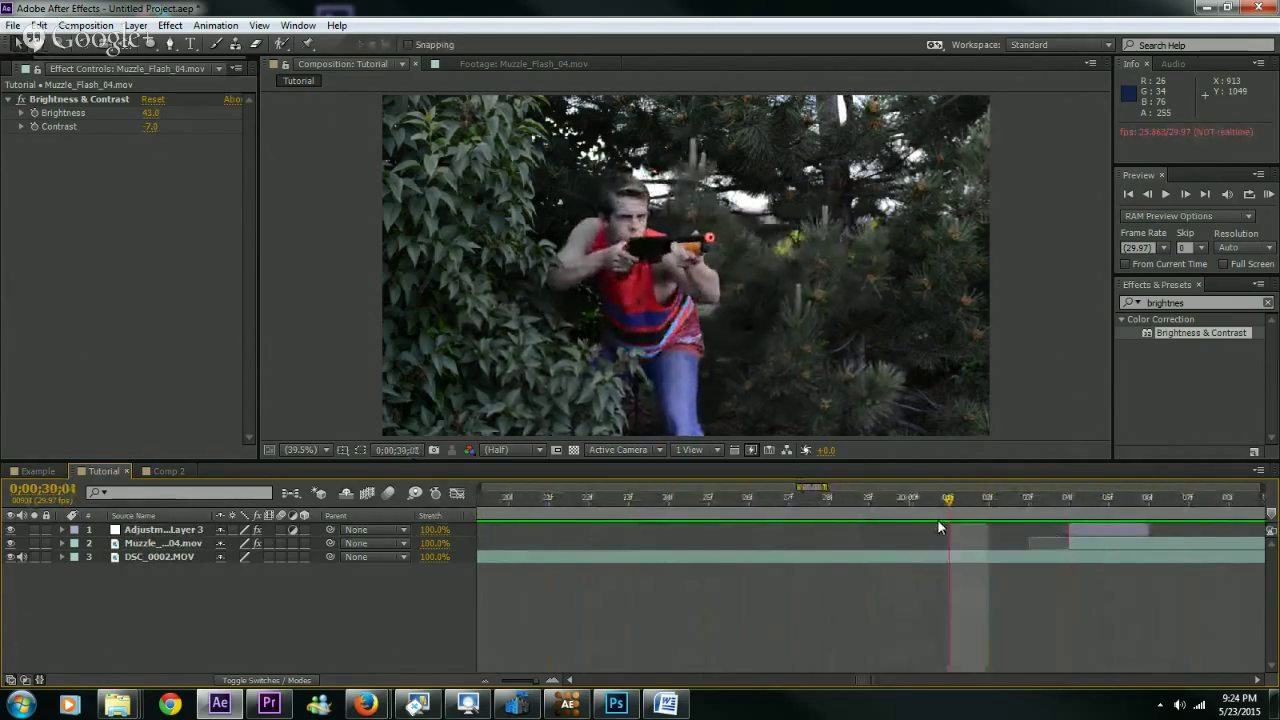
{"action": "left_click", "coordinate": [661, 500]}
- Switch to the Example composition and step through frames from 30;03 past the shot
{"action": "left_click_drag", "start_coordinate": [661, 504], "coordinate": [551, 500]}
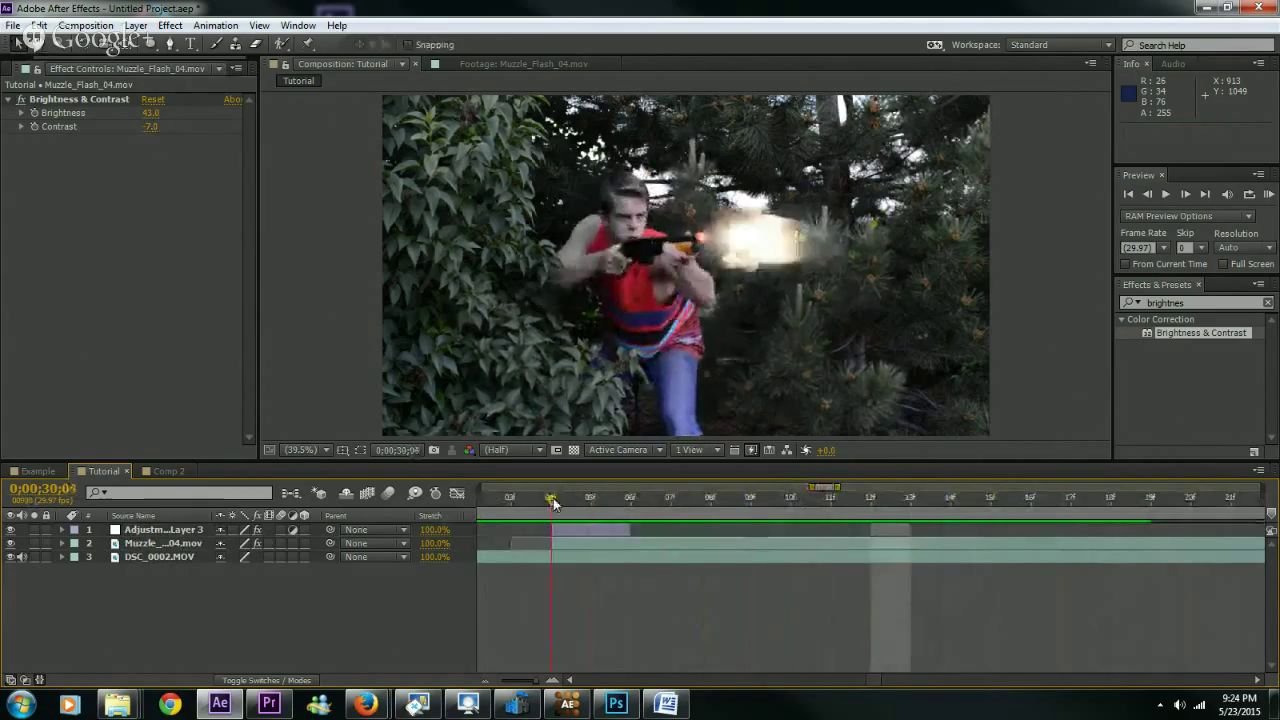
{"action": "left_click", "coordinate": [38, 471]}
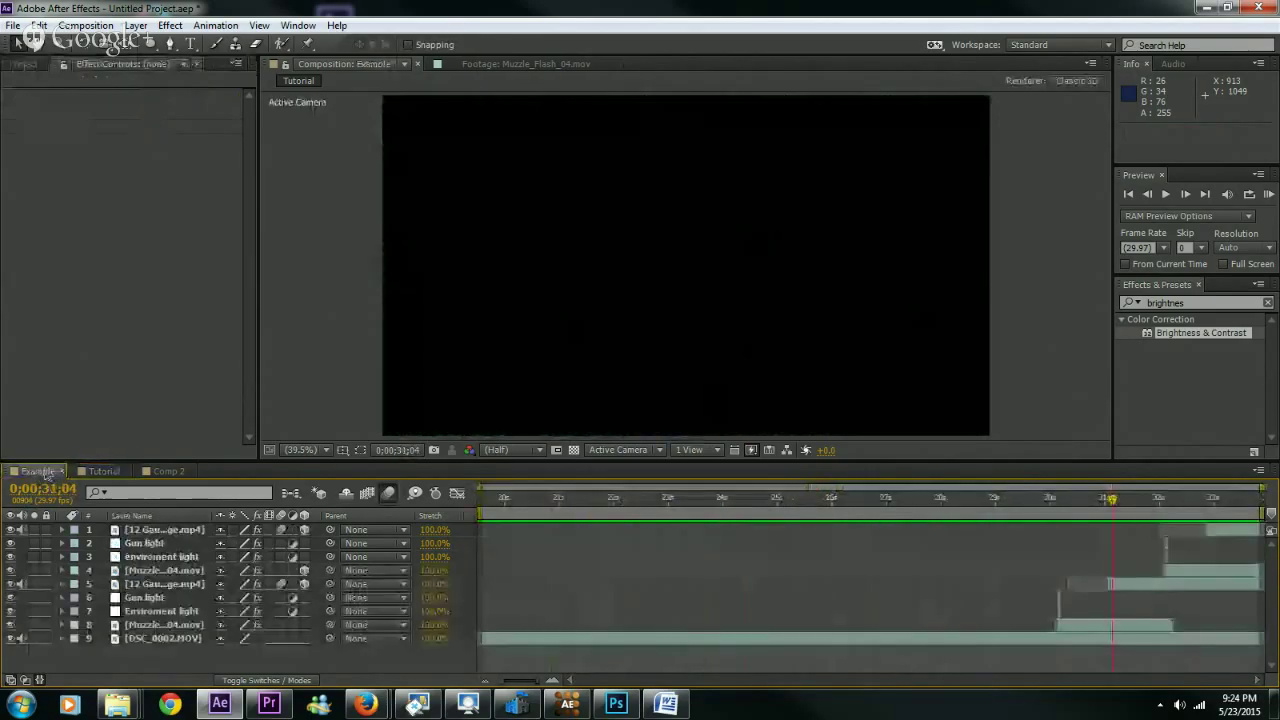
{"action": "left_click", "coordinate": [1052, 500]}
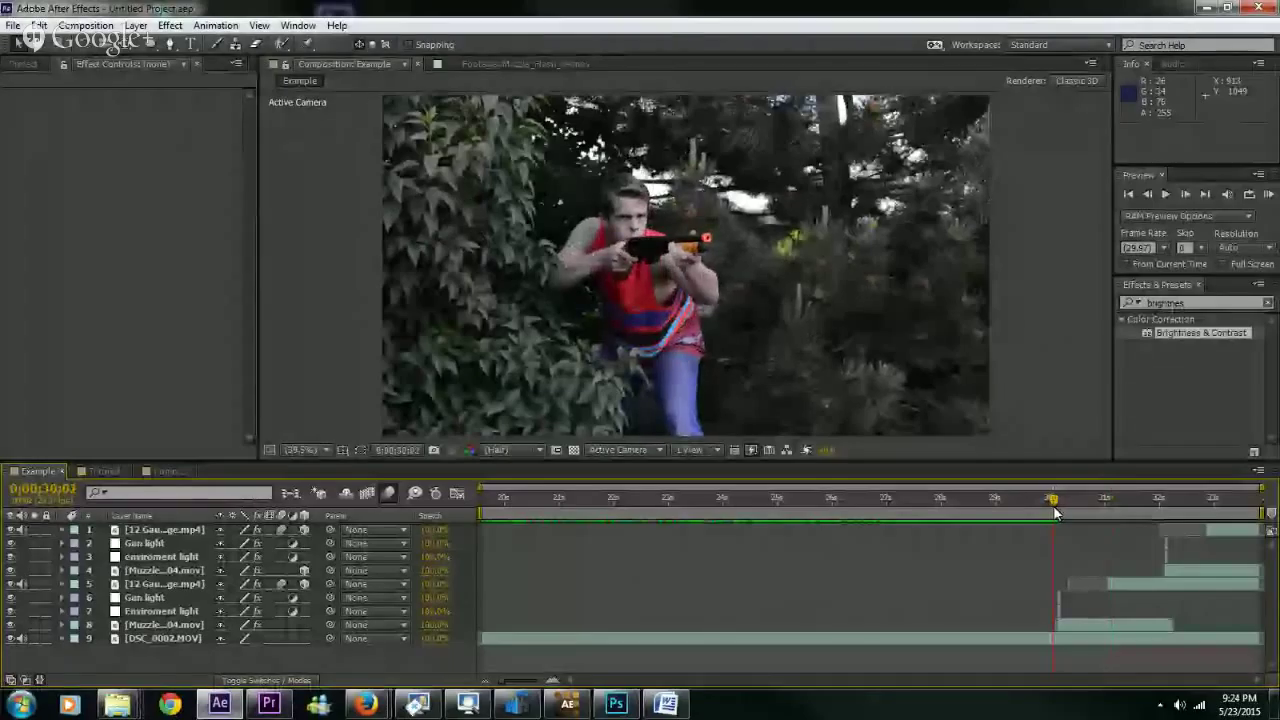
{"action": "left_click", "coordinate": [1185, 196]}
{"action": "left_click", "coordinate": [1185, 196]}
{"action": "left_click", "coordinate": [1149, 200]}
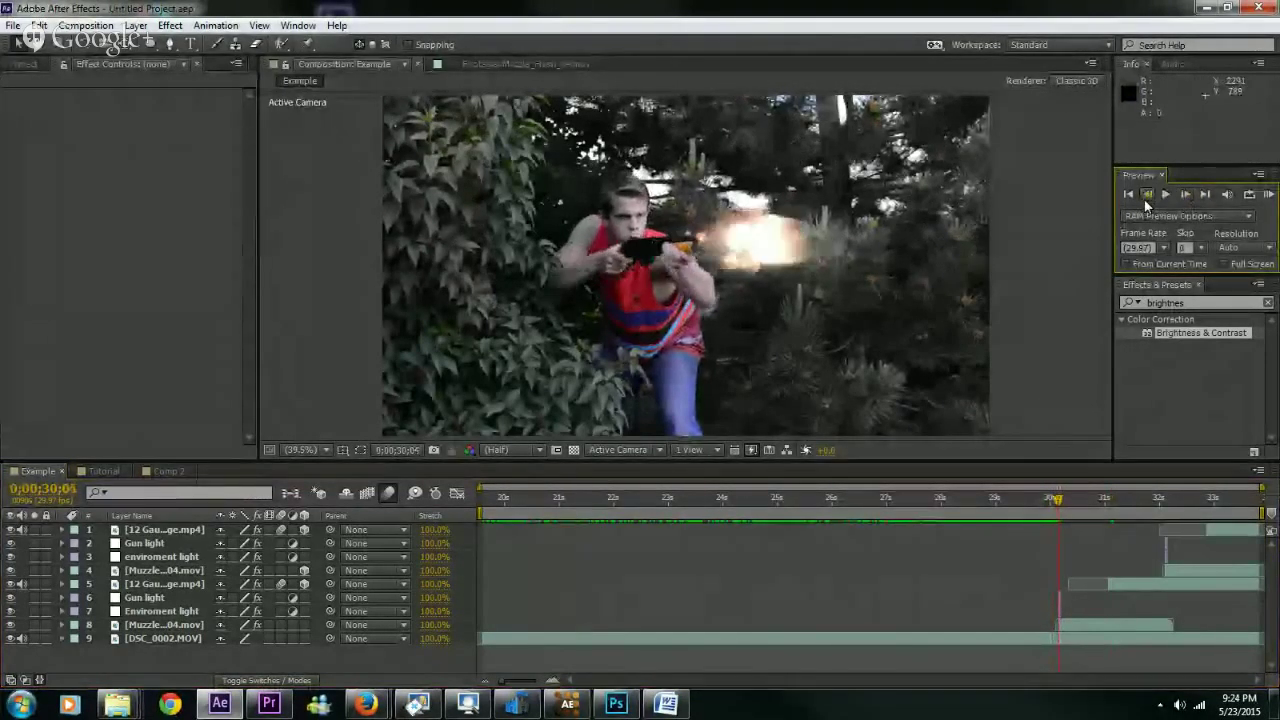
{"action": "left_click", "coordinate": [1185, 196]}
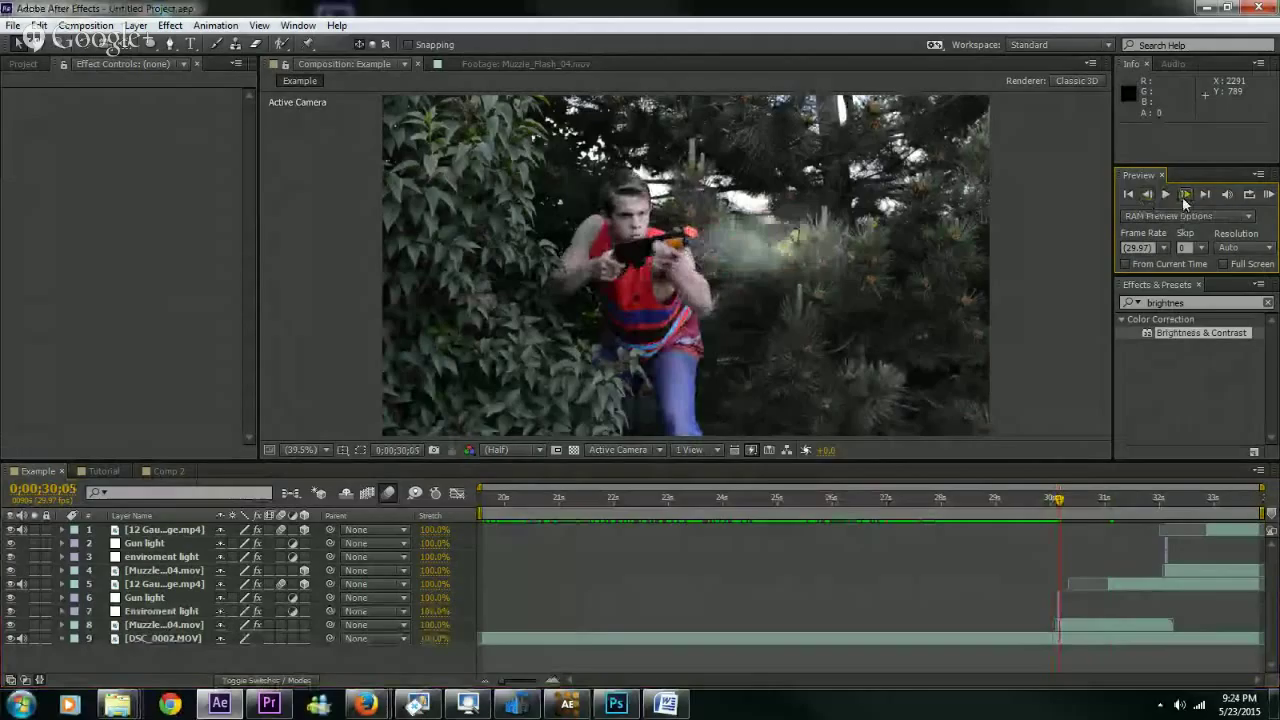
{"action": "left_click", "coordinate": [1149, 196]}
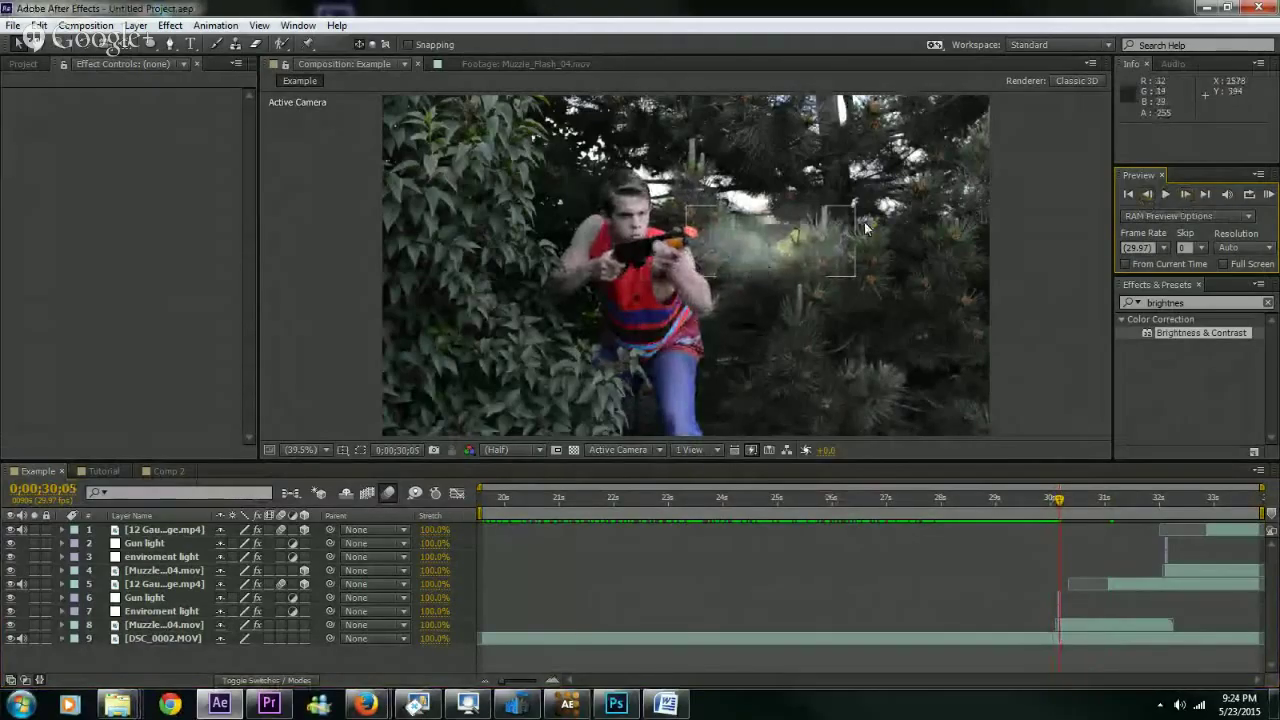
{"action": "left_click", "coordinate": [1183, 195]}
{"action": "left_click", "coordinate": [1186, 196]}
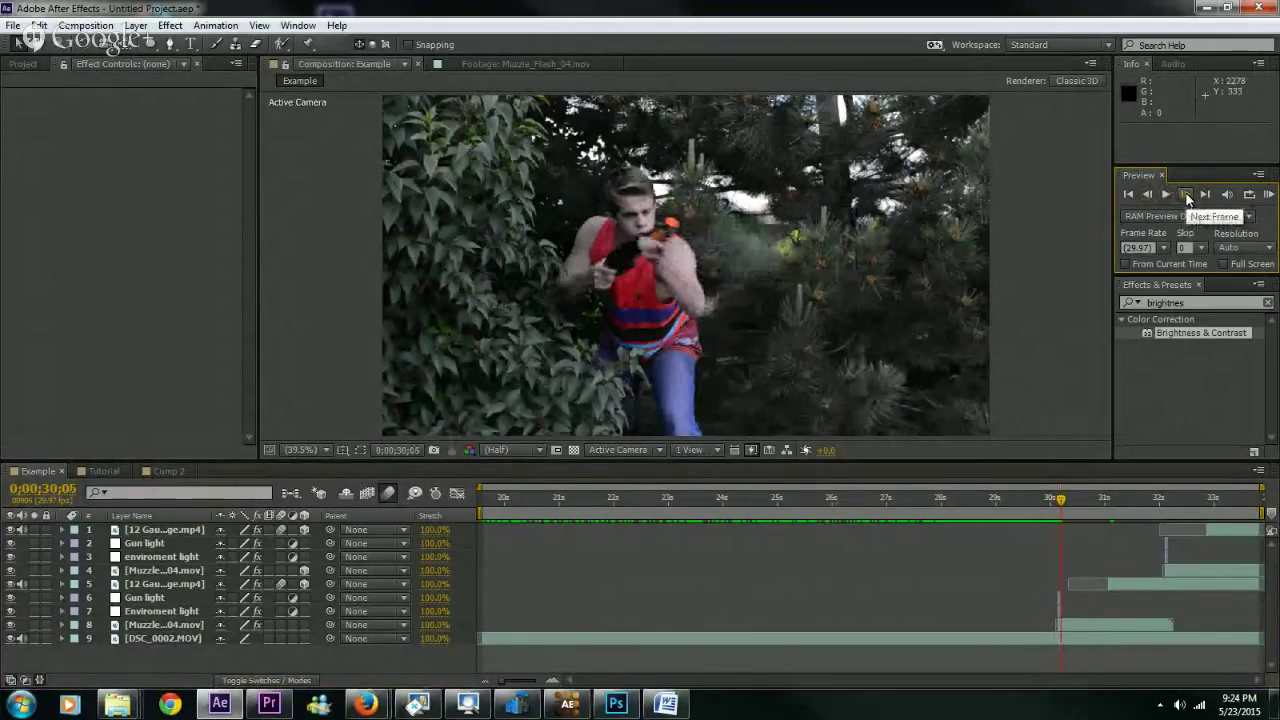
{"action": "left_click", "coordinate": [1186, 196]}
{"action": "left_click", "coordinate": [1186, 196]}
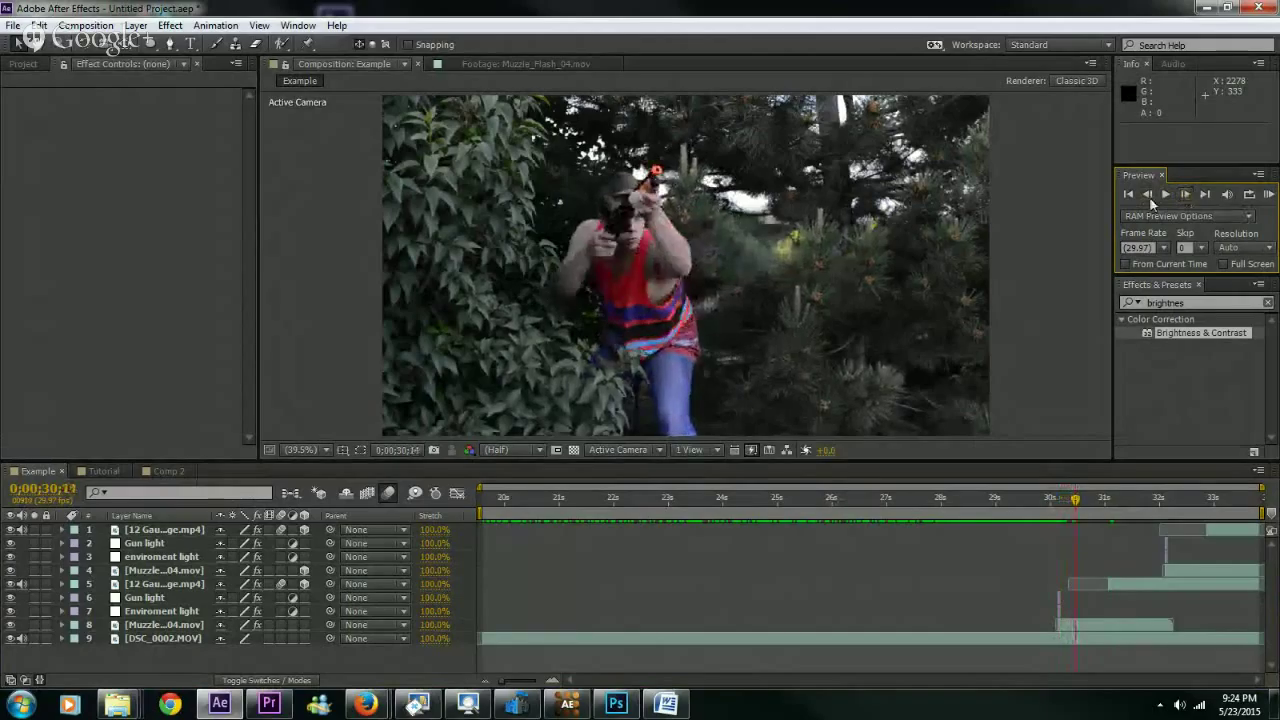
- Step back and forth between frame 30;03 and the muzzle-flash frame to compare them
{"action": "left_click", "coordinate": [1139, 197]}
{"action": "left_click", "coordinate": [1139, 197]}
{"action": "left_click", "coordinate": [1139, 197]}
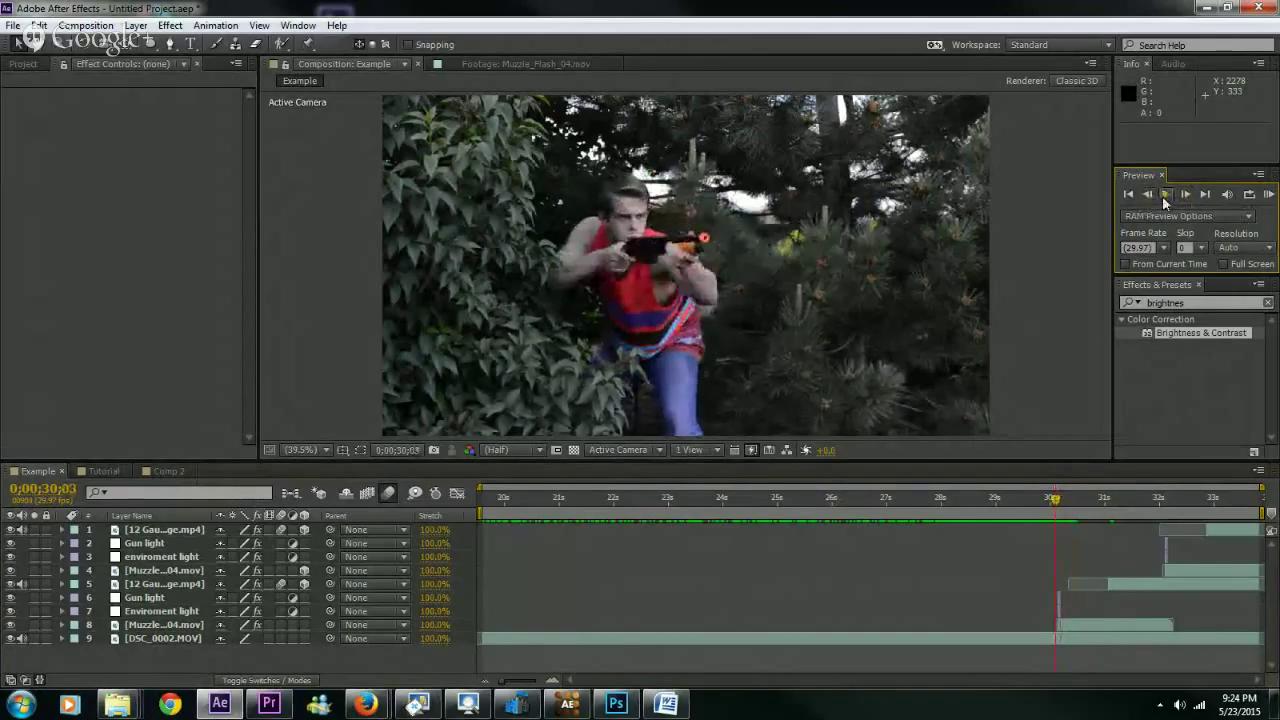
{"action": "left_click", "coordinate": [1186, 196]}
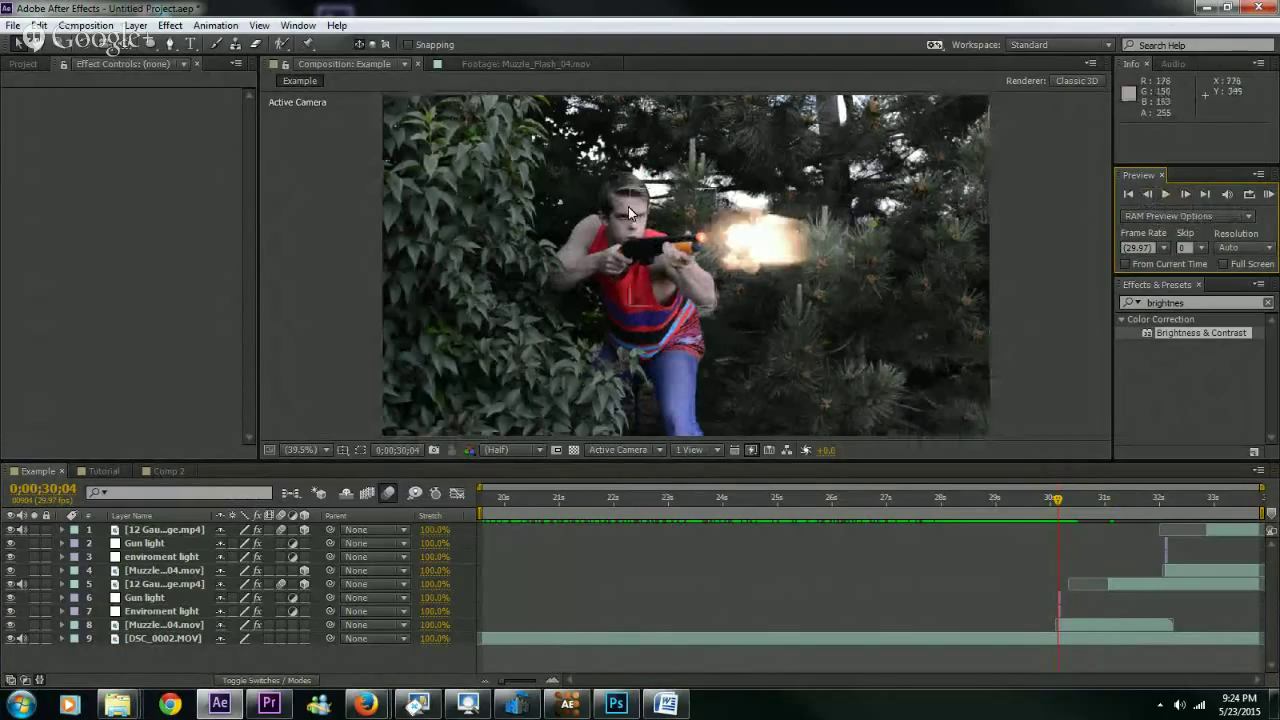
{"action": "left_click", "coordinate": [1147, 195]}
{"action": "left_click", "coordinate": [1185, 194]}
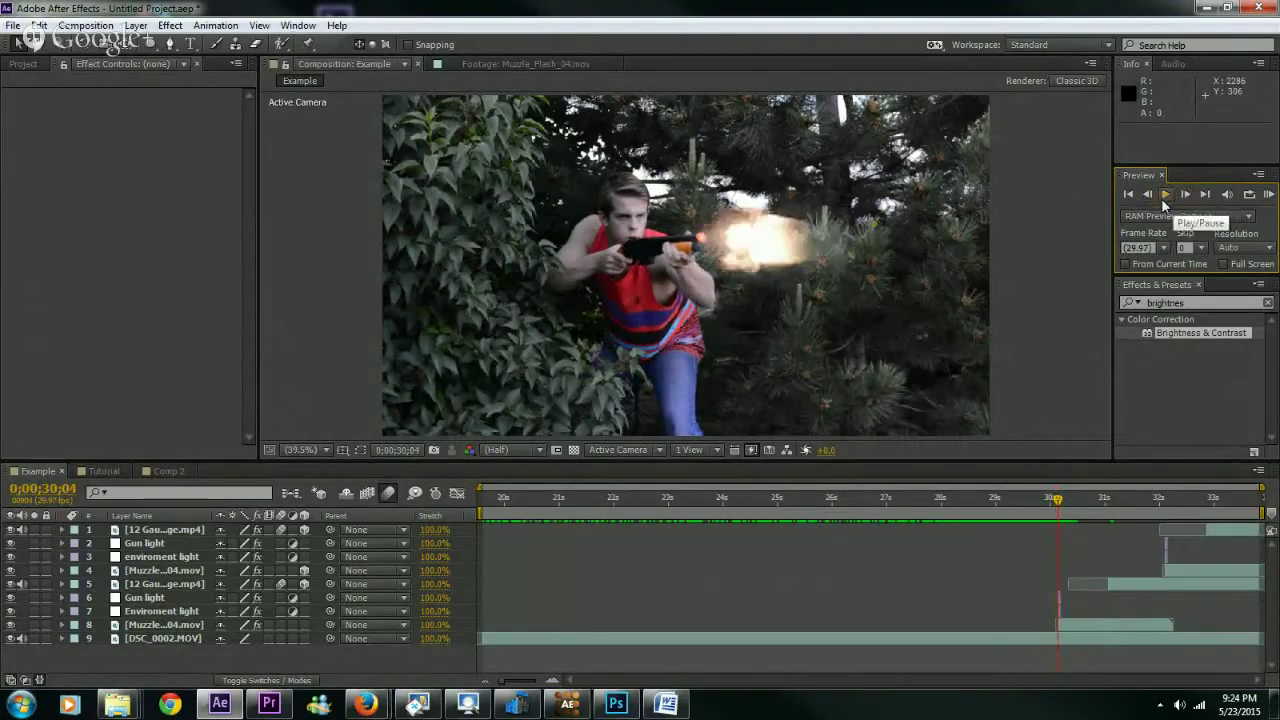
{"action": "left_click", "coordinate": [1147, 195]}
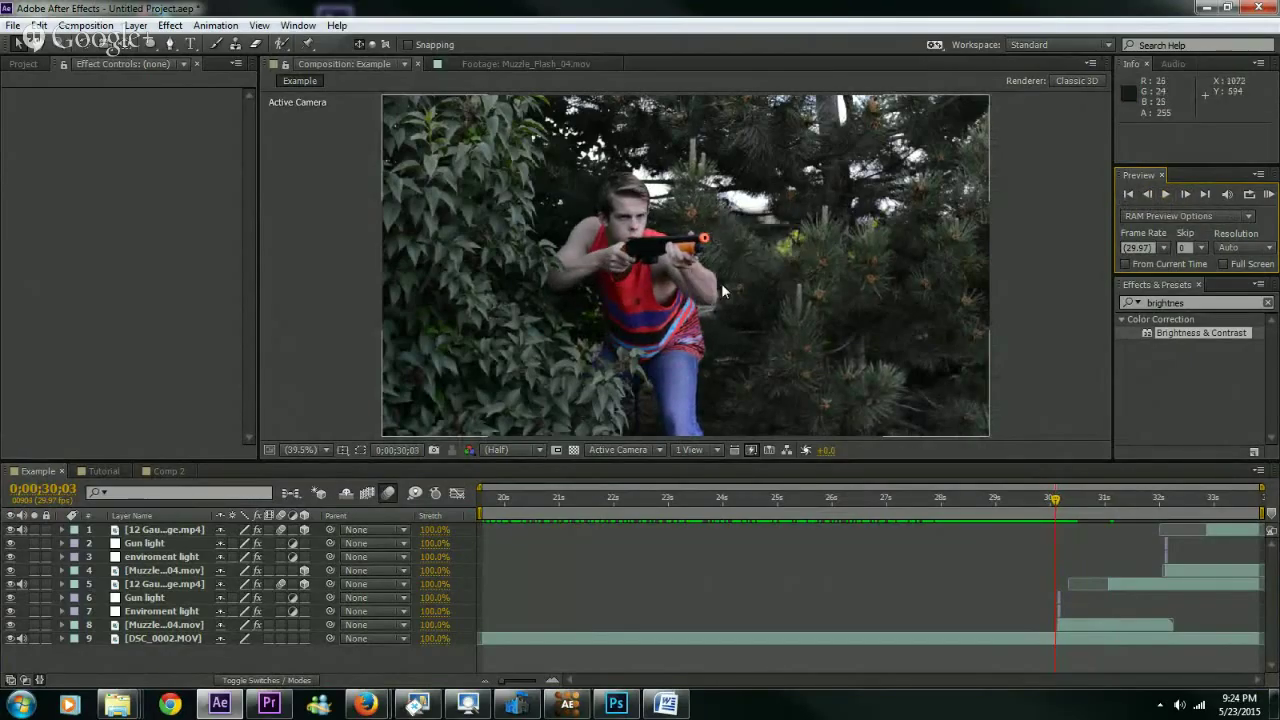
{"action": "left_click", "coordinate": [1185, 194]}
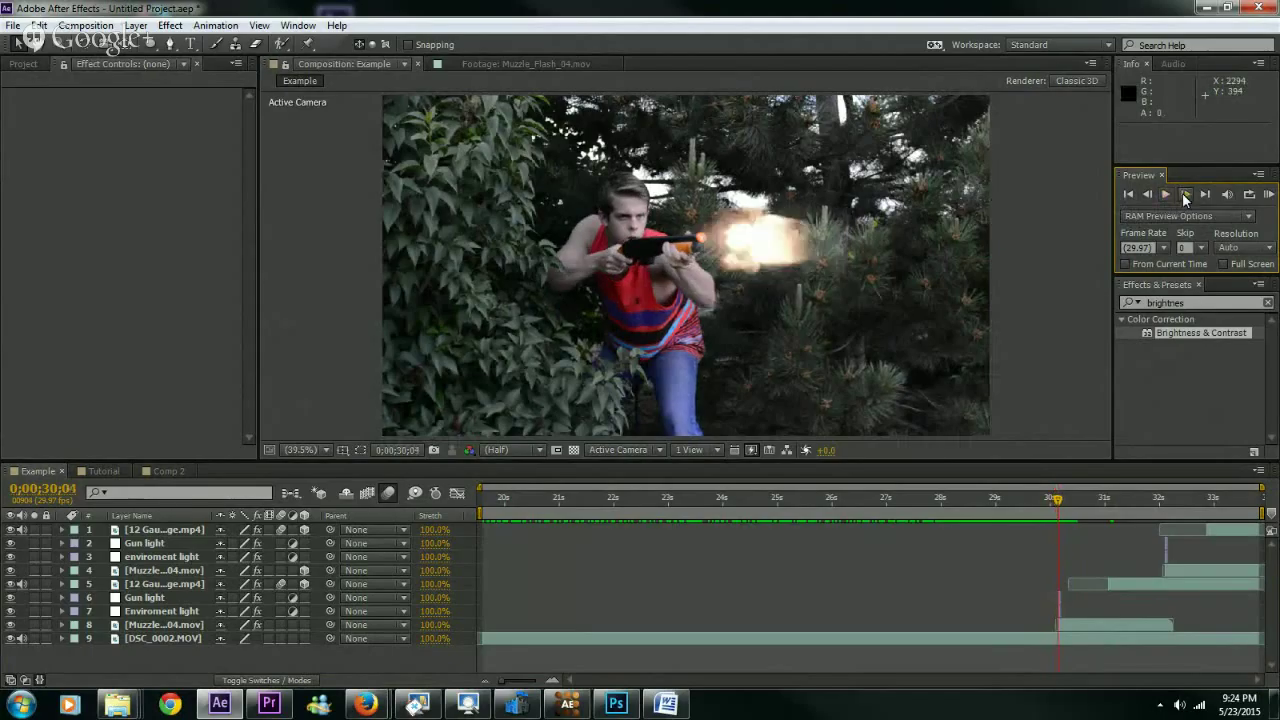
{"action": "left_click", "coordinate": [1147, 195]}
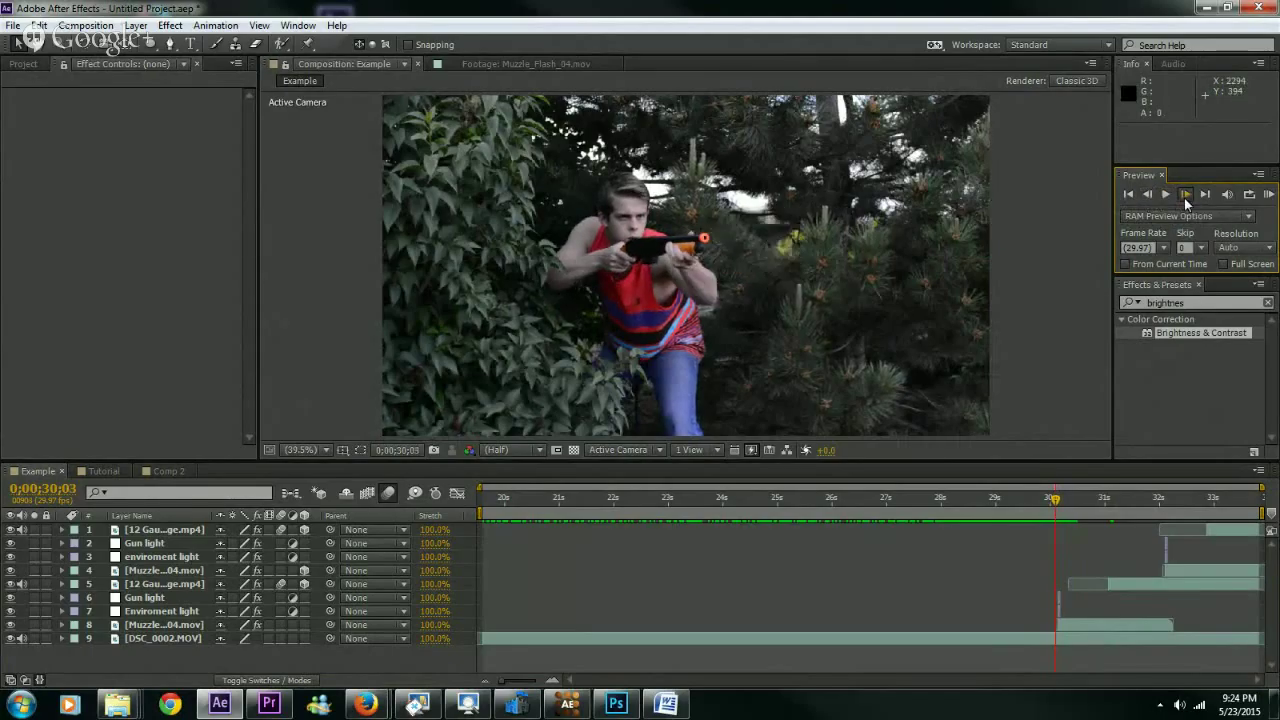
{"action": "left_click", "coordinate": [1185, 194]}
{"action": "left_click", "coordinate": [1147, 195]}
{"action": "left_click", "coordinate": [1147, 195]}
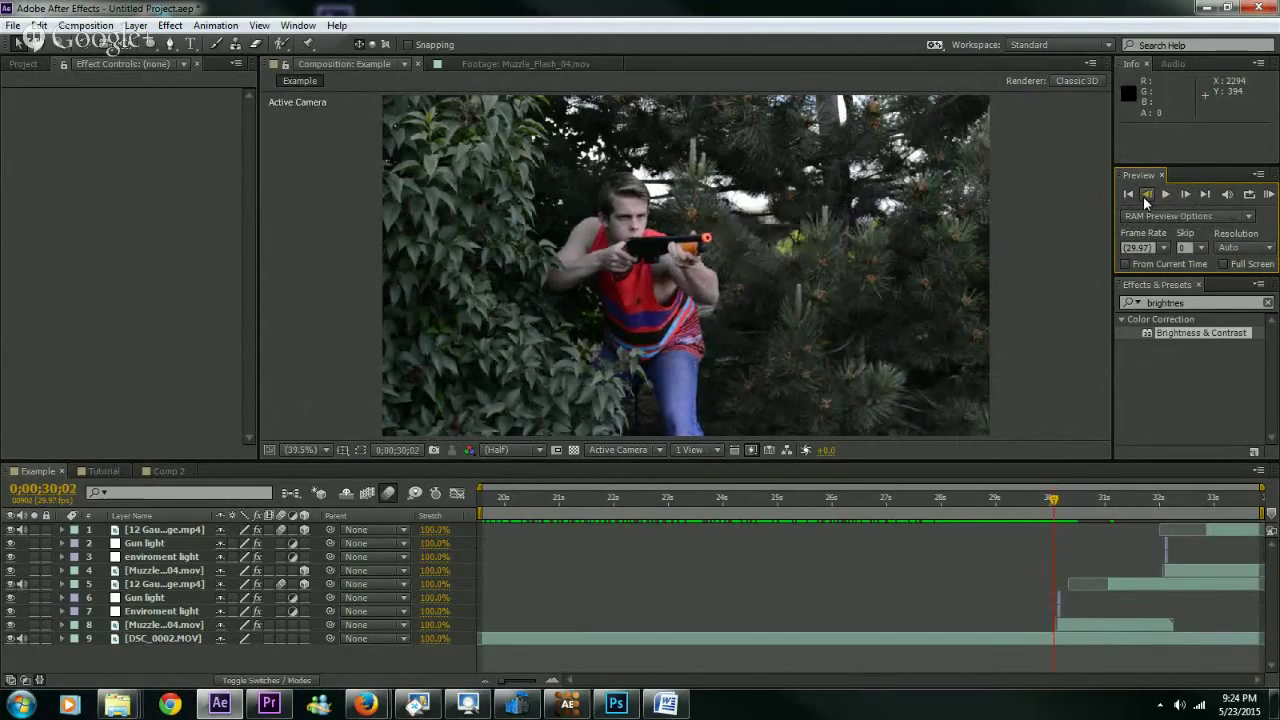
{"action": "left_click", "coordinate": [1183, 195]}
{"action": "left_click", "coordinate": [1181, 196]}
{"action": "left_click", "coordinate": [1147, 195]}
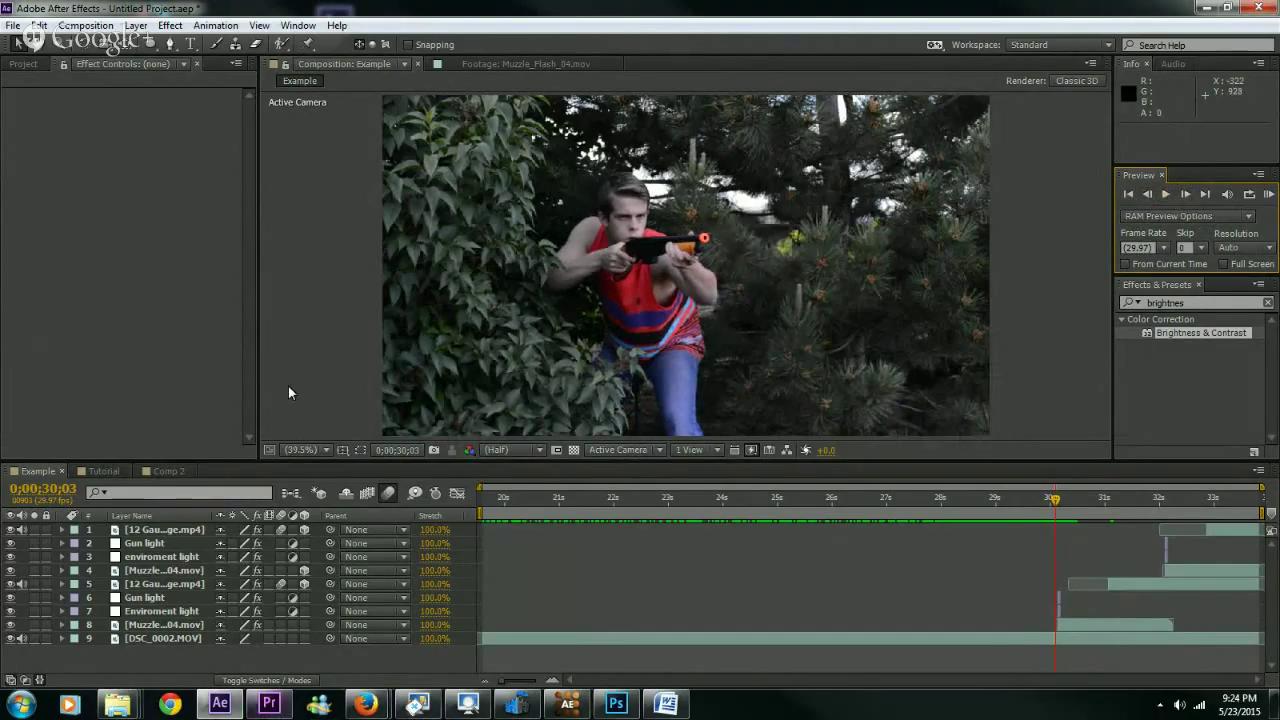
- In the Tutorial comp, duplicate Adjustment Layer 3, delete the copy's Mask 1, and scale it past the frame
{"action": "left_click", "coordinate": [98, 471]}
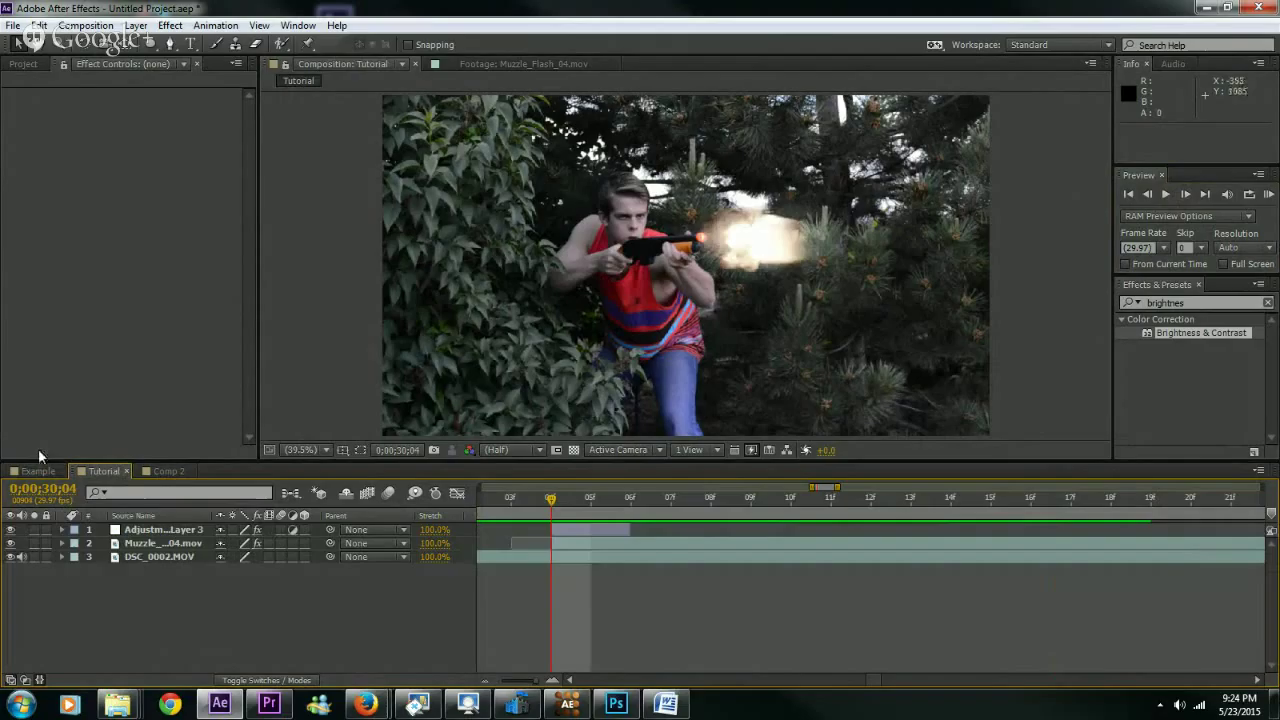
{"action": "left_click", "coordinate": [169, 532]}
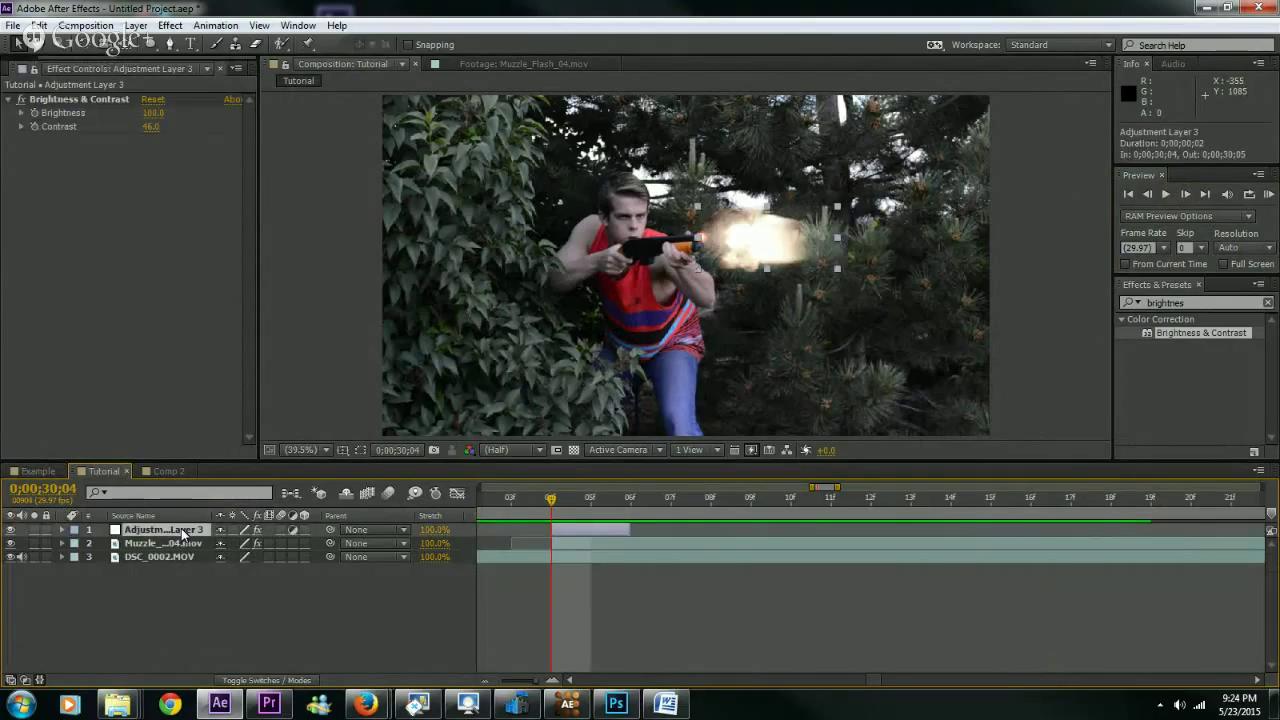
{"action": "key", "text": "ctrl+d"}
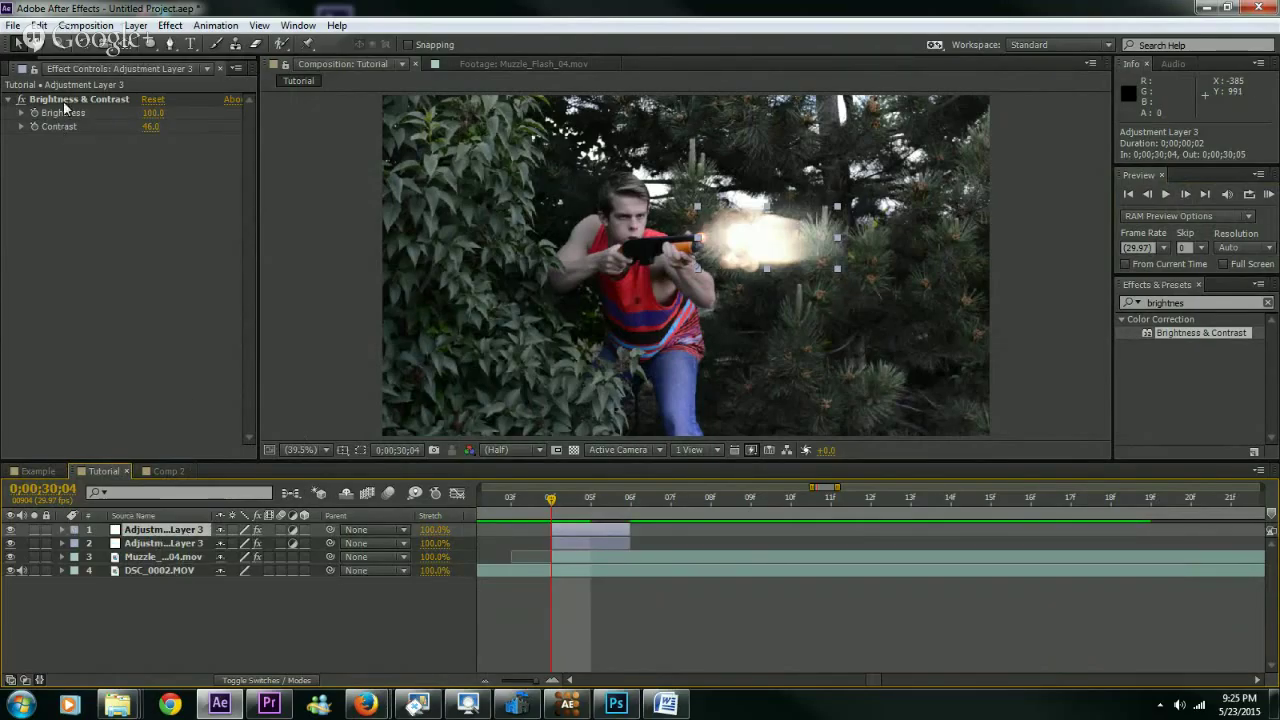
{"action": "key", "text": "m"}
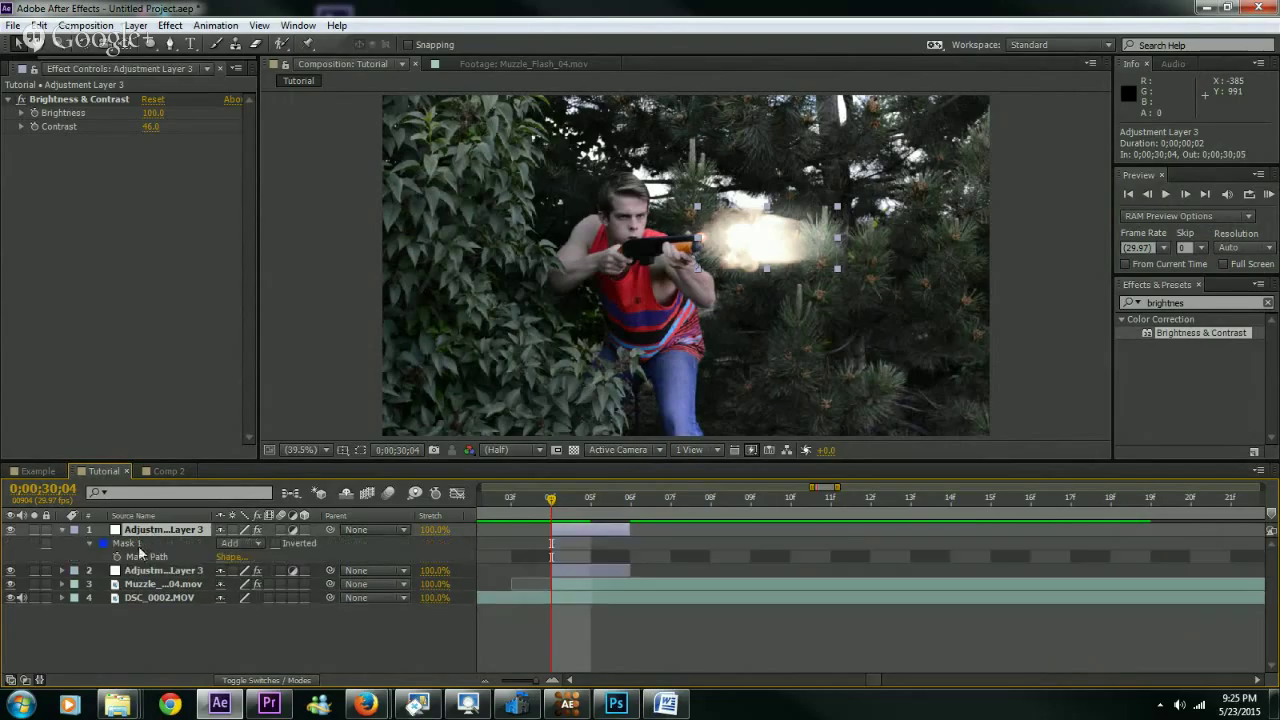
{"action": "left_click", "coordinate": [136, 549]}
{"action": "key", "text": "Delete"}
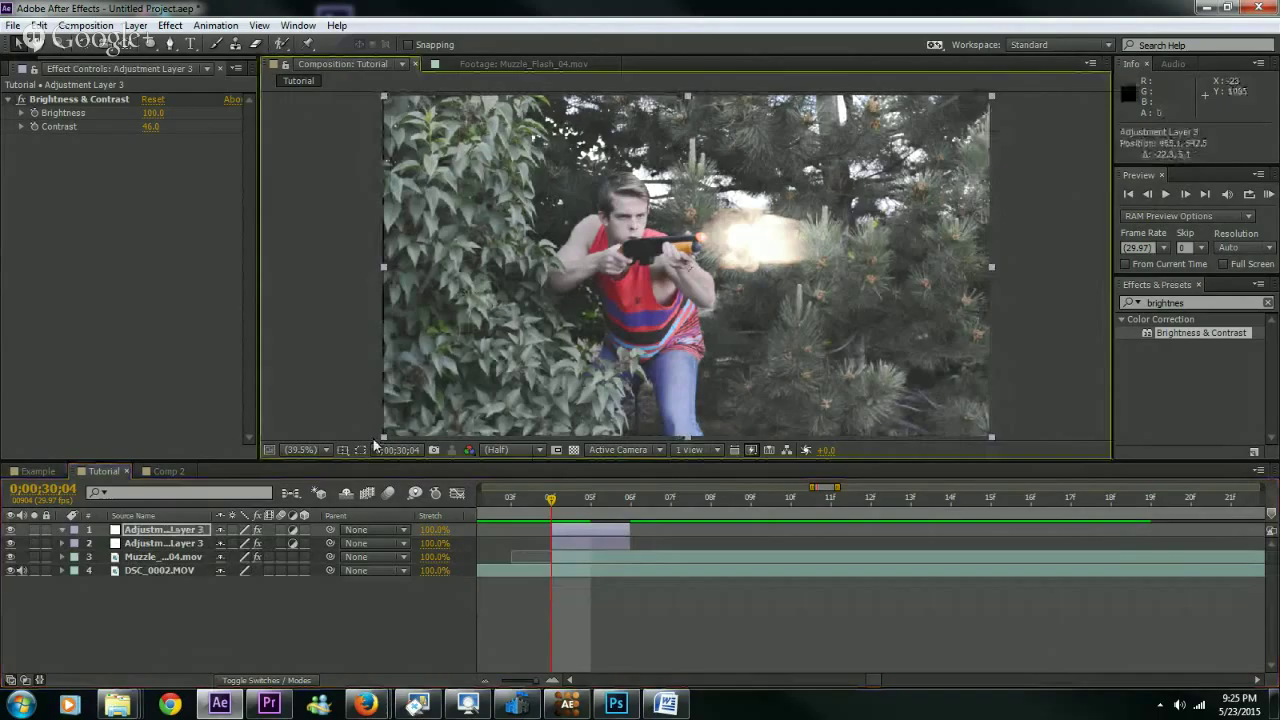
{"action": "left_click_drag", "start_coordinate": [384, 437], "coordinate": [315, 441]}
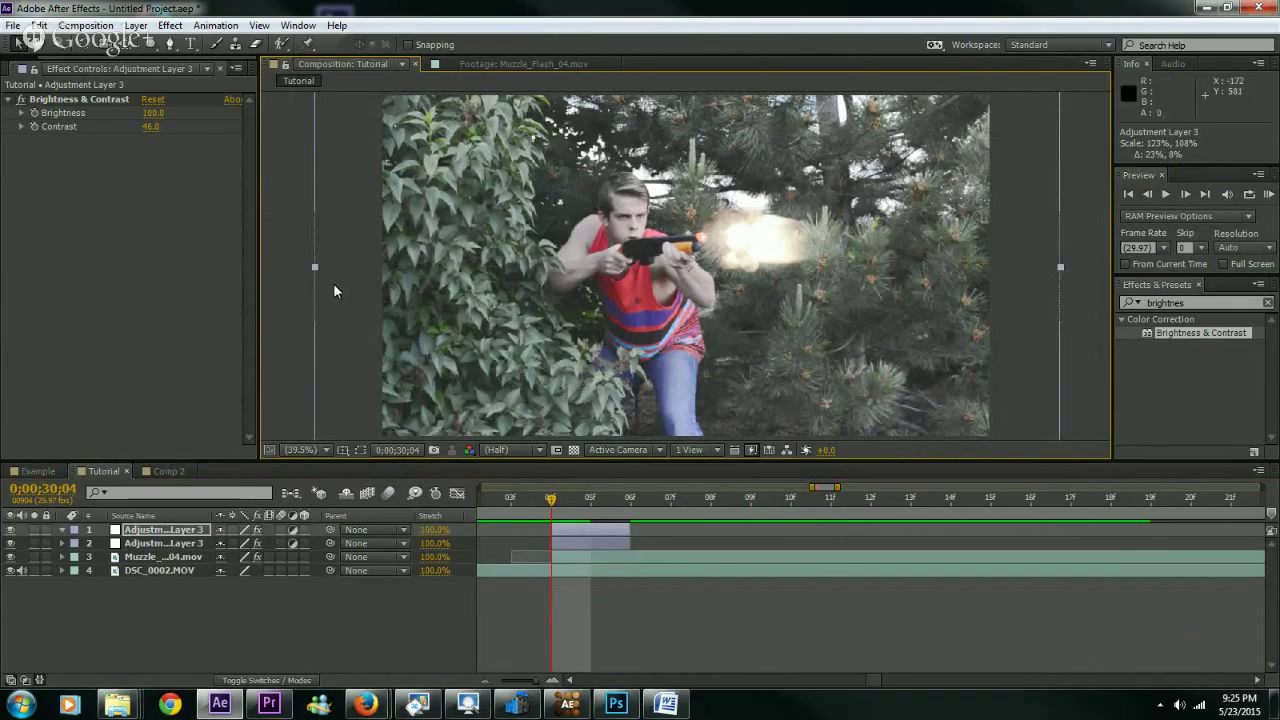
{"action": "left_click", "coordinate": [171, 45]}
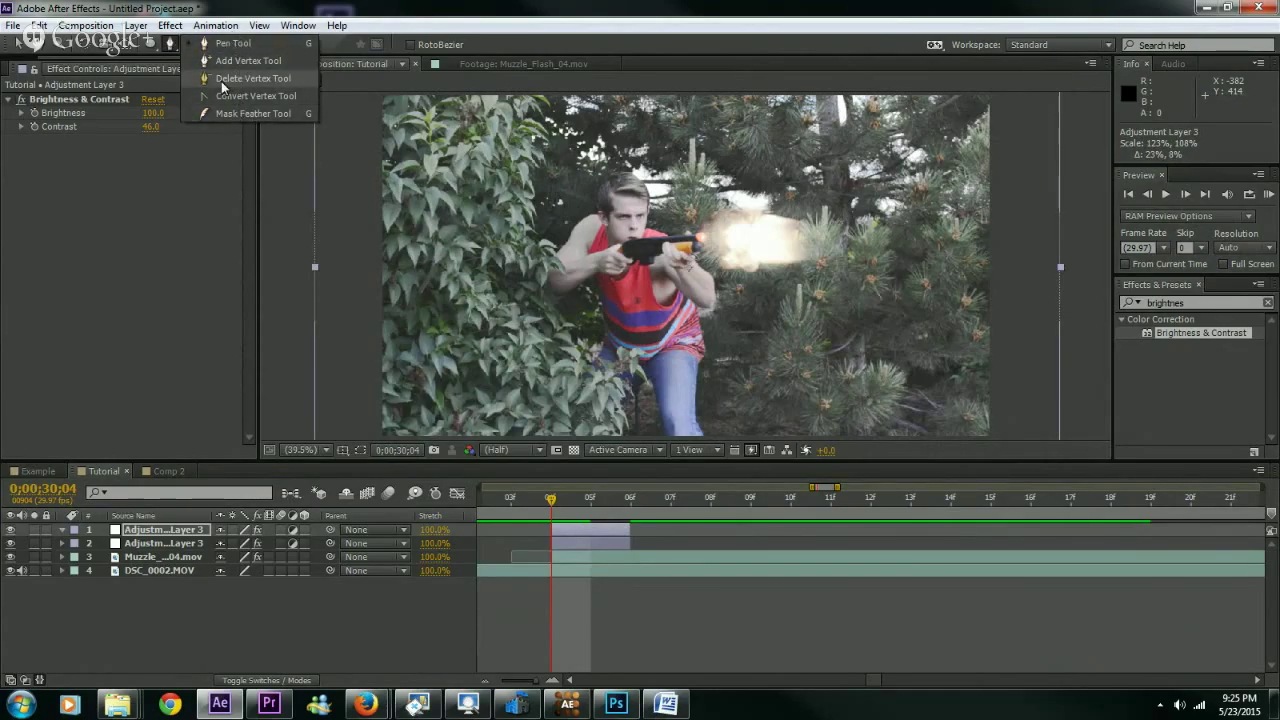
{"action": "left_click", "coordinate": [235, 46]}
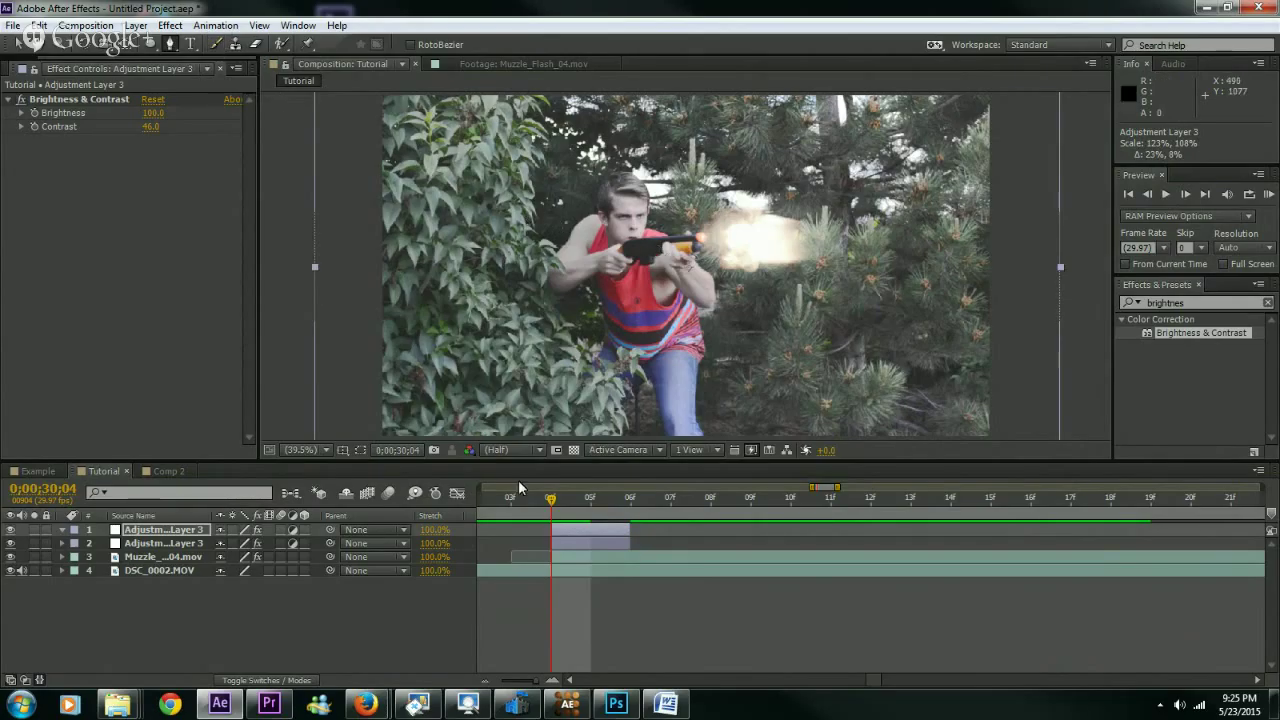
- Set the viewer magnification to 100%
{"action": "left_click", "coordinate": [303, 449]}
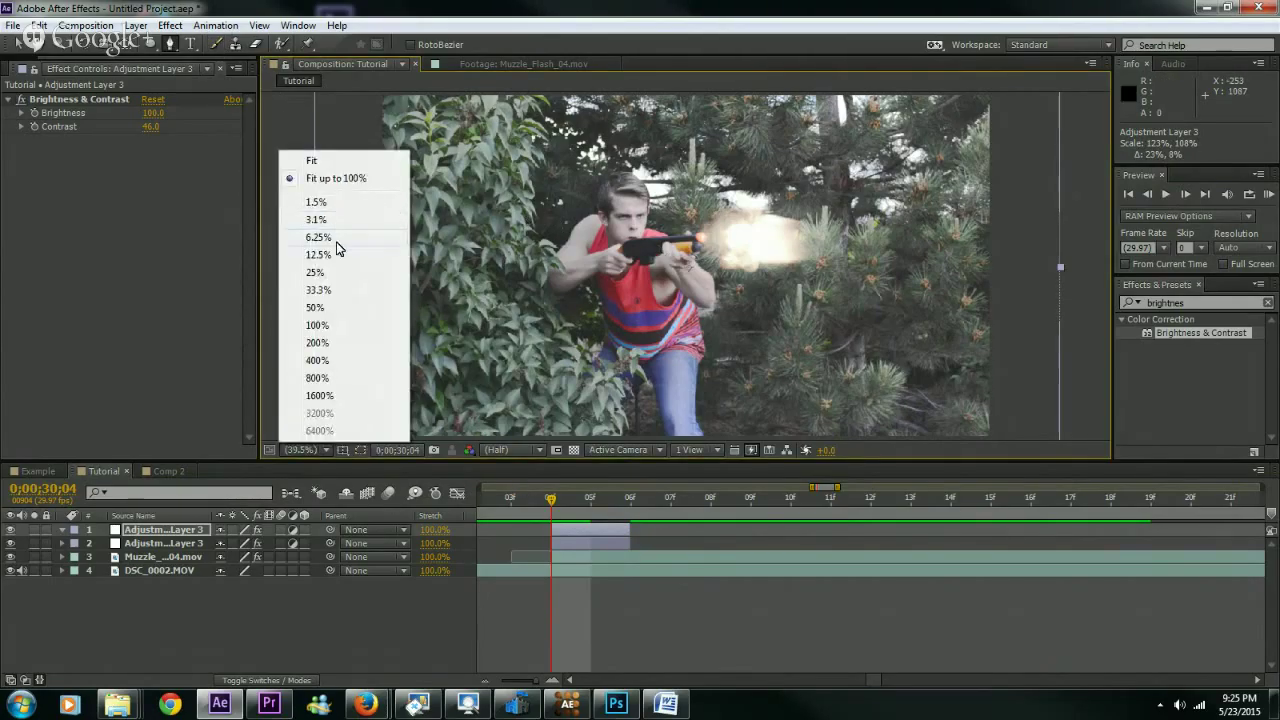
{"action": "left_click", "coordinate": [340, 291]}
{"action": "left_click", "coordinate": [318, 450]}
{"action": "left_click", "coordinate": [317, 326]}
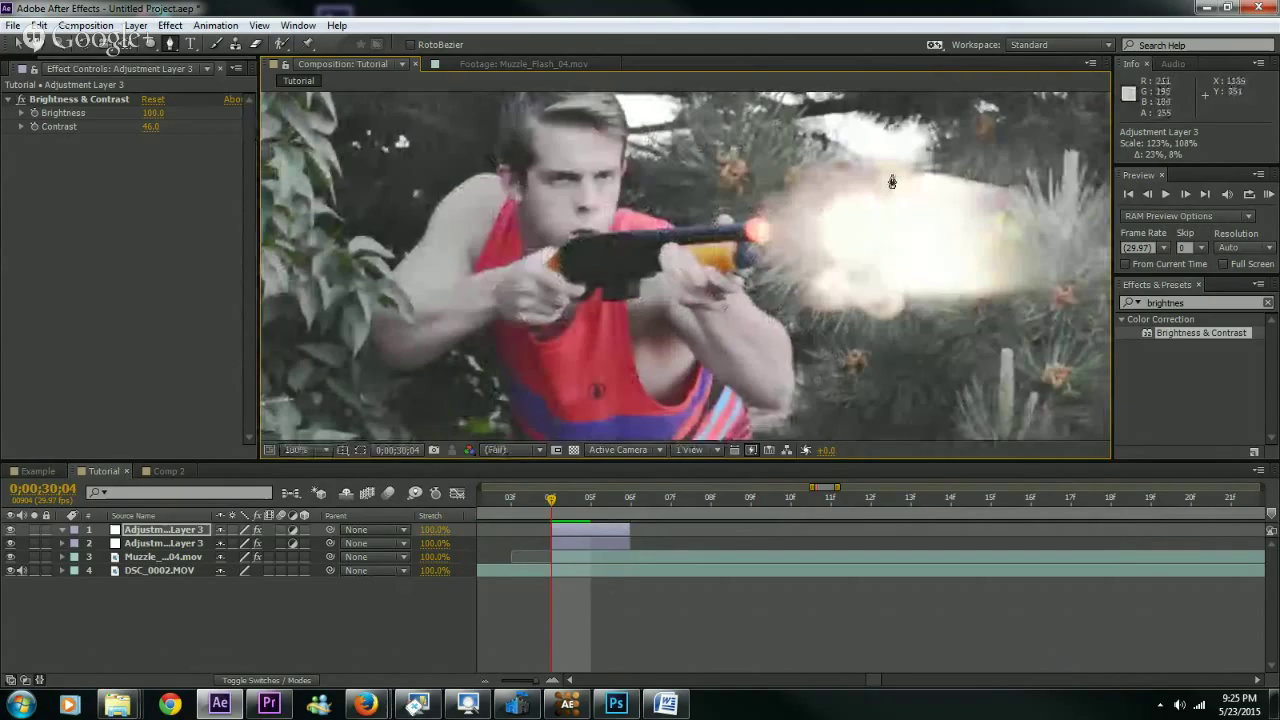
- Draw a closed Pen mask around the shooter's forearm
{"action": "left_click", "coordinate": [738, 286]}
{"action": "left_click", "coordinate": [708, 305]}
{"action": "left_click", "coordinate": [735, 370]}
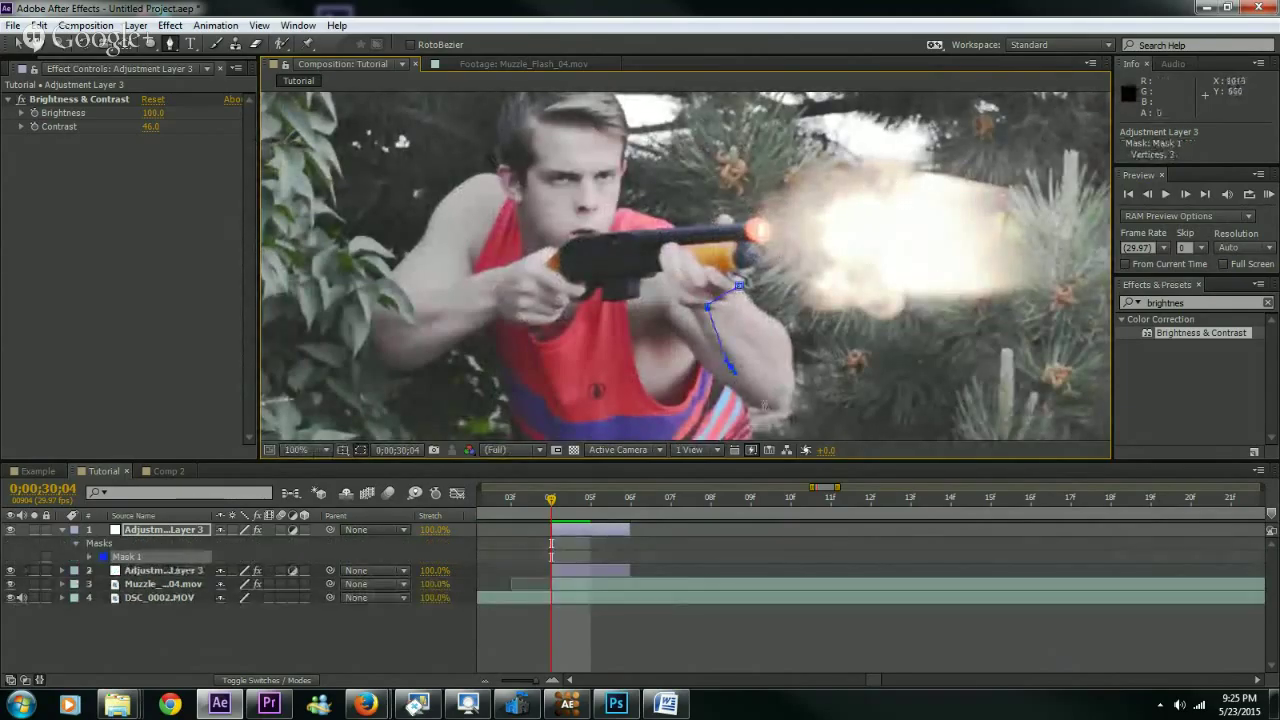
{"action": "left_click", "coordinate": [776, 405]}
{"action": "left_click", "coordinate": [791, 344]}
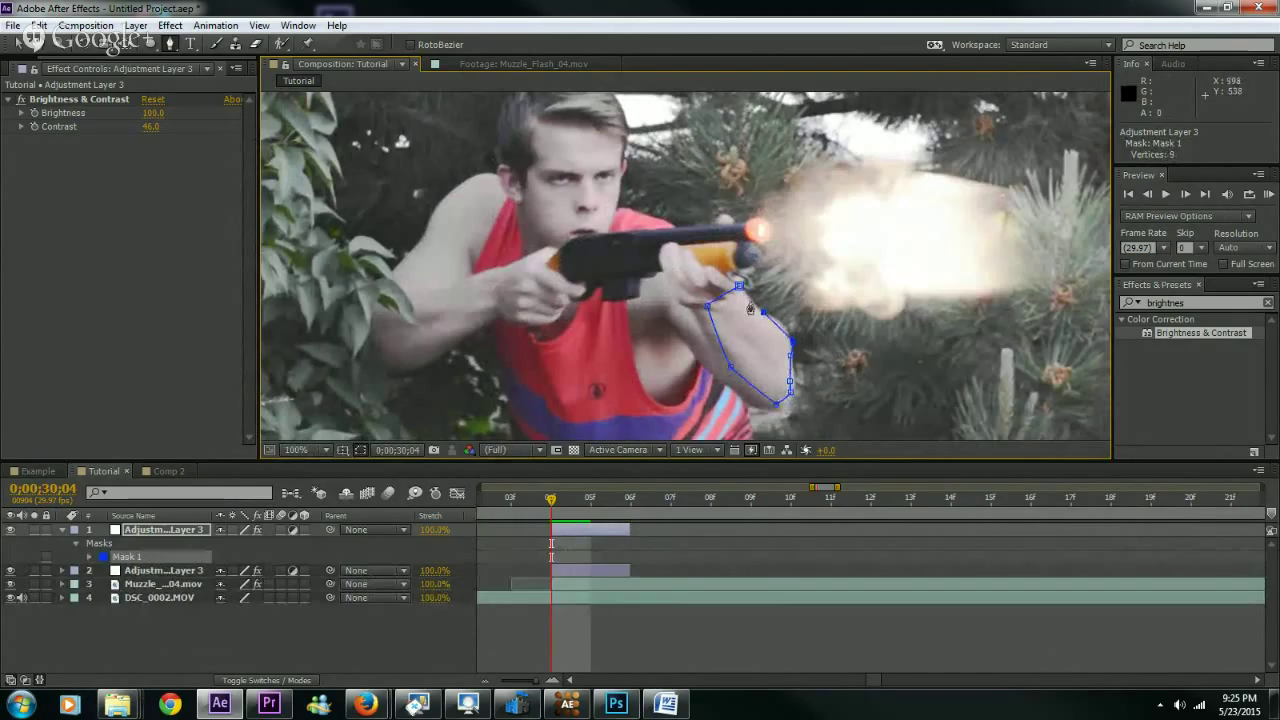
{"action": "left_click", "coordinate": [739, 287]}
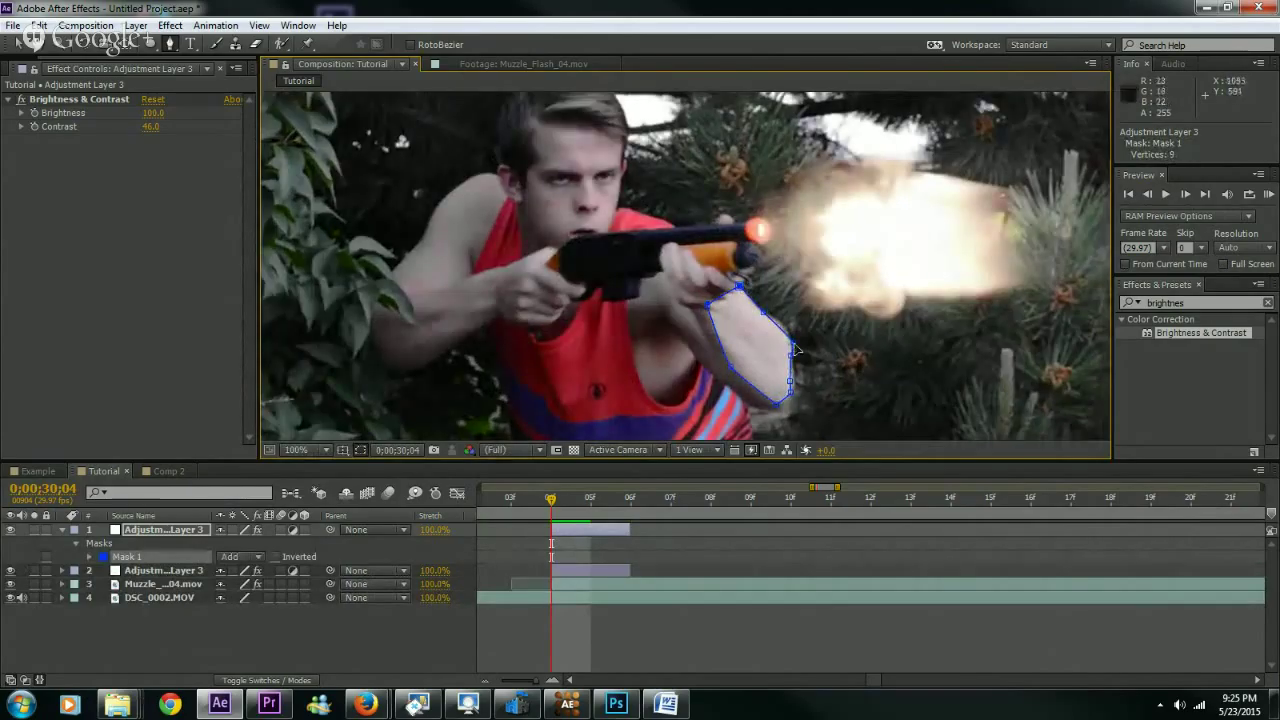
{"action": "left_click_drag", "start_coordinate": [794, 345], "coordinate": [786, 334]}
{"action": "left_click", "coordinate": [362, 450]}
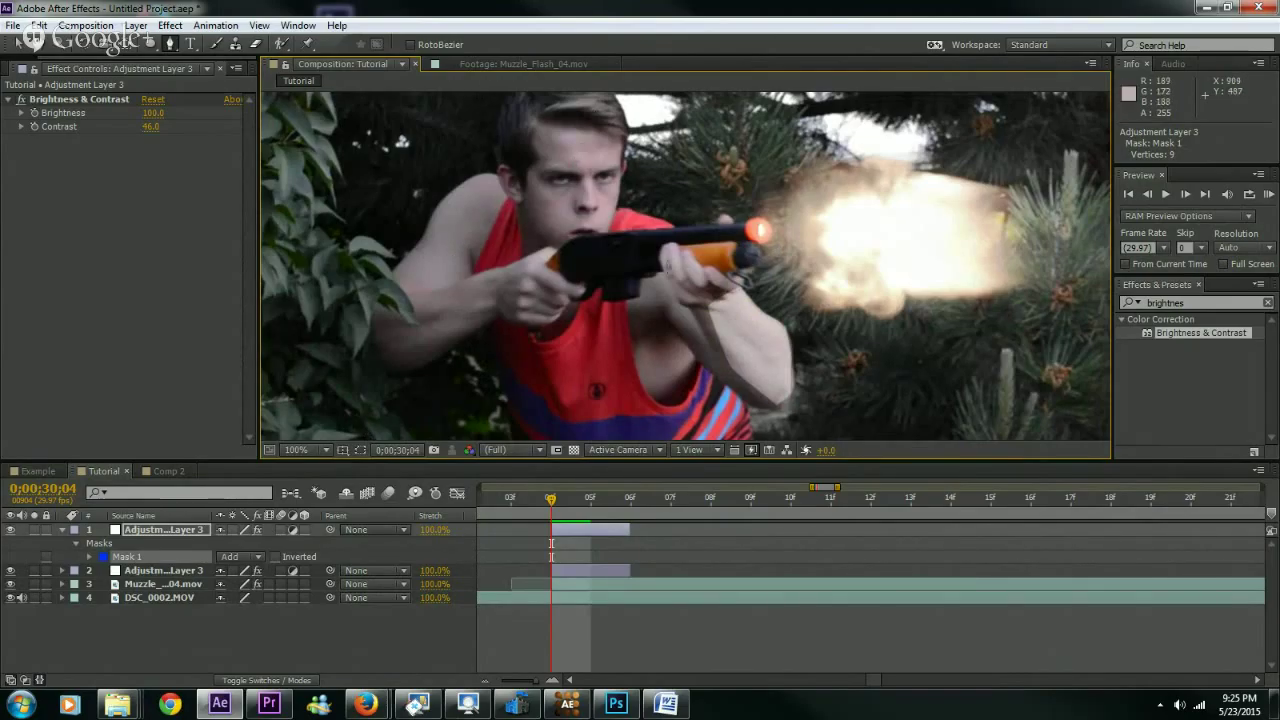
- Draw a second closed mask from the muzzle along the gun and around the face
{"action": "left_click", "coordinate": [745, 232]}
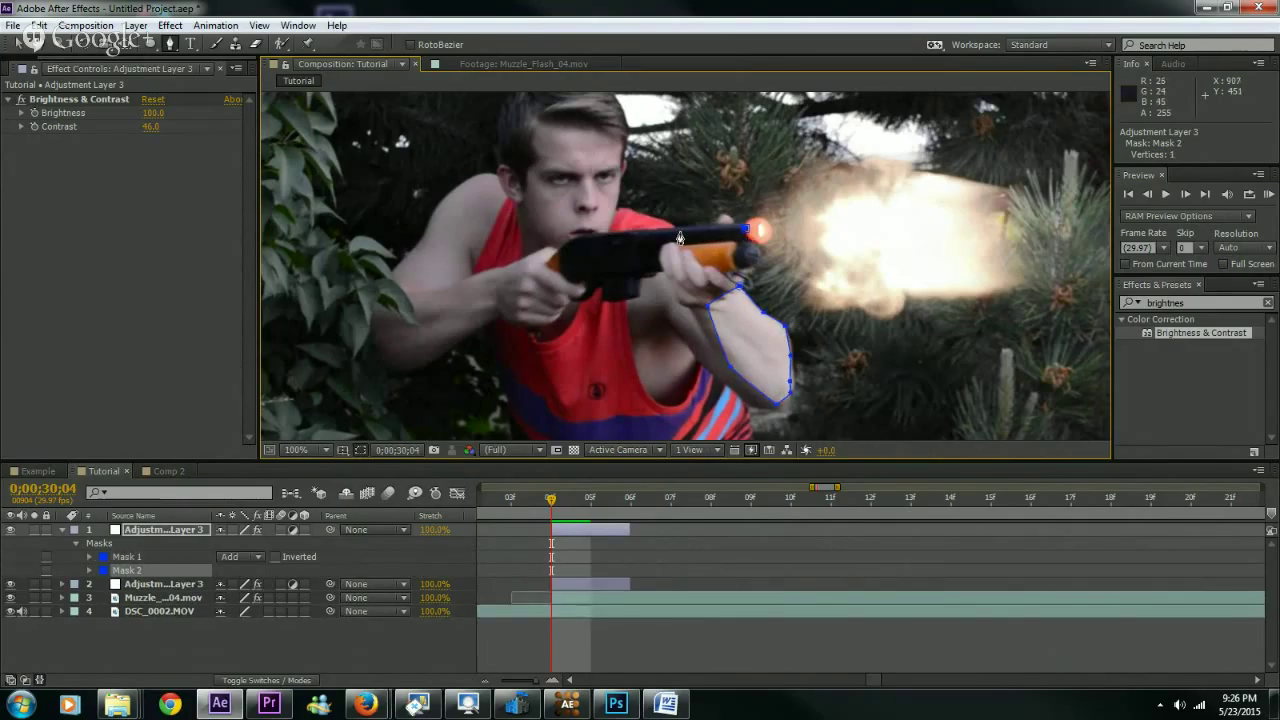
{"action": "left_click", "coordinate": [641, 240]}
{"action": "left_click", "coordinate": [580, 226]}
{"action": "left_click_drag", "start_coordinate": [580, 225], "coordinate": [588, 214]}
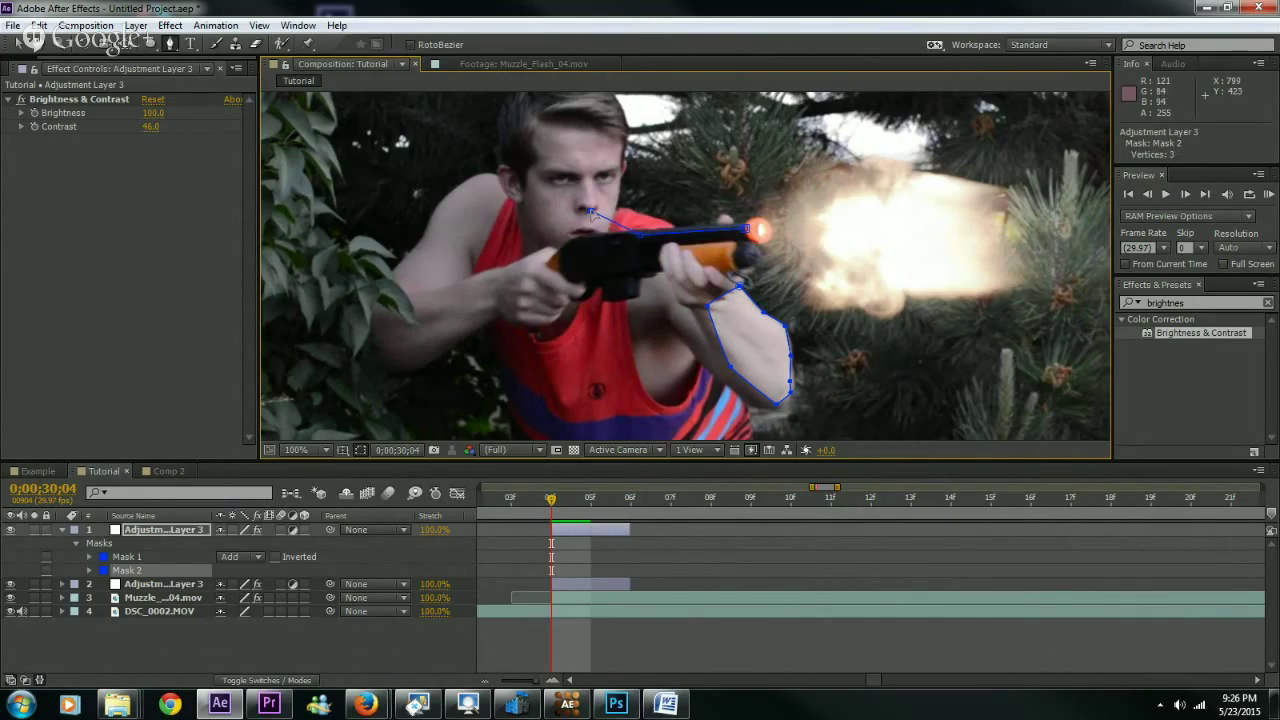
{"action": "left_click", "coordinate": [580, 170]}
{"action": "left_click_drag", "start_coordinate": [566, 116], "coordinate": [580, 178]}
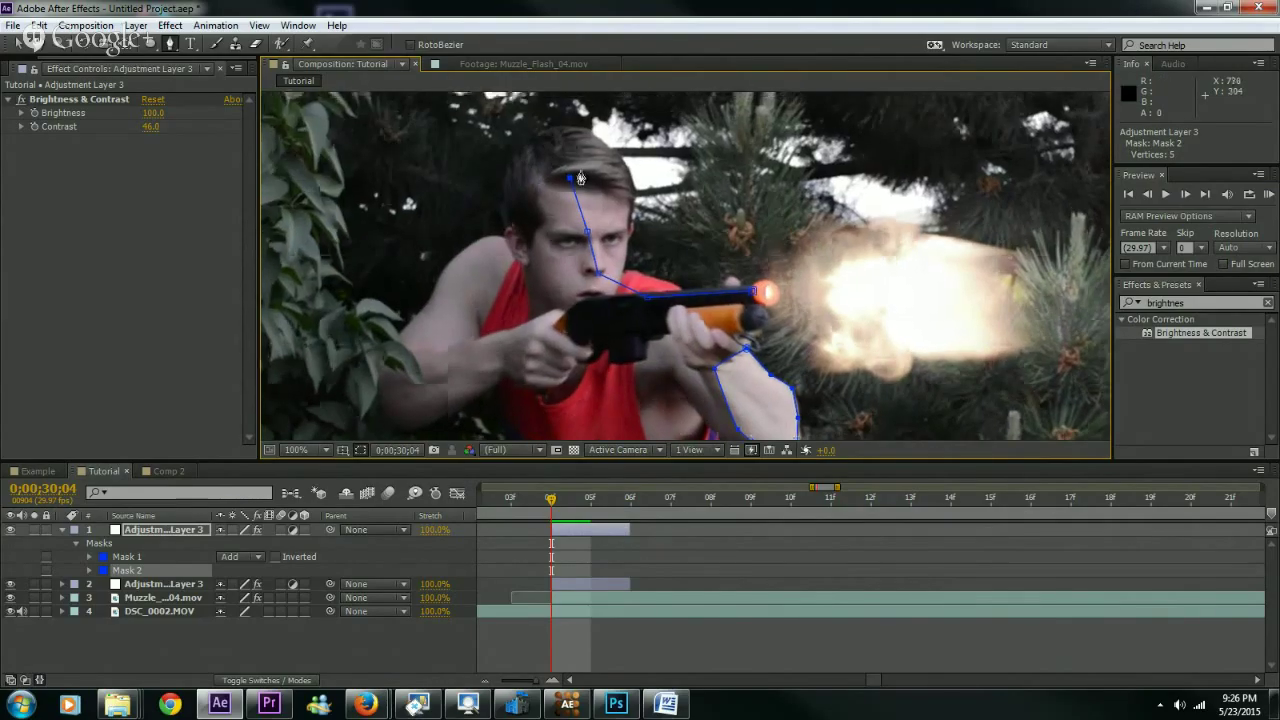
{"action": "left_click", "coordinate": [625, 158]}
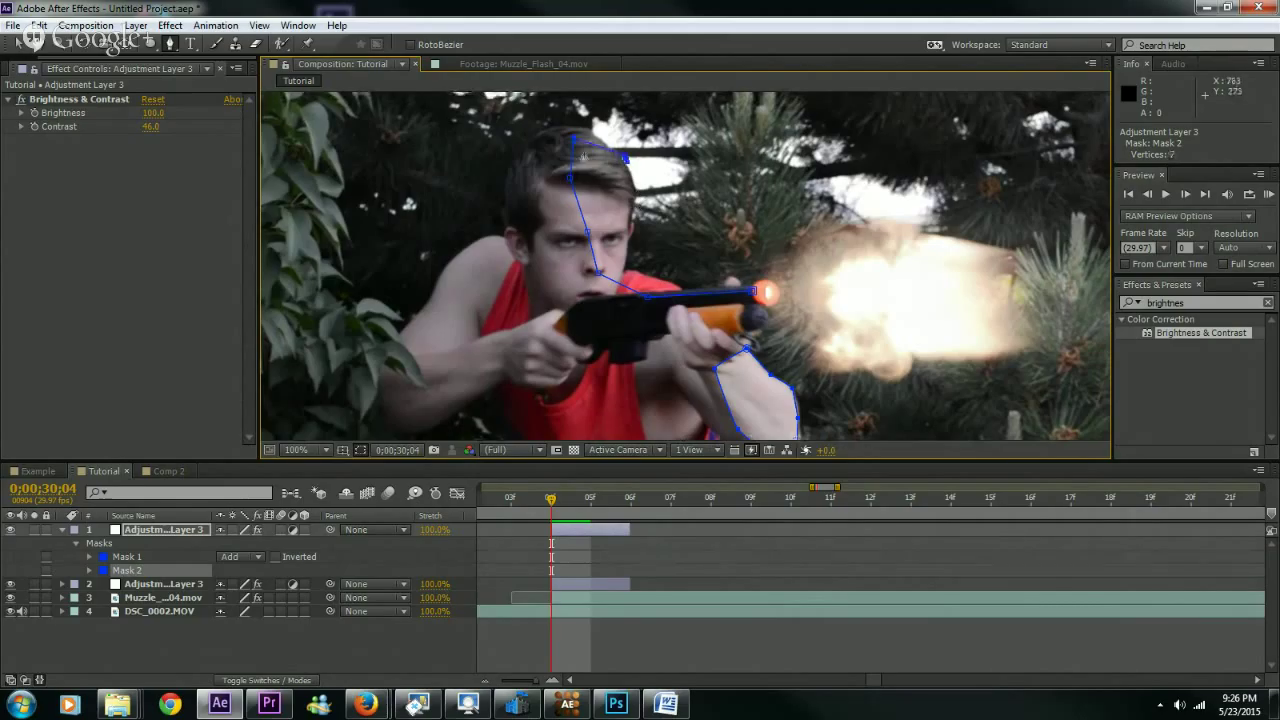
{"action": "left_click_drag", "start_coordinate": [574, 141], "coordinate": [576, 127]}
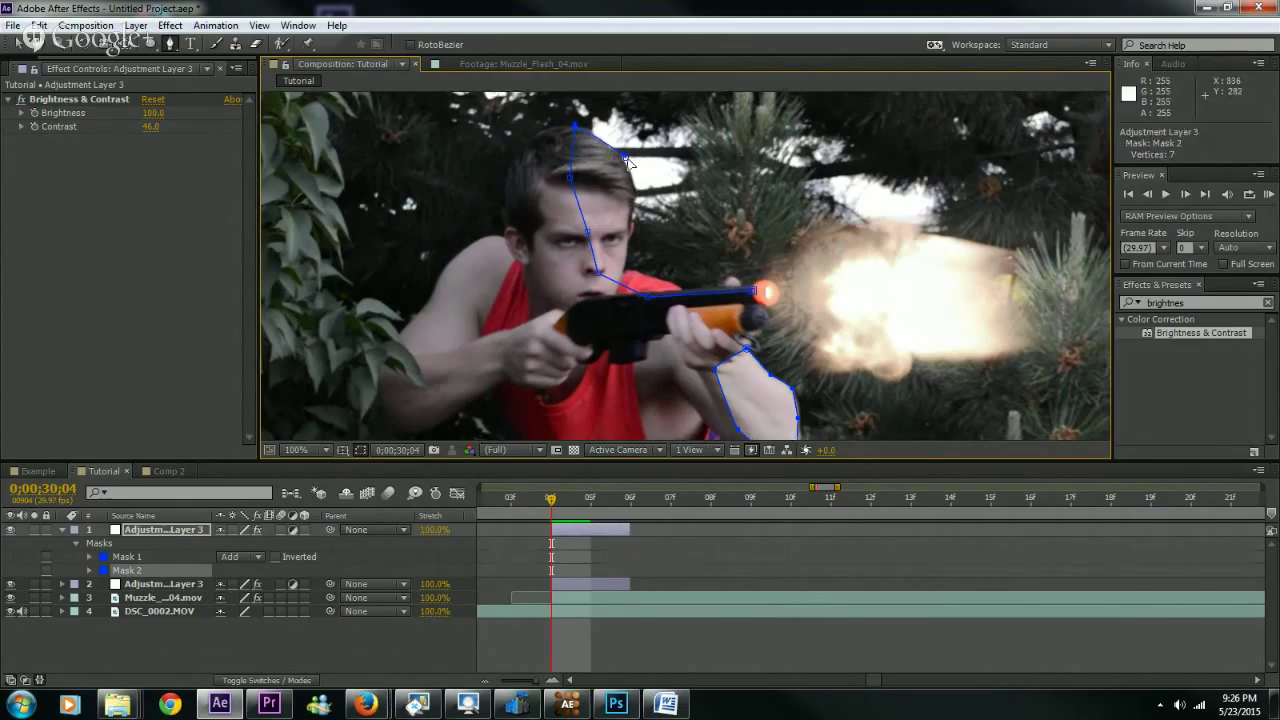
{"action": "left_click", "coordinate": [635, 200]}
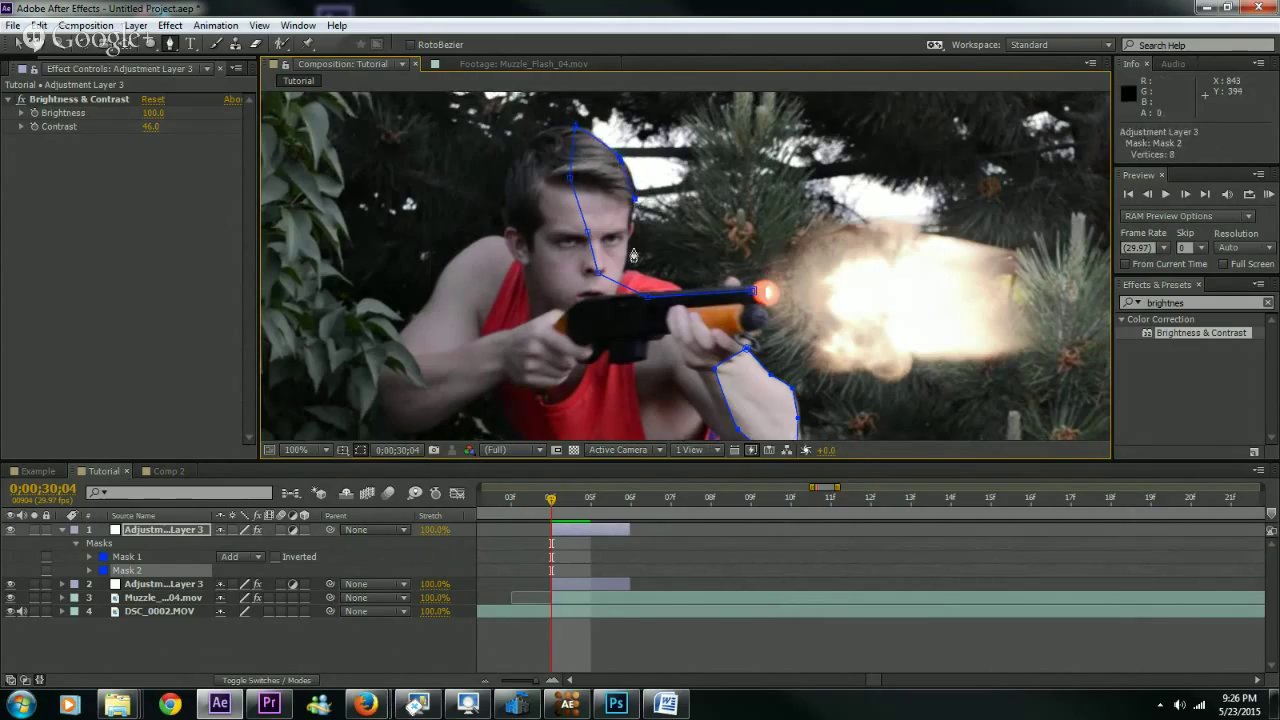
{"action": "left_click", "coordinate": [752, 297]}
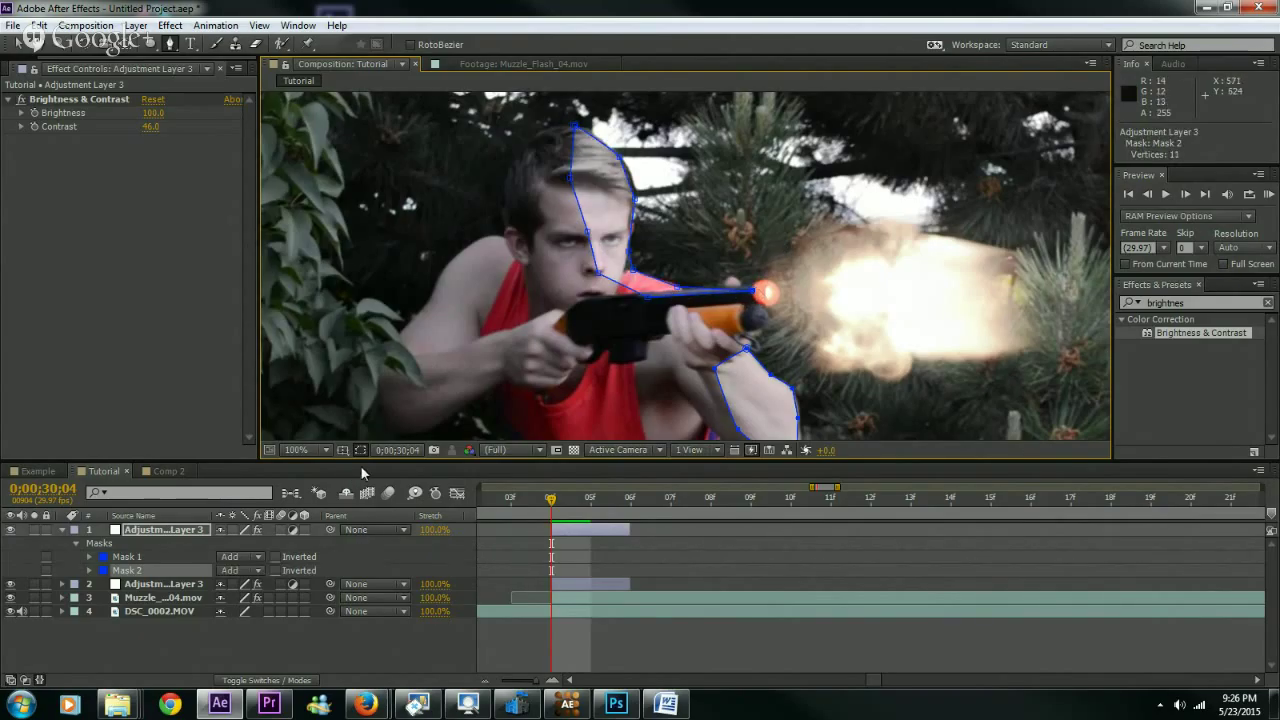
- Scrub through the lit flash, then show Mask Feather for both masks on the top adjustment layer
{"action": "scroll", "coordinate": [704, 336], "scroll_direction": "up", "scroll_amount": 1}
{"action": "scroll", "coordinate": [704, 336], "scroll_direction": "down", "scroll_amount": 3}
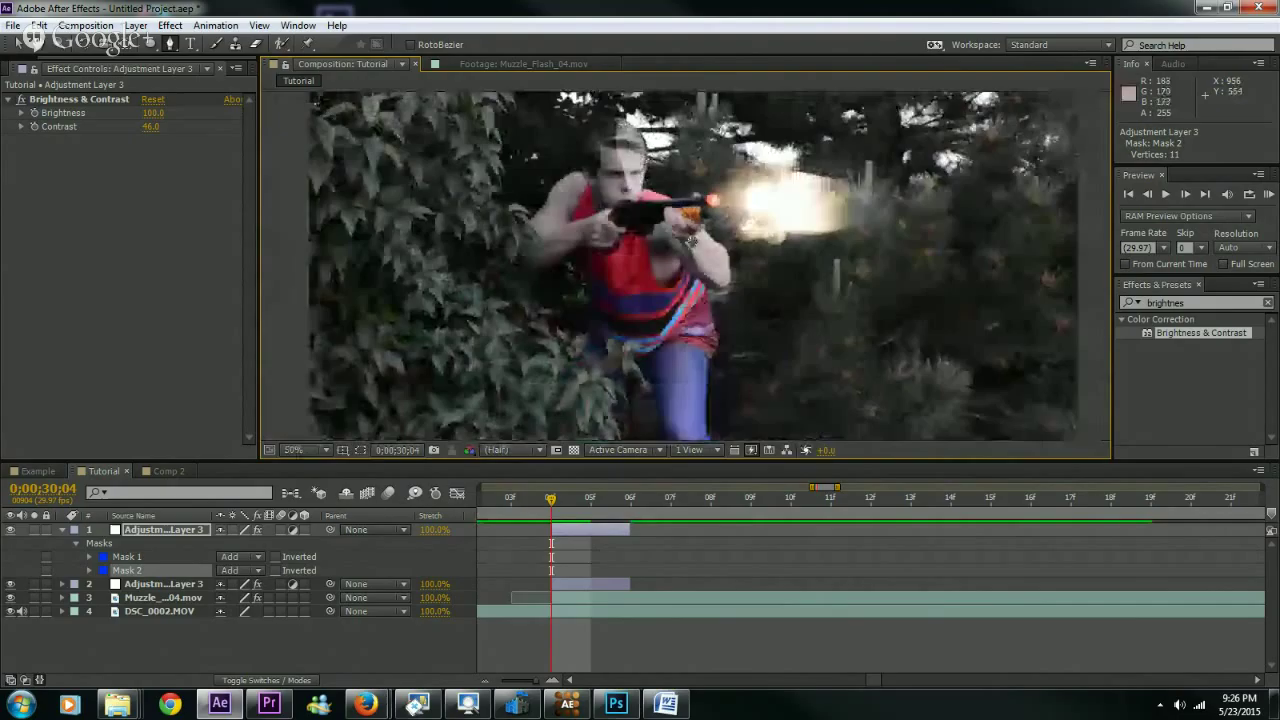
{"action": "scroll", "coordinate": [740, 350], "scroll_direction": "up", "scroll_amount": 2}
{"action": "scroll", "coordinate": [610, 430], "scroll_direction": "down", "scroll_amount": 2}
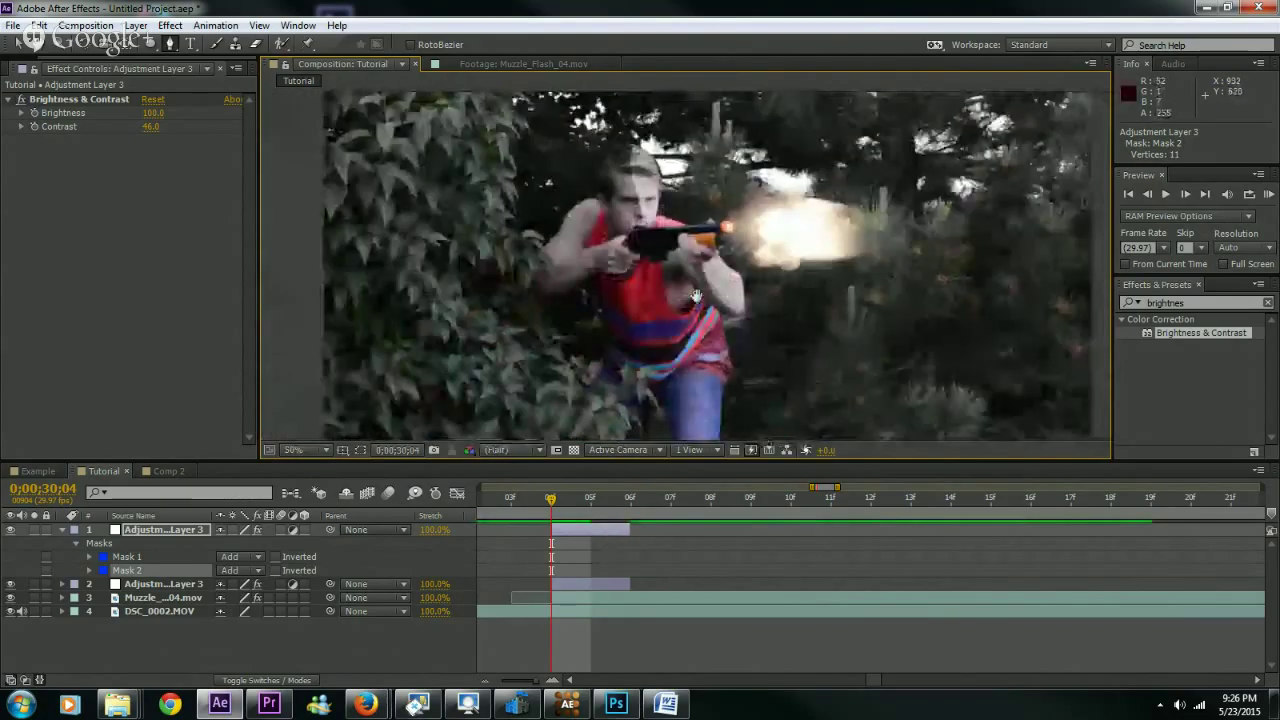
{"action": "left_click_drag", "start_coordinate": [552, 502], "coordinate": [643, 513]}
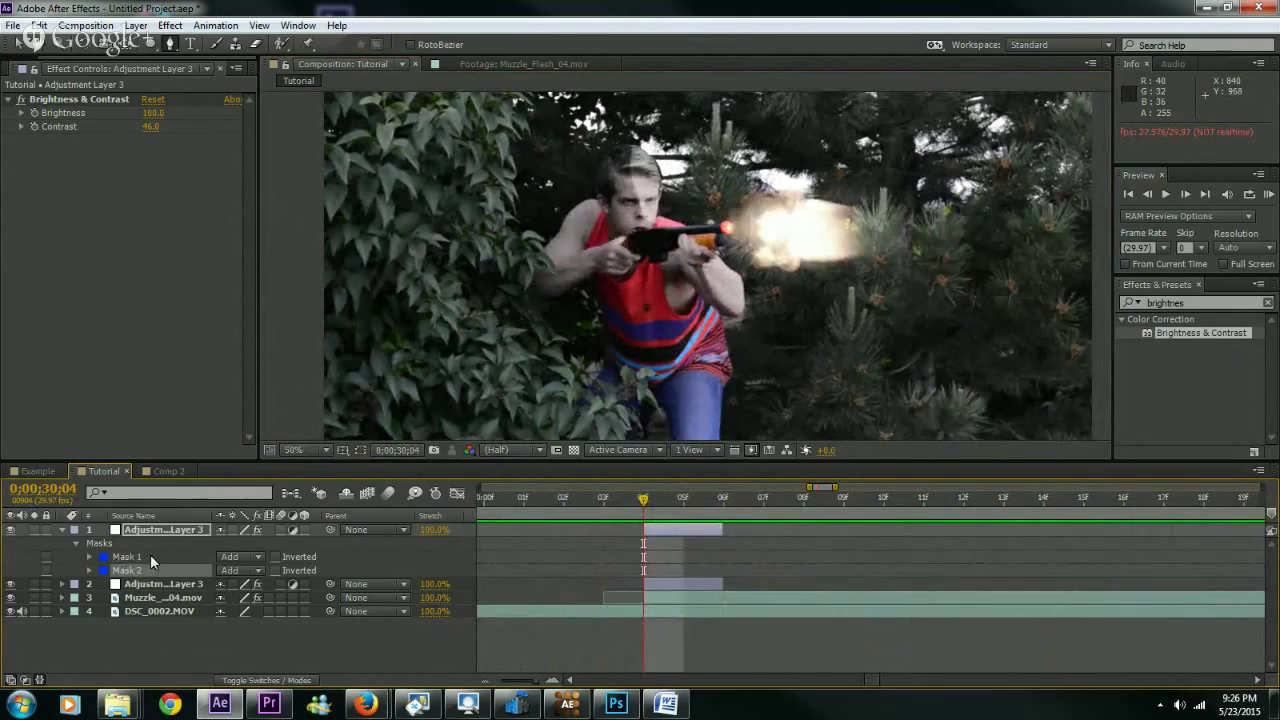
{"action": "left_click", "coordinate": [167, 529]}
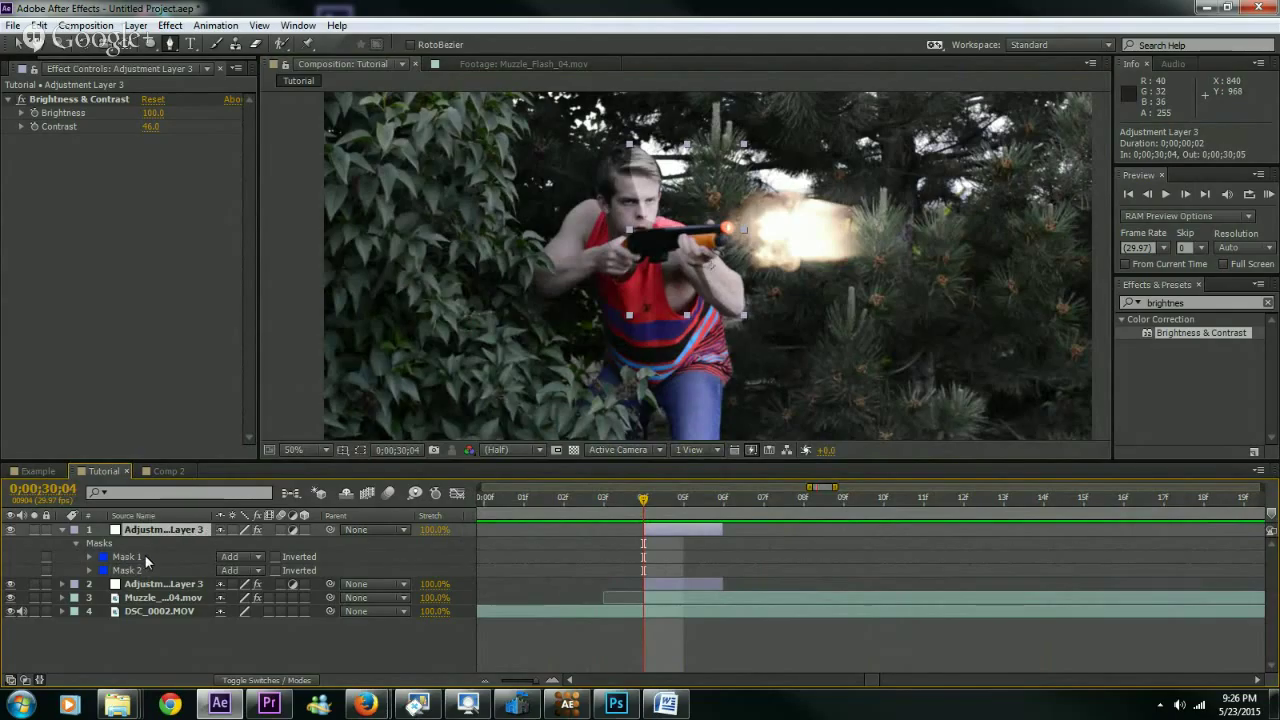
{"action": "key", "text": "f"}
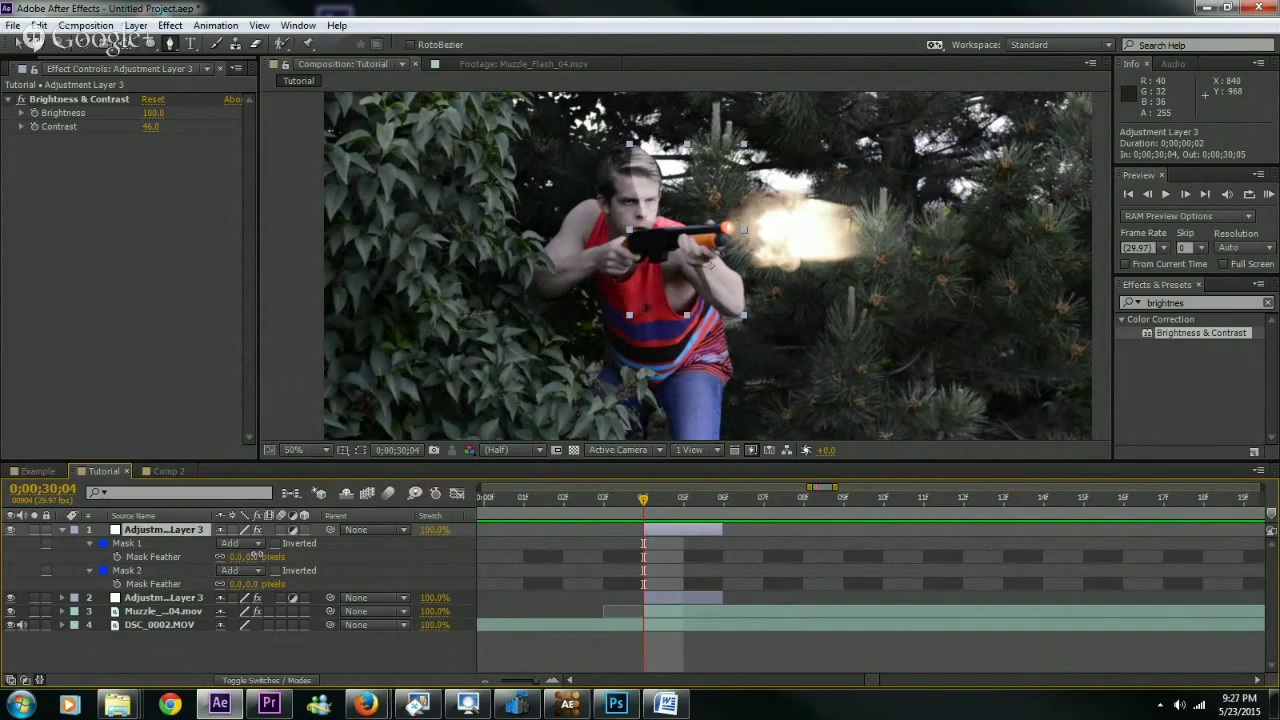
- Feather Mask 1 to 97 pixels, toggling the layer on and off to compare the glow
{"action": "left_click_drag", "start_coordinate": [258, 558], "coordinate": [340, 549]}
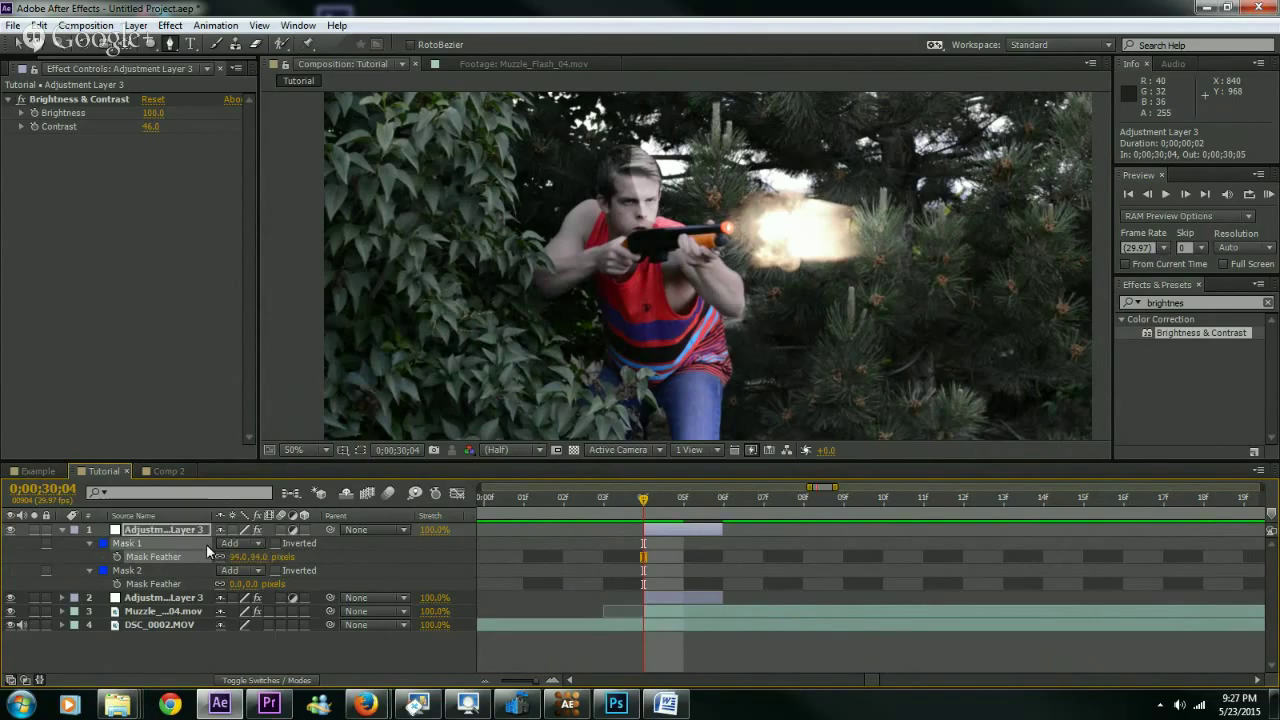
{"action": "left_click", "coordinate": [10, 529]}
{"action": "left_click", "coordinate": [10, 529]}
{"action": "left_click", "coordinate": [10, 529]}
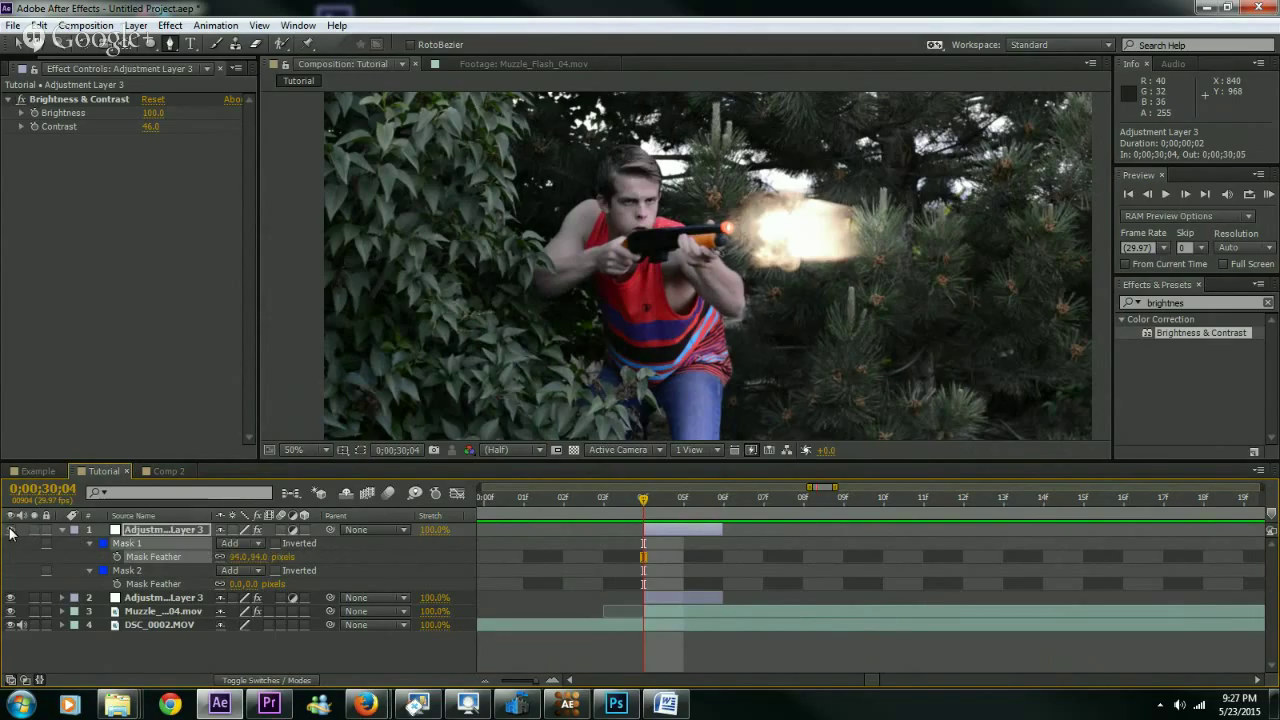
{"action": "left_click", "coordinate": [10, 529]}
{"action": "mouse_move", "coordinate": [258, 557]}
{"action": "left_mouse_down"}
{"action": "mouse_move", "coordinate": [285, 558]}
{"action": "mouse_move", "coordinate": [273, 565]}
{"action": "left_mouse_up"}
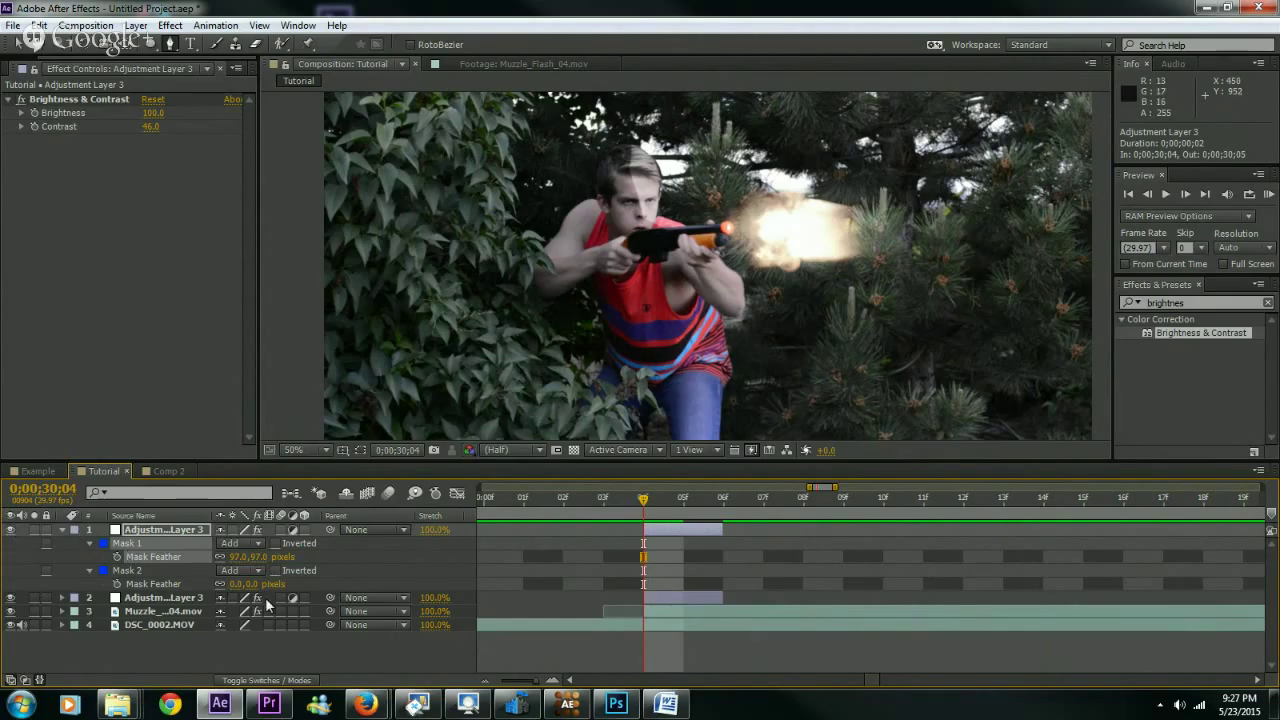
- Feather Mask 2 to 55 pixels and compare the glow on and off around the flash
{"action": "left_click_drag", "start_coordinate": [240, 584], "coordinate": [291, 591]}
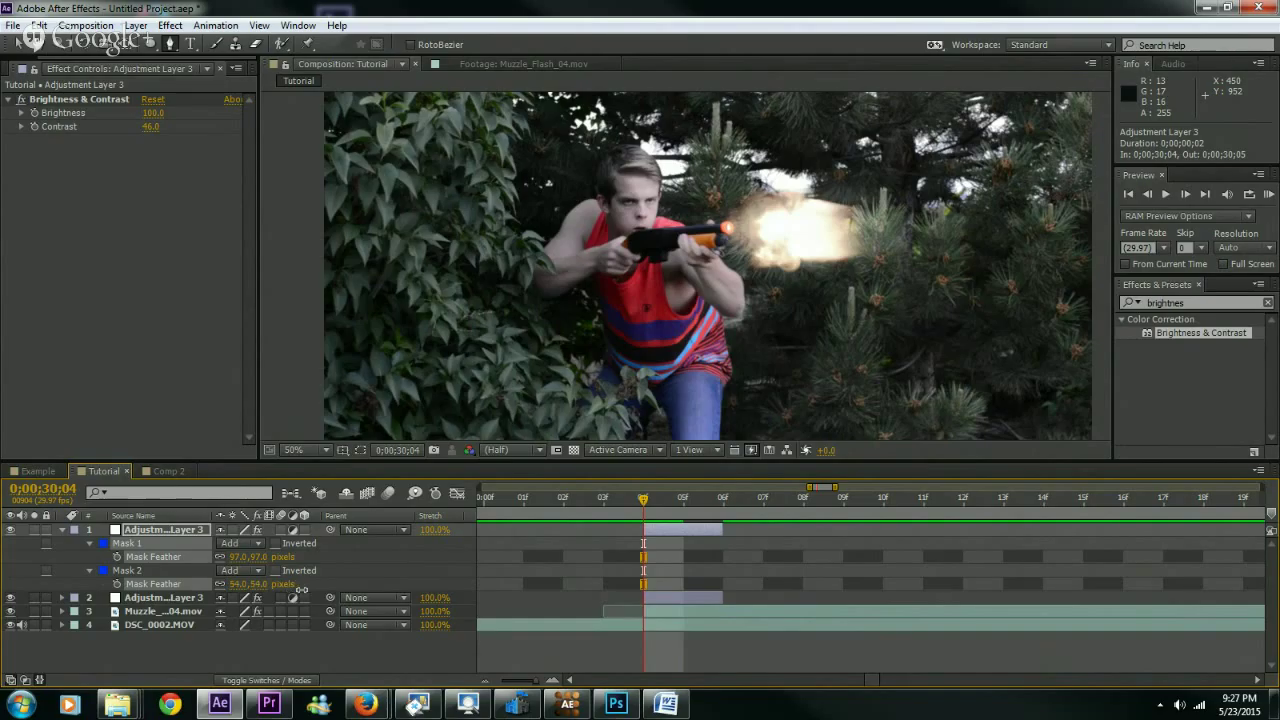
{"action": "left_click", "coordinate": [301, 590]}
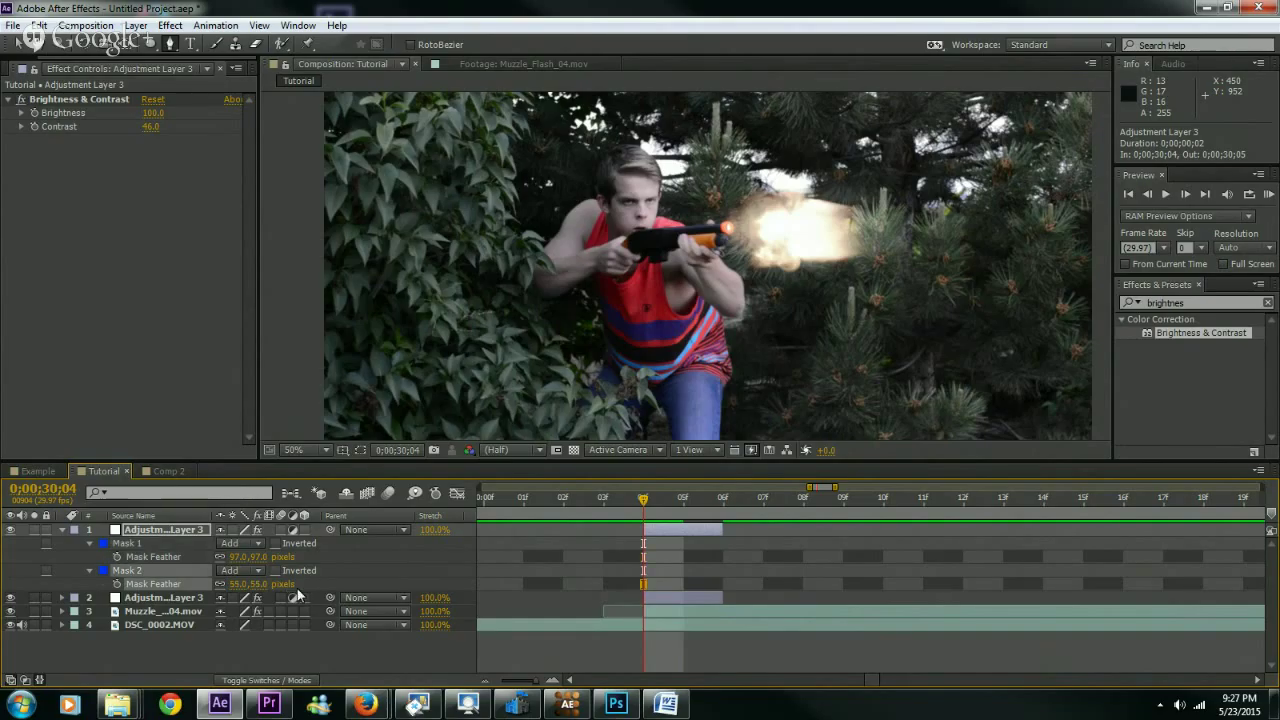
{"action": "left_click", "coordinate": [11, 530]}
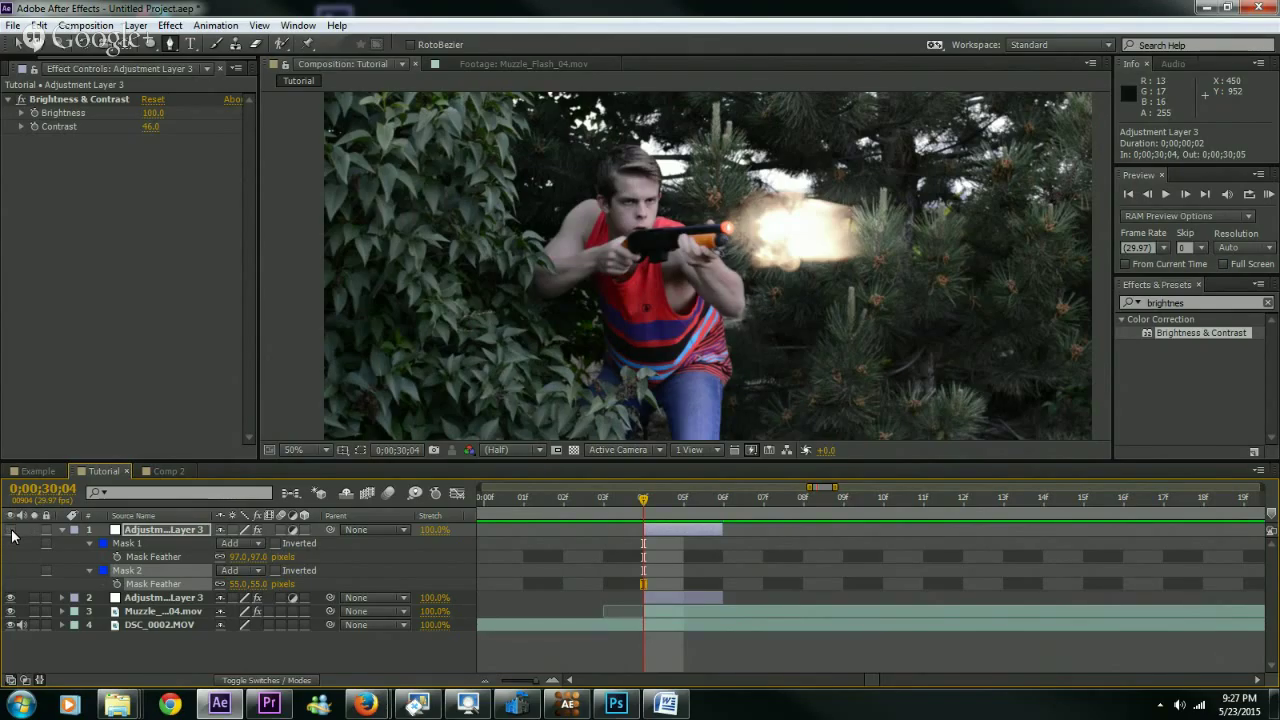
{"action": "left_click", "coordinate": [11, 530]}
{"action": "left_click", "coordinate": [11, 530]}
{"action": "left_click", "coordinate": [11, 530]}
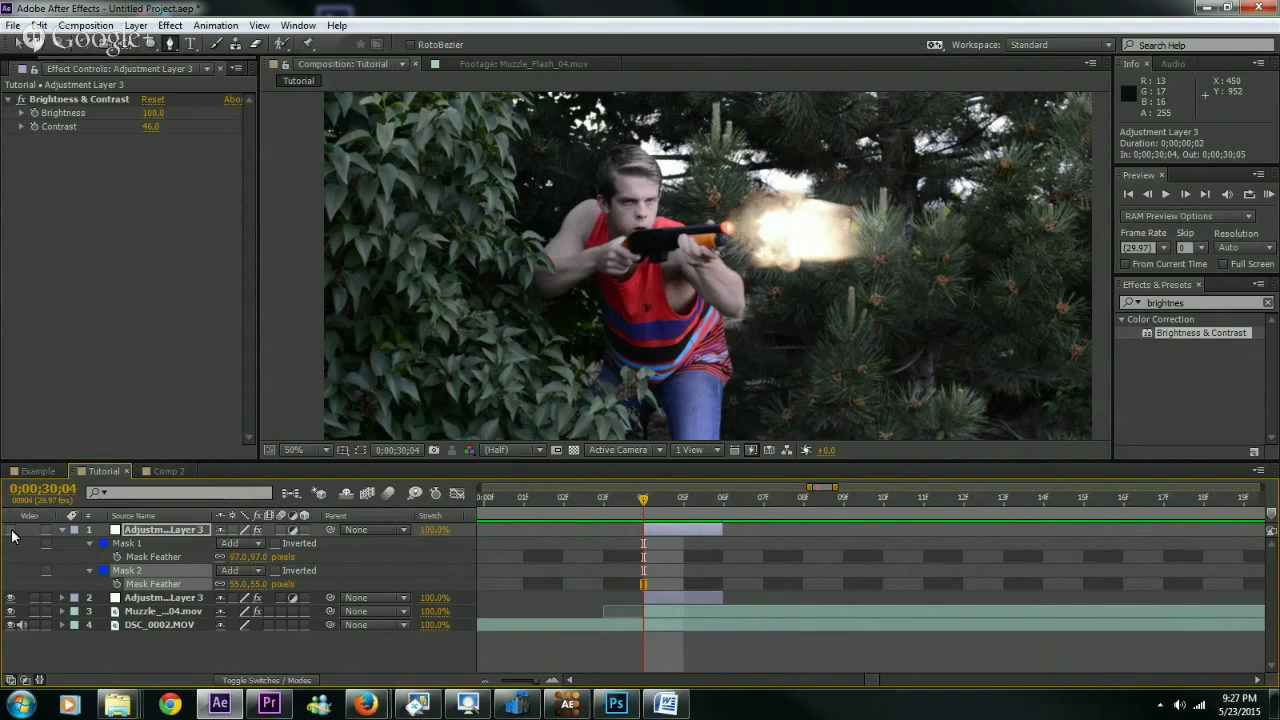
{"action": "left_click", "coordinate": [11, 530]}
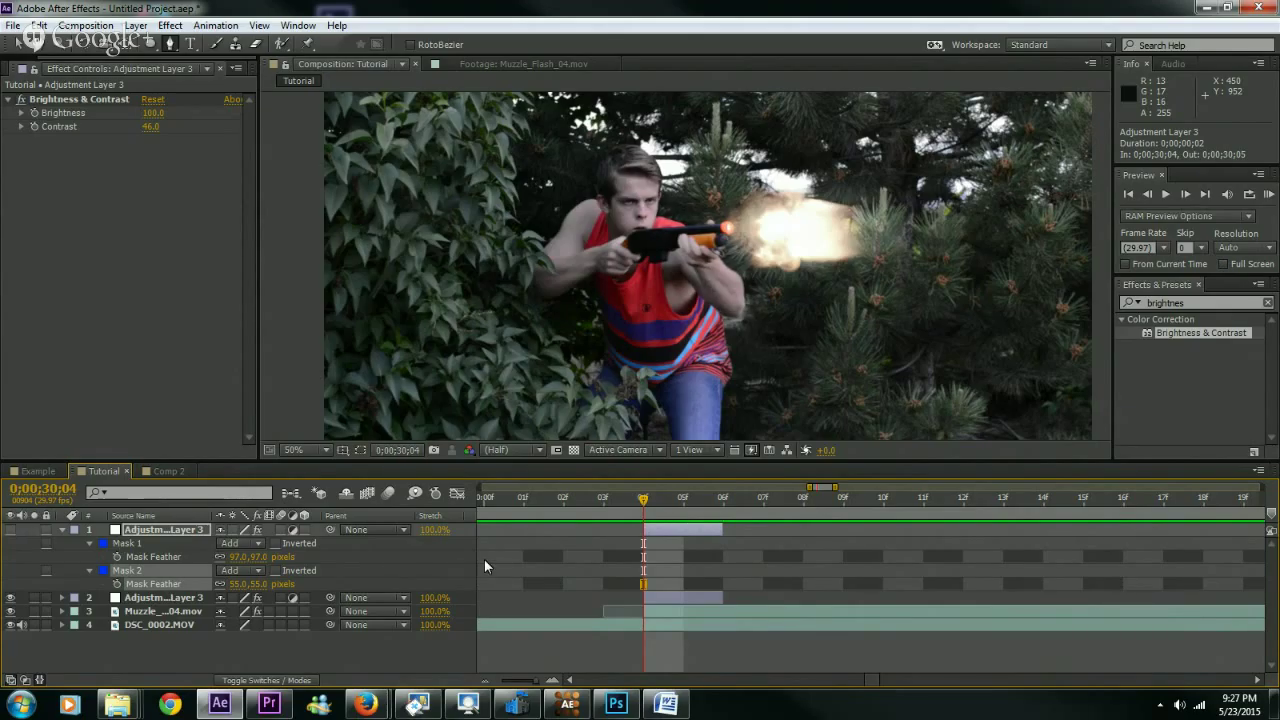
{"action": "mouse_move", "coordinate": [640, 500]}
{"action": "left_mouse_down"}
{"action": "mouse_move", "coordinate": [683, 500]}
{"action": "mouse_move", "coordinate": [643, 500]}
{"action": "left_mouse_up"}
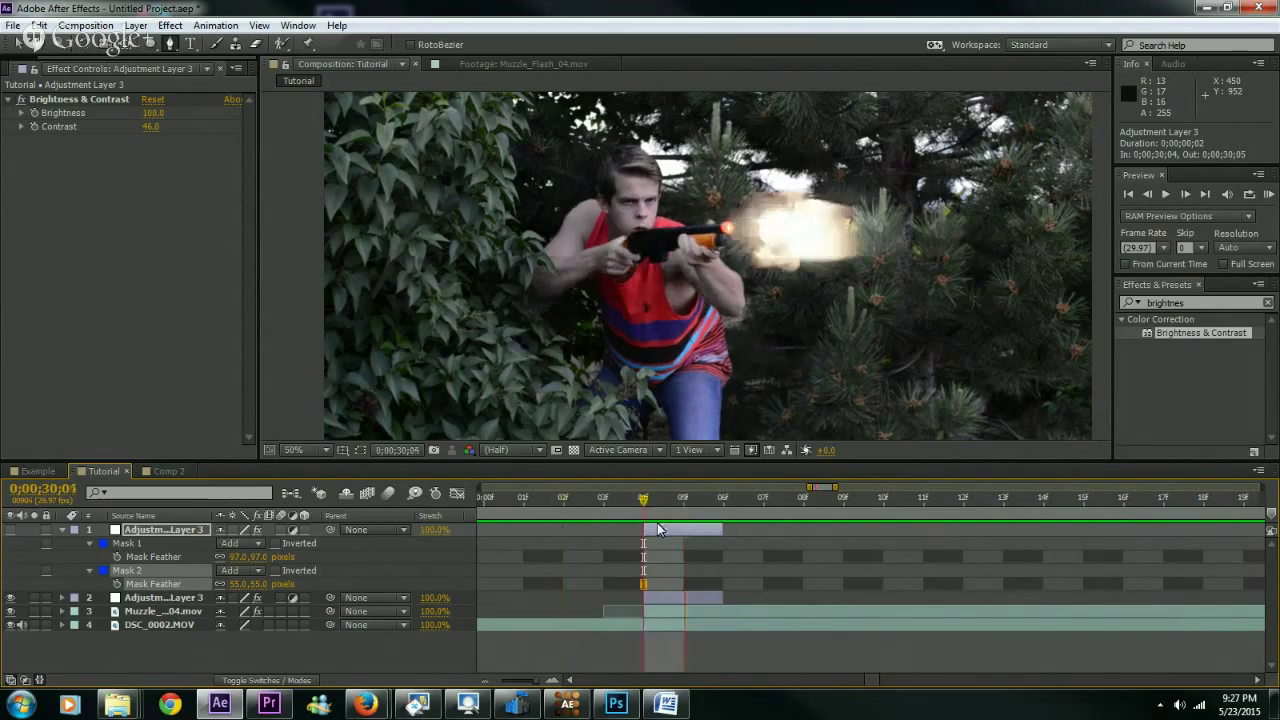
{"action": "left_click", "coordinate": [11, 530]}
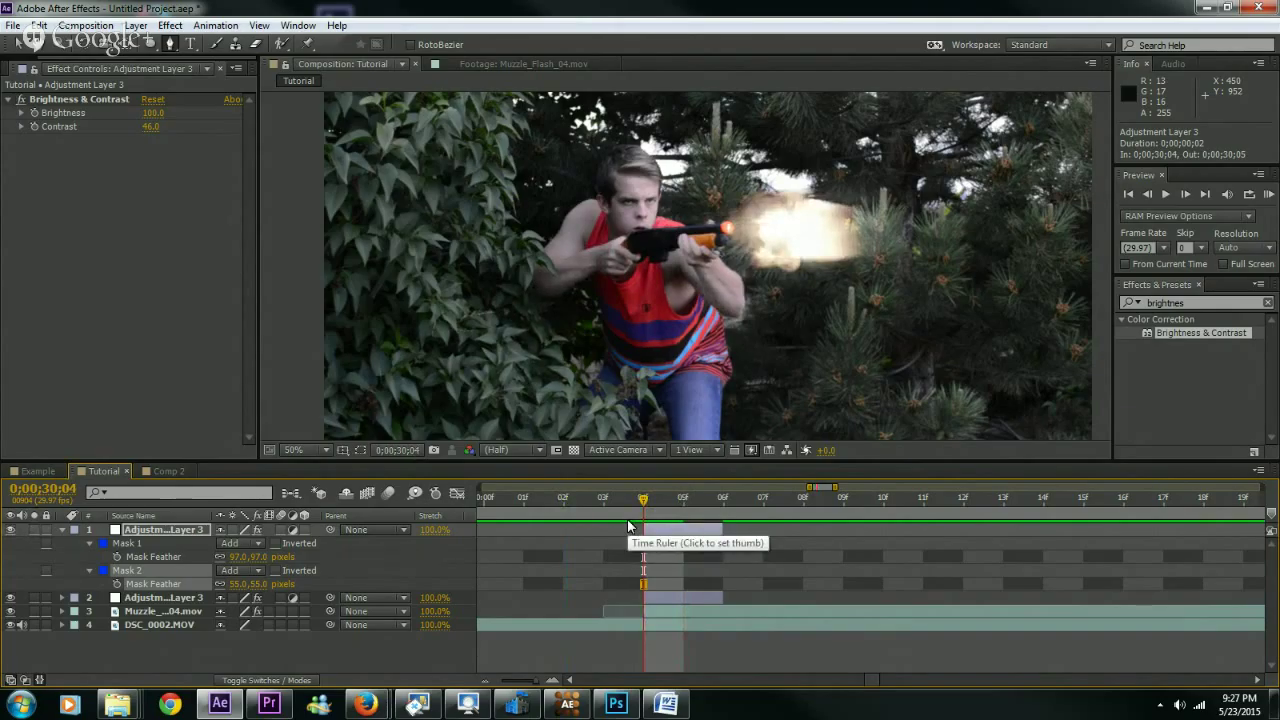
- Preview the Tutorial comp and check frames 30;02 through 30;08 around the muzzle flash
{"action": "left_click_drag", "start_coordinate": [640, 505], "coordinate": [714, 521]}
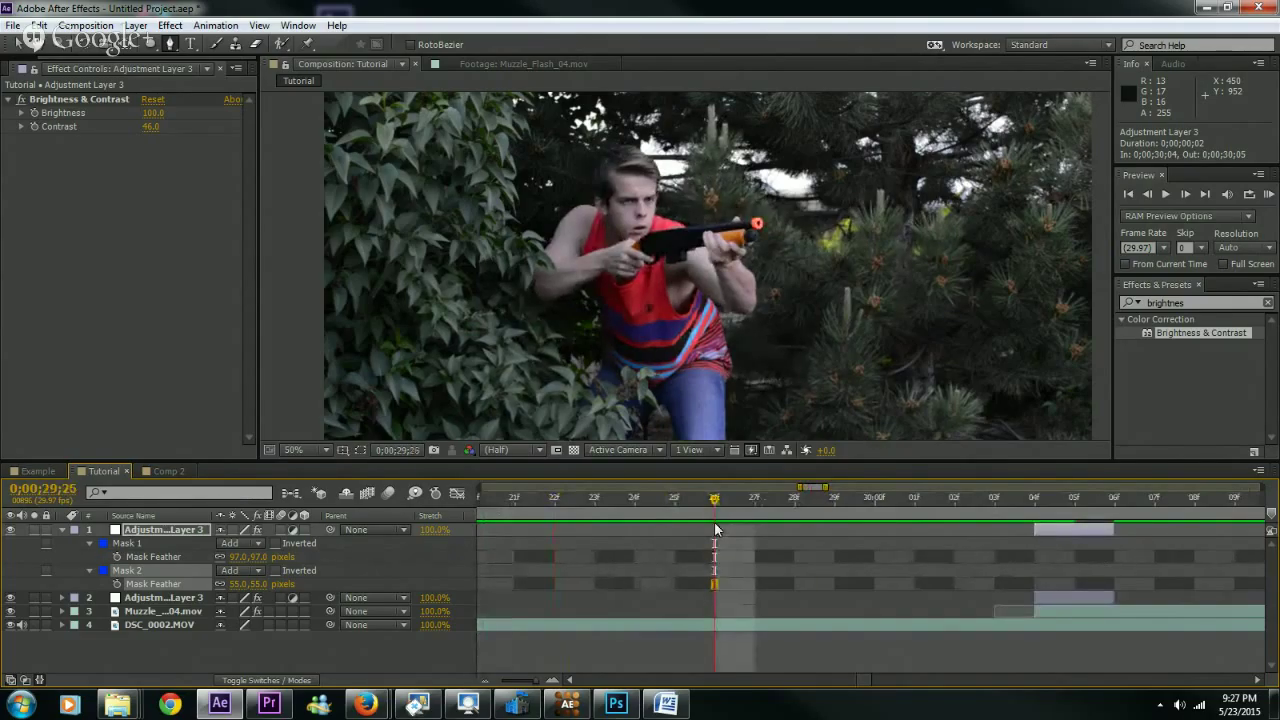
{"action": "key", "text": "space"}
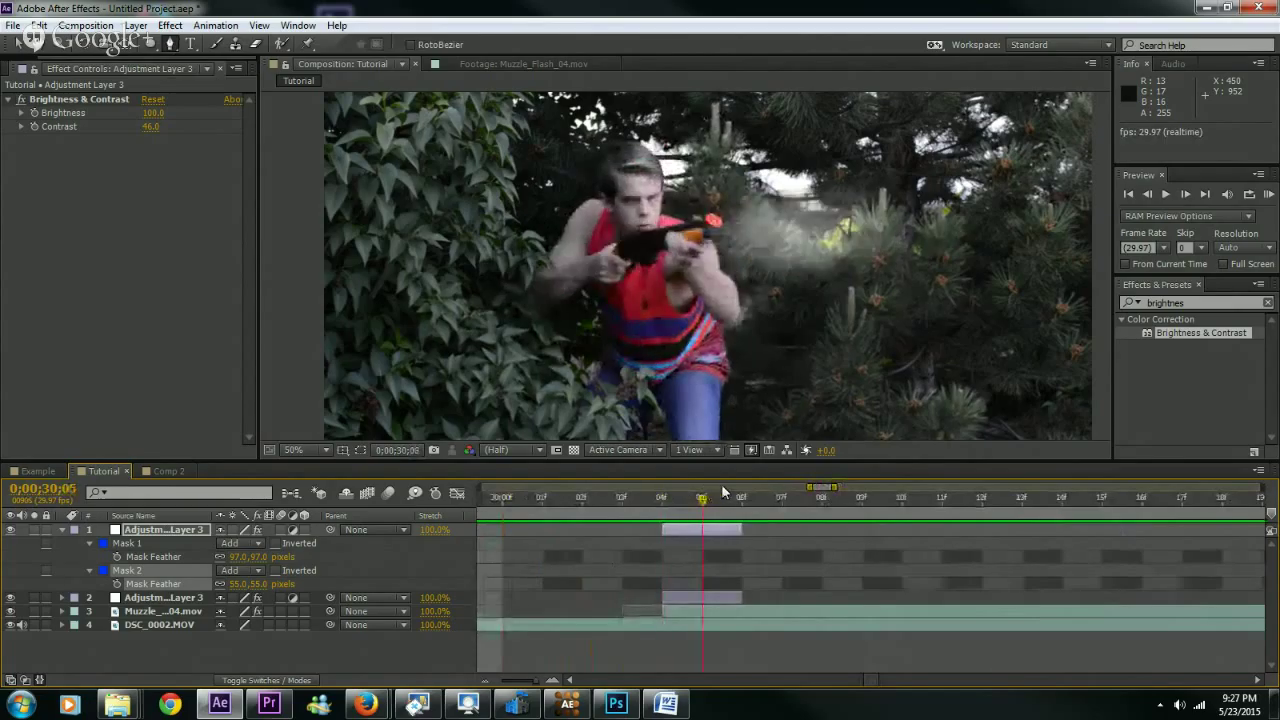
{"action": "left_click", "coordinate": [782, 497]}
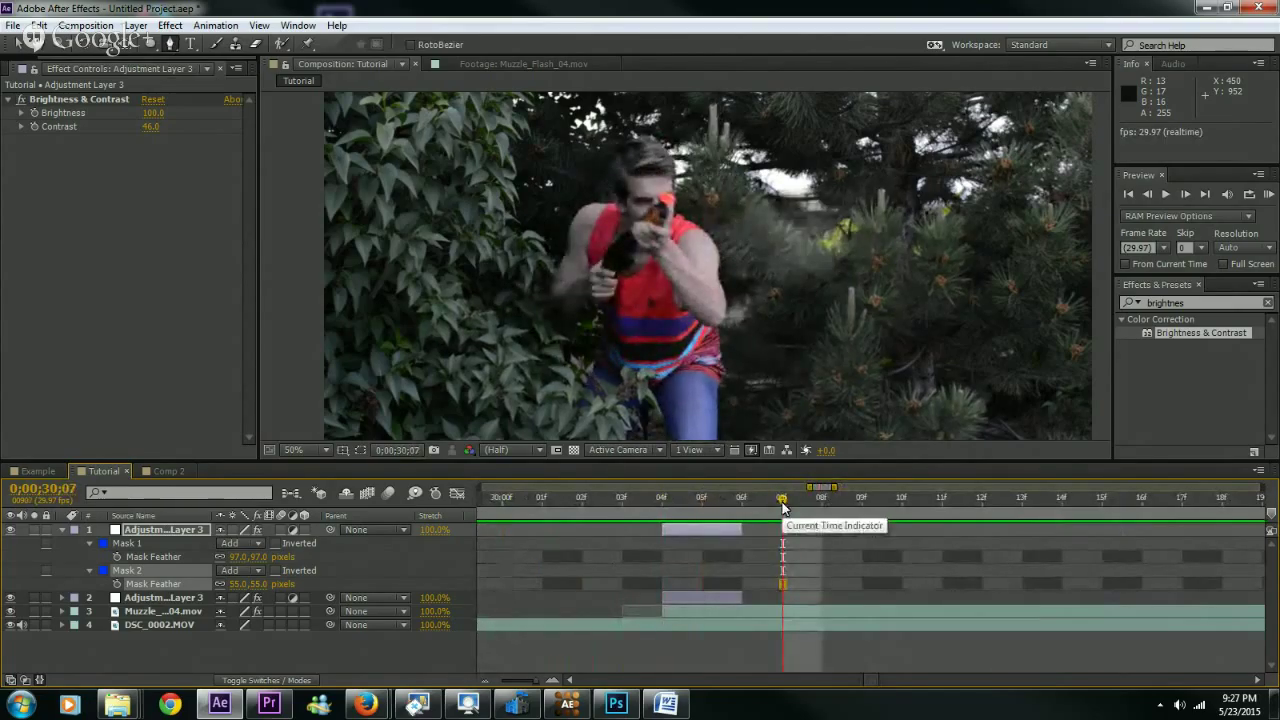
{"action": "left_click", "coordinate": [602, 499]}
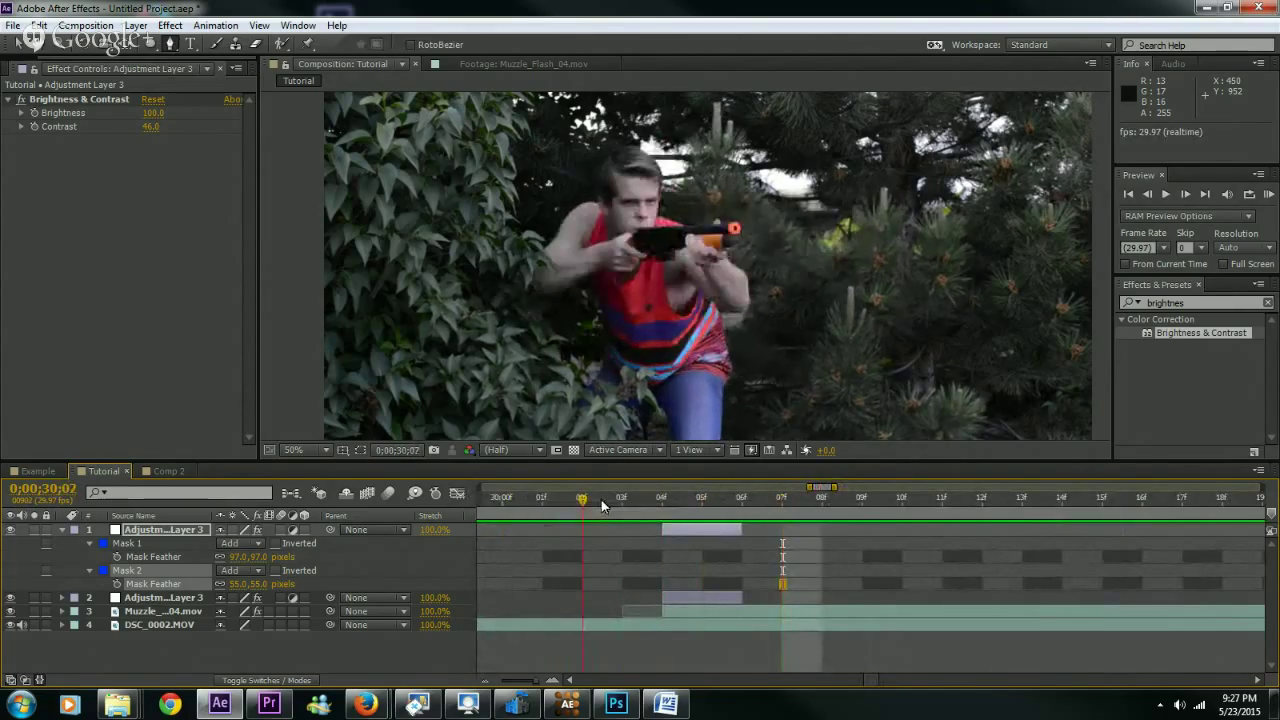
{"action": "left_click", "coordinate": [742, 497]}
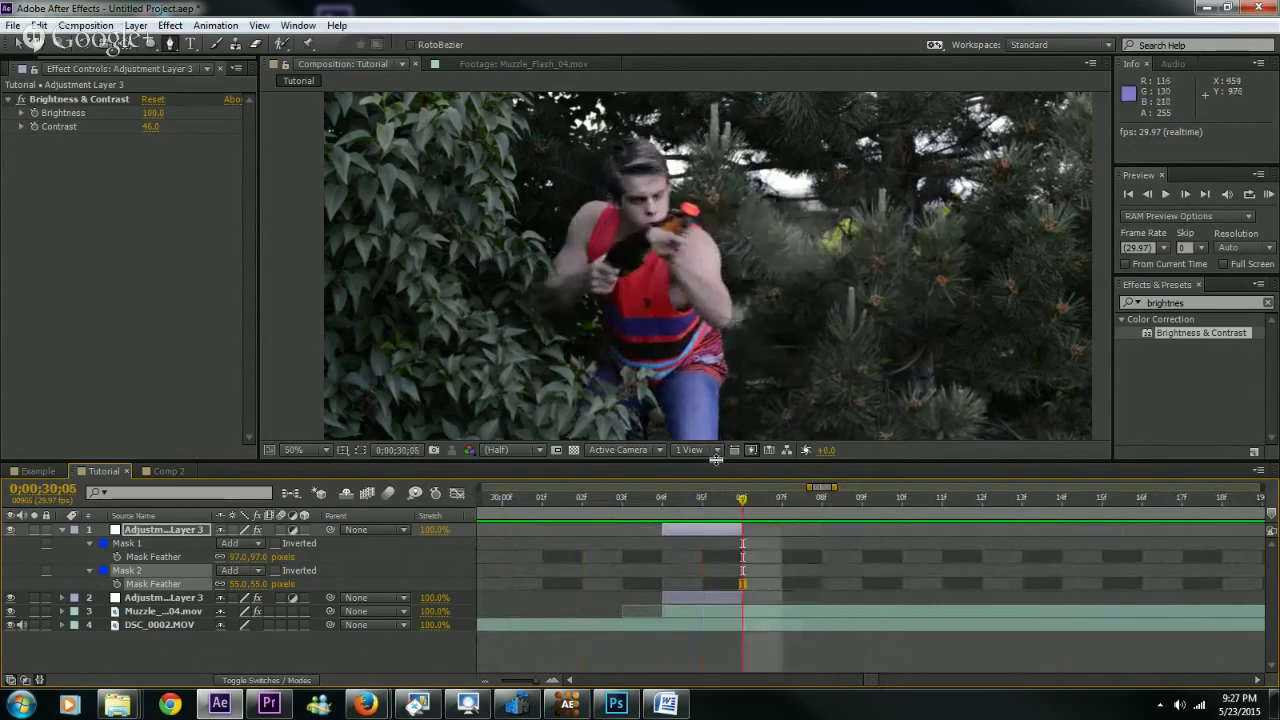
{"action": "left_click", "coordinate": [822, 497]}
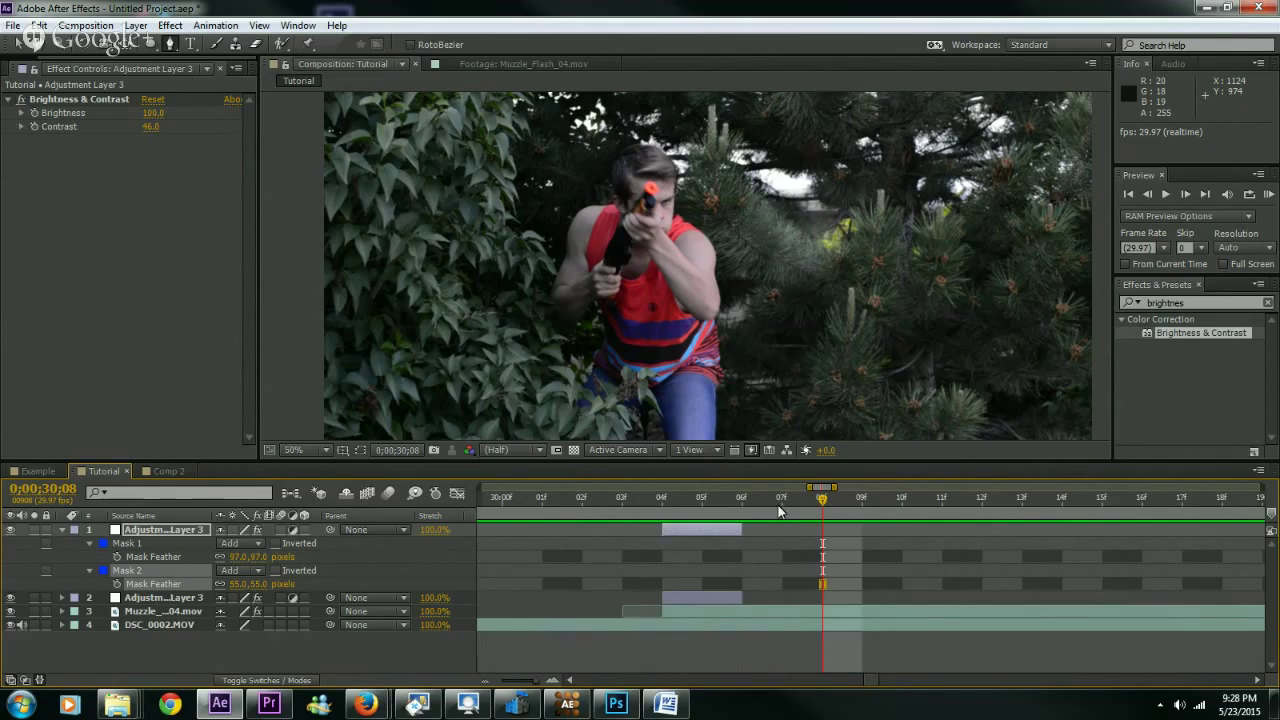
{"action": "left_click_drag", "start_coordinate": [778, 498], "coordinate": [657, 500]}
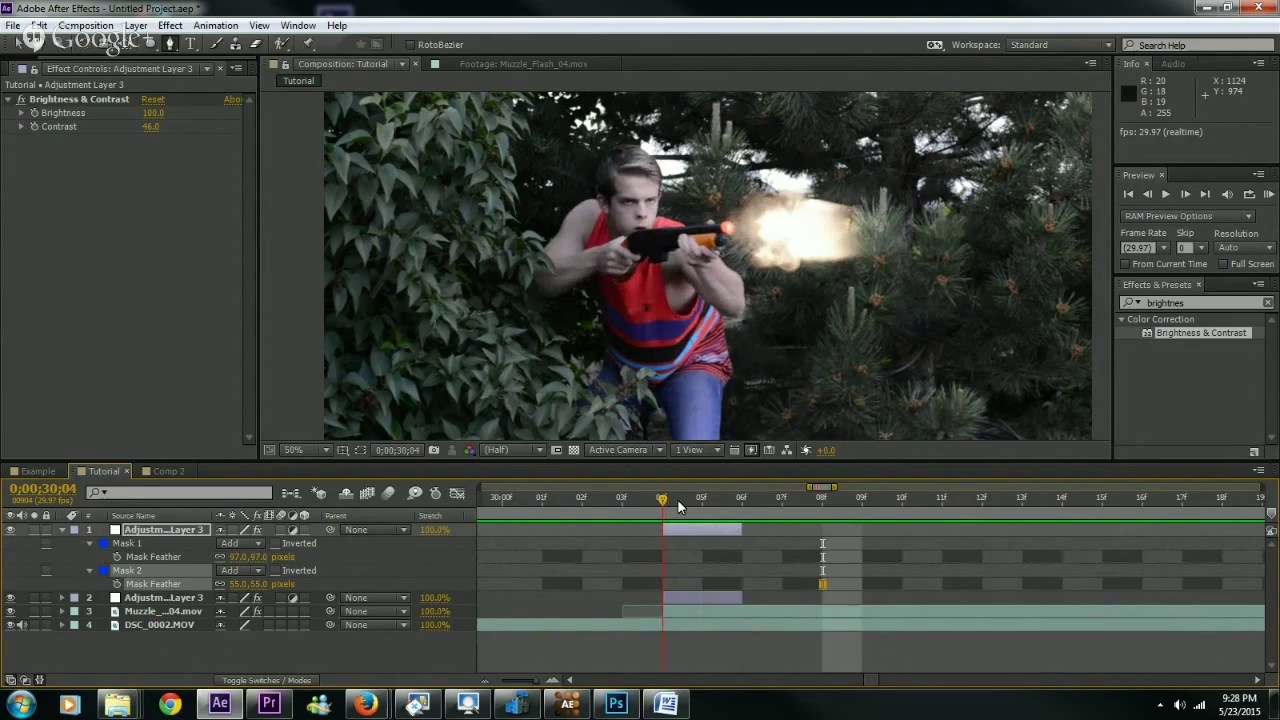
{"action": "left_click", "coordinate": [641, 498]}
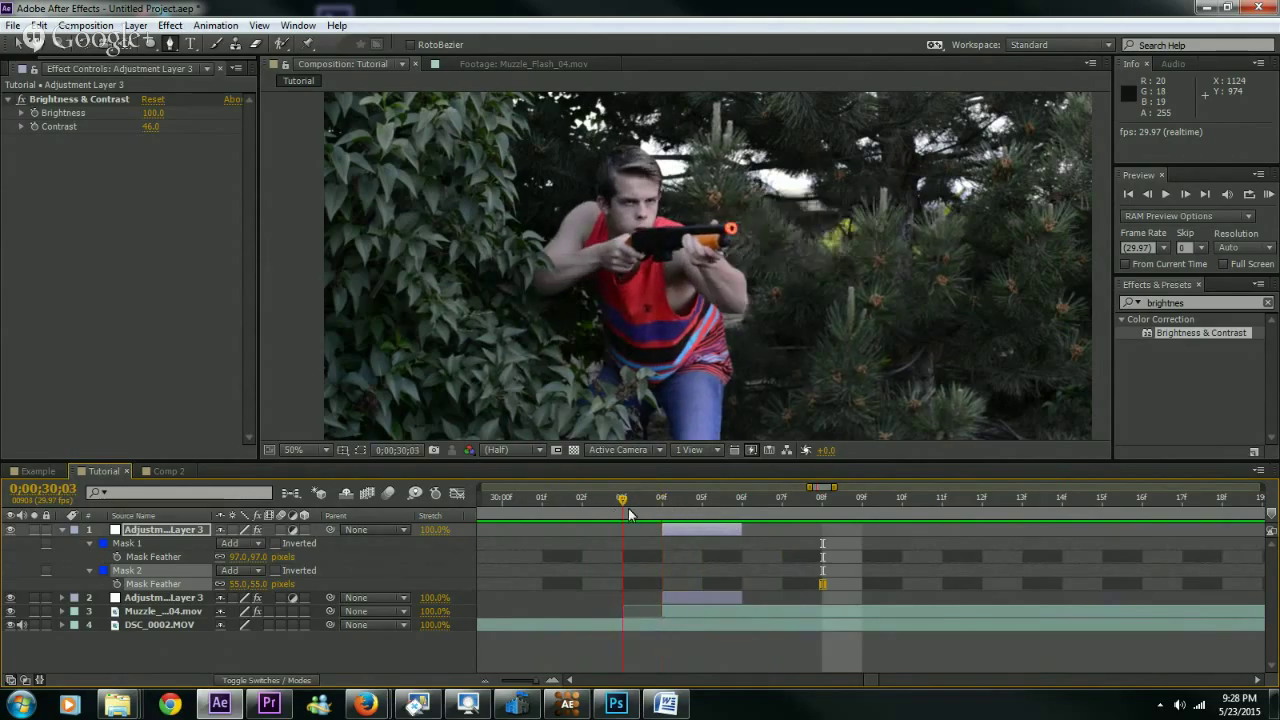
{"action": "mouse_move", "coordinate": [625, 500]}
{"action": "left_mouse_down"}
{"action": "mouse_move", "coordinate": [767, 496]}
{"action": "mouse_move", "coordinate": [622, 500]}
{"action": "left_mouse_up"}
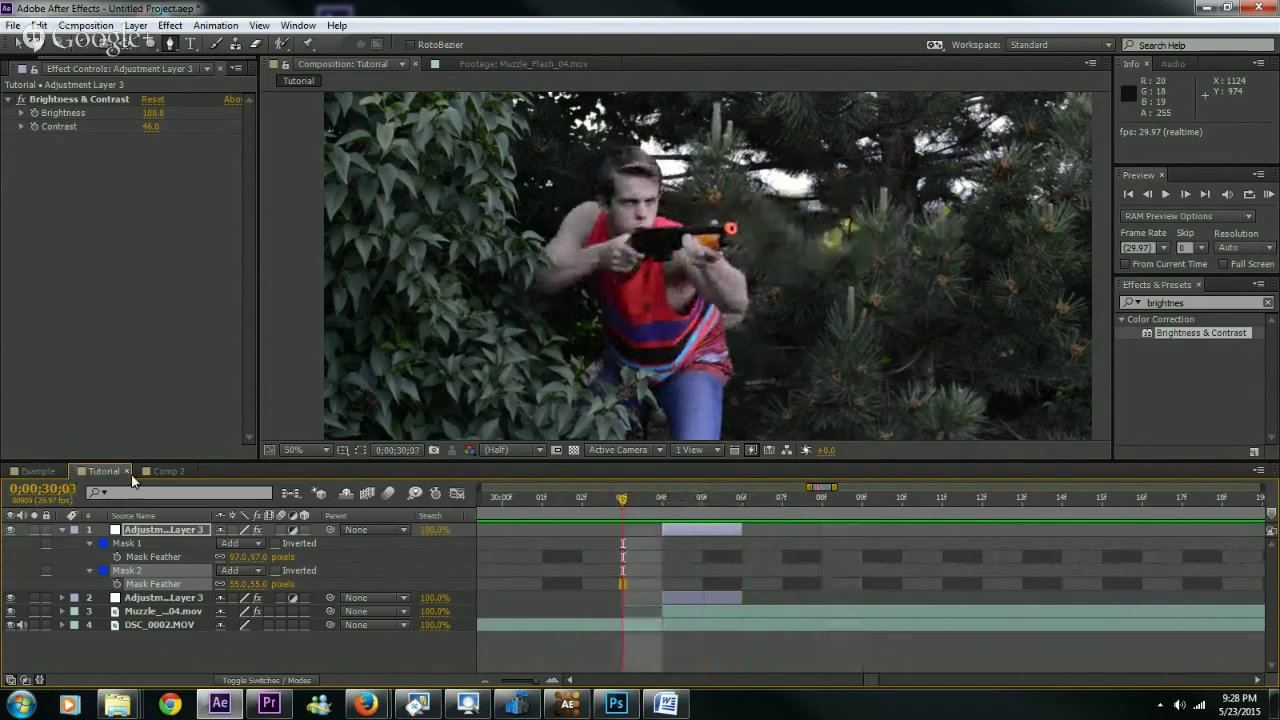
- Switch to the Example composition and scrub through its muzzle flash
{"action": "left_click", "coordinate": [39, 471]}
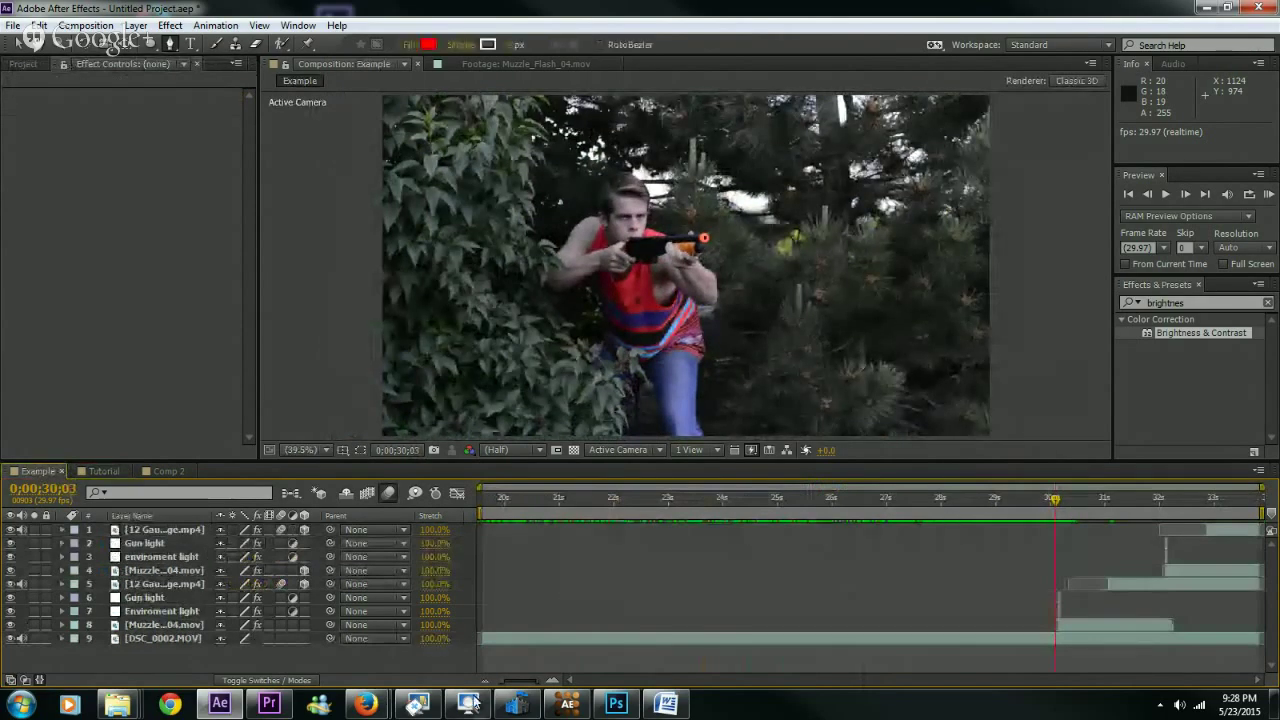
{"action": "scroll", "coordinate": [1120, 495], "scroll_direction": "up", "scroll_amount": 5}
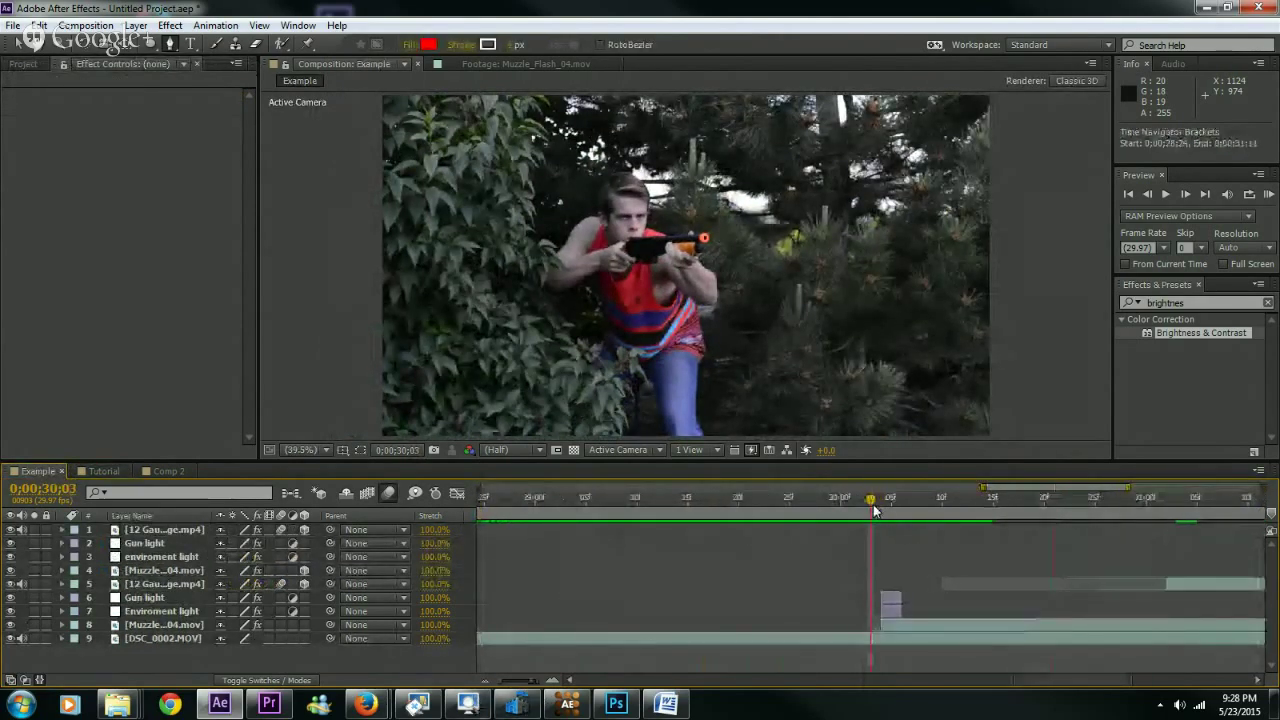
{"action": "left_click_drag", "start_coordinate": [875, 510], "coordinate": [1221, 555]}
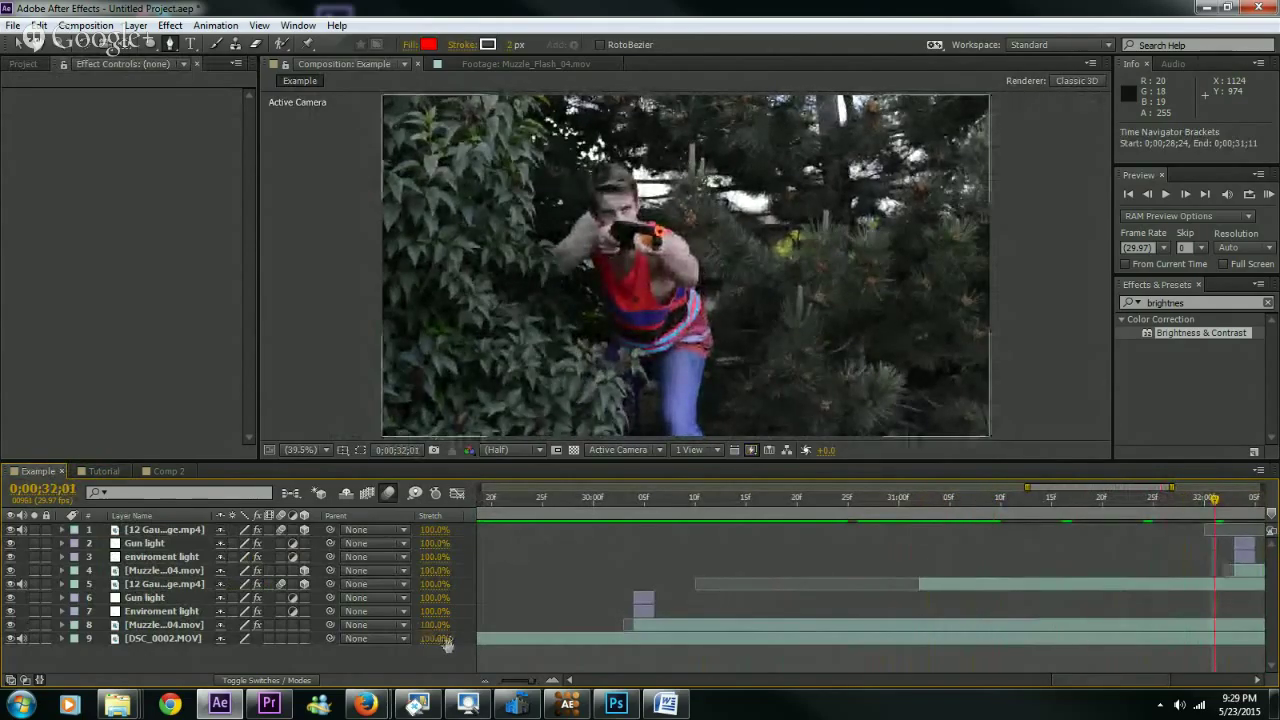
- Return to the Tutorial comp and collapse the Muzzle Flashes folder in the Project panel
{"action": "left_click", "coordinate": [97, 472]}
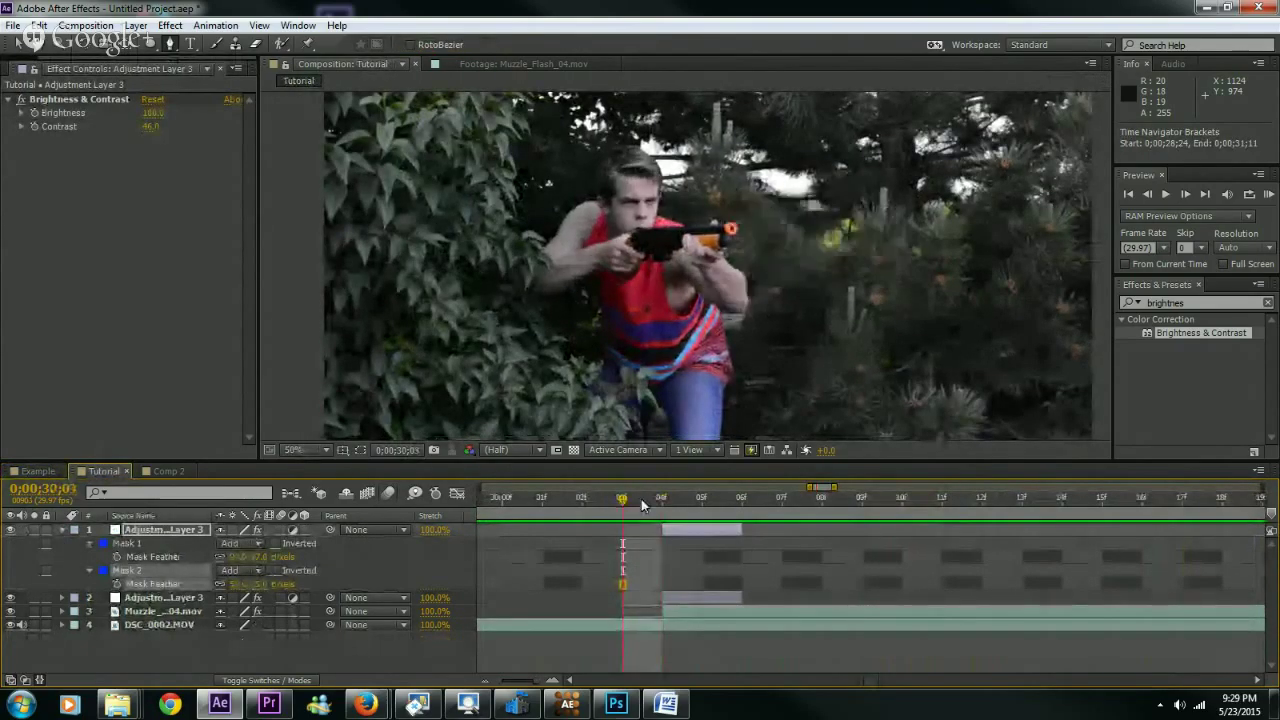
{"action": "left_click", "coordinate": [6, 70]}
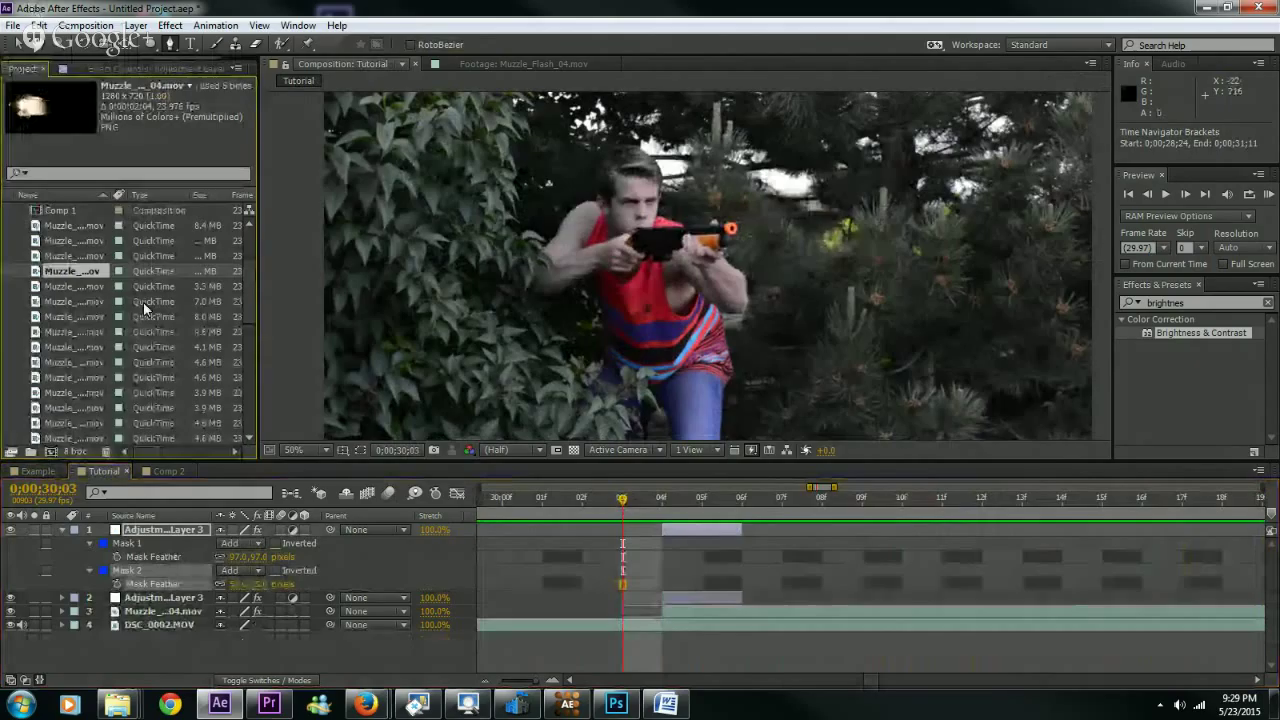
{"action": "scroll", "coordinate": [97, 346], "scroll_direction": "up", "scroll_amount": 5}
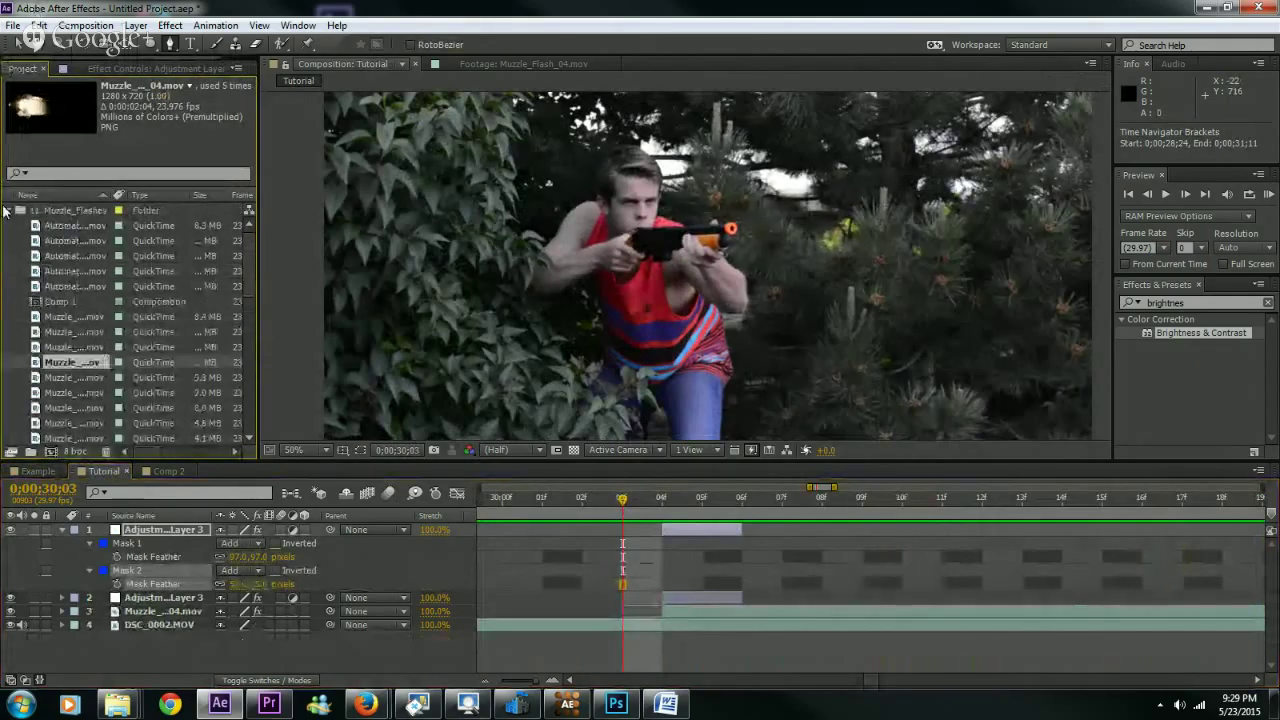
{"action": "left_click", "coordinate": [9, 210]}
{"action": "left_click", "coordinate": [144, 413]}
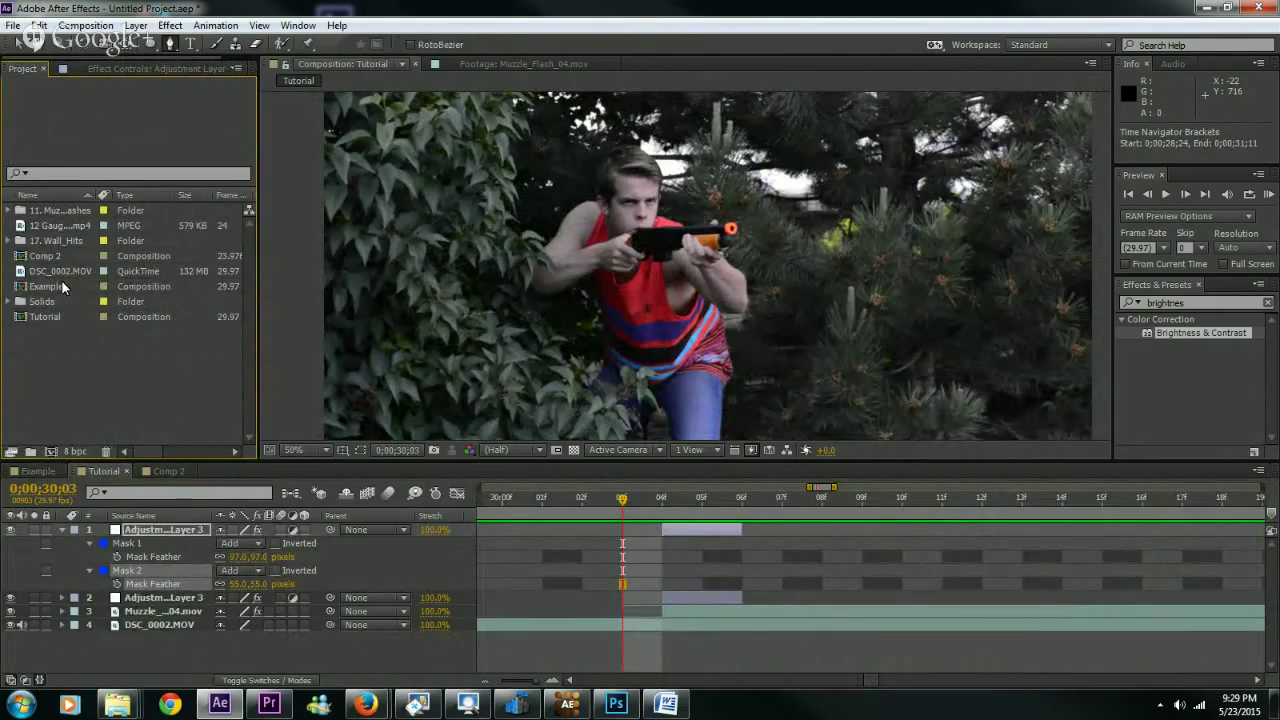
- Open the 12 Gauge Shotgun Shell Spinning footage, then play and scrub it to study the spin
{"action": "double_click", "coordinate": [55, 225]}
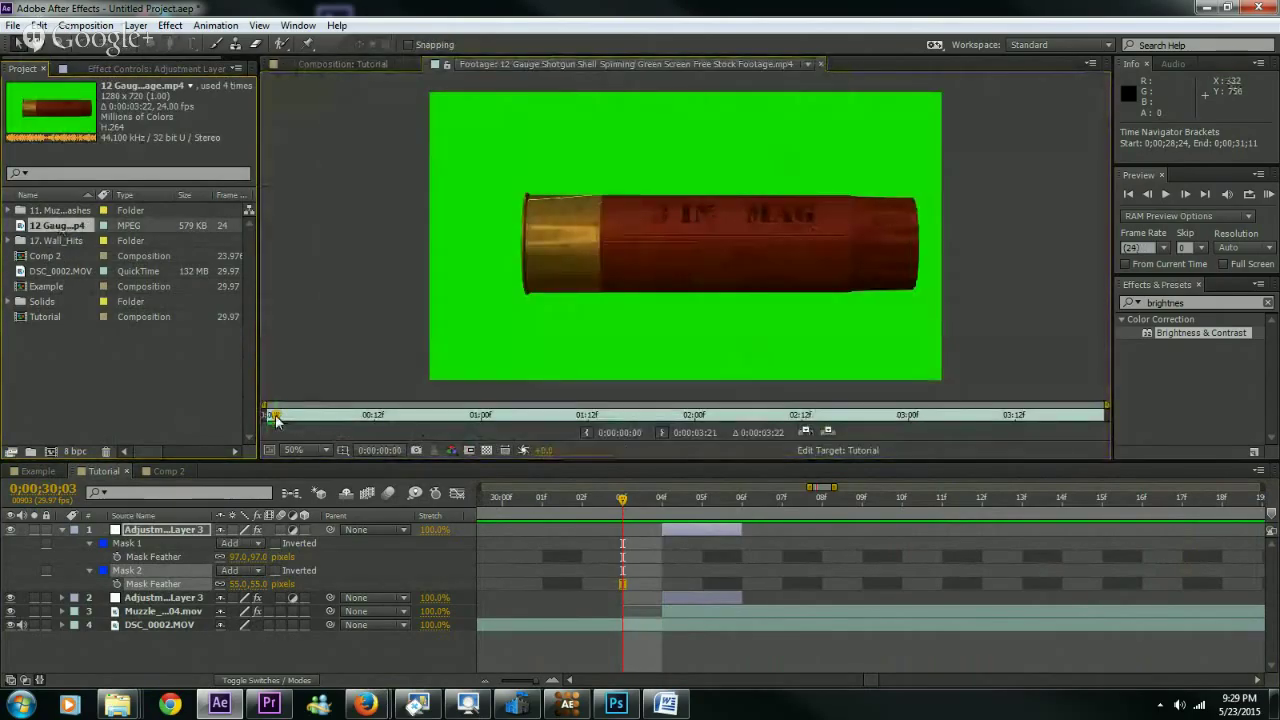
{"action": "mouse_move", "coordinate": [283, 418]}
{"action": "left_mouse_down"}
{"action": "mouse_move", "coordinate": [700, 416]}
{"action": "mouse_move", "coordinate": [792, 430]}
{"action": "mouse_move", "coordinate": [1061, 419]}
{"action": "mouse_move", "coordinate": [275, 412]}
{"action": "left_mouse_up"}
{"action": "key", "text": "space"}
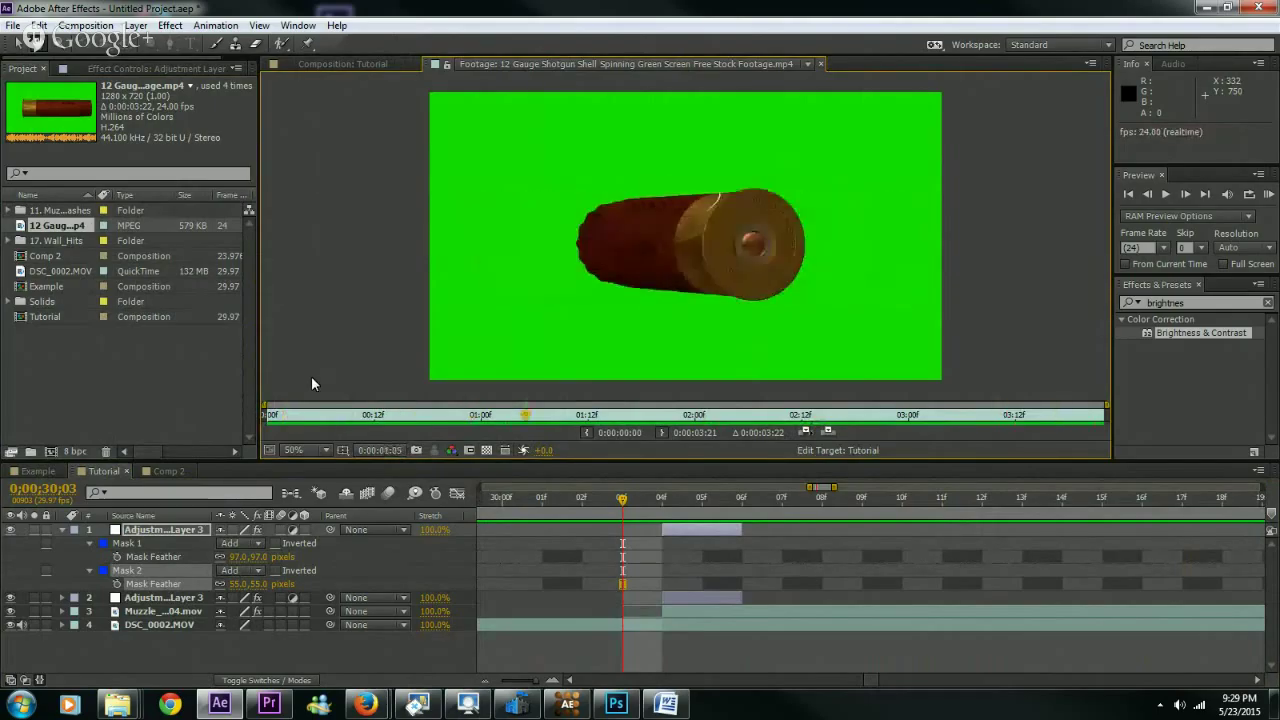
{"action": "left_click_drag", "start_coordinate": [400, 414], "coordinate": [784, 414]}
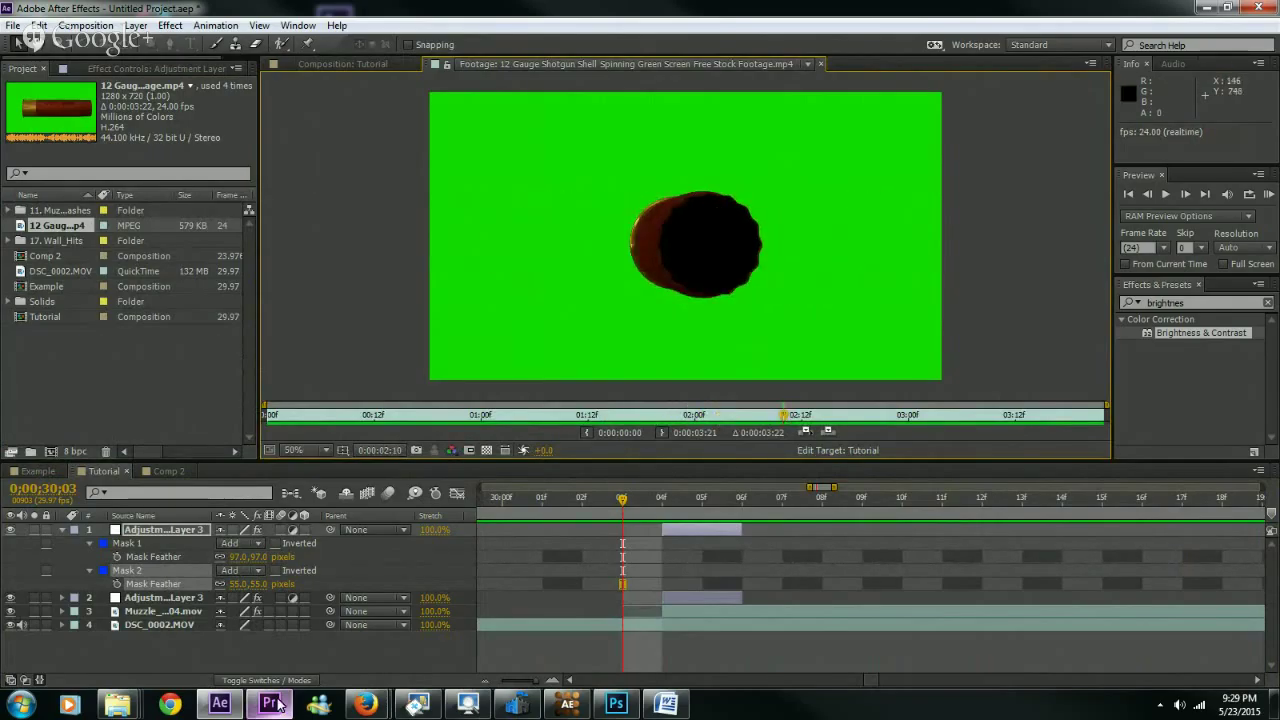
{"action": "mouse_move", "coordinate": [285, 697]}
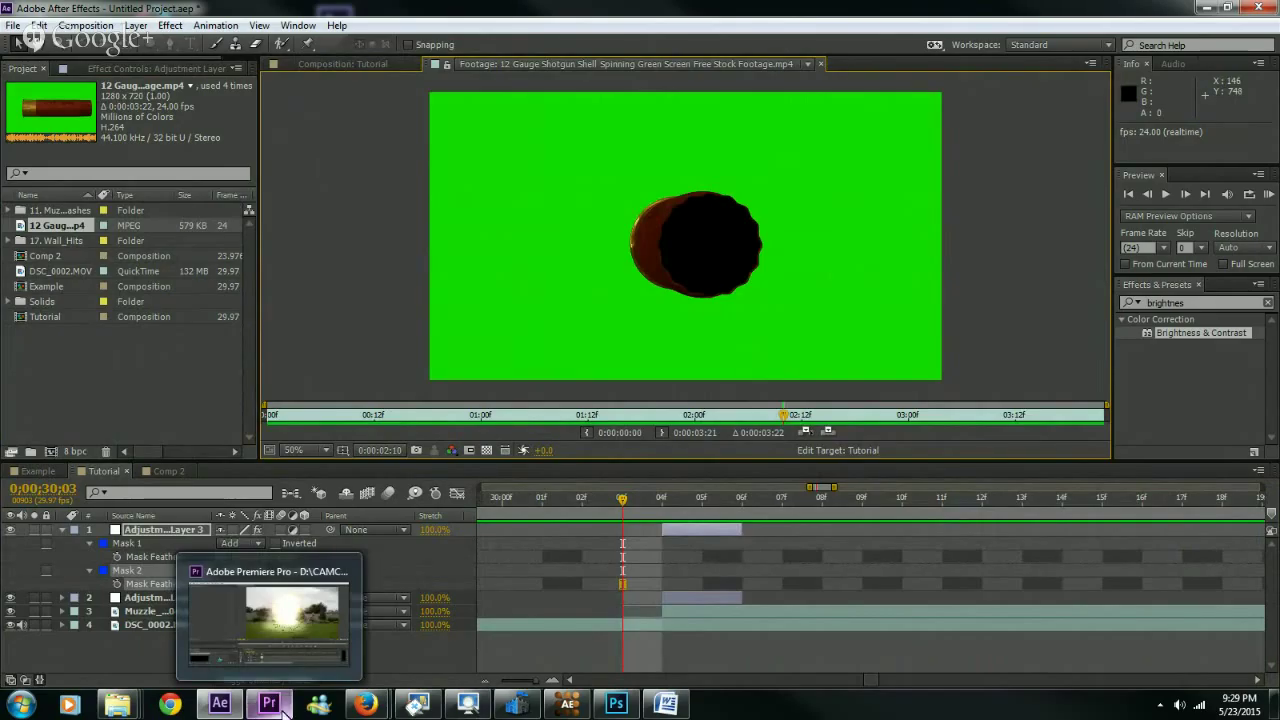
{"action": "left_click_drag", "start_coordinate": [630, 421], "coordinate": [452, 423]}
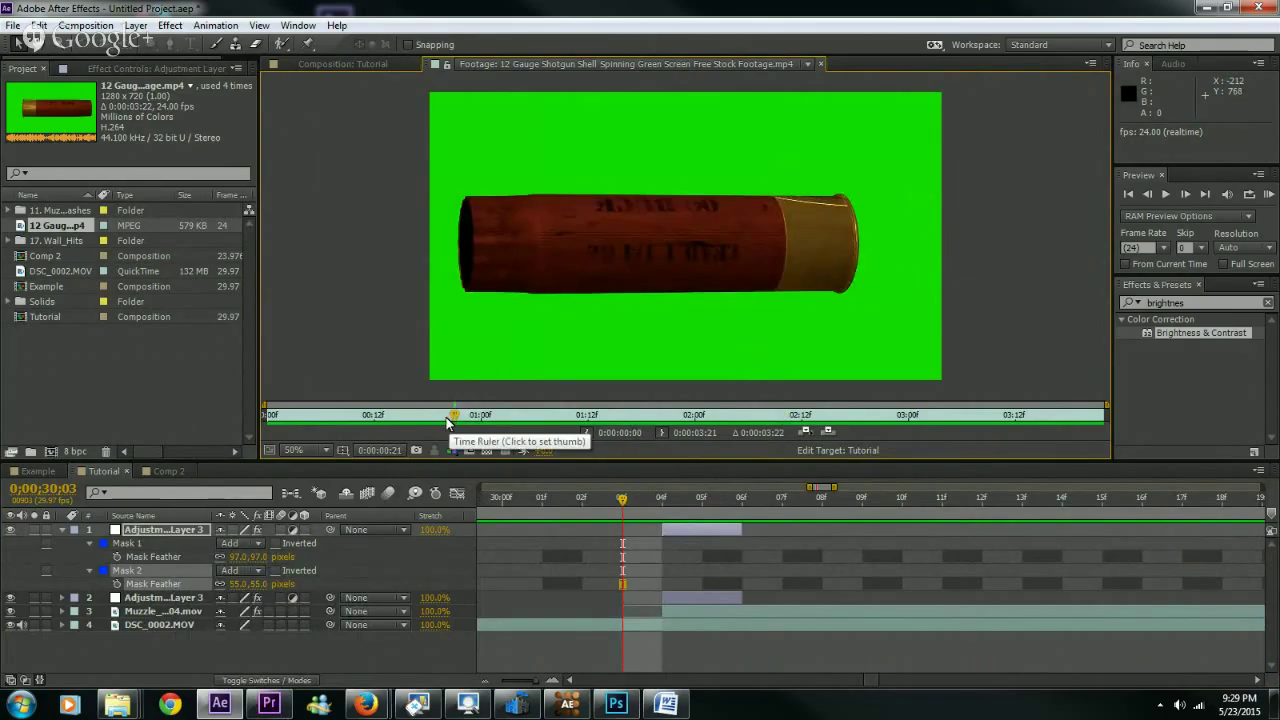
{"action": "mouse_move", "coordinate": [452, 423]}
{"action": "left_mouse_down"}
{"action": "mouse_move", "coordinate": [403, 418]}
{"action": "mouse_move", "coordinate": [992, 428]}
{"action": "mouse_move", "coordinate": [366, 432]}
{"action": "mouse_move", "coordinate": [632, 434]}
{"action": "mouse_move", "coordinate": [600, 436]}
{"action": "mouse_move", "coordinate": [613, 443]}
{"action": "mouse_move", "coordinate": [790, 432]}
{"action": "mouse_move", "coordinate": [713, 432]}
{"action": "left_mouse_up"}
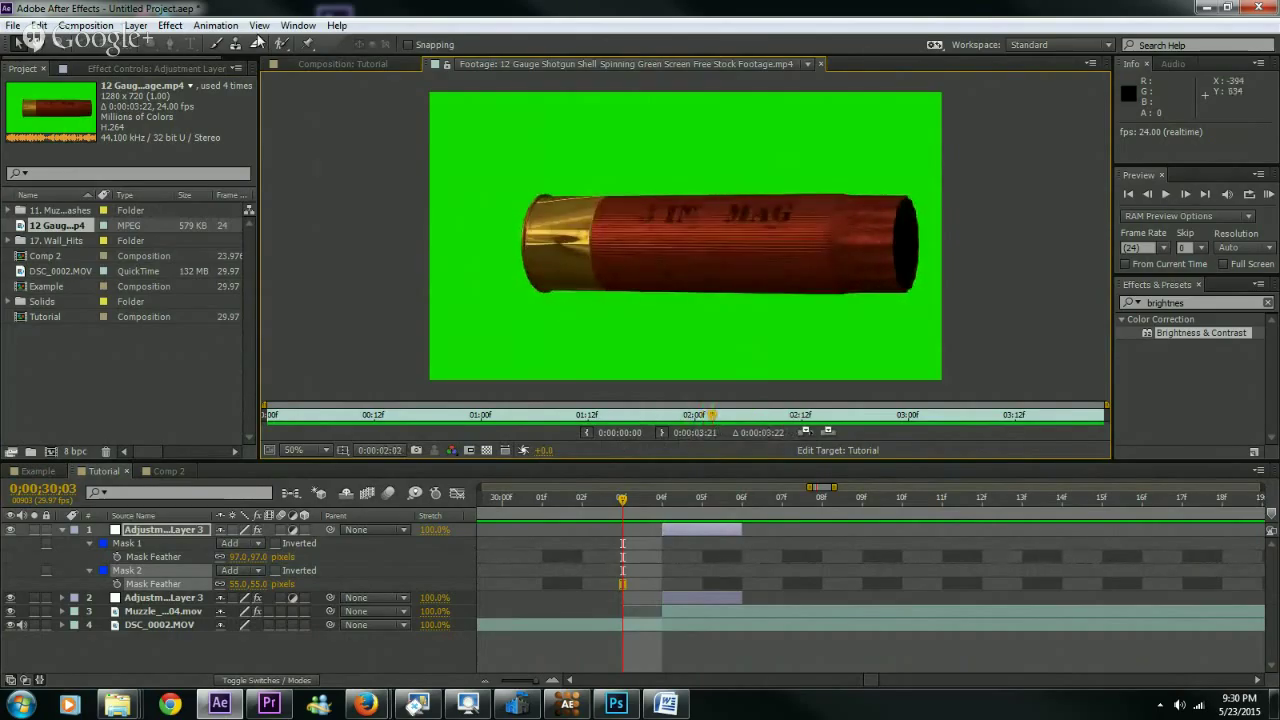
{"action": "left_click", "coordinate": [319, 63]}
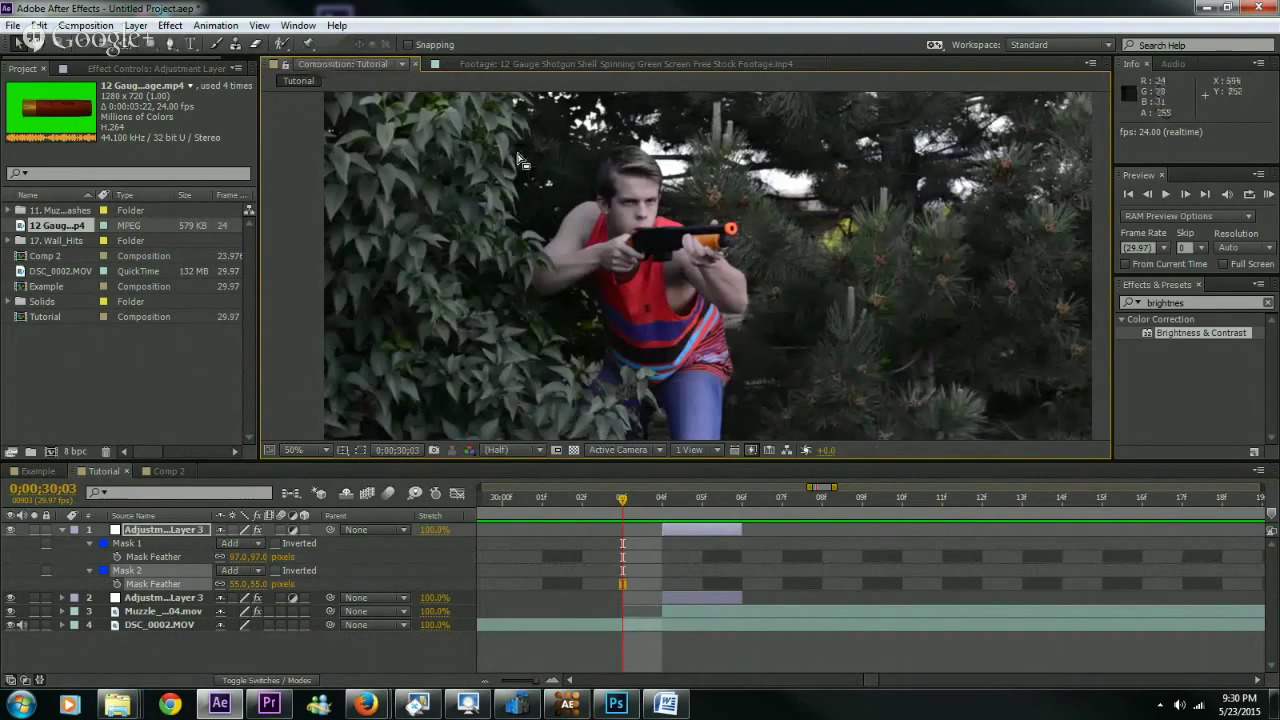
- Add the 12 Gauge shell clip as the top layer, starting at the muzzle-flash frame around 0;00;30;04
{"action": "left_click", "coordinate": [62, 530]}
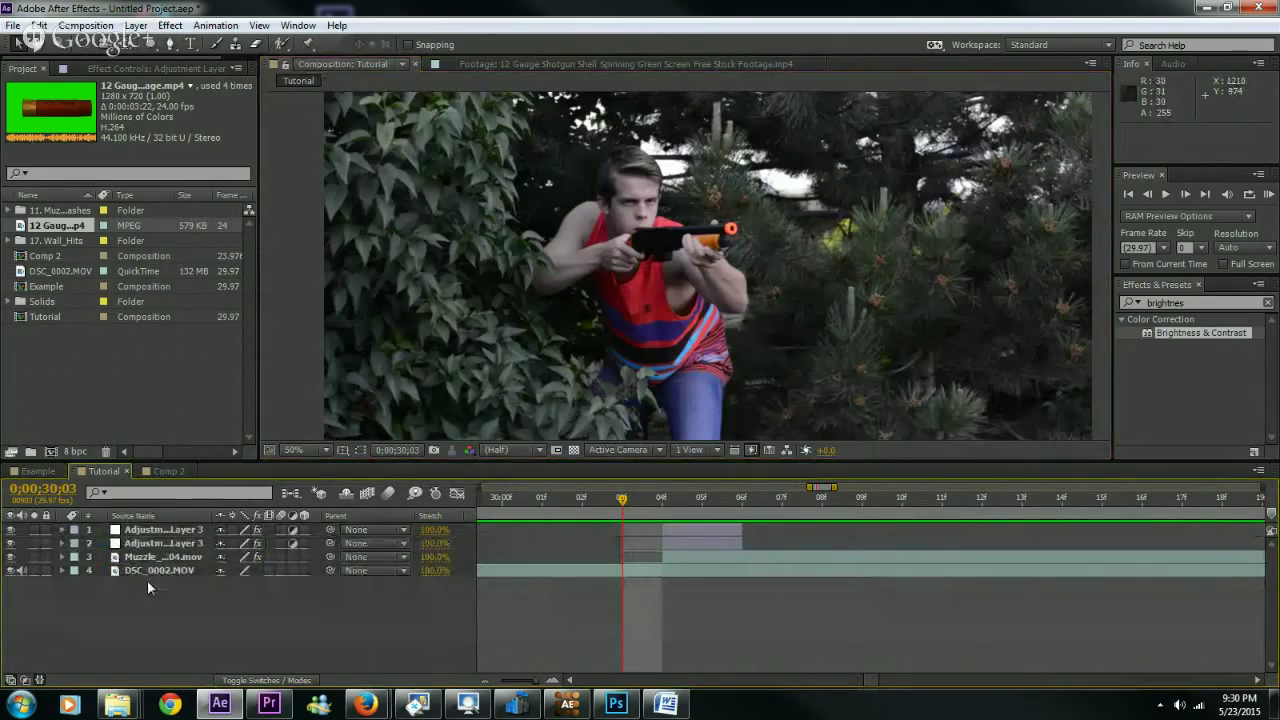
{"action": "left_click_drag", "start_coordinate": [50, 225], "coordinate": [157, 530]}
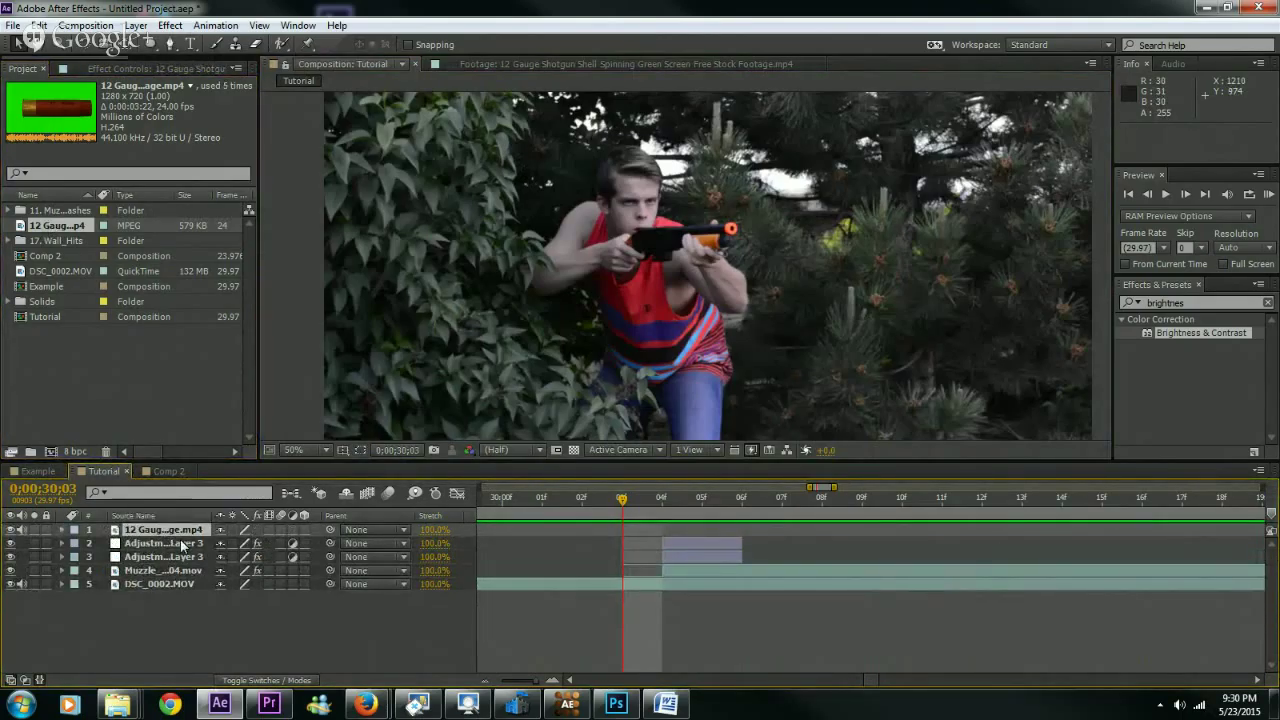
{"action": "left_click_drag", "start_coordinate": [628, 500], "coordinate": [662, 500]}
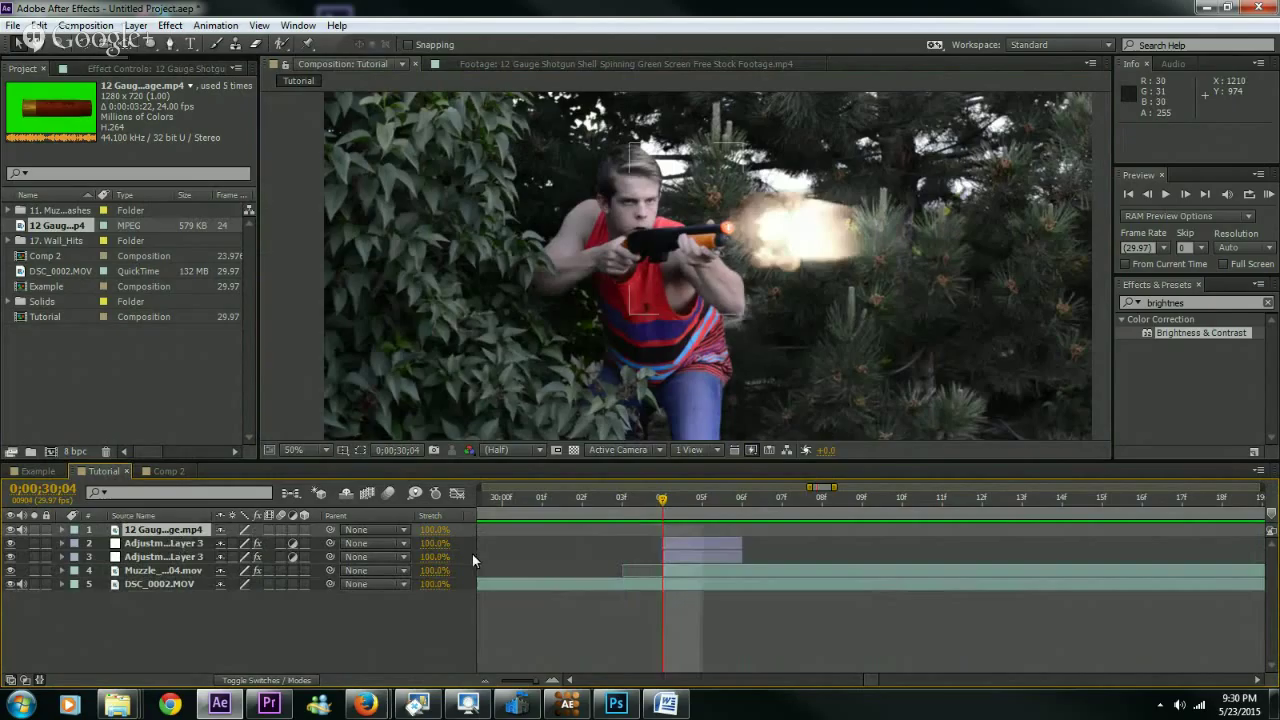
{"action": "left_click_drag", "start_coordinate": [530, 681], "coordinate": [490, 681]}
{"action": "left_click_drag", "start_coordinate": [535, 529], "coordinate": [869, 543]}
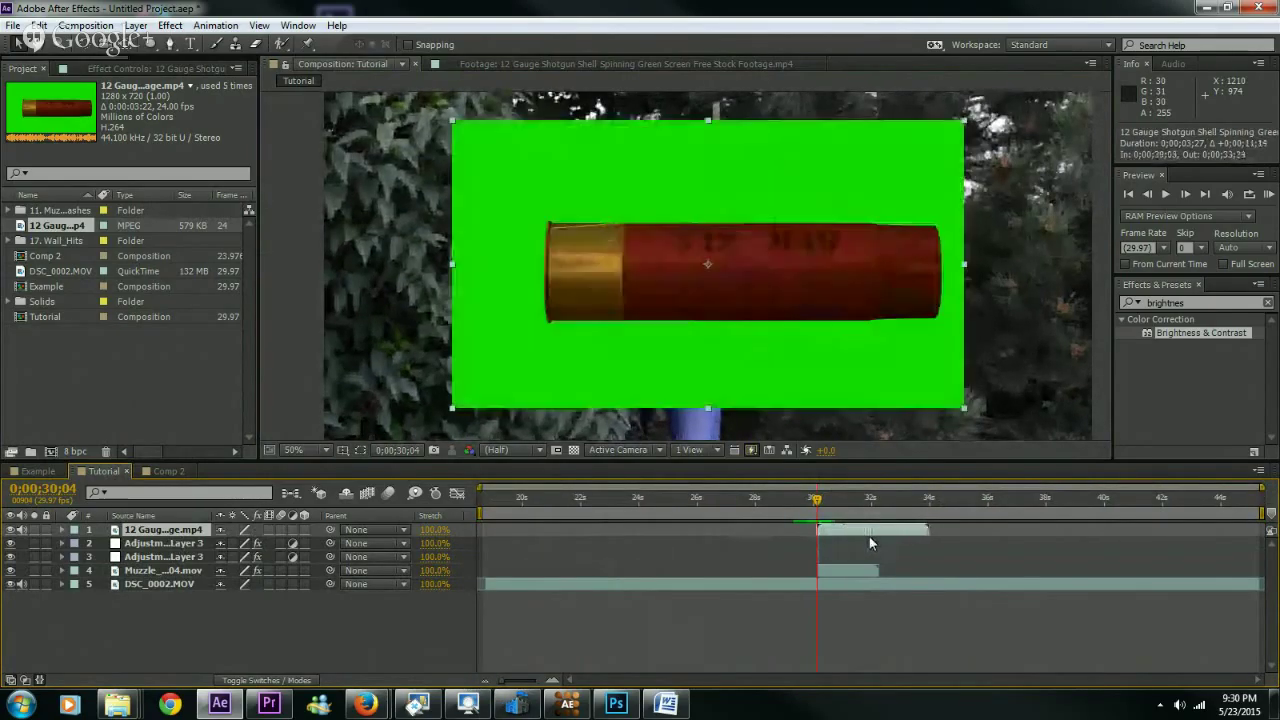
{"action": "key", "text": "equal"}
{"action": "key", "text": "equal"}
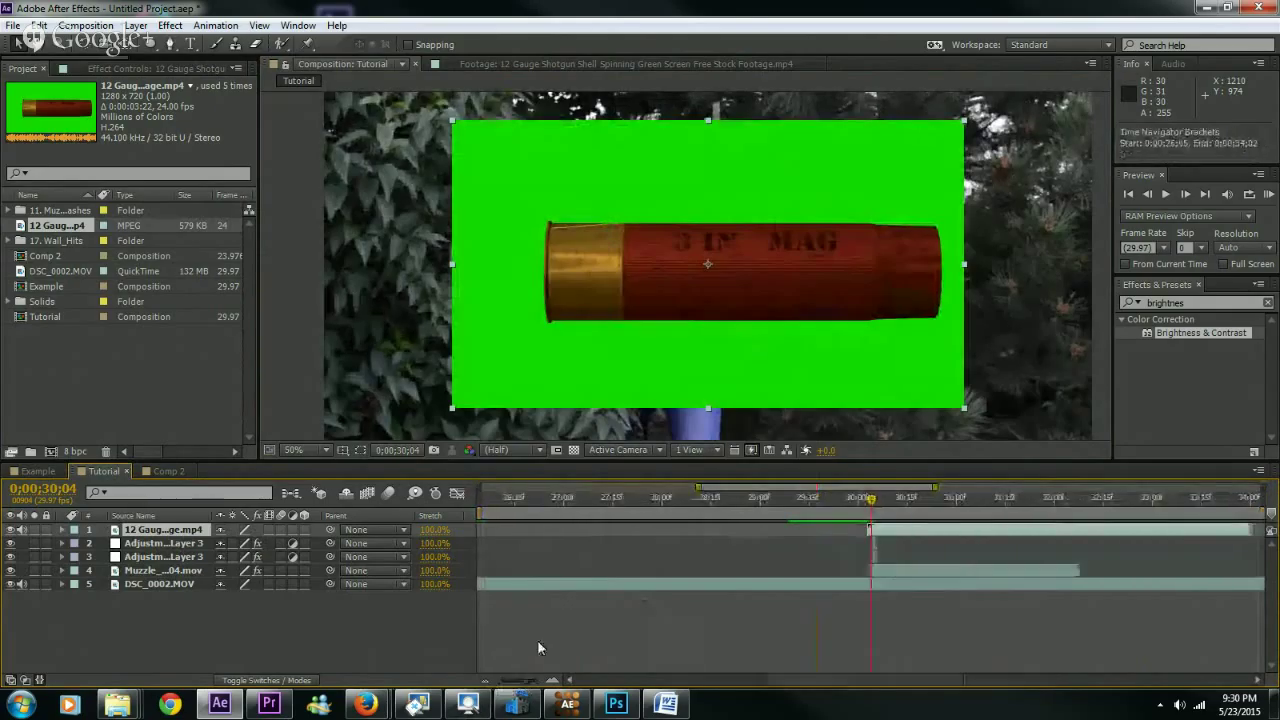
- Scale the 12 Gauge shell layer down to about 11% near the barrel
{"action": "key", "text": "s"}
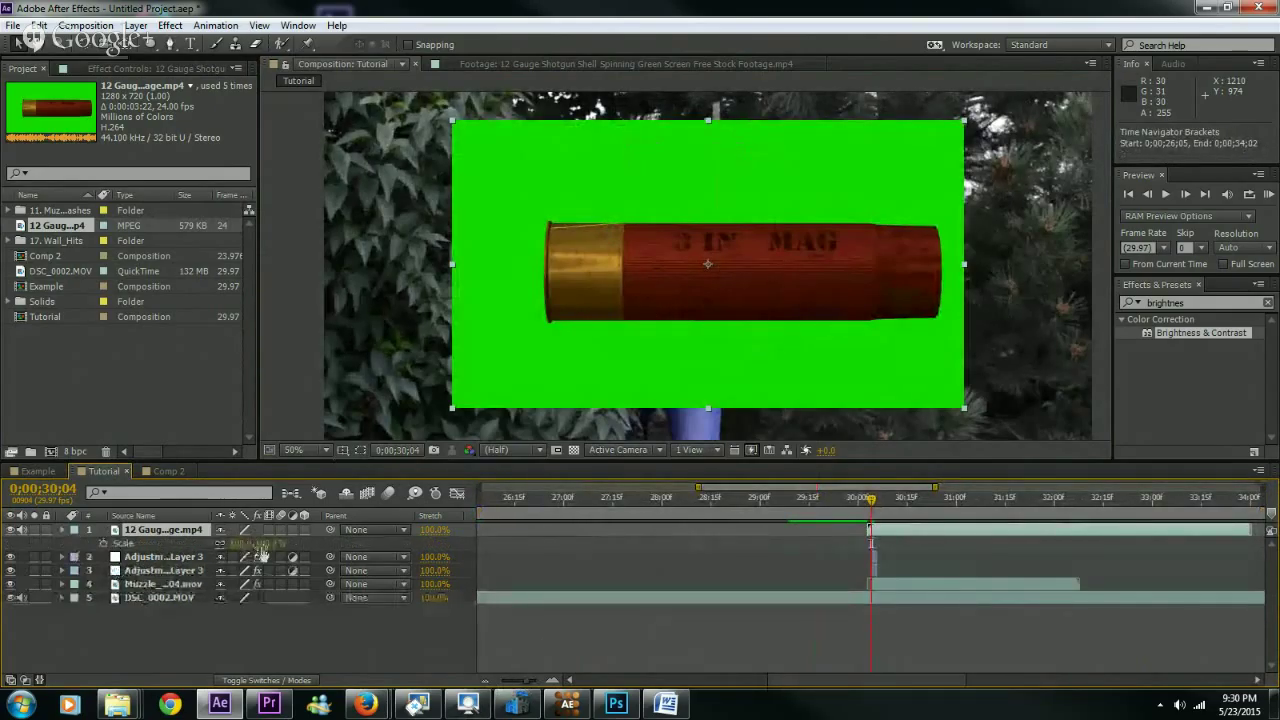
{"action": "left_click_drag", "start_coordinate": [258, 543], "coordinate": [208, 560]}
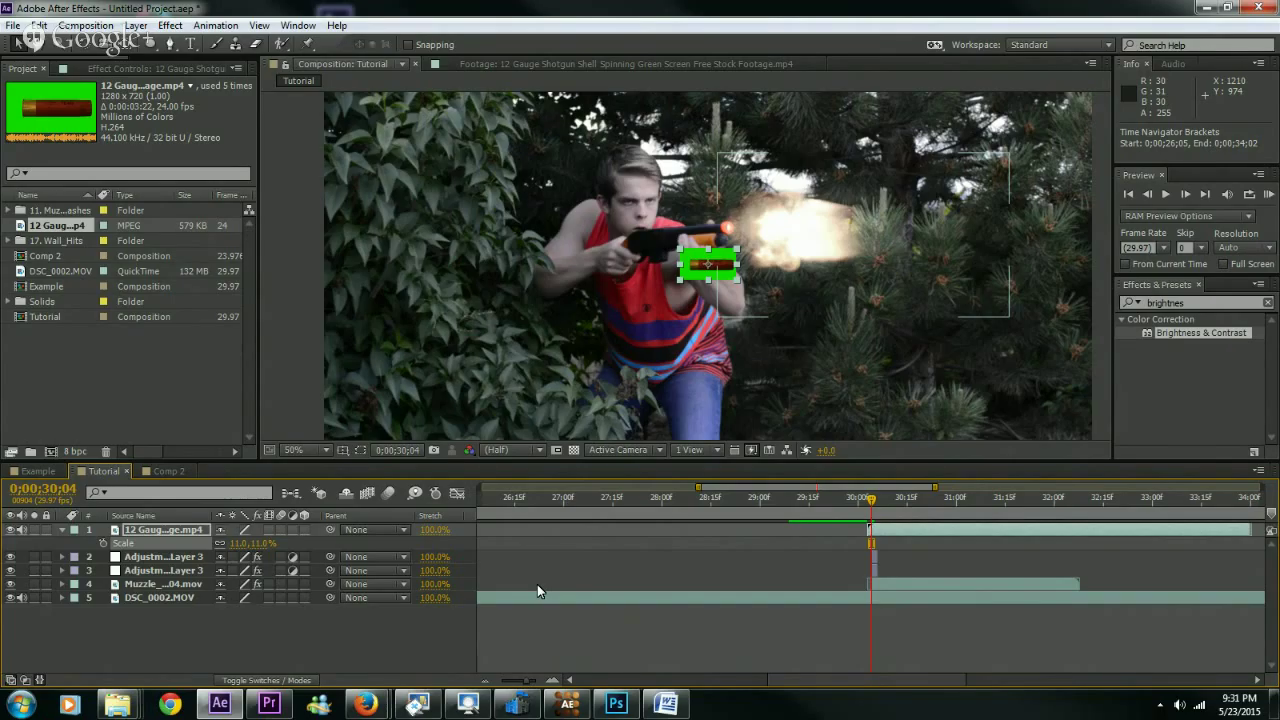
{"action": "left_click_drag", "start_coordinate": [524, 681], "coordinate": [536, 686]}
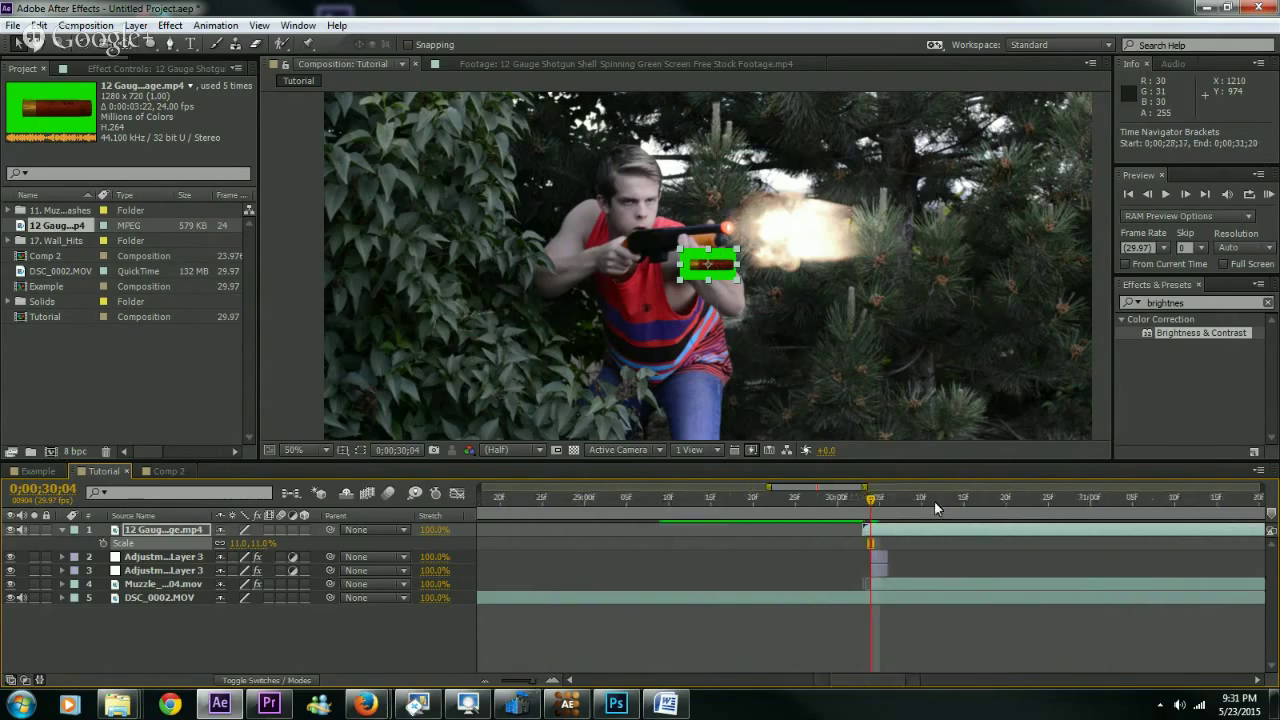
{"action": "left_click", "coordinate": [879, 504]}
- Play through the shot and magnify the viewer over the gun and shell
{"action": "left_click_drag", "start_coordinate": [879, 504], "coordinate": [873, 504]}
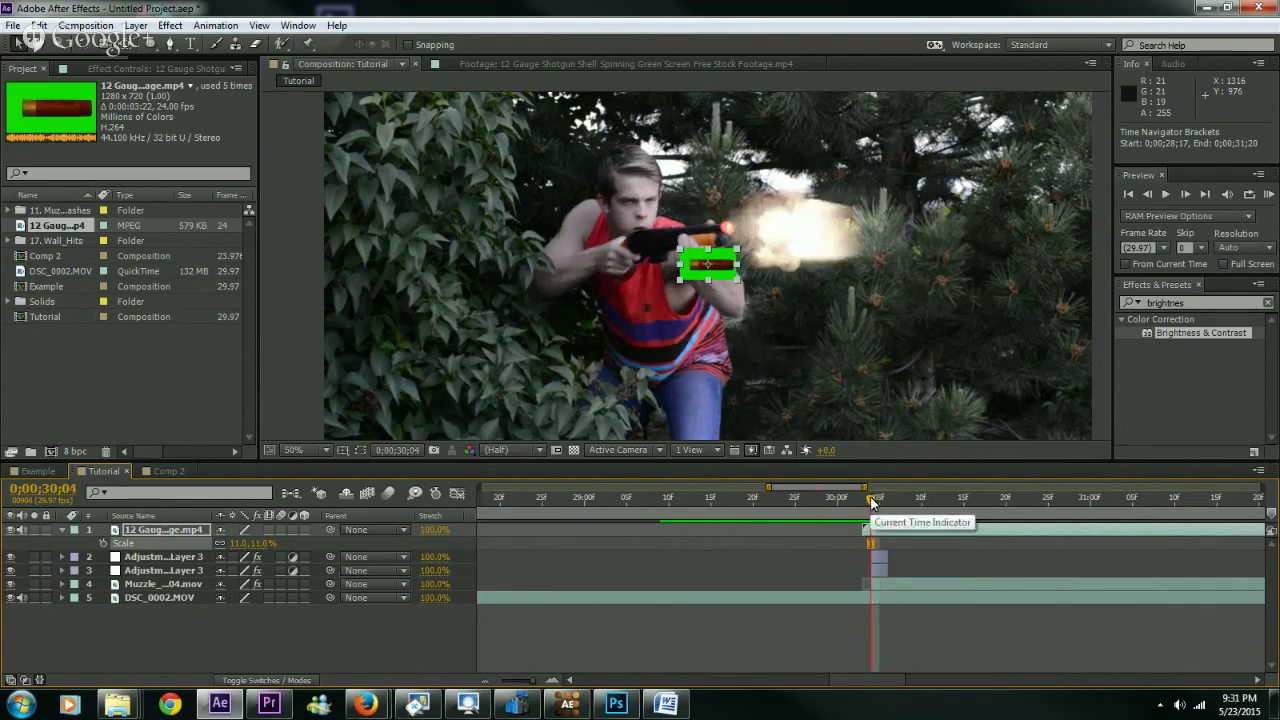
{"action": "key", "text": "space"}
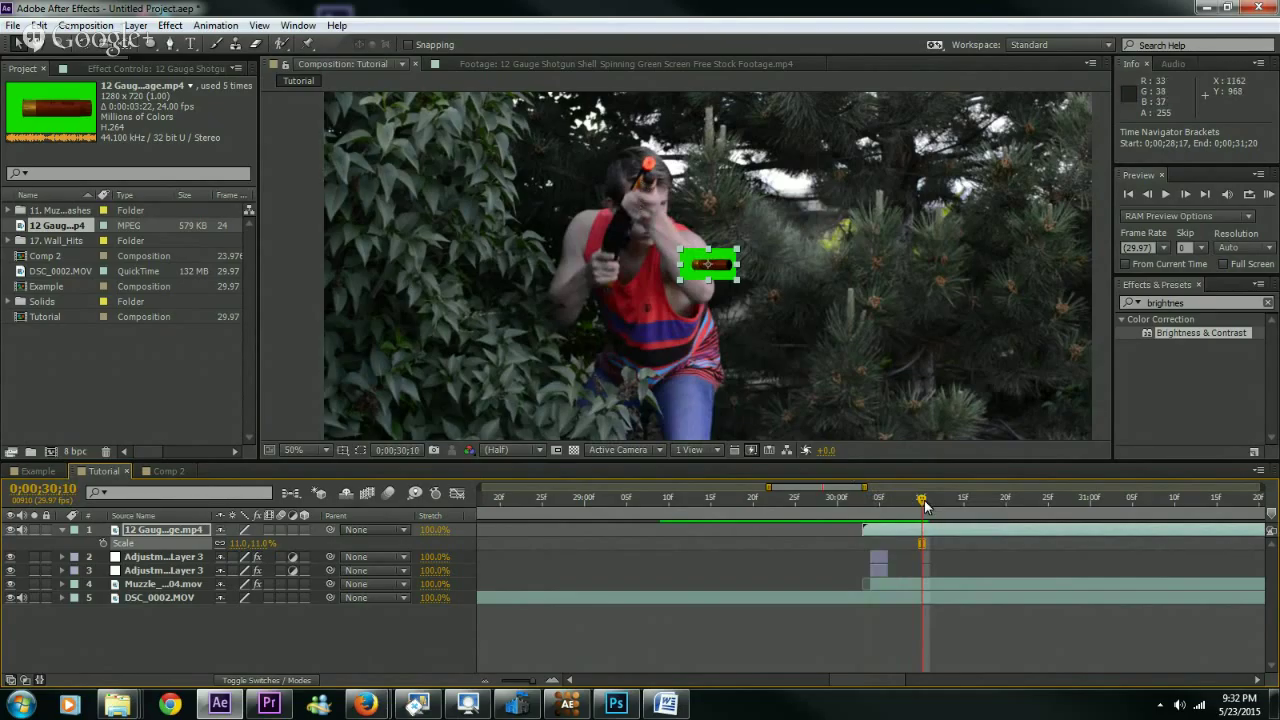
{"action": "left_click_drag", "start_coordinate": [922, 502], "coordinate": [1100, 478]}
{"action": "scroll", "coordinate": [683, 221], "scroll_direction": "up", "scroll_amount": 4}
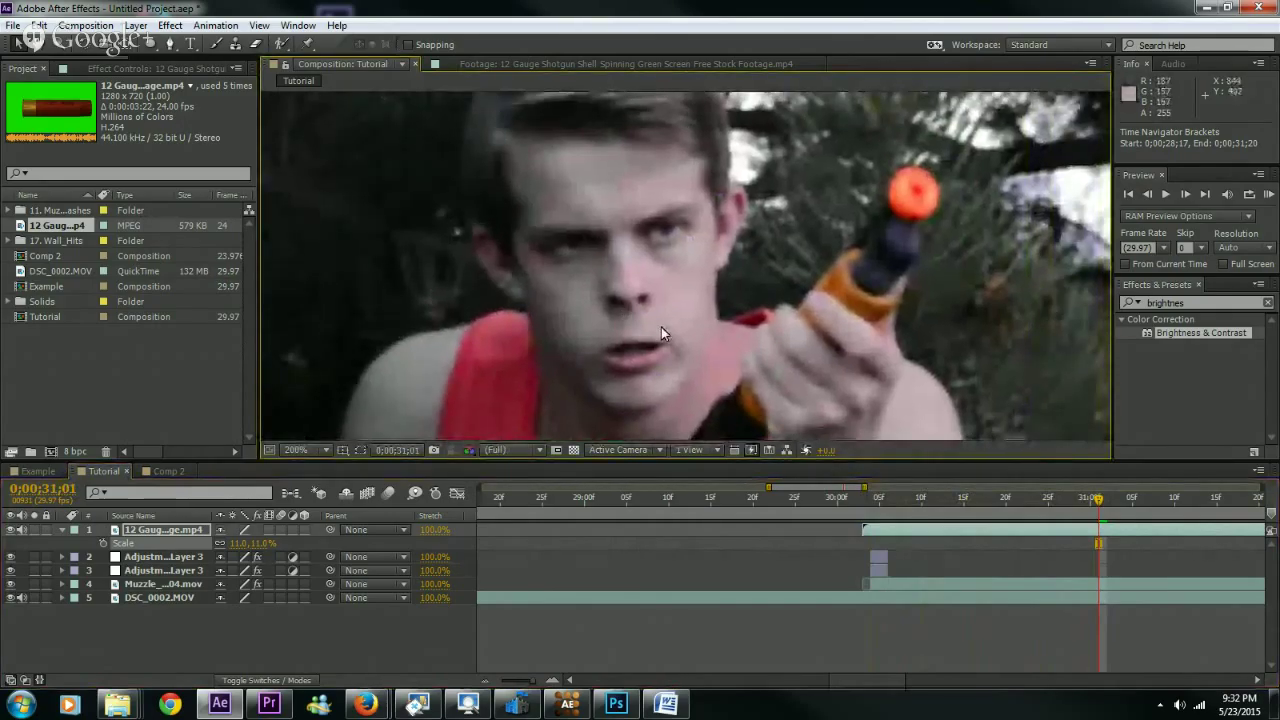
{"action": "left_click_drag", "start_coordinate": [687, 340], "coordinate": [809, 322]}
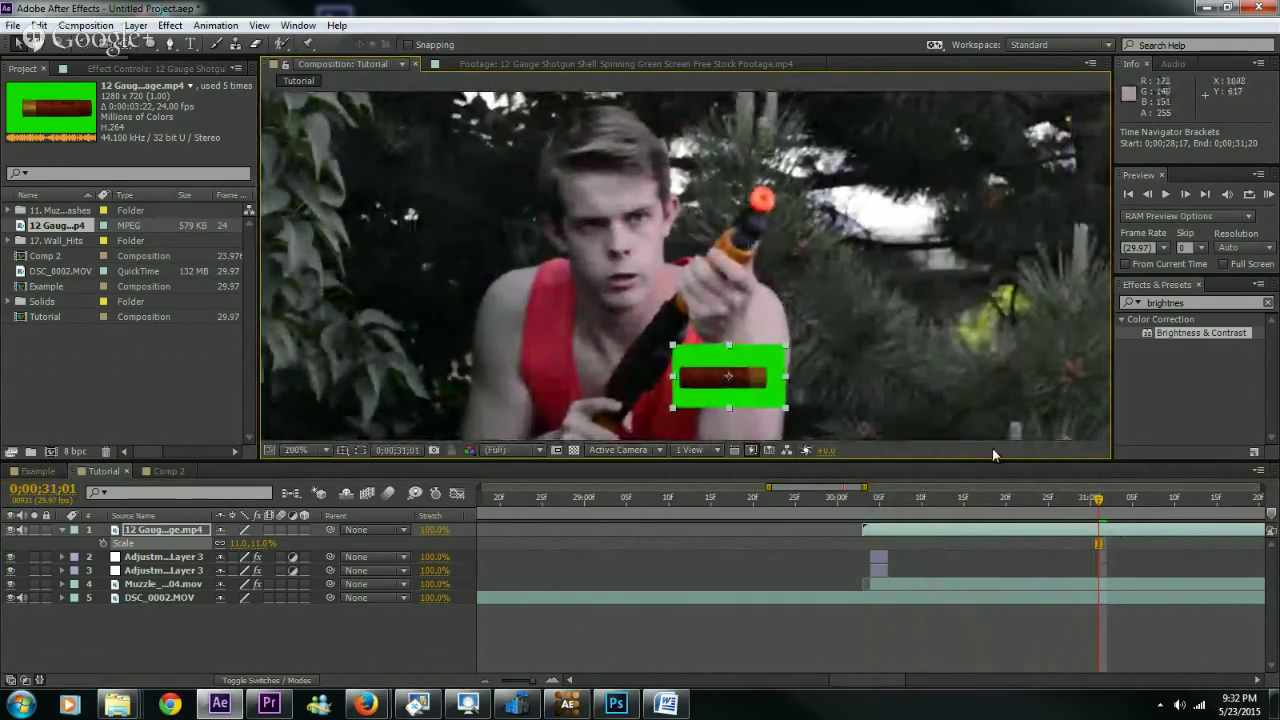
- Step frame by frame to the pump-action frame at 0;00;31;02
{"action": "left_click", "coordinate": [1181, 194]}
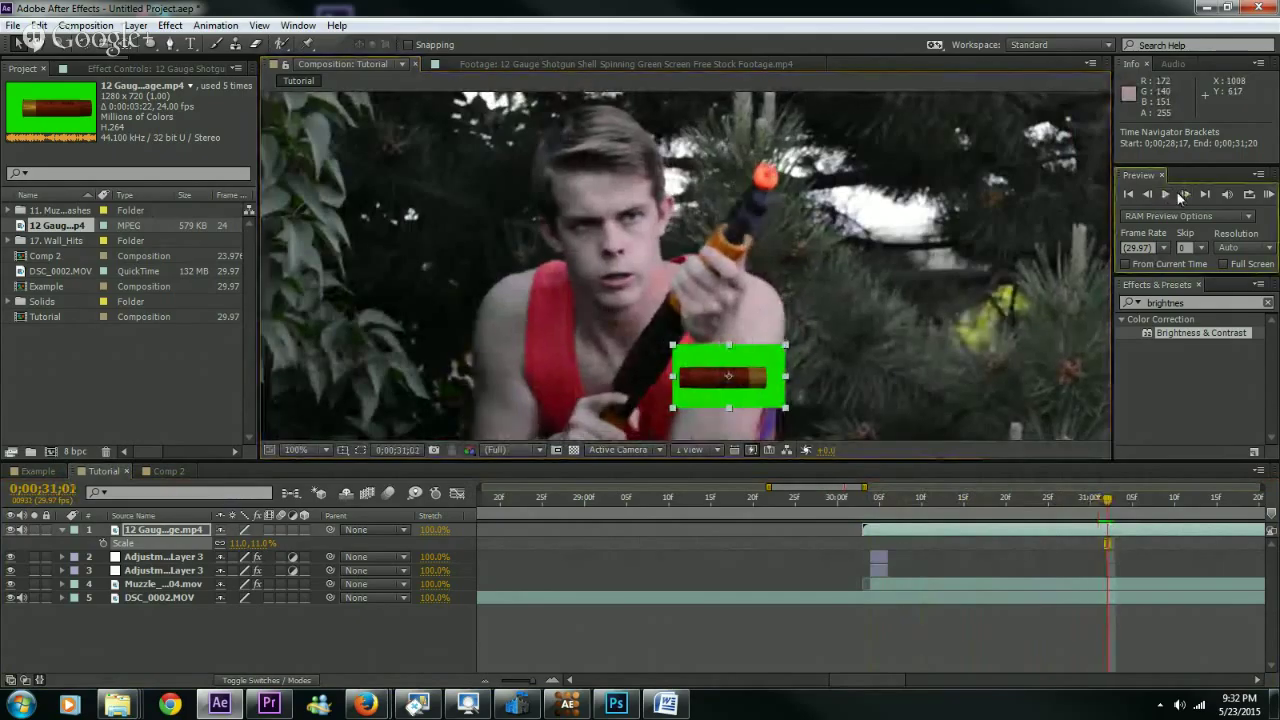
{"action": "left_click", "coordinate": [1178, 195]}
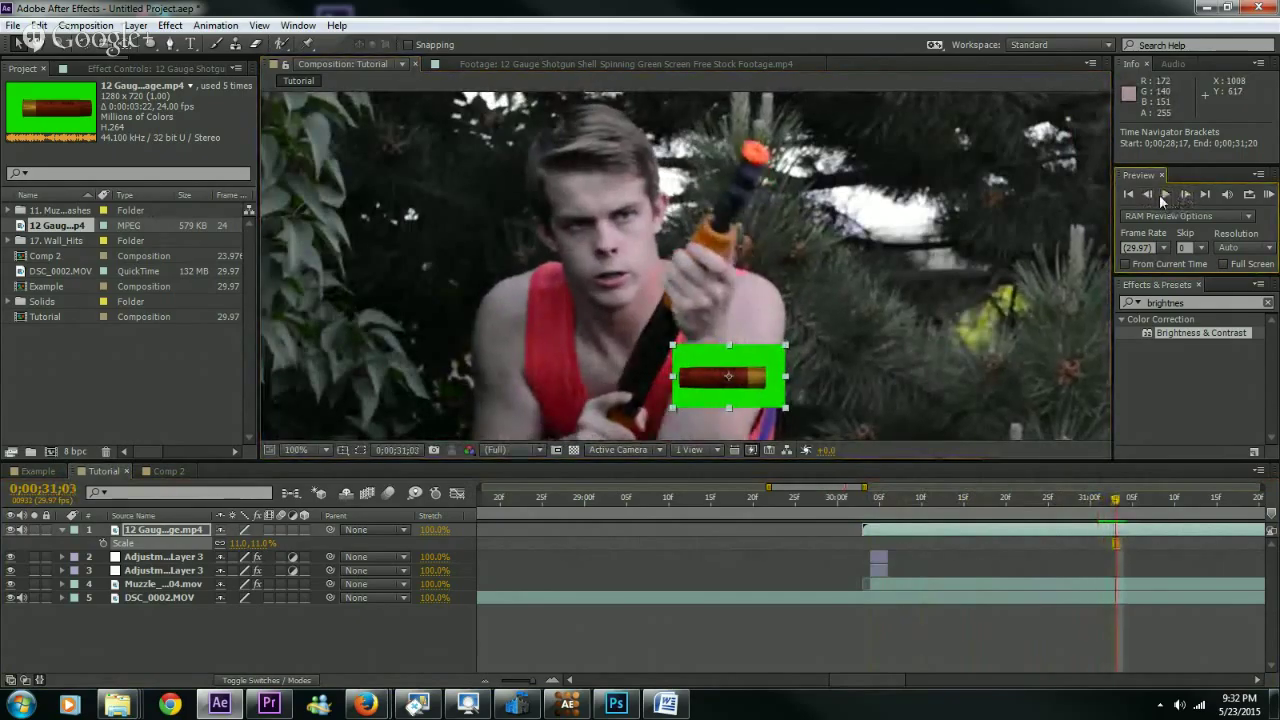
{"action": "left_click", "coordinate": [1148, 195]}
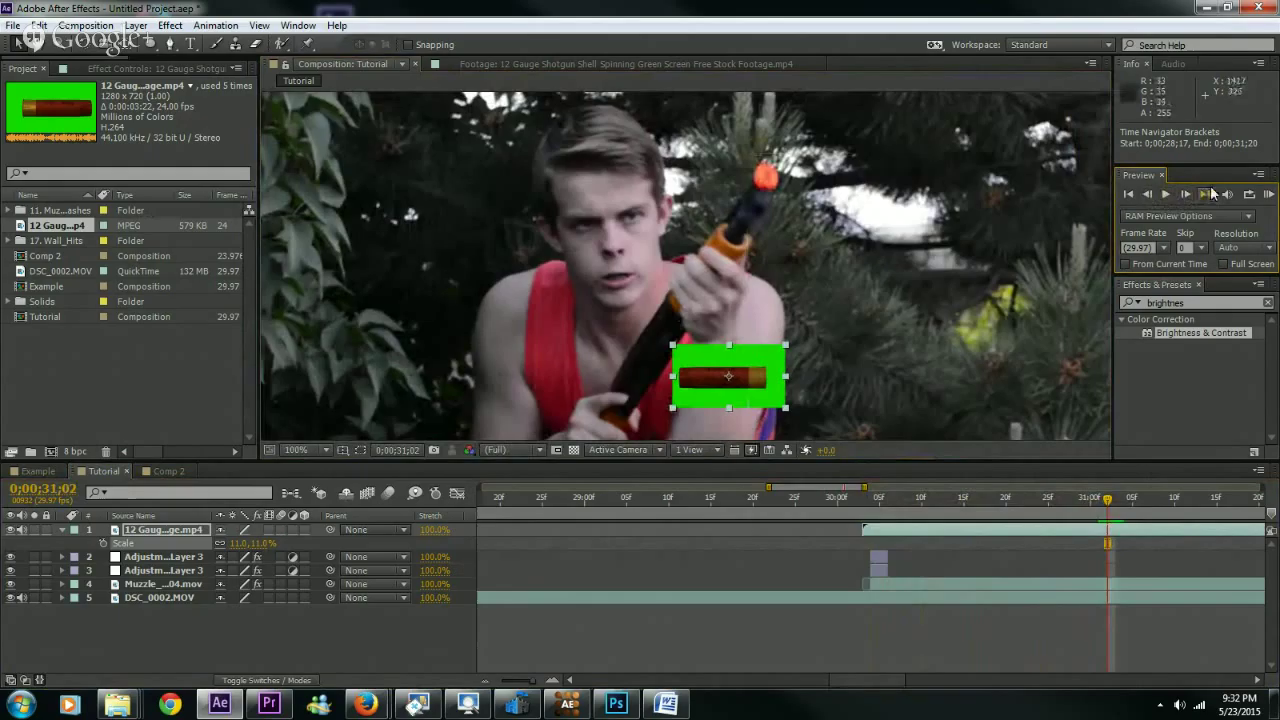
{"action": "left_click", "coordinate": [1191, 193]}
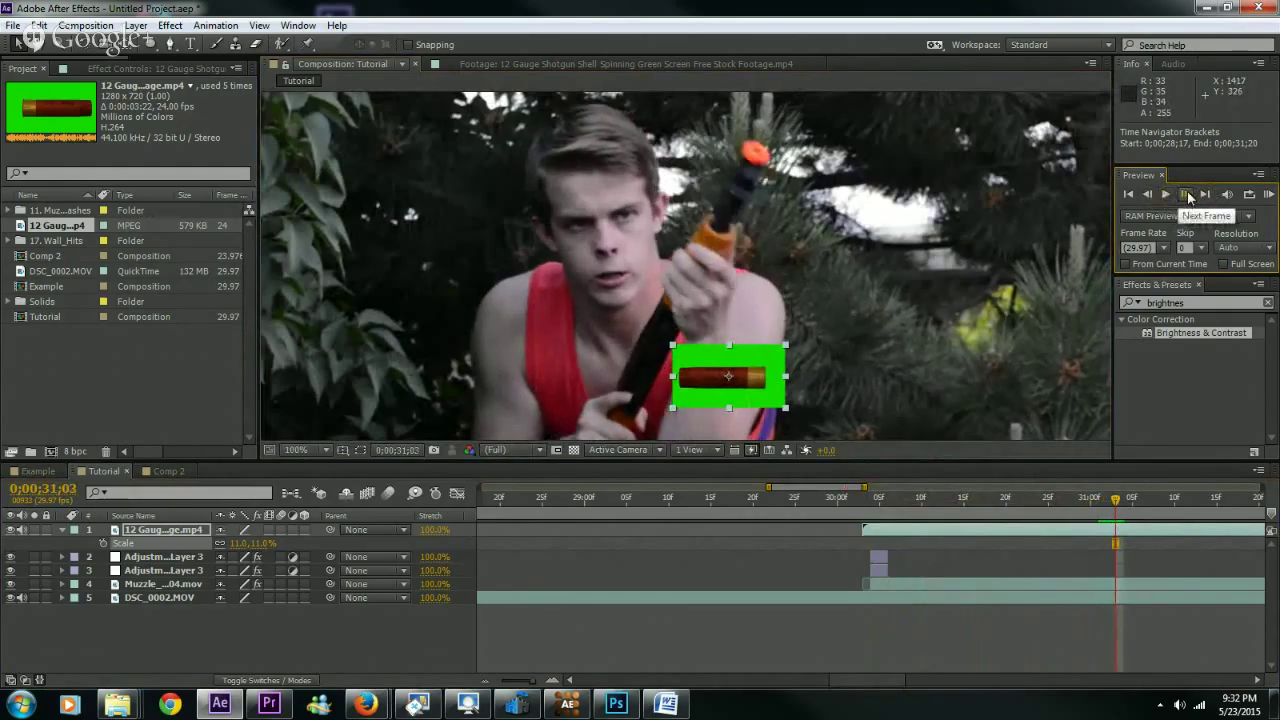
{"action": "left_click", "coordinate": [1187, 194]}
{"action": "left_click", "coordinate": [1150, 193]}
{"action": "left_click", "coordinate": [1150, 193]}
{"action": "left_click", "coordinate": [1150, 193]}
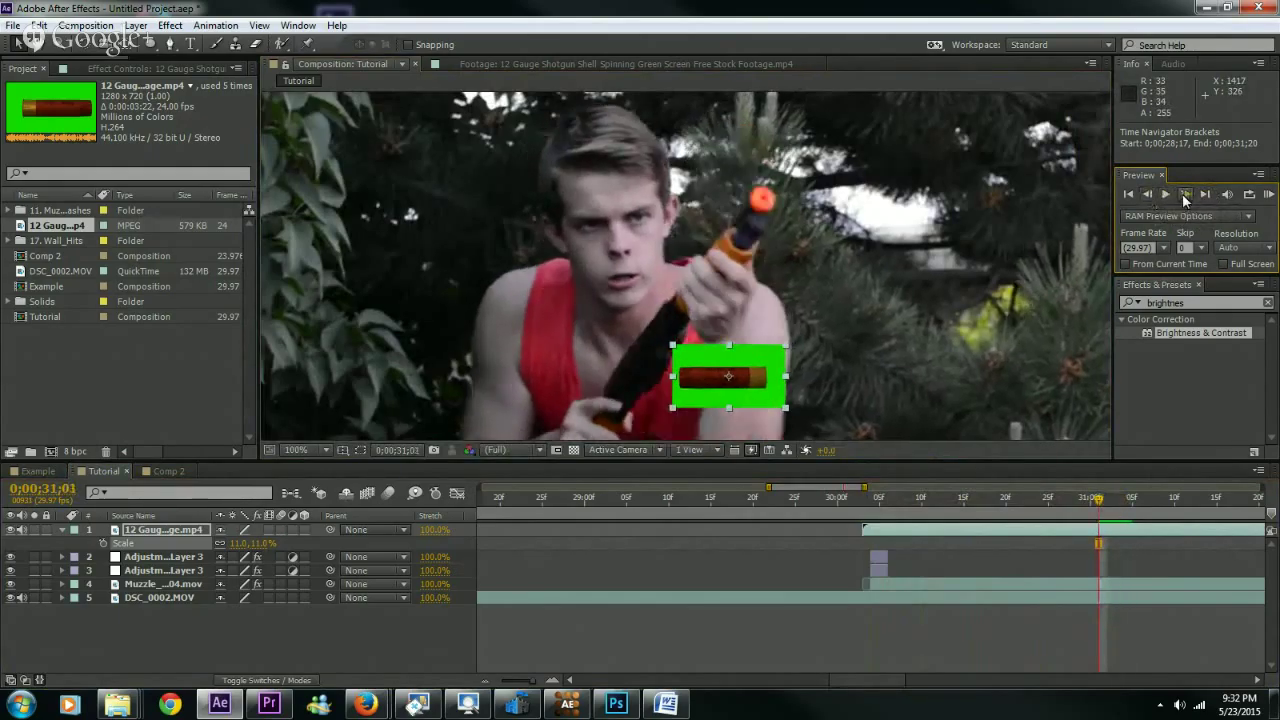
{"action": "left_click", "coordinate": [1182, 193]}
{"action": "left_click", "coordinate": [1183, 193]}
{"action": "left_click", "coordinate": [1148, 193]}
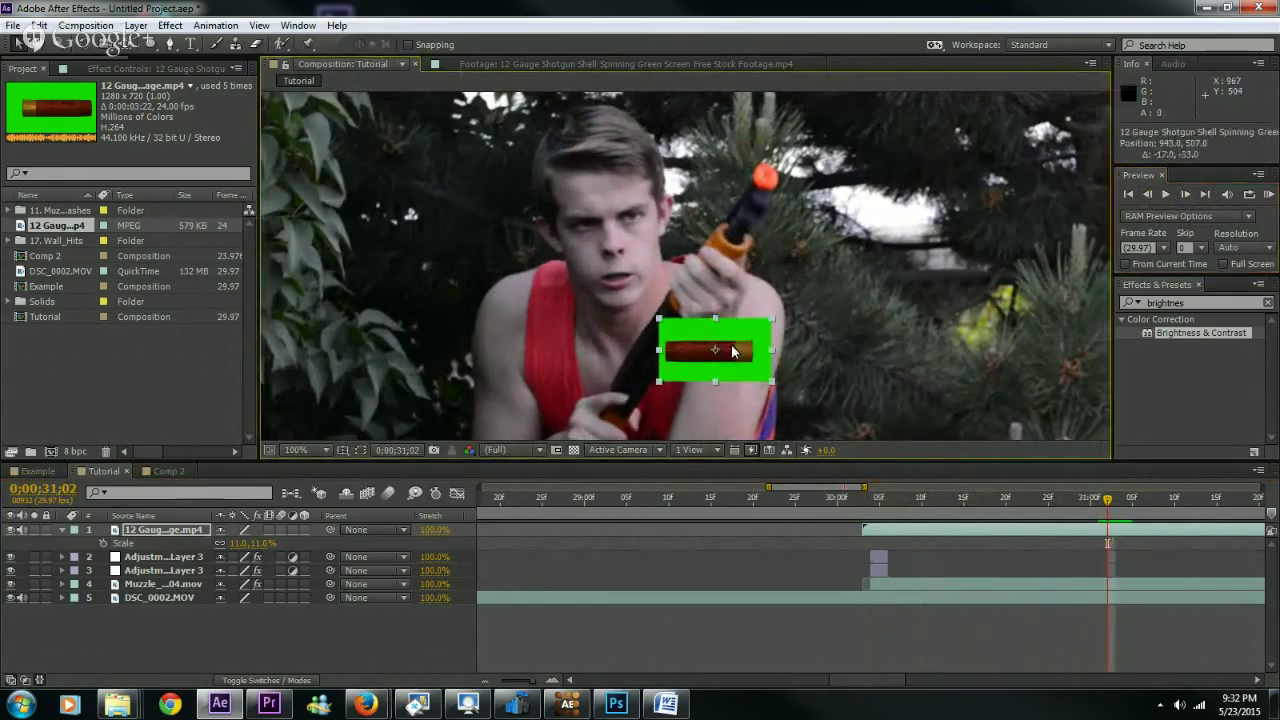
- Slide the shell layer and trim its in-point to begin at 0;00;31;02
{"action": "left_click_drag", "start_coordinate": [1034, 529], "coordinate": [719, 536]}
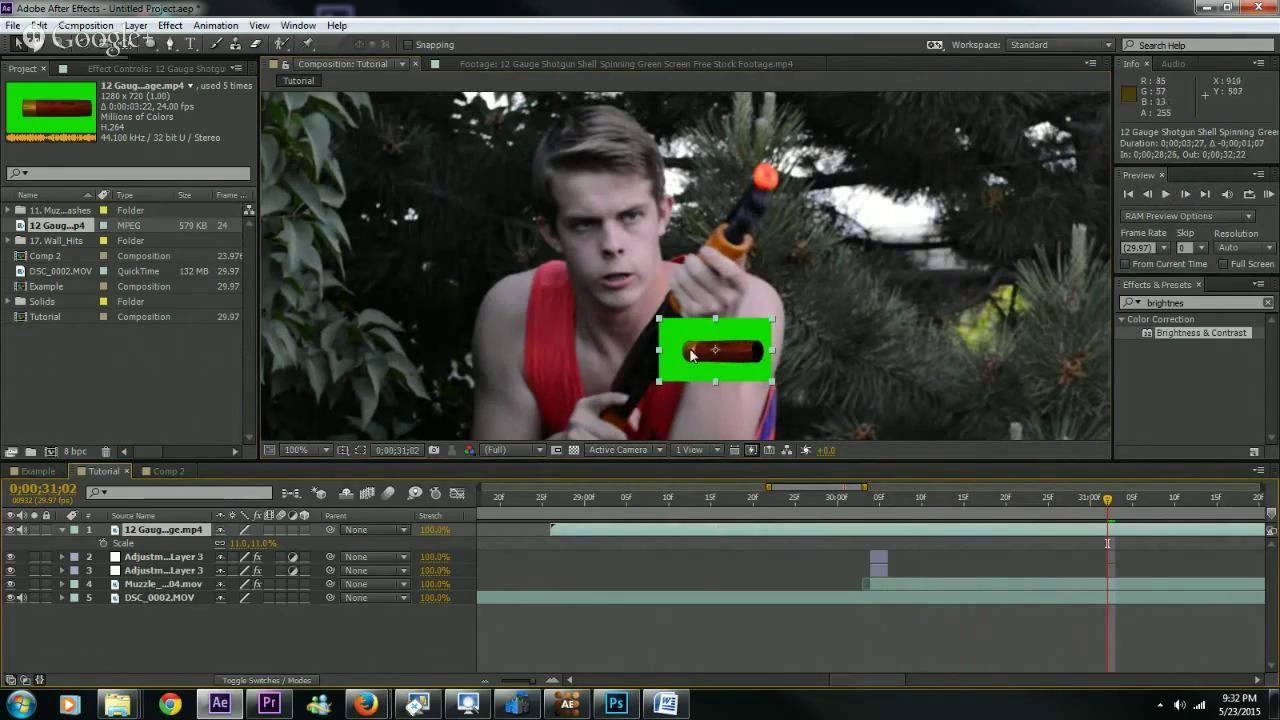
{"action": "left_click_drag", "start_coordinate": [693, 536], "coordinate": [743, 529]}
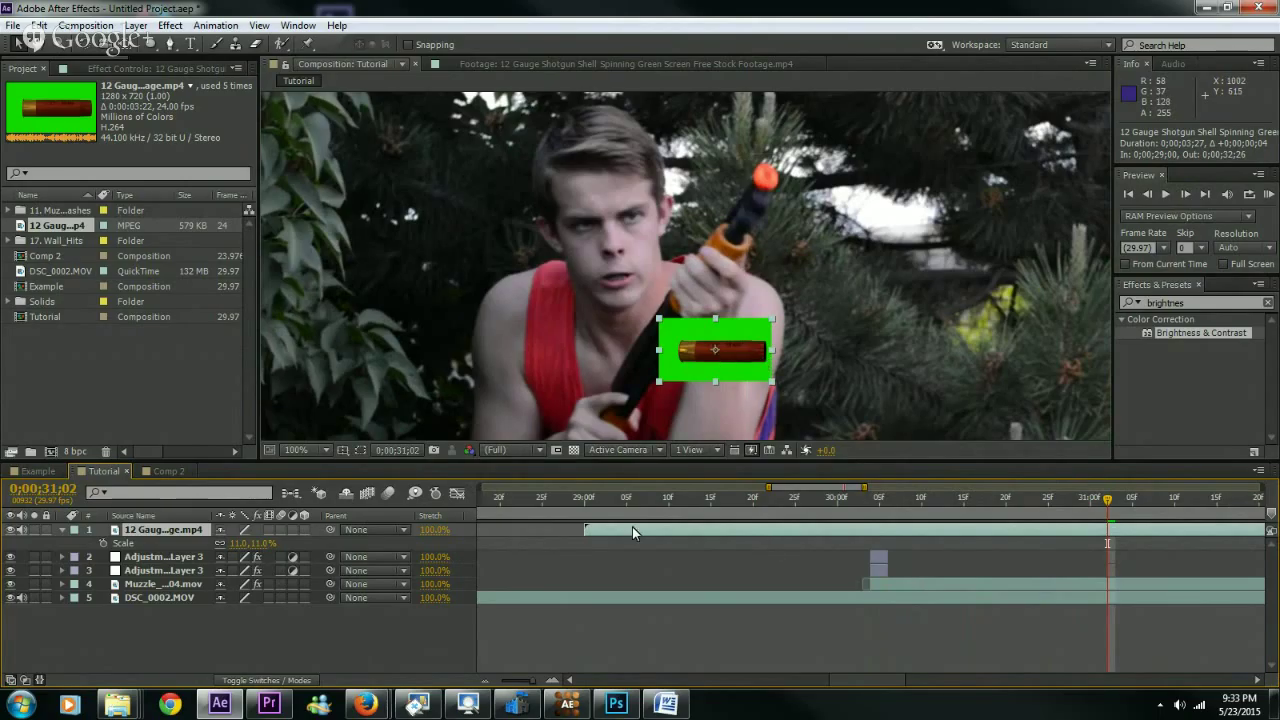
{"action": "left_click_drag", "start_coordinate": [587, 529], "coordinate": [916, 530]}
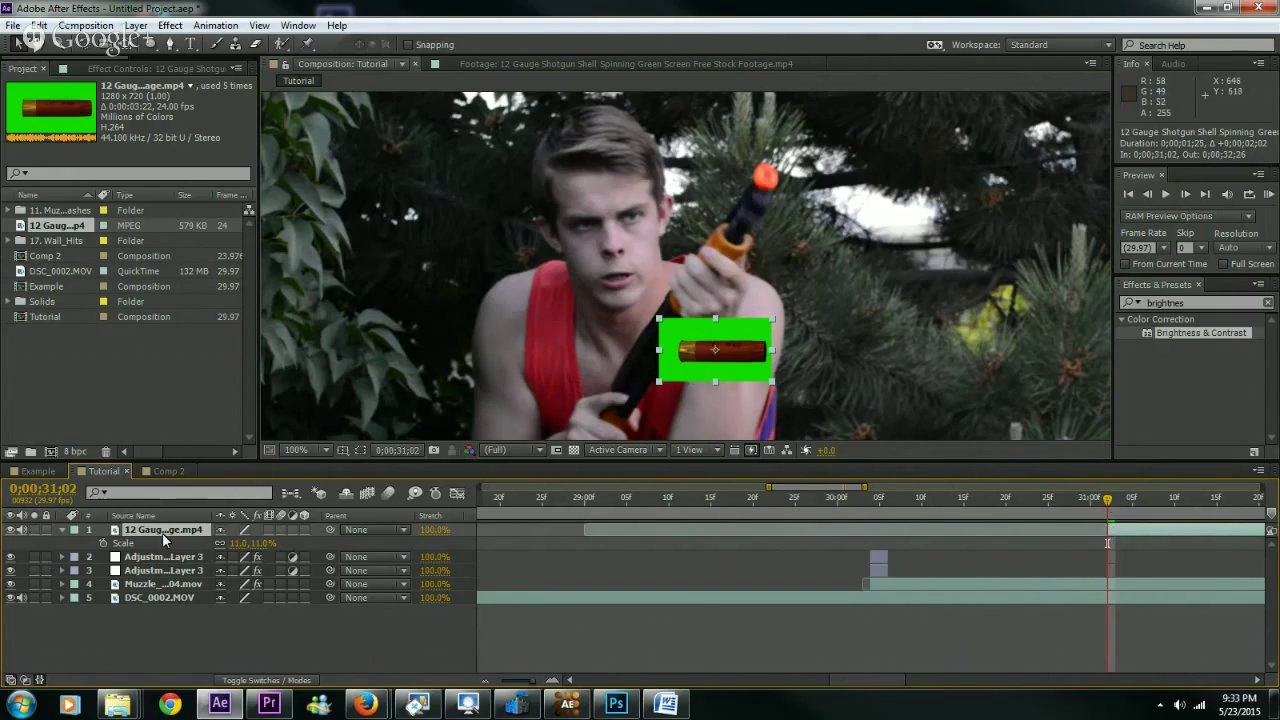
- Rotate the shell to -51° and scale it down to fit the gun's ejection port
{"action": "key", "text": "r"}
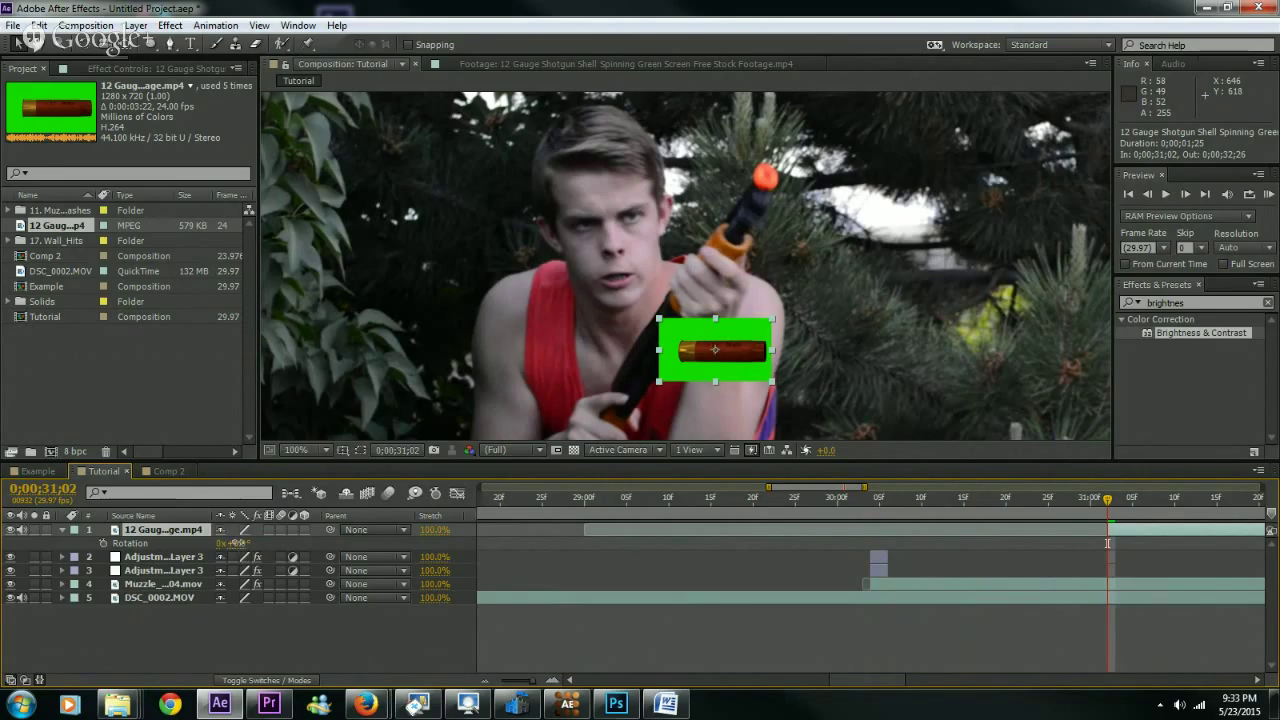
{"action": "left_click_drag", "start_coordinate": [232, 543], "coordinate": [206, 550]}
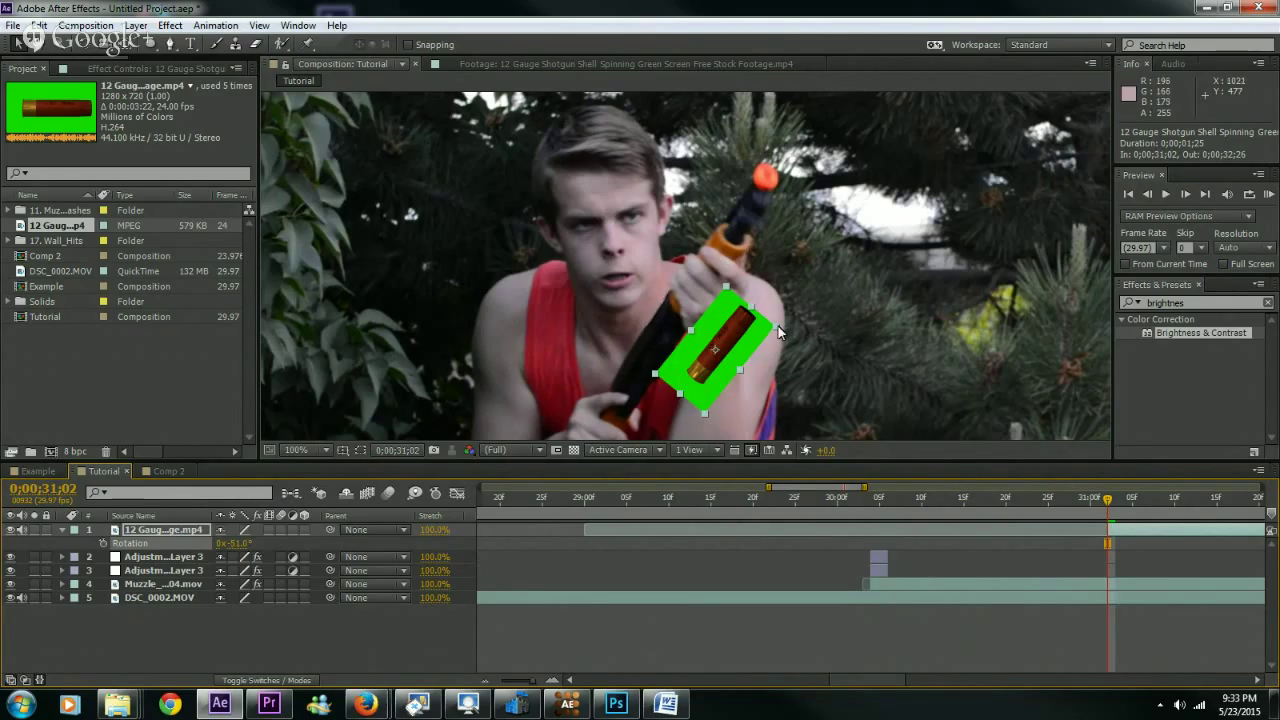
{"action": "left_click_drag", "start_coordinate": [778, 326], "coordinate": [684, 302]}
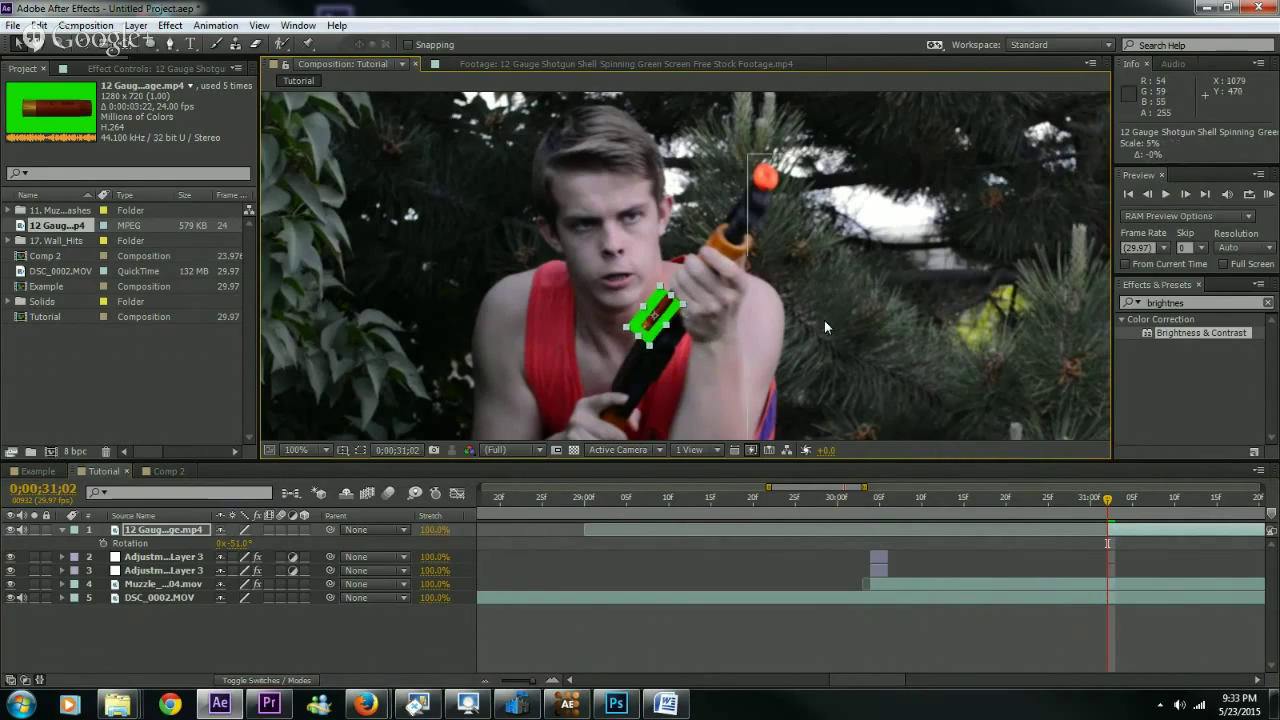
{"action": "left_click", "coordinate": [767, 347]}
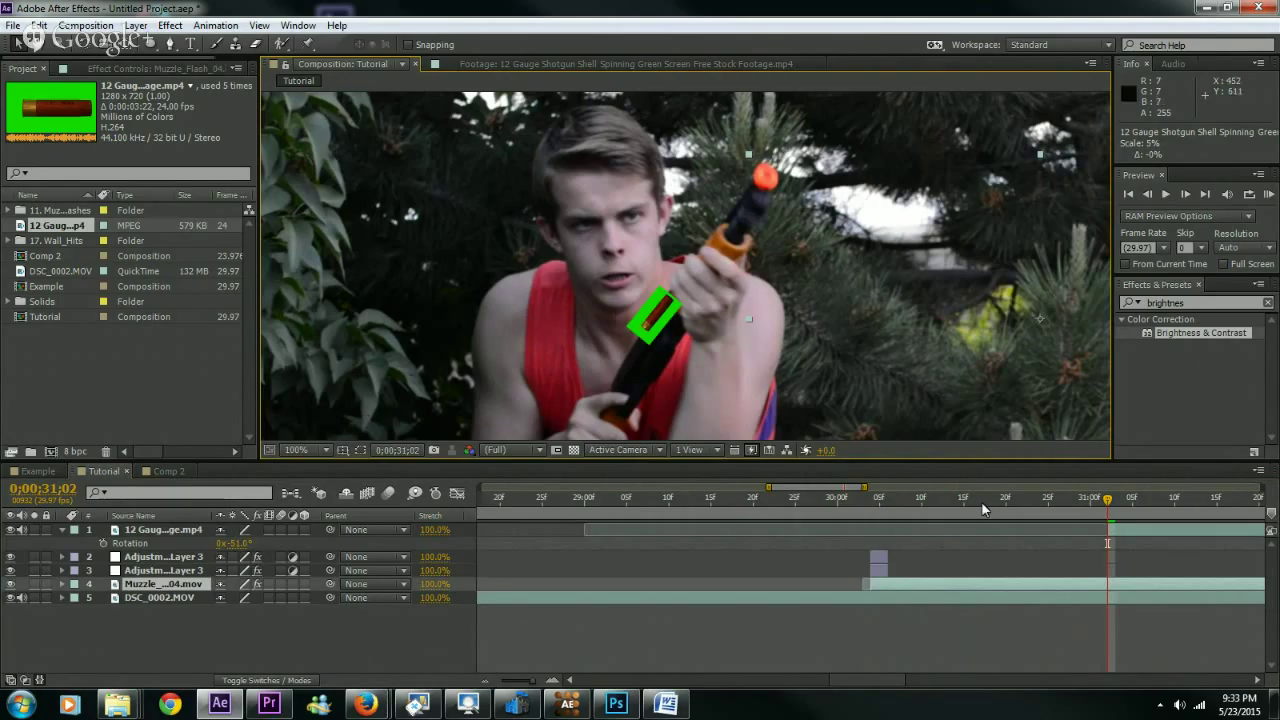
{"action": "left_click", "coordinate": [158, 530]}
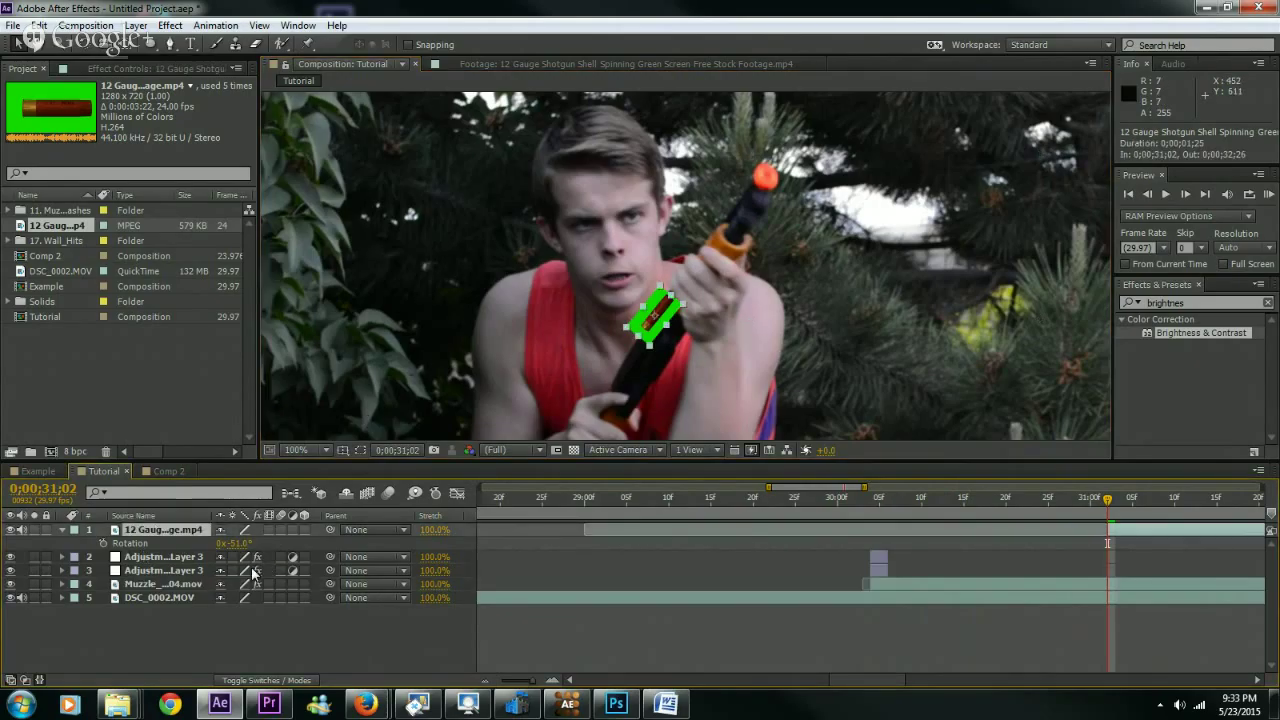
{"action": "left_click", "coordinate": [1104, 628]}
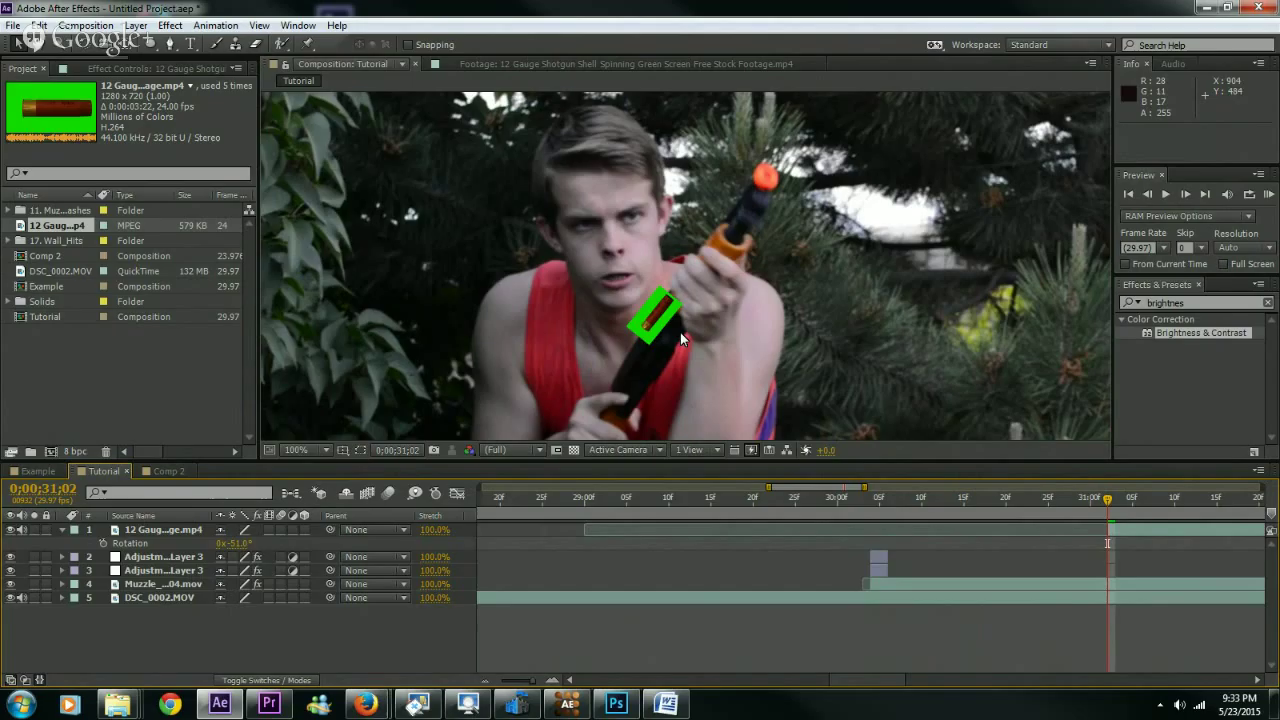
- Set a starting Position keyframe of 867.0, 464.0 on the shell at 0;00;31;02
{"action": "left_click", "coordinate": [176, 530]}
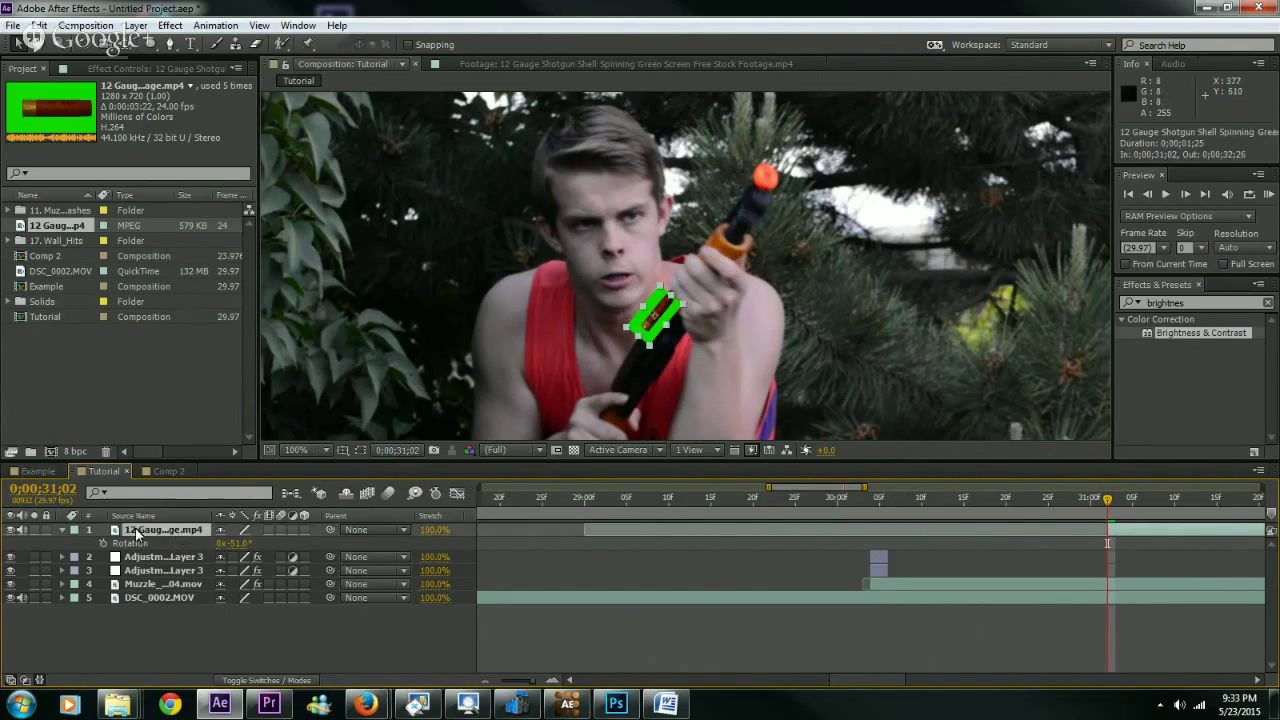
{"action": "key", "text": "p"}
{"action": "left_click", "coordinate": [104, 542]}
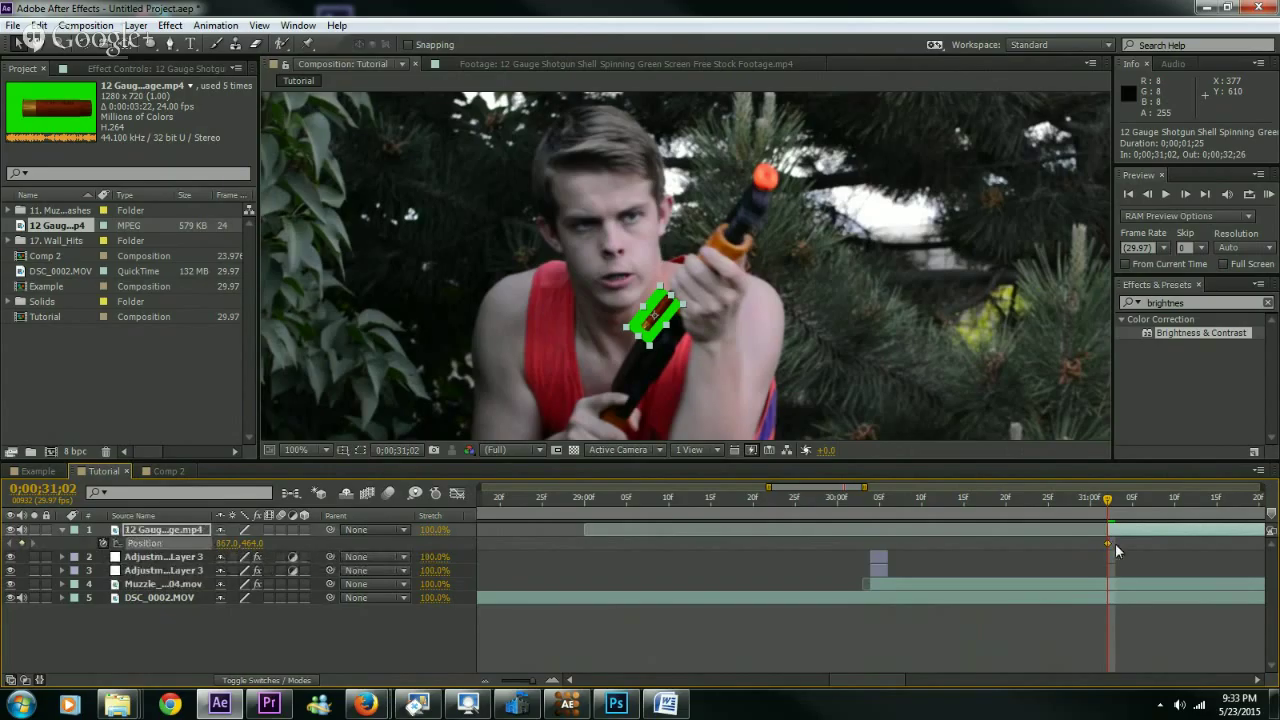
{"action": "left_click_drag", "start_coordinate": [1115, 502], "coordinate": [1037, 527]}
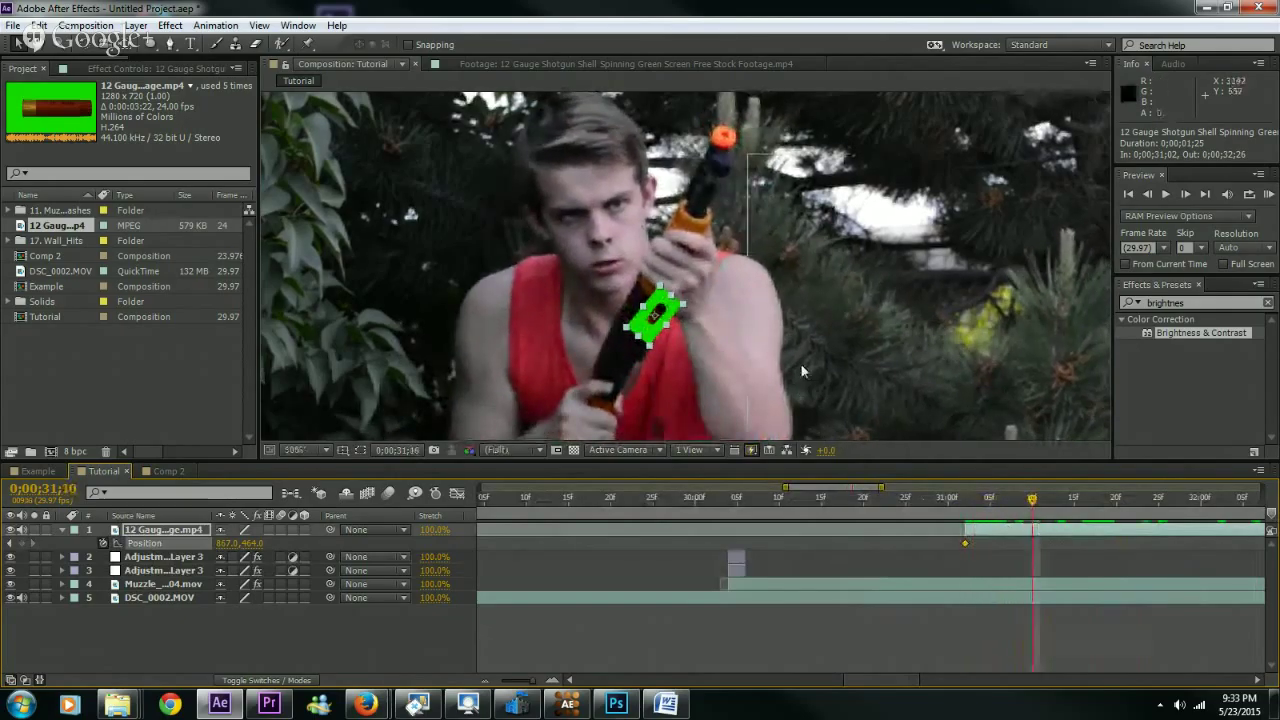
- Add a second Position keyframe sending the shell to the bottom-left, curving its path from the gun
{"action": "scroll", "coordinate": [800, 363], "scroll_direction": "down", "scroll_amount": 2}
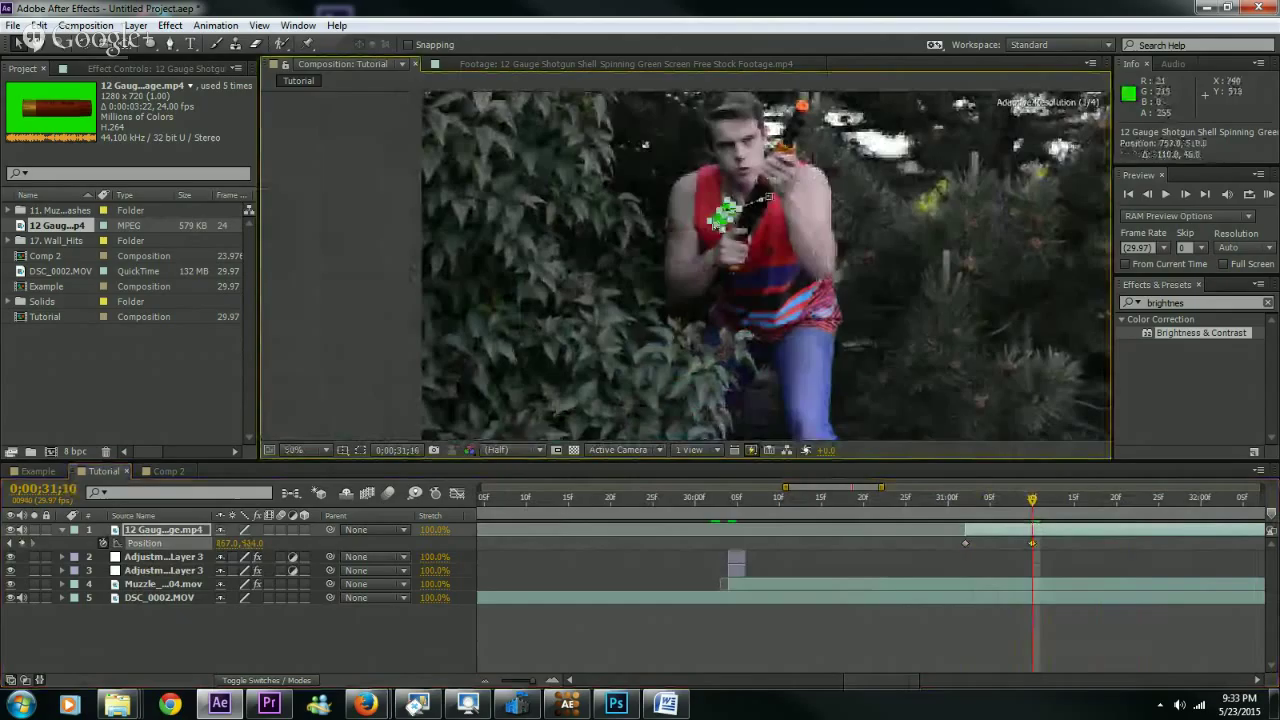
{"action": "left_click_drag", "start_coordinate": [765, 205], "coordinate": [547, 365]}
{"action": "key", "text": "ctrl+z"}
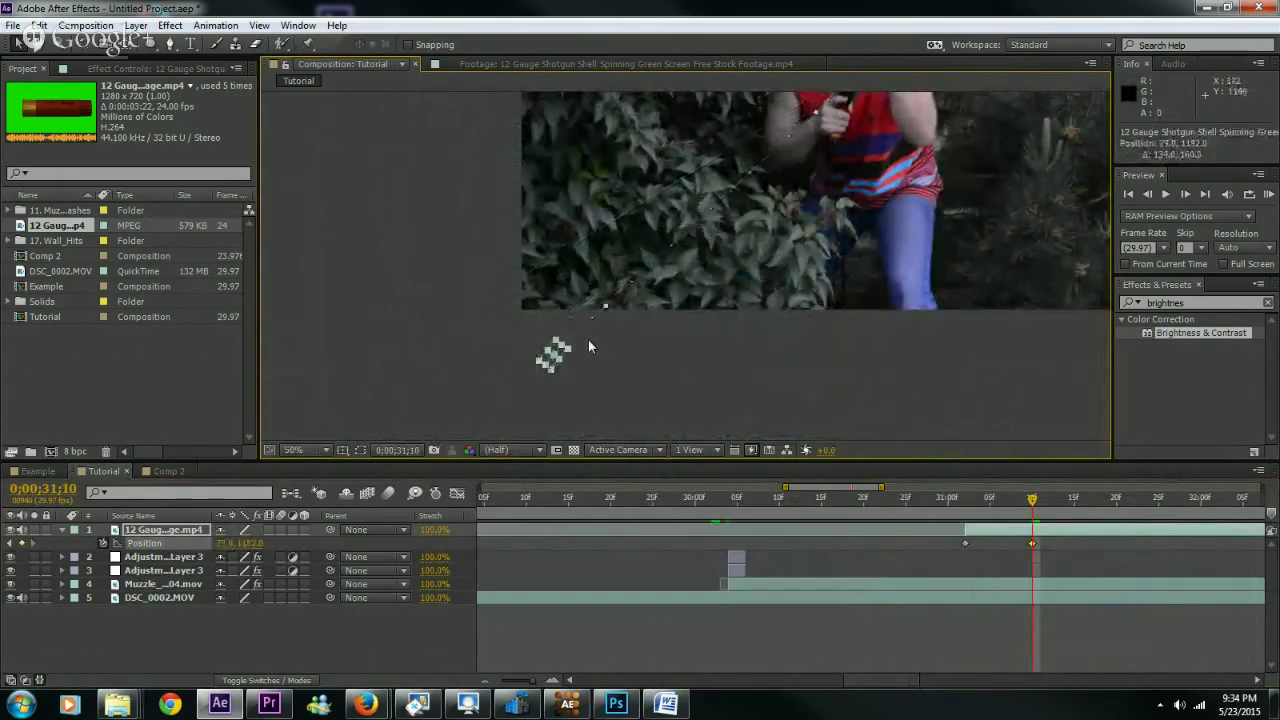
{"action": "left_click_drag", "start_coordinate": [605, 308], "coordinate": [624, 387]}
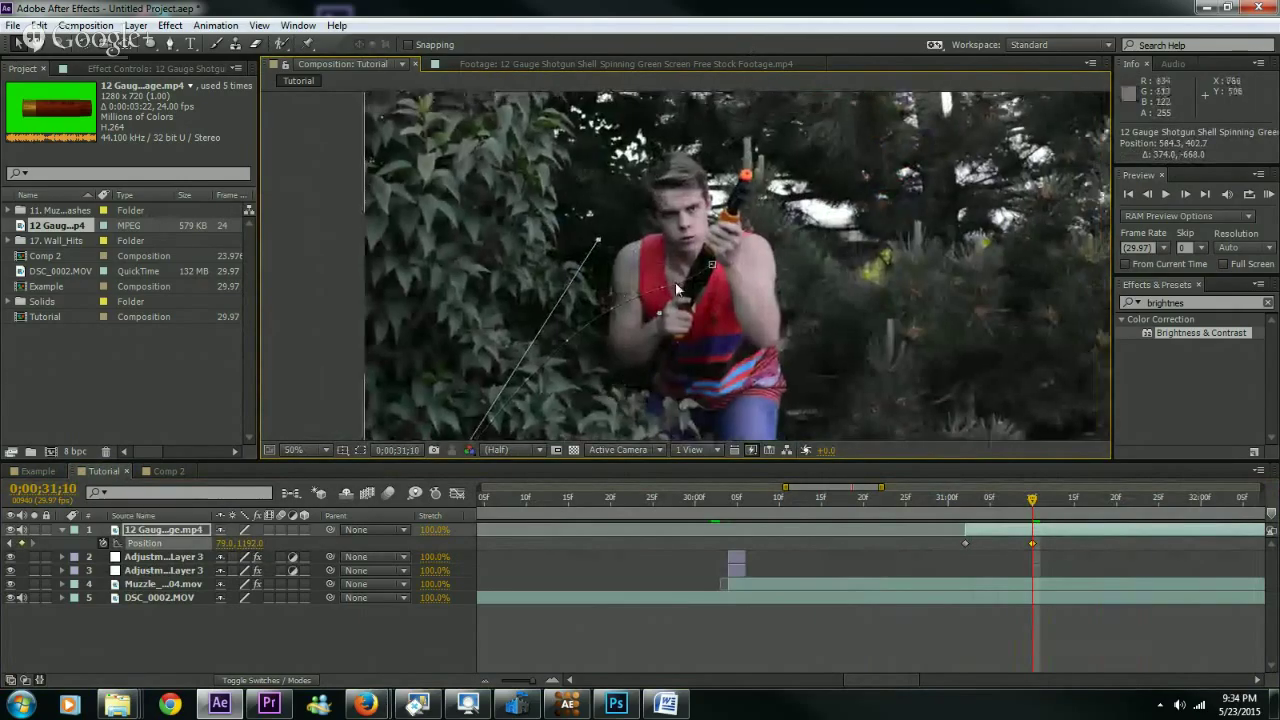
{"action": "left_click_drag", "start_coordinate": [601, 243], "coordinate": [580, 262]}
- Slide the shell's end Position keyframe later, to around 0;00;31;16
{"action": "left_click_drag", "start_coordinate": [1033, 510], "coordinate": [1075, 500]}
{"action": "left_click", "coordinate": [401, 423]}
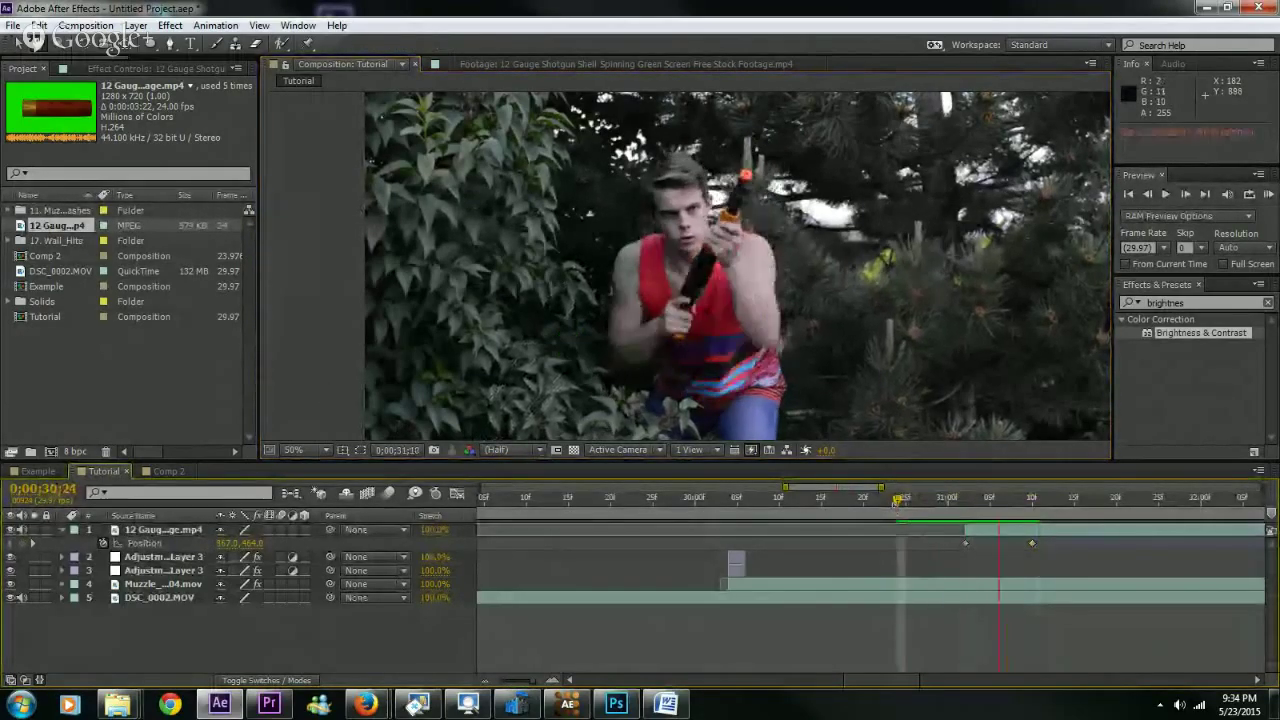
{"action": "left_click", "coordinate": [1032, 543]}
{"action": "left_click_drag", "start_coordinate": [1033, 549], "coordinate": [1064, 549]}
{"action": "key", "text": "j"}
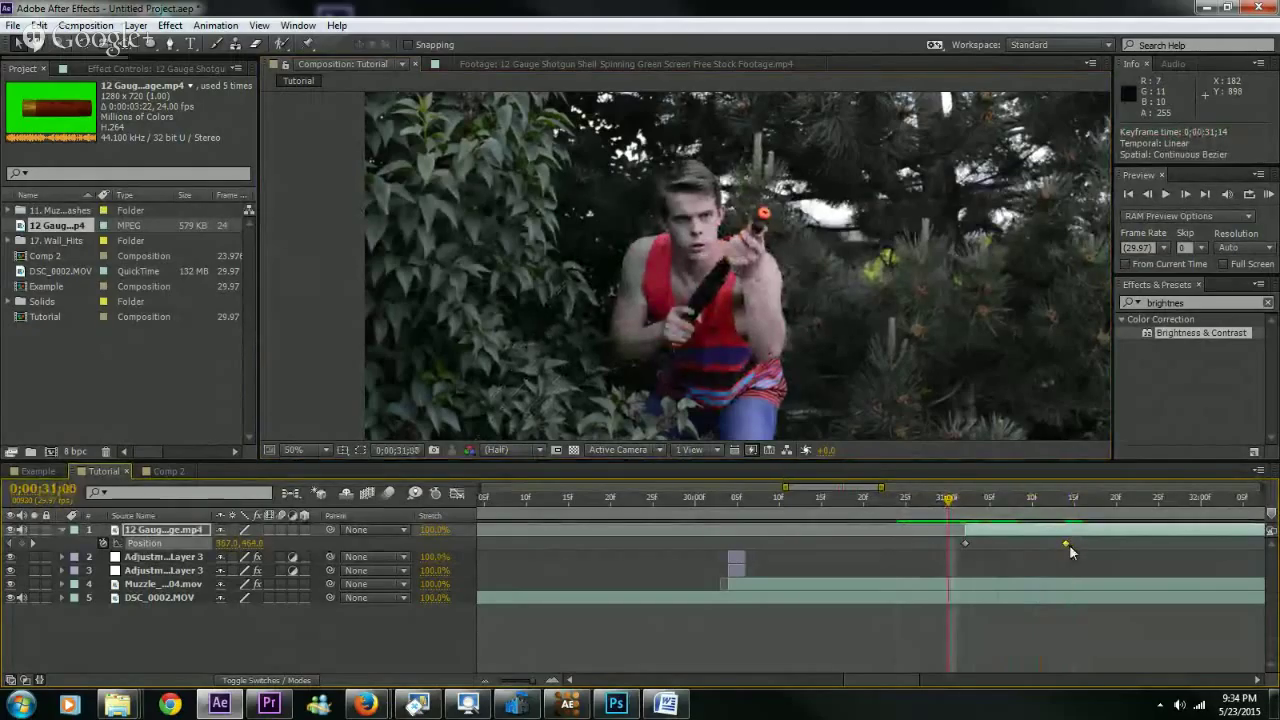
{"action": "mouse_move", "coordinate": [1065, 546]}
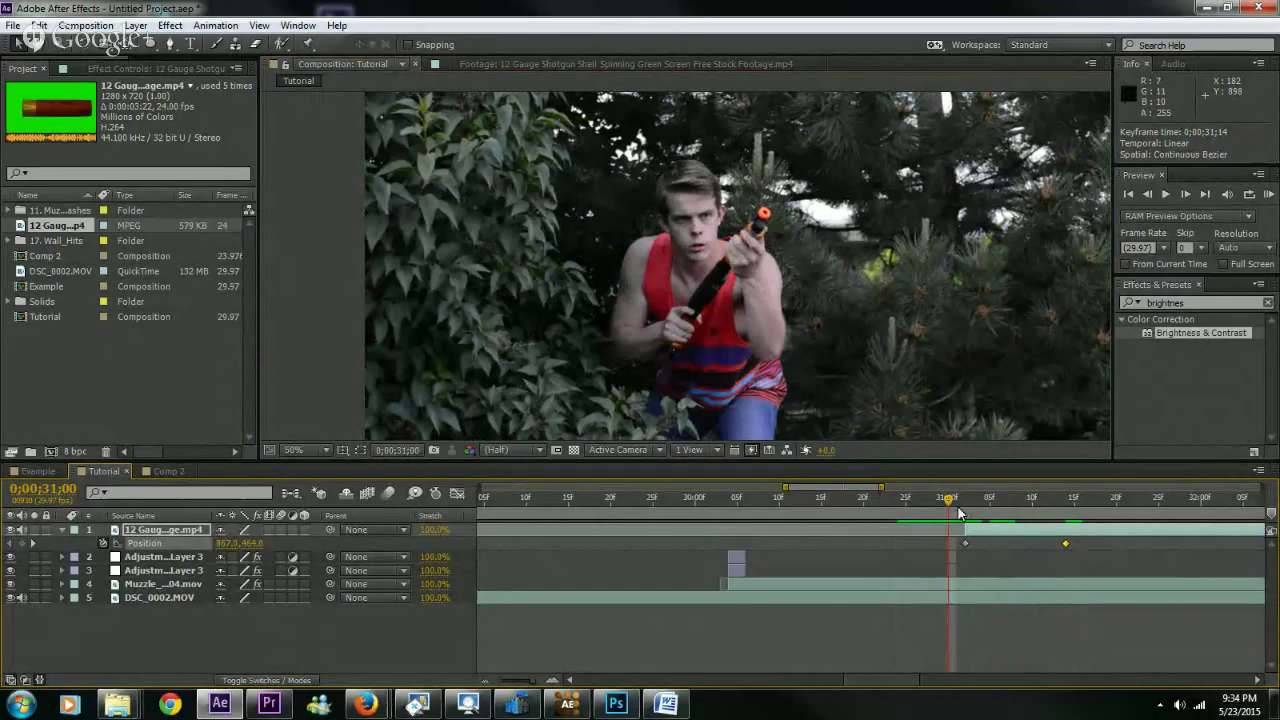
{"action": "left_click_drag", "start_coordinate": [949, 497], "coordinate": [1083, 498]}
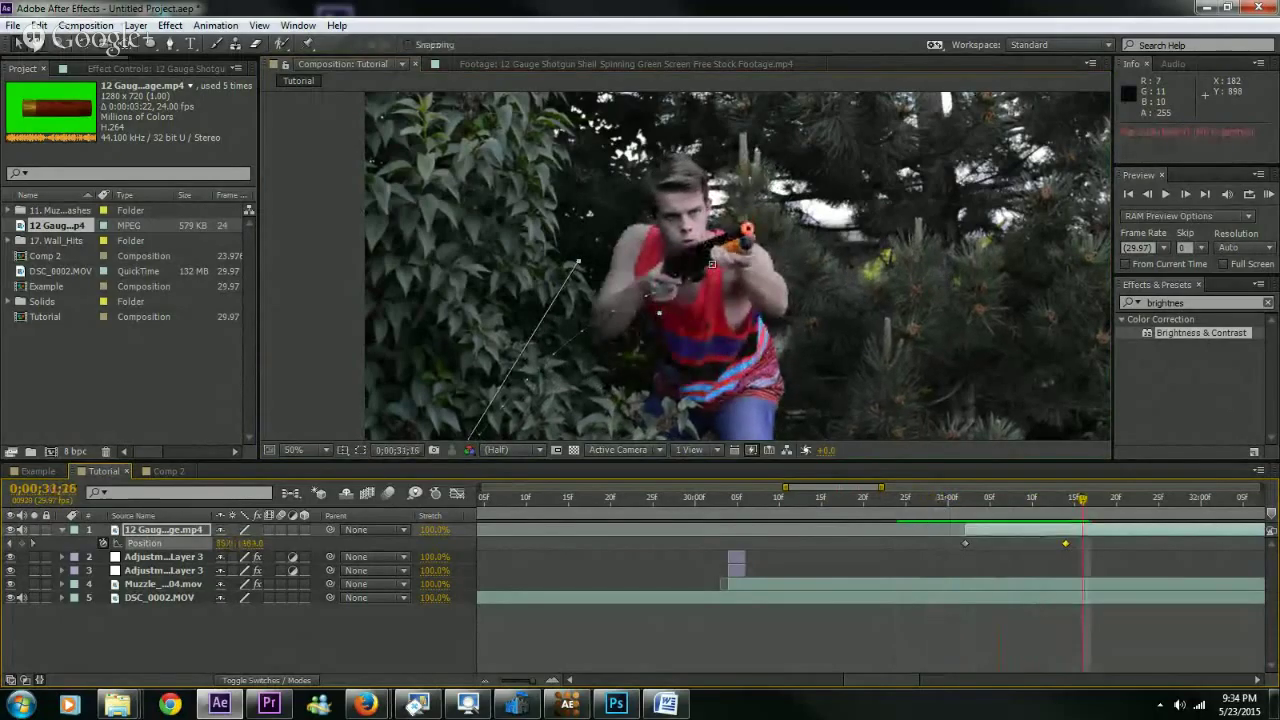
{"action": "left_click_drag", "start_coordinate": [1067, 545], "coordinate": [1090, 544]}
- Preview the shell ejecting and falling out of frame
{"action": "left_click", "coordinate": [925, 647]}
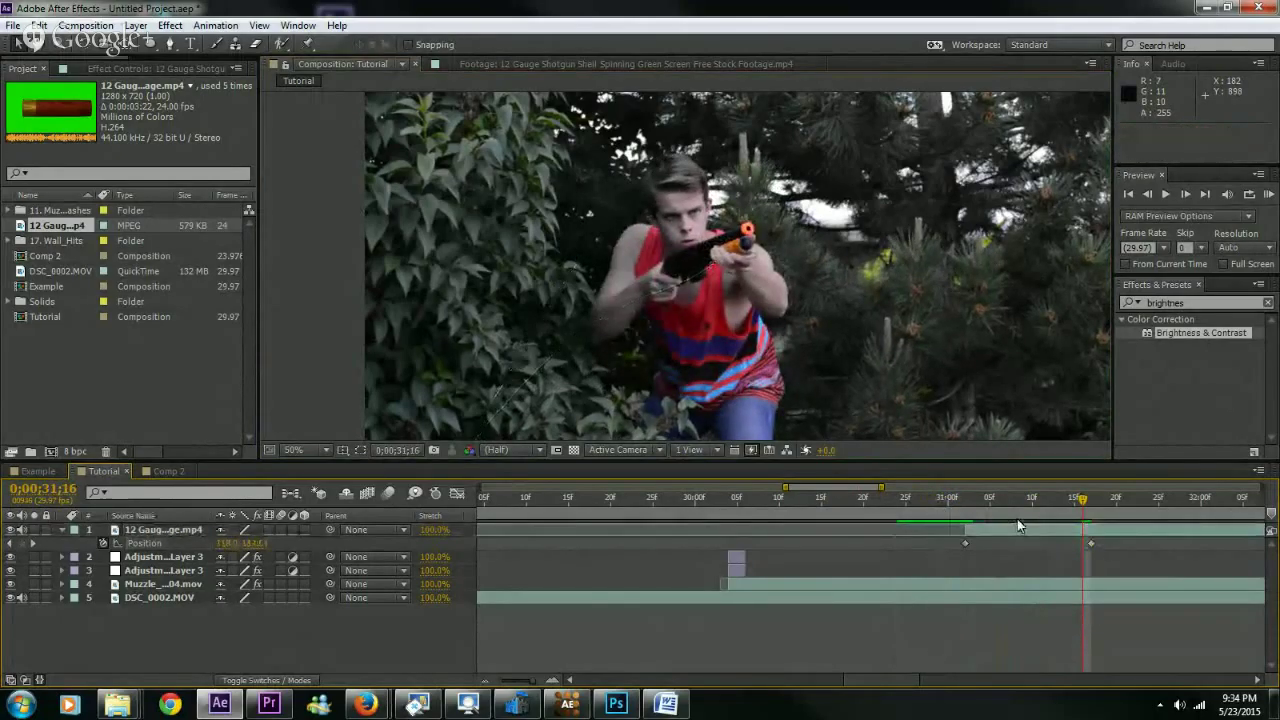
{"action": "key", "text": "space"}
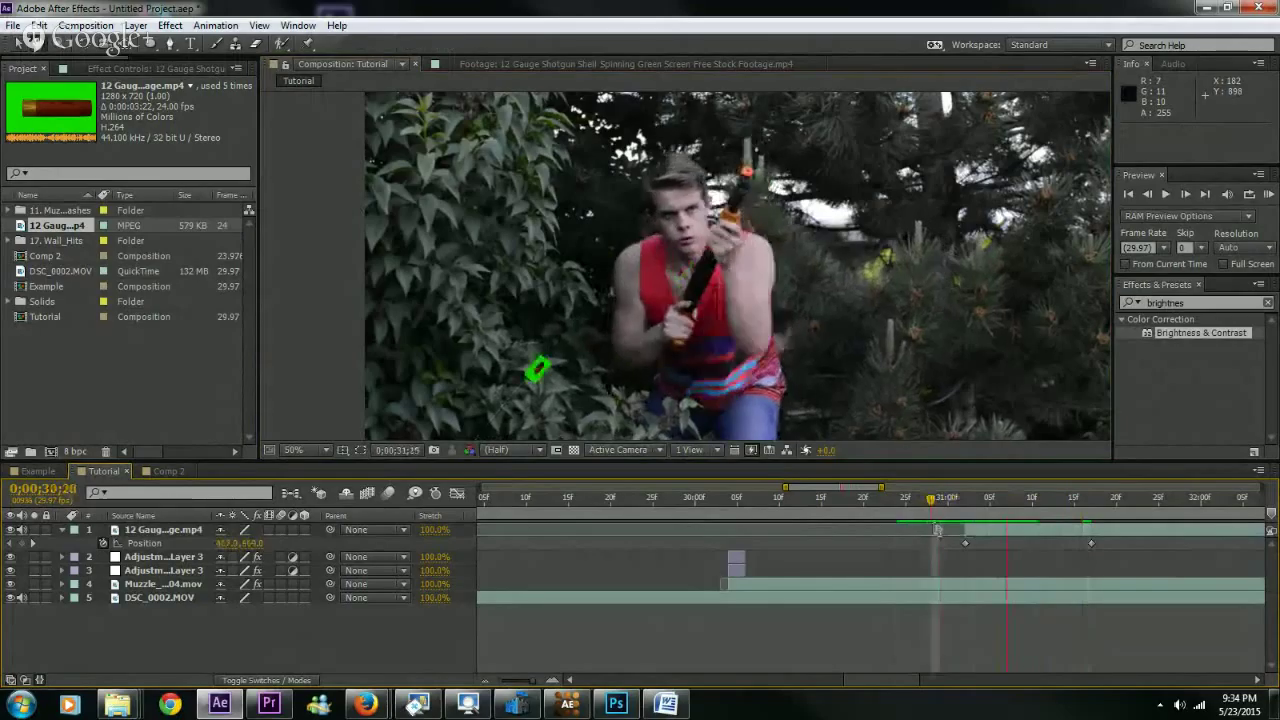
{"action": "left_click_drag", "start_coordinate": [1086, 527], "coordinate": [968, 520]}
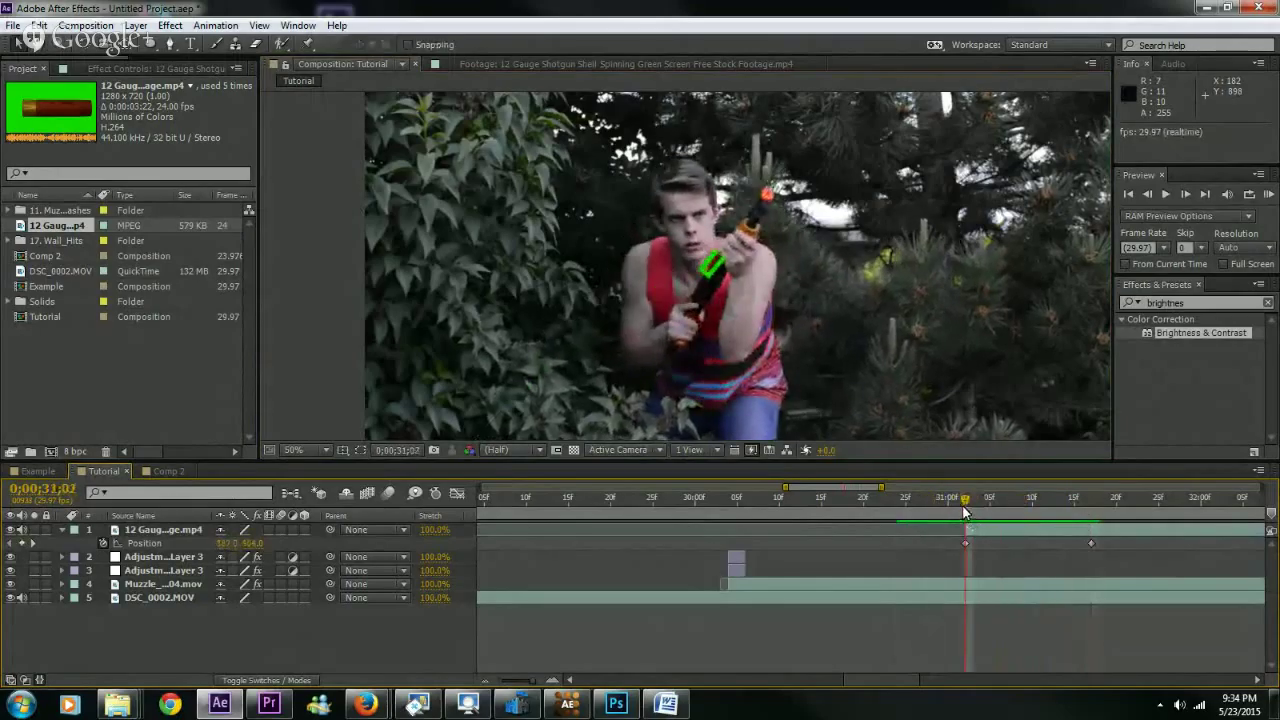
{"action": "key", "text": "space"}
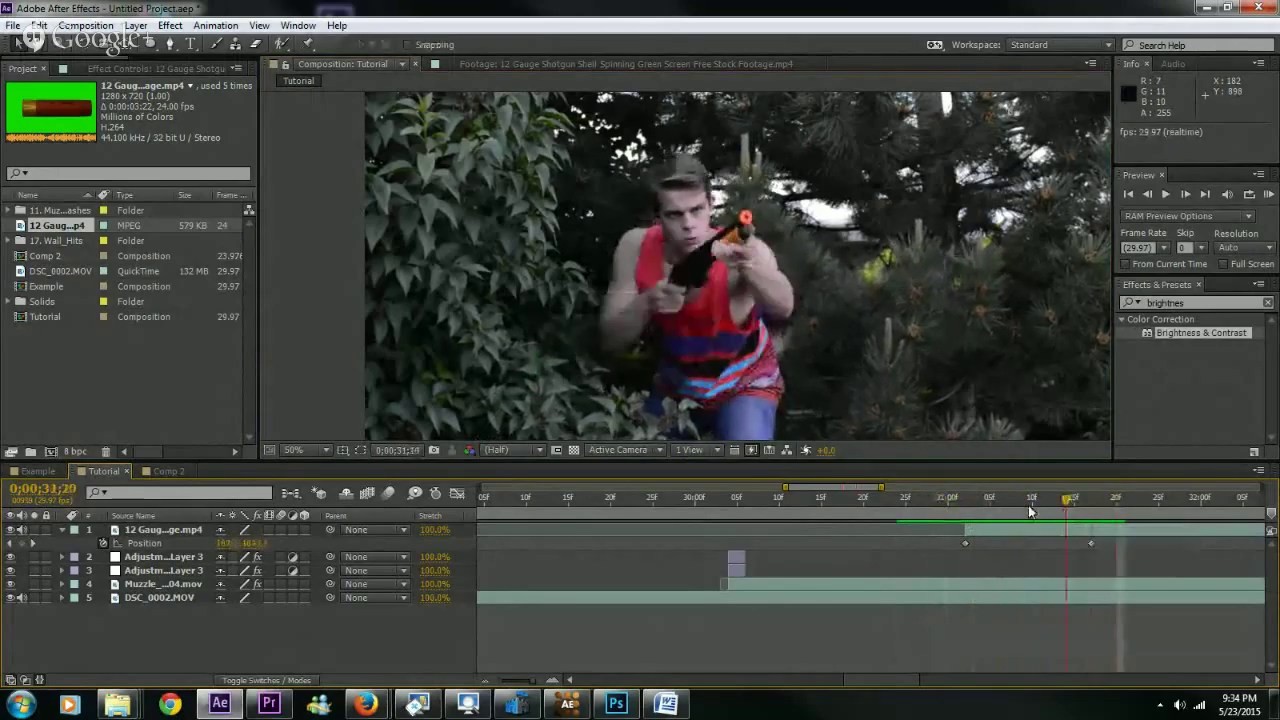
{"action": "scroll", "coordinate": [815, 400], "scroll_direction": "down", "scroll_amount": 2}
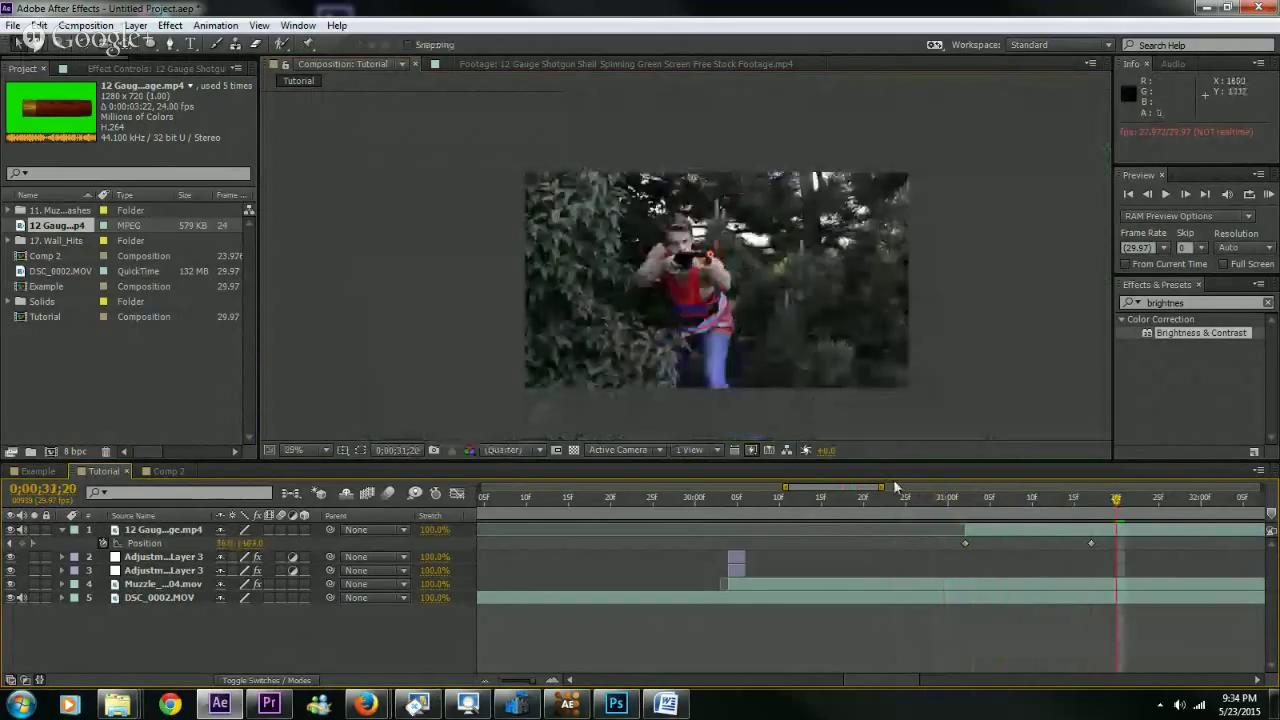
- At 0;00;31;08, zoom the viewer to 400% and solo the shell layer against black
{"action": "left_click", "coordinate": [941, 500]}
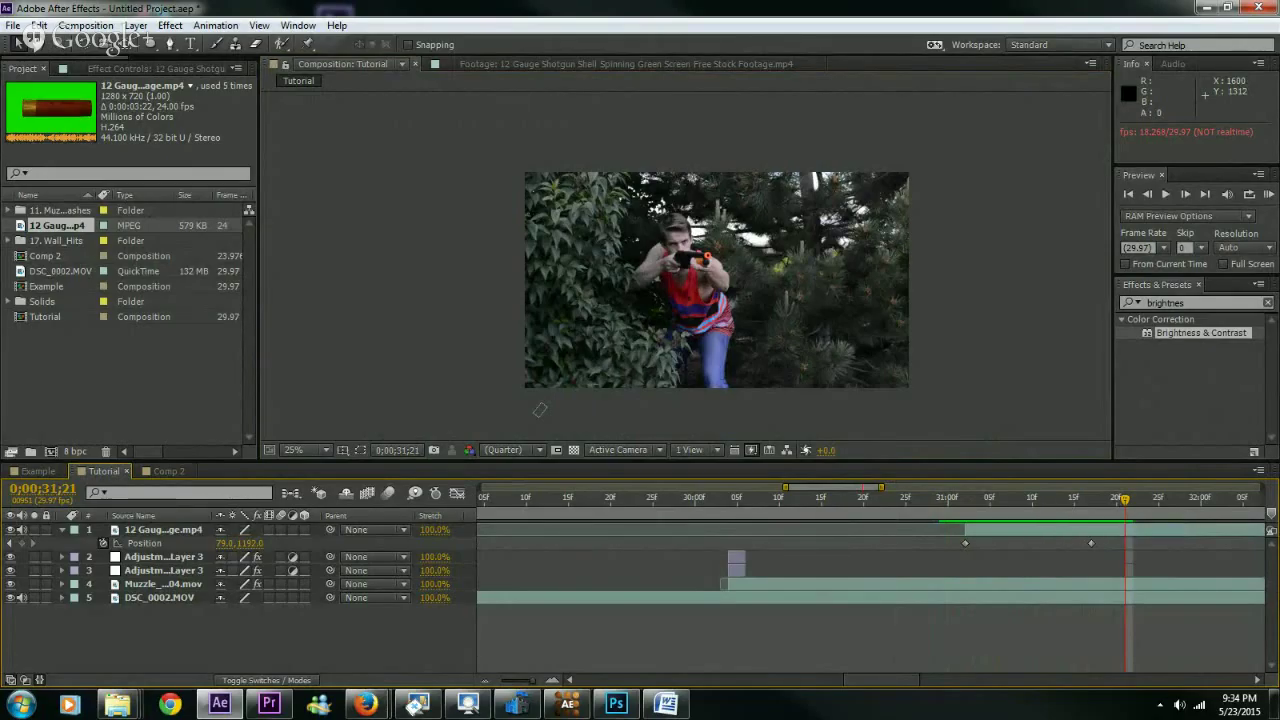
{"action": "left_click_drag", "start_coordinate": [1068, 498], "coordinate": [1014, 529]}
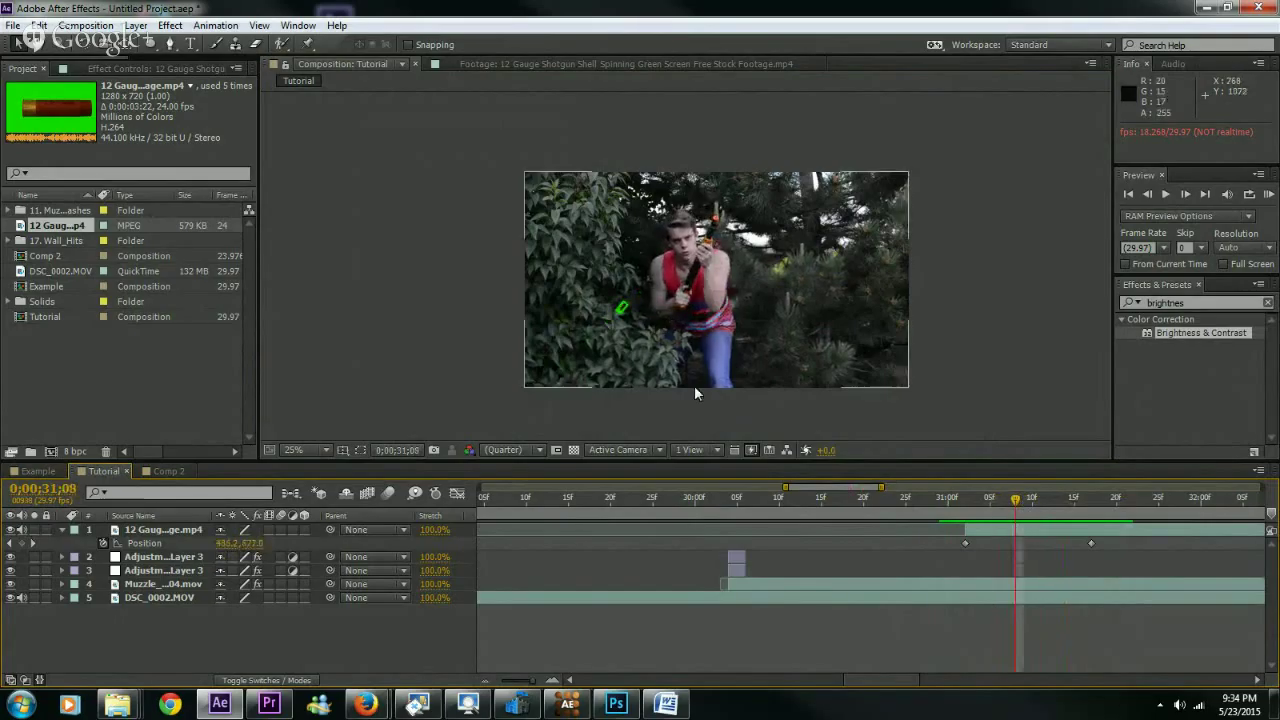
{"action": "scroll", "coordinate": [610, 360], "scroll_direction": "up", "scroll_amount": 4}
{"action": "scroll", "coordinate": [717, 266], "scroll_direction": "up", "scroll_amount": 4}
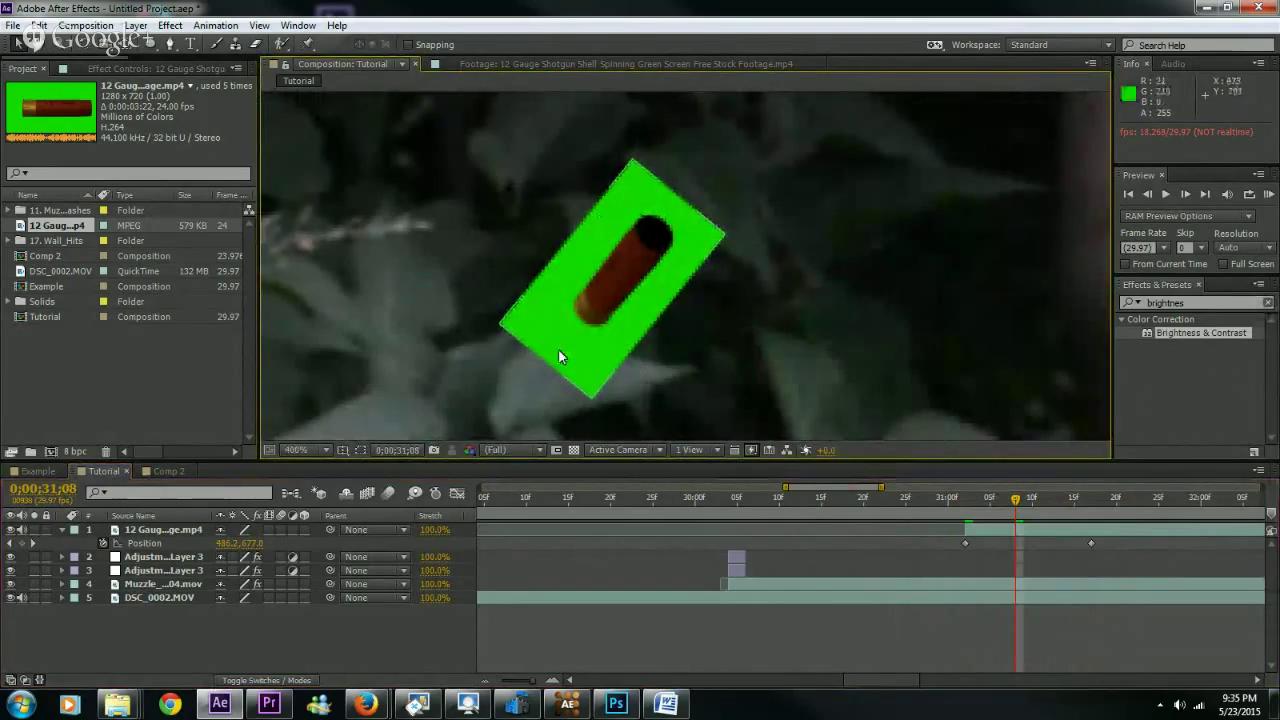
{"action": "left_click", "coordinate": [34, 530]}
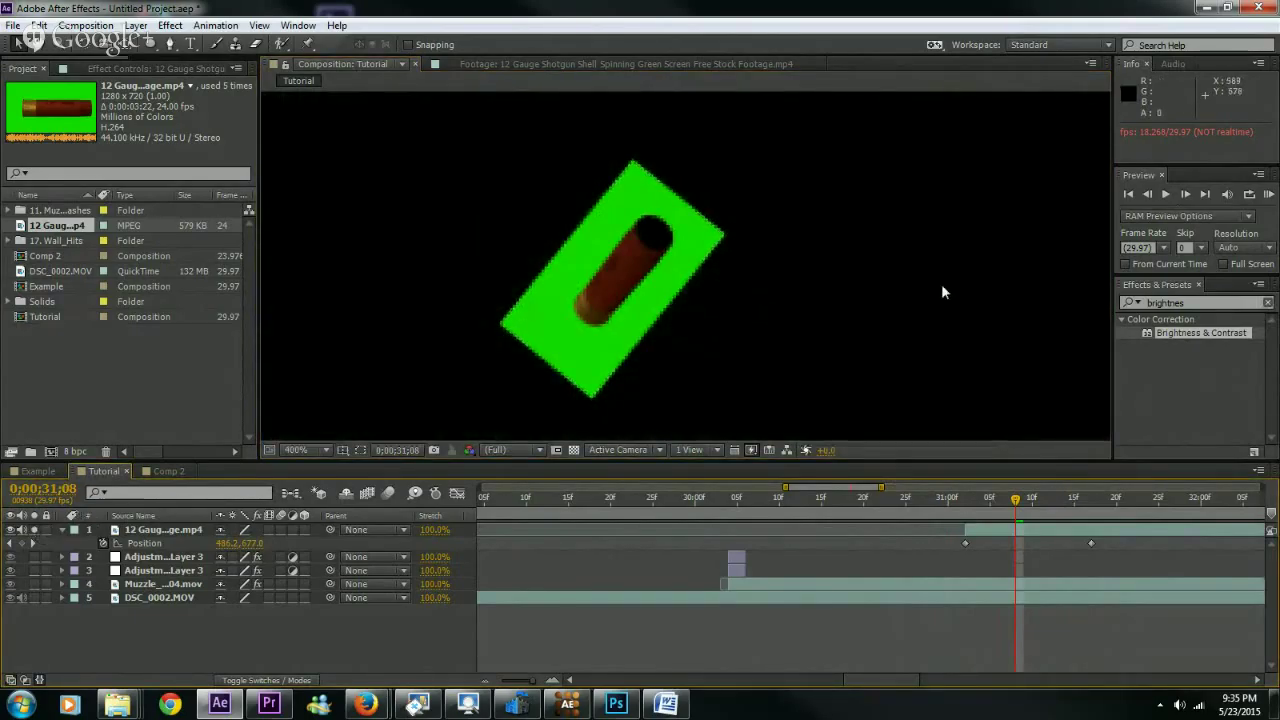
- Apply Keylight (1.2) to the shell layer and sample the green screen as Screen Colour
{"action": "left_click", "coordinate": [1267, 303]}
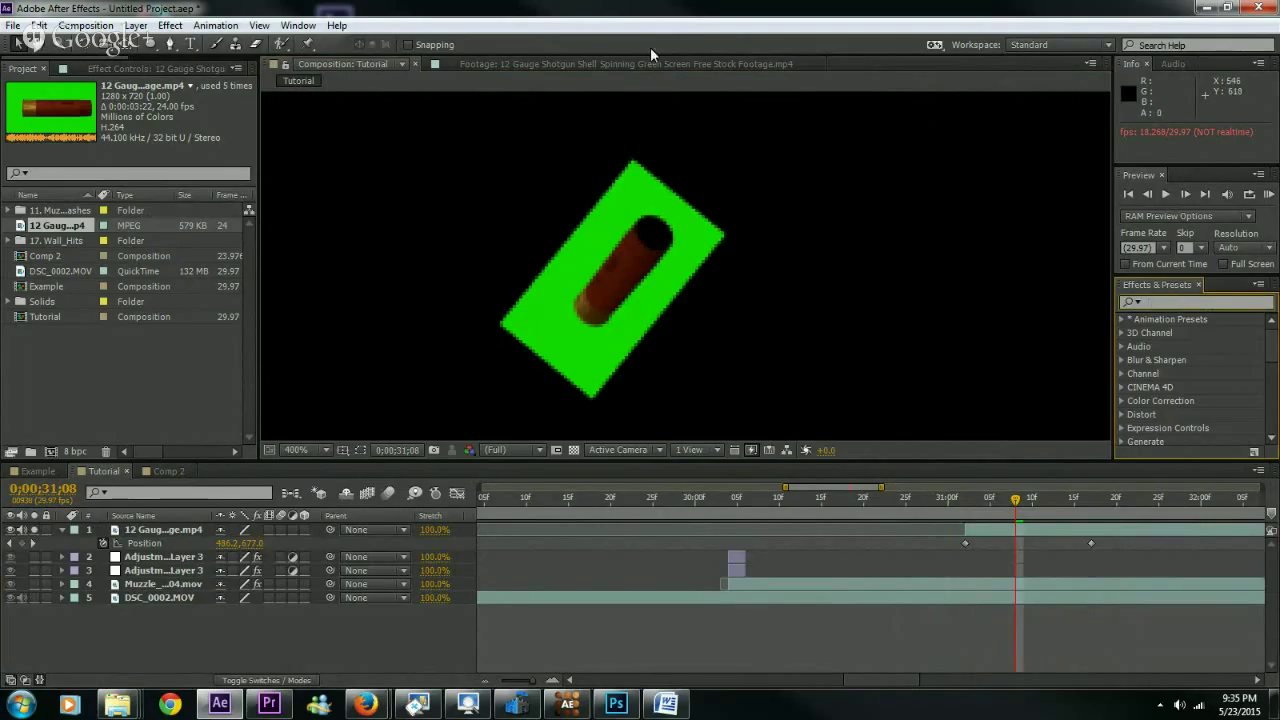
{"action": "left_click", "coordinate": [168, 26]}
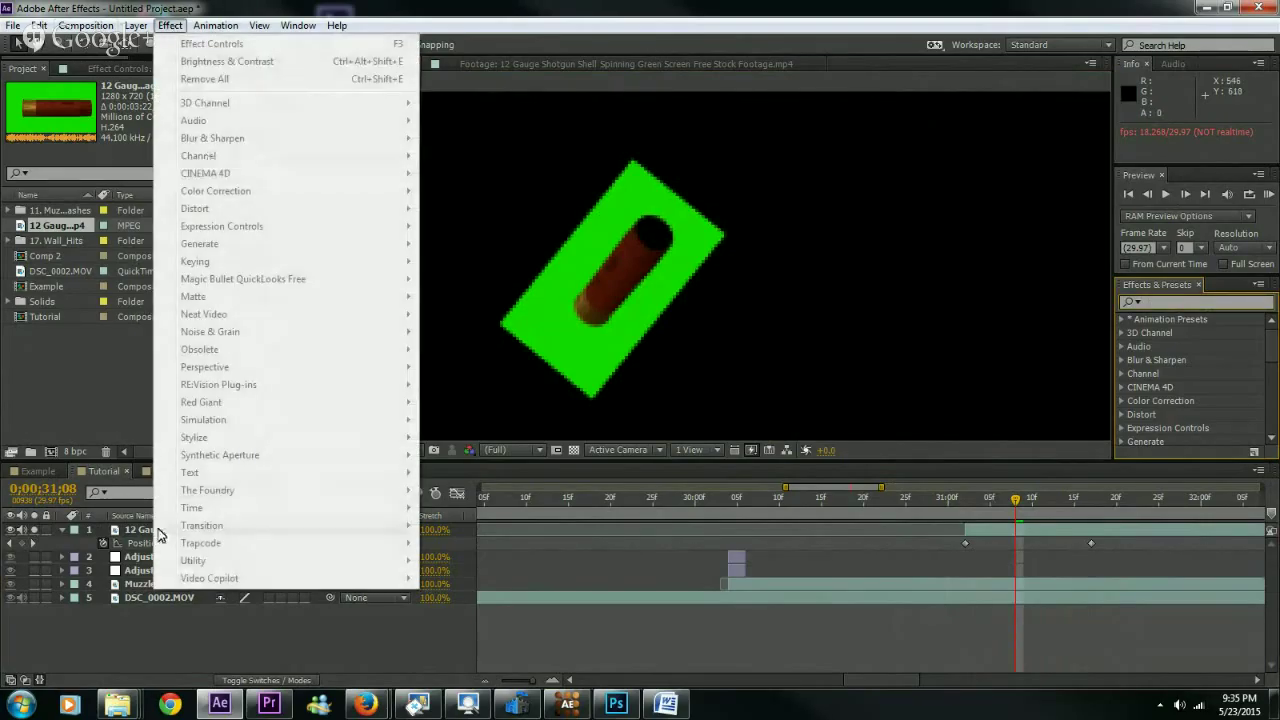
{"action": "left_click", "coordinate": [155, 533]}
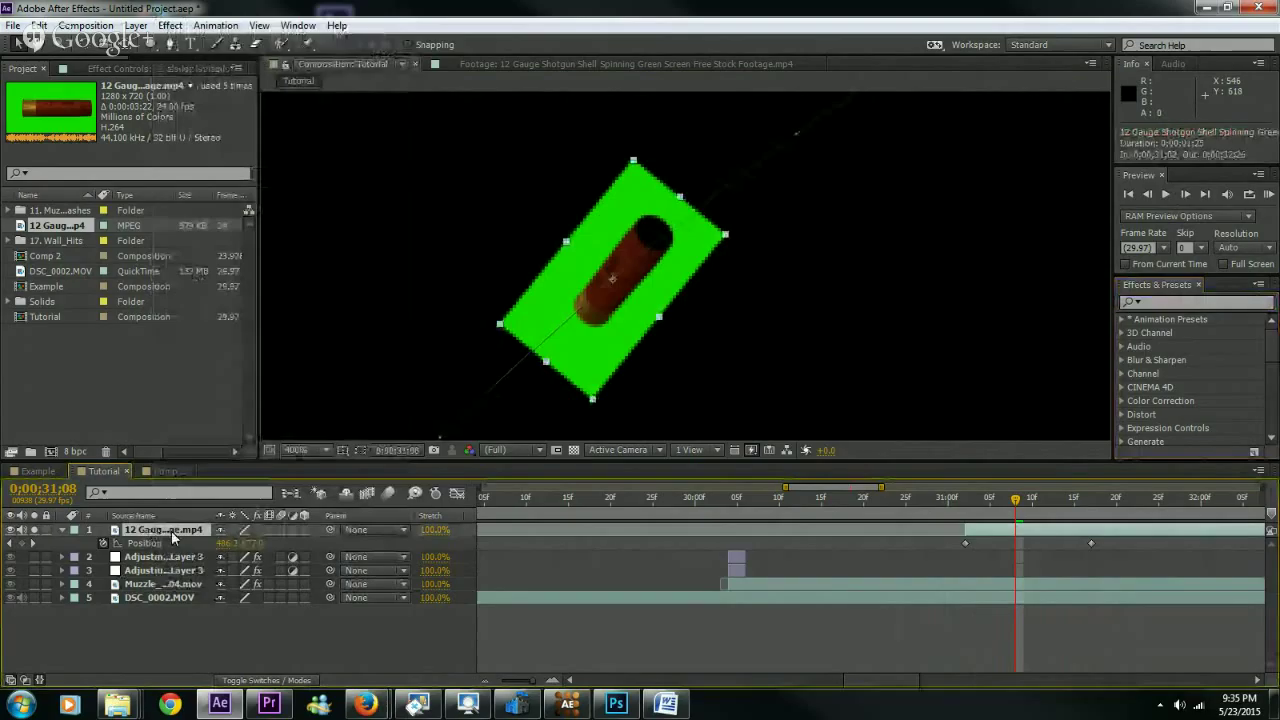
{"action": "left_click", "coordinate": [170, 26]}
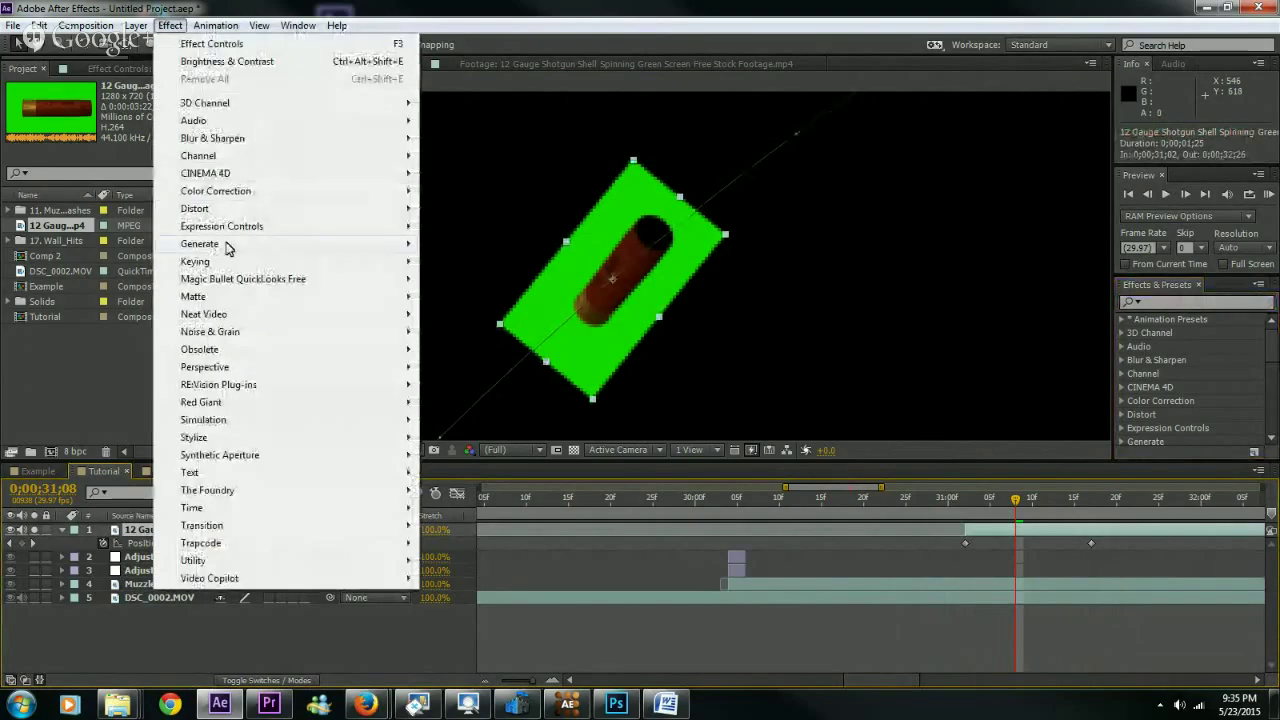
{"action": "mouse_move", "coordinate": [280, 262]}
{"action": "left_click", "coordinate": [470, 385]}
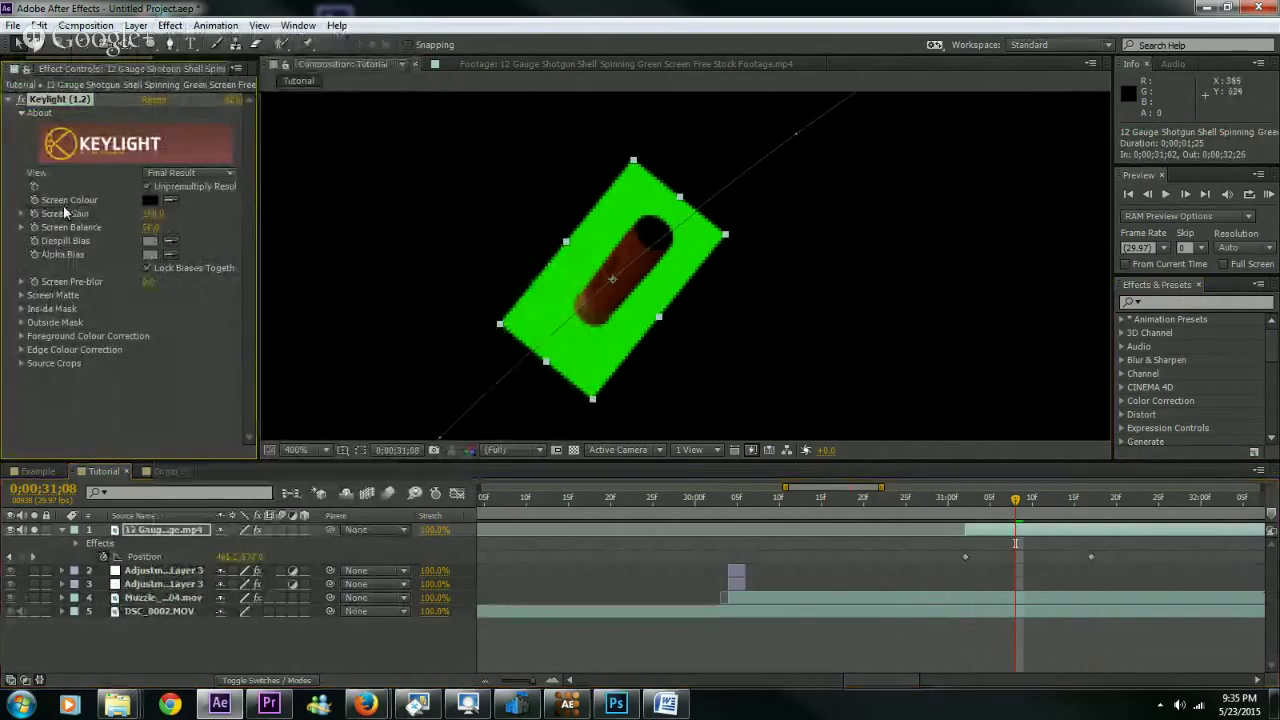
{"action": "left_click", "coordinate": [171, 201]}
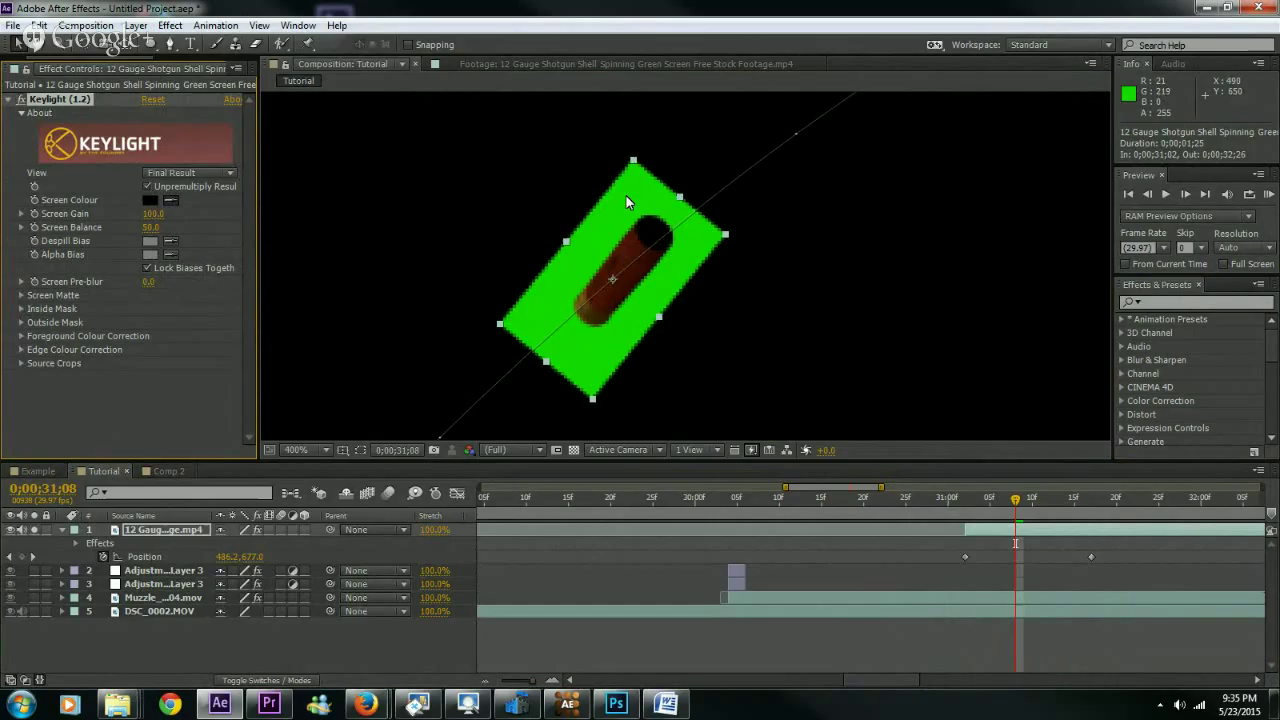
{"action": "left_click", "coordinate": [625, 196]}
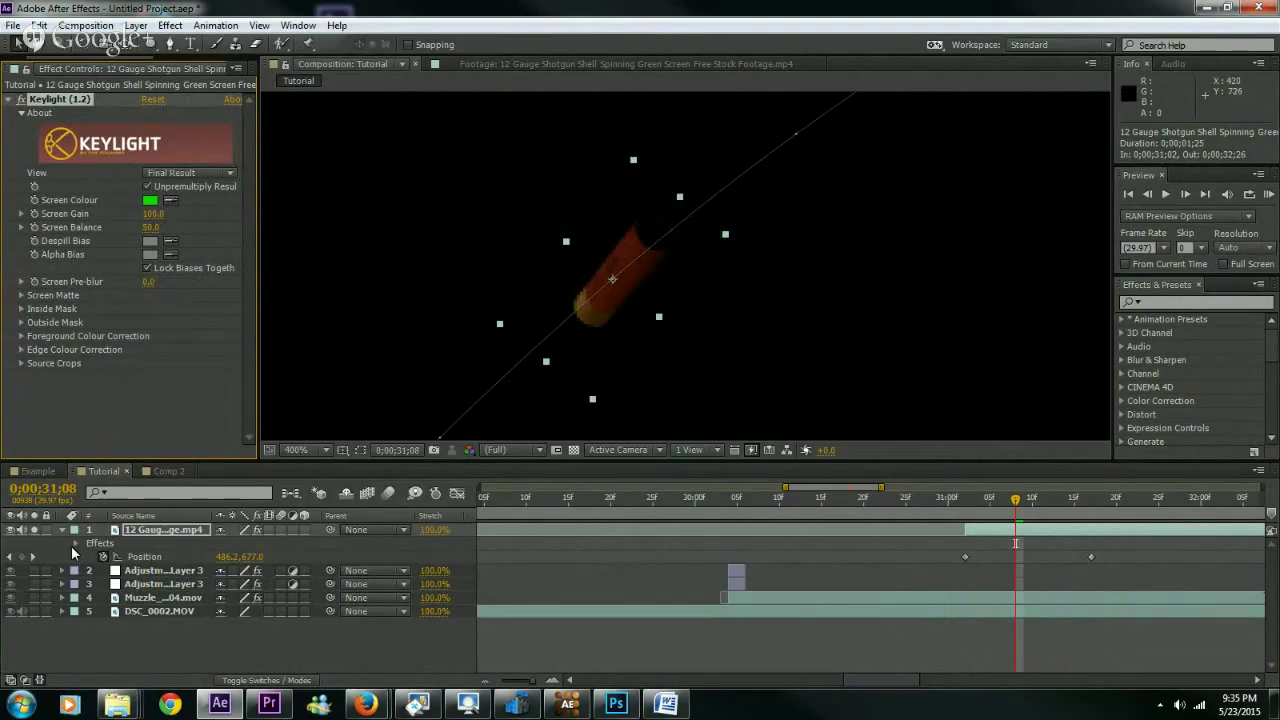
{"action": "left_click", "coordinate": [33, 531]}
{"action": "key", "text": "comma"}
{"action": "key", "text": "comma"}
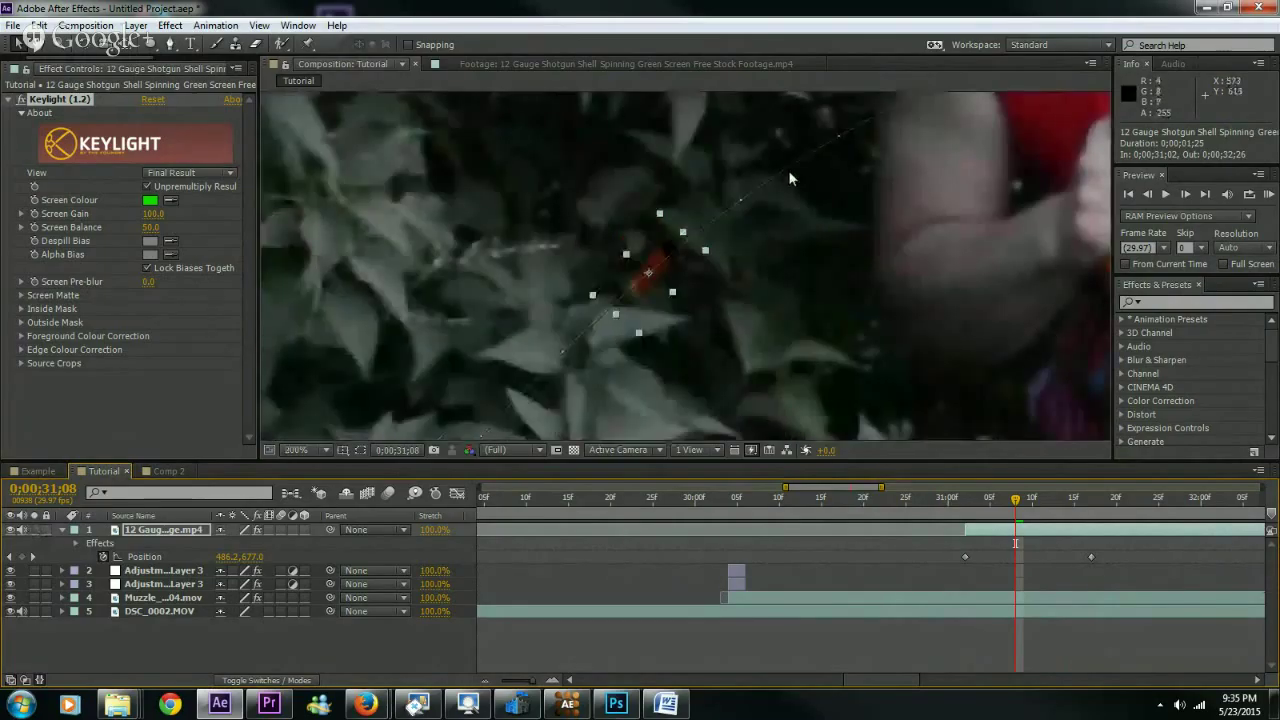
{"action": "left_click_drag", "start_coordinate": [1000, 512], "coordinate": [940, 512]}
{"action": "key", "text": "comma"}
{"action": "key", "text": "comma"}
{"action": "left_click_drag", "start_coordinate": [827, 316], "coordinate": [757, 318]}
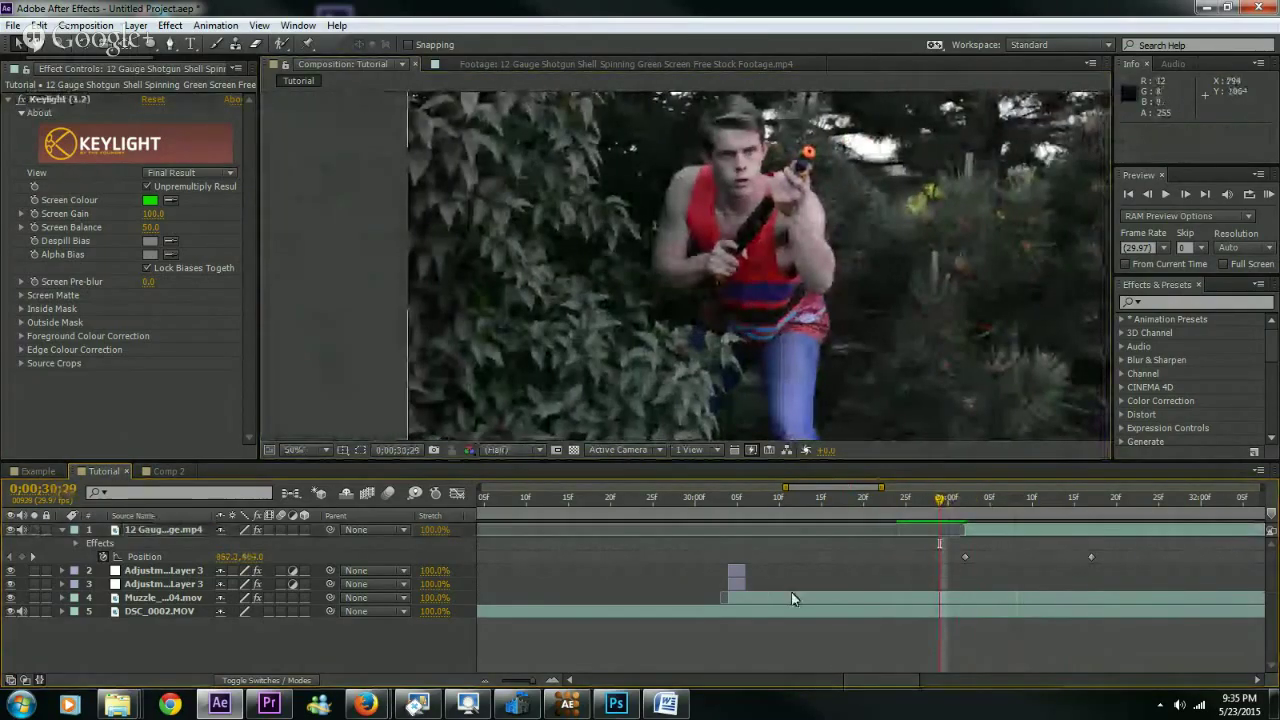
{"action": "key", "text": "space"}
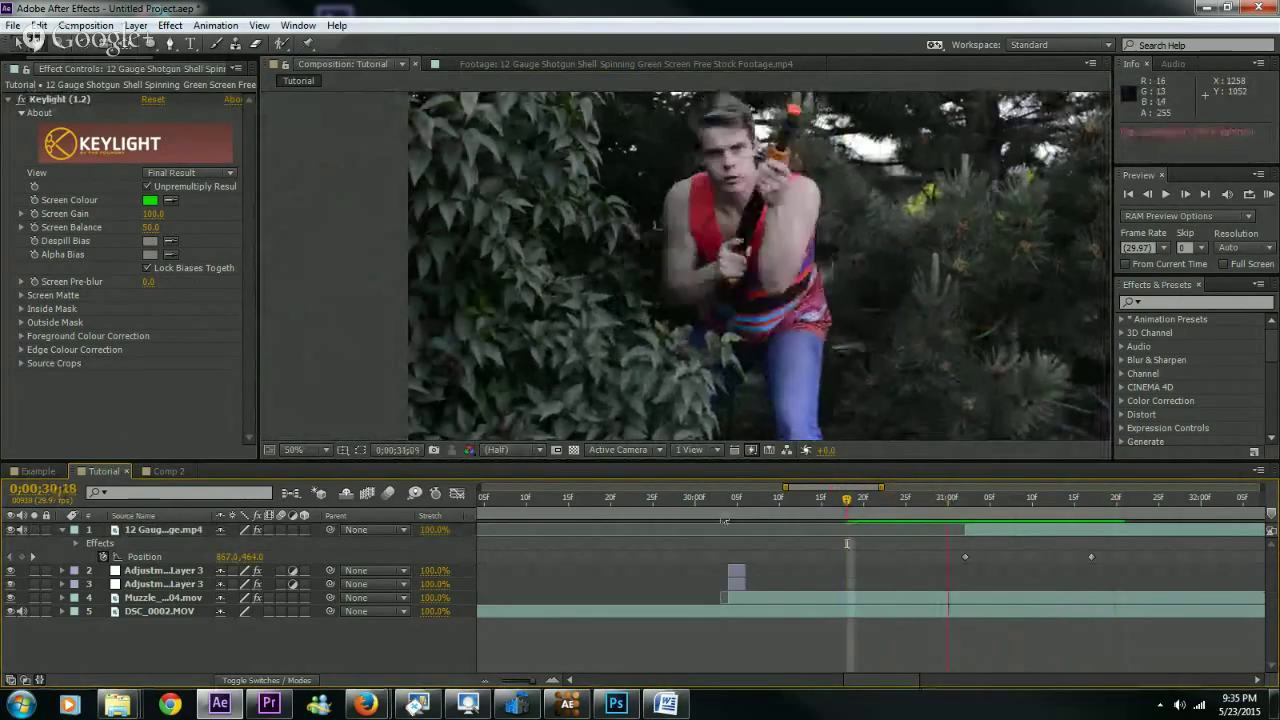
{"action": "key", "text": "space"}
{"action": "left_click", "coordinate": [849, 500]}
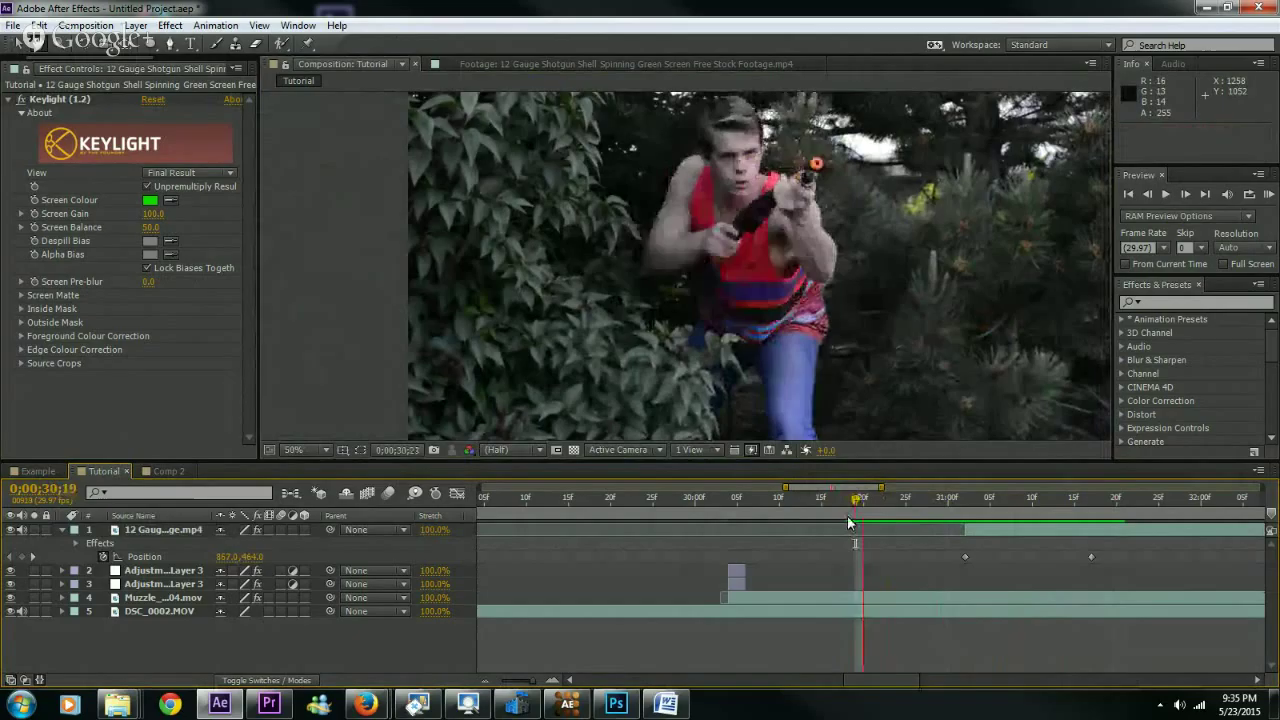
{"action": "left_click", "coordinate": [1118, 500]}
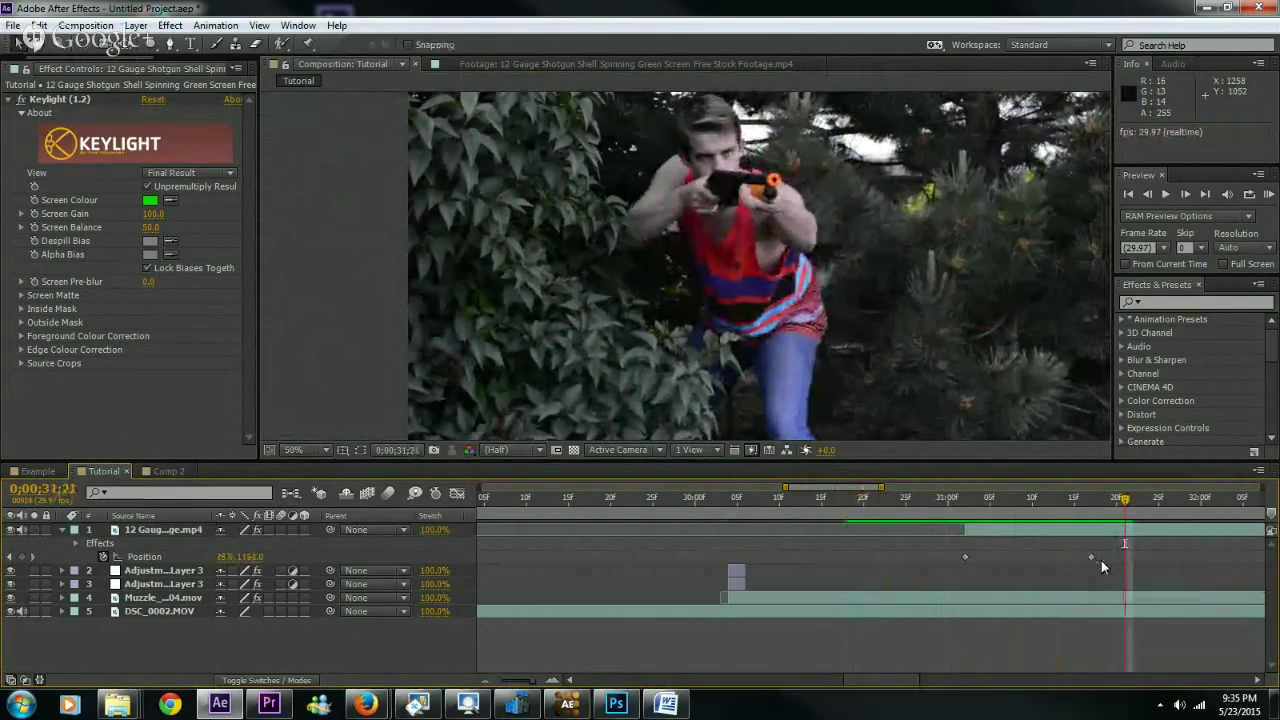
{"action": "left_click_drag", "start_coordinate": [1091, 557], "coordinate": [1158, 556]}
{"action": "left_click", "coordinate": [1110, 502]}
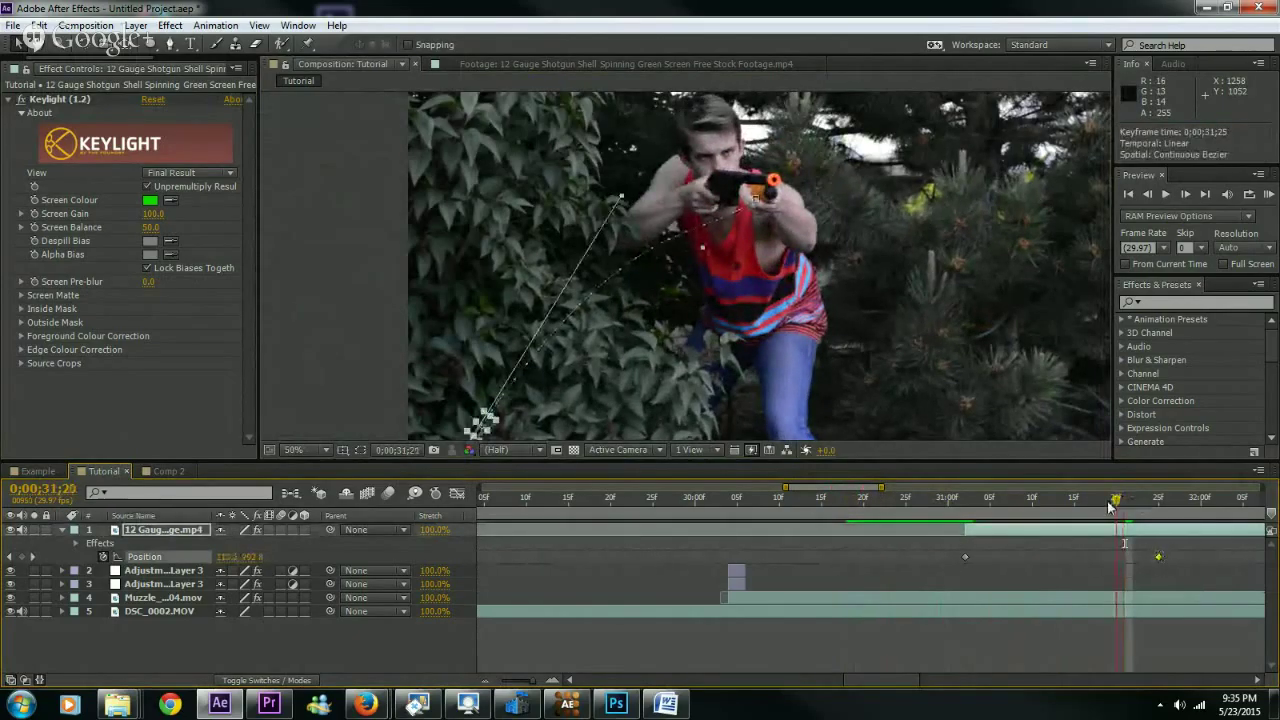
{"action": "left_click_drag", "start_coordinate": [1110, 506], "coordinate": [1075, 500]}
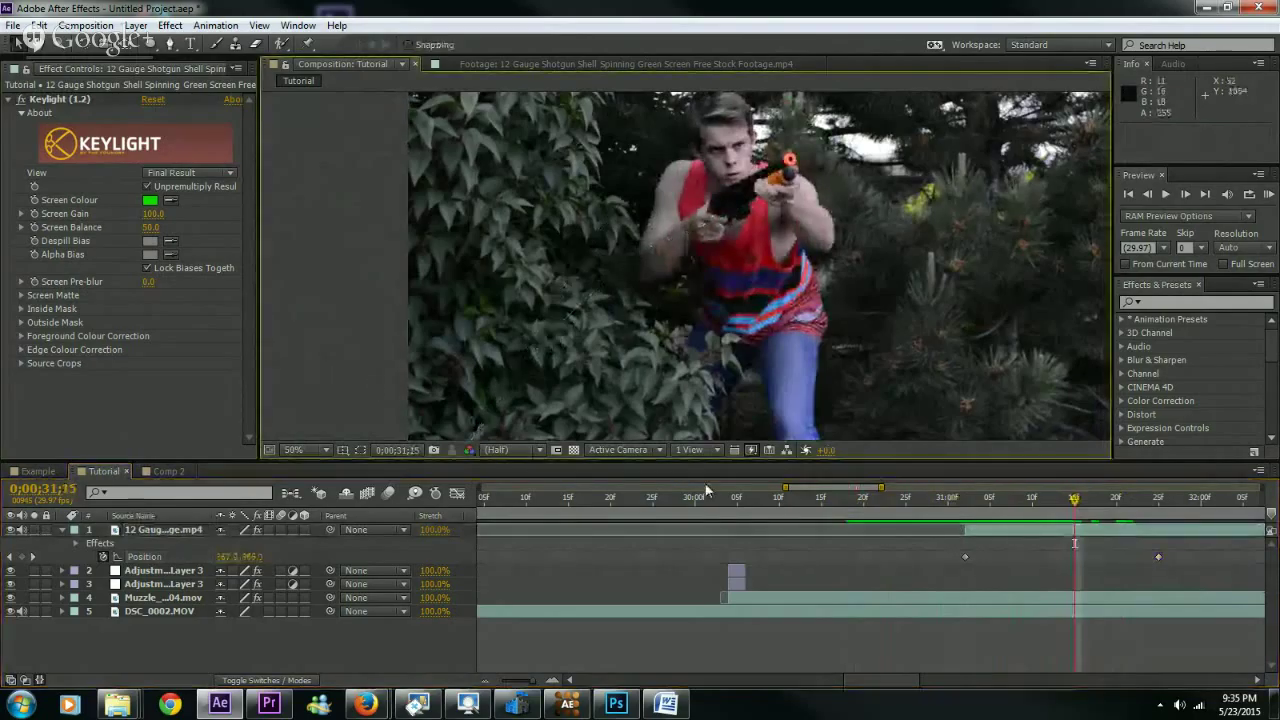
{"action": "left_click", "coordinate": [948, 498]}
{"action": "key", "text": "space"}
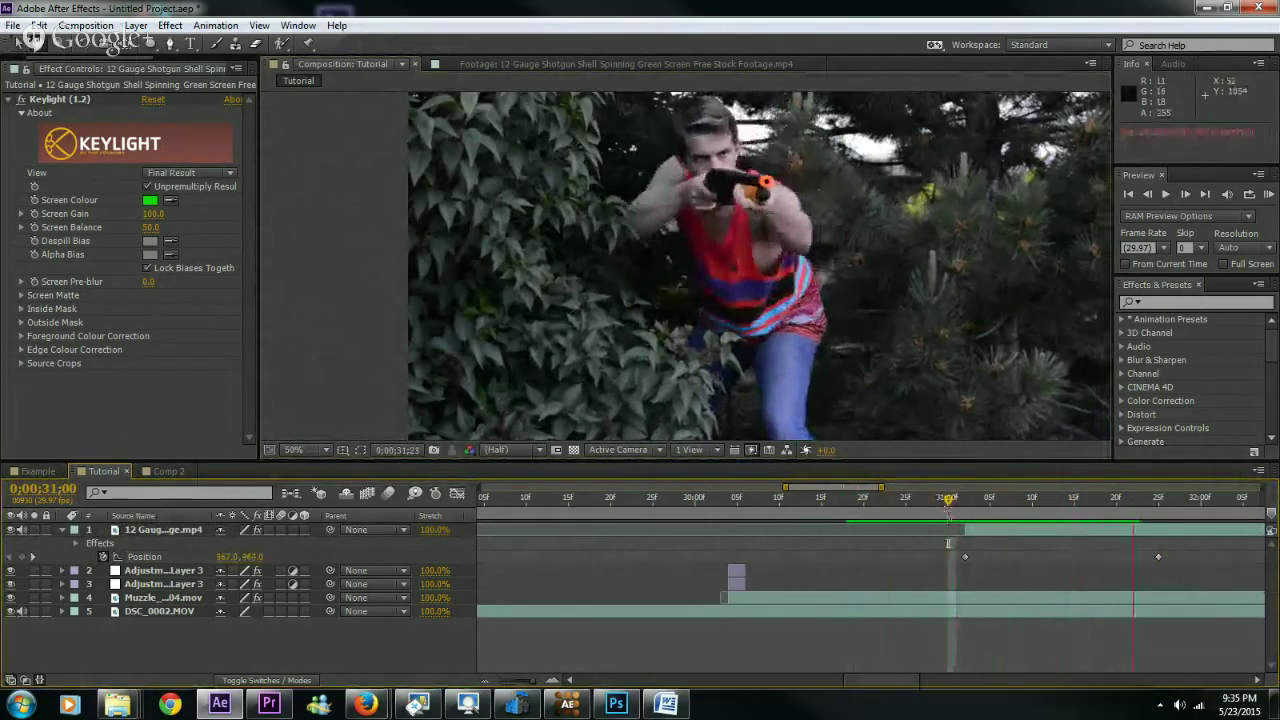
{"action": "left_click", "coordinate": [920, 512]}
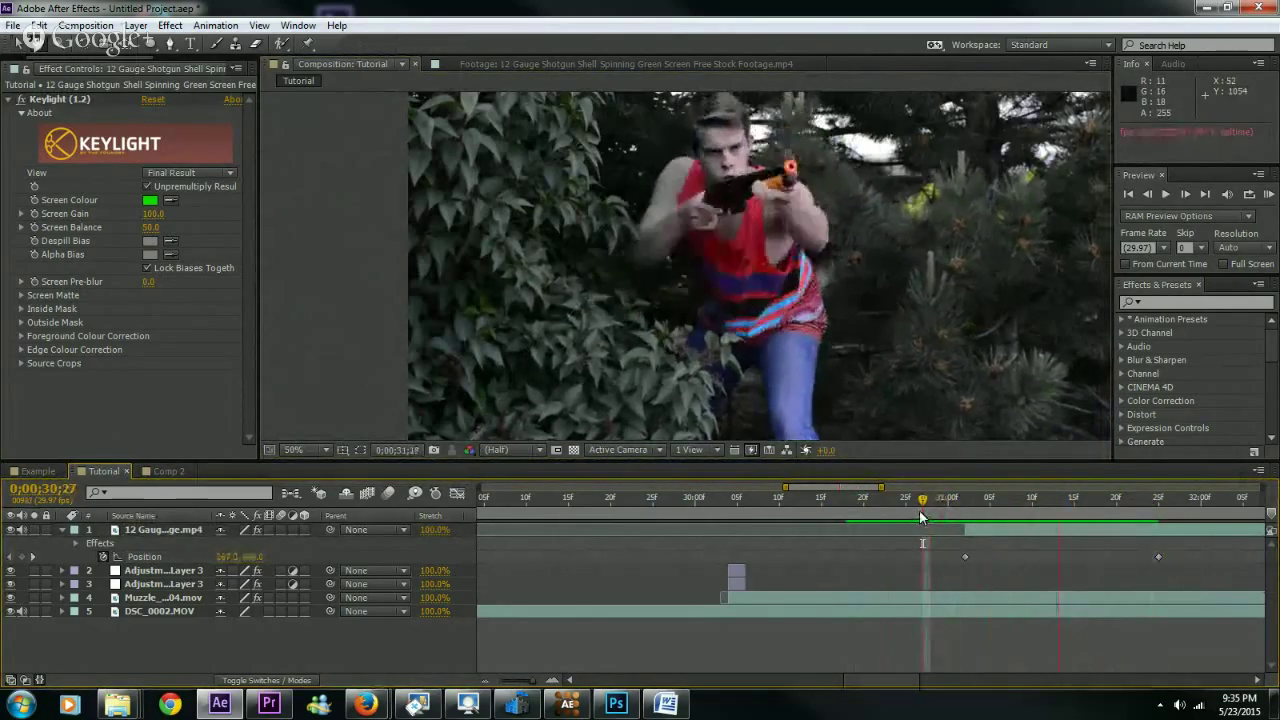
{"action": "left_click_drag", "start_coordinate": [919, 510], "coordinate": [868, 518]}
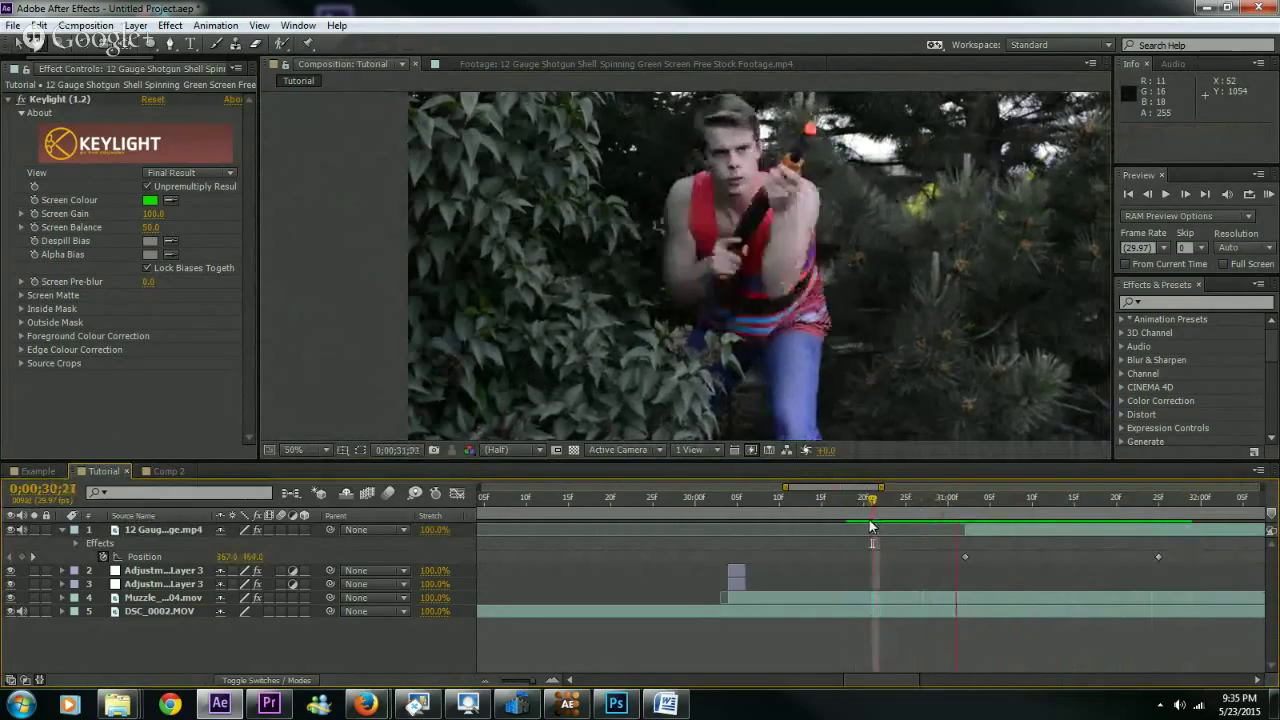
{"action": "key", "text": "space"}
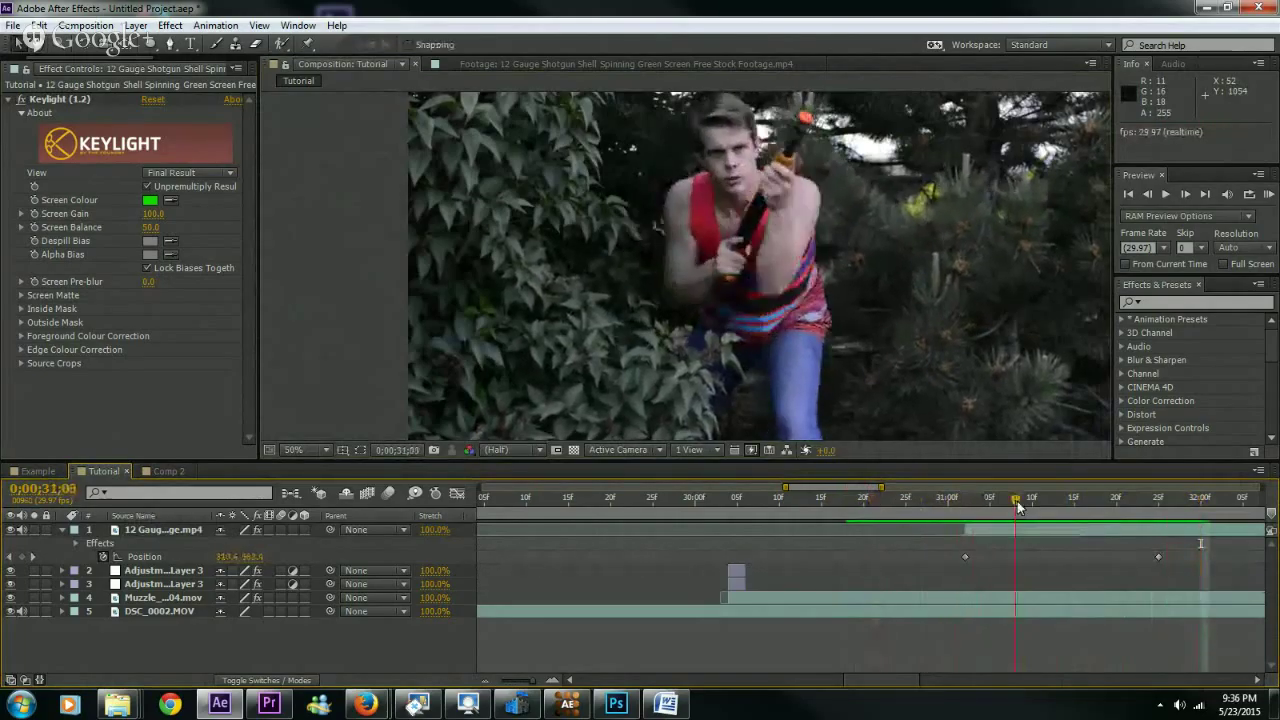
{"action": "left_click_drag", "start_coordinate": [1080, 510], "coordinate": [1142, 505]}
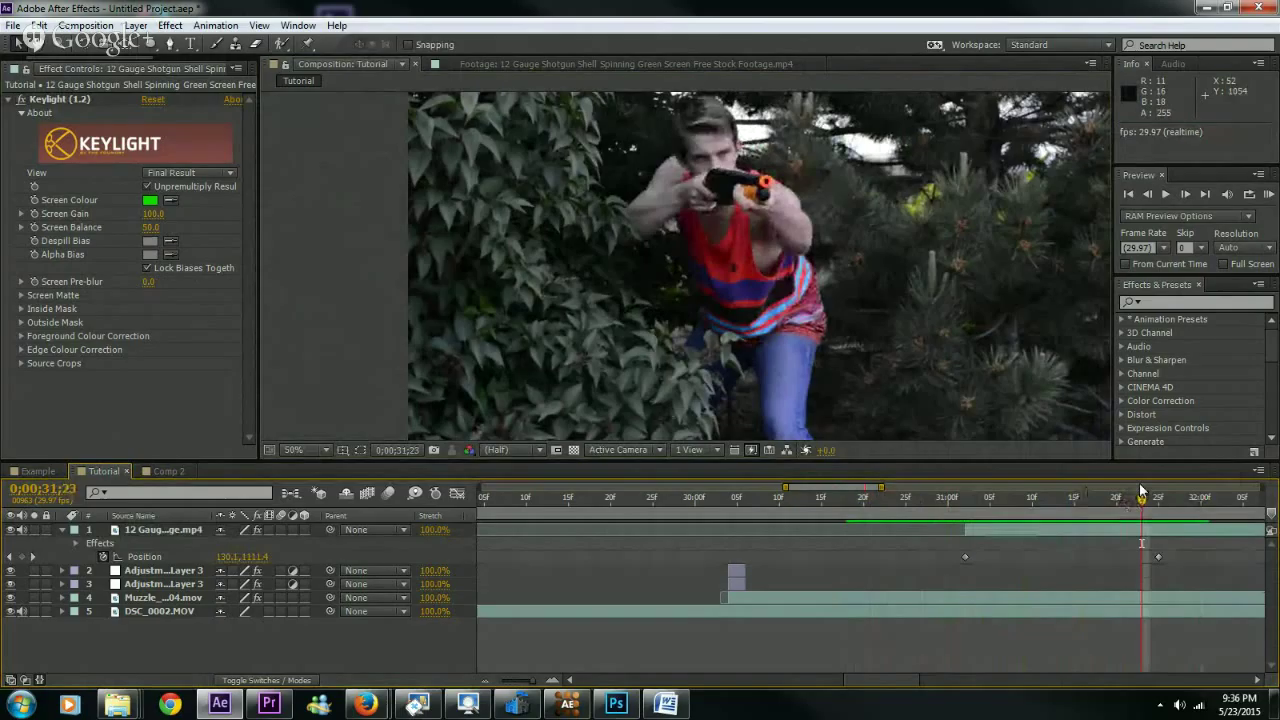
{"action": "left_click_drag", "start_coordinate": [1148, 509], "coordinate": [937, 520]}
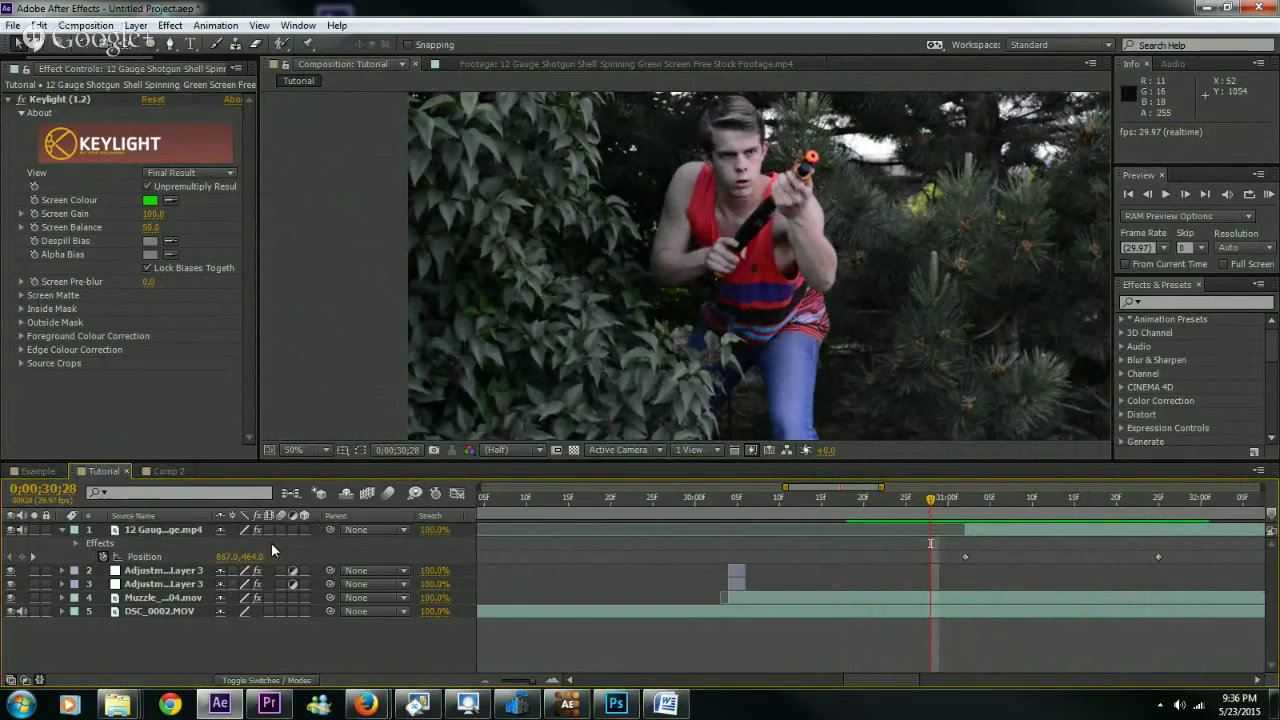
- Show the layer switches columns and enable Motion Blur on the shell layer and the composition
{"action": "left_click", "coordinate": [271, 681]}
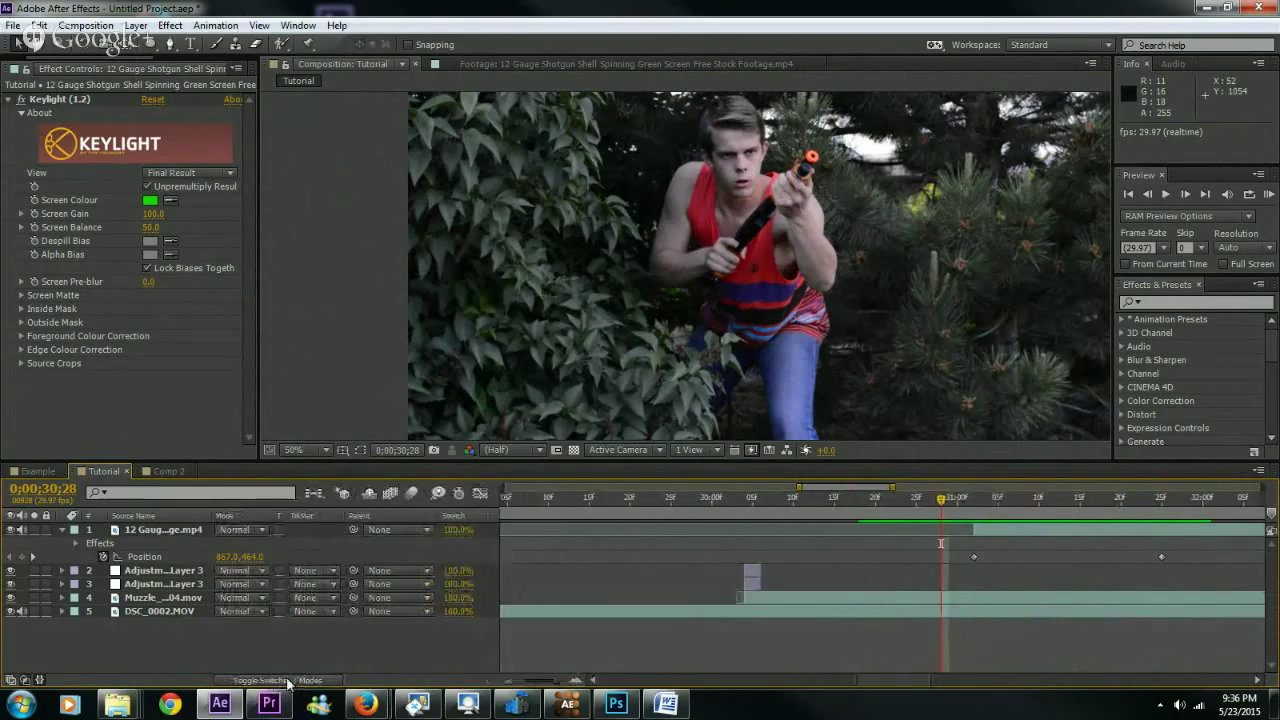
{"action": "left_click", "coordinate": [312, 681]}
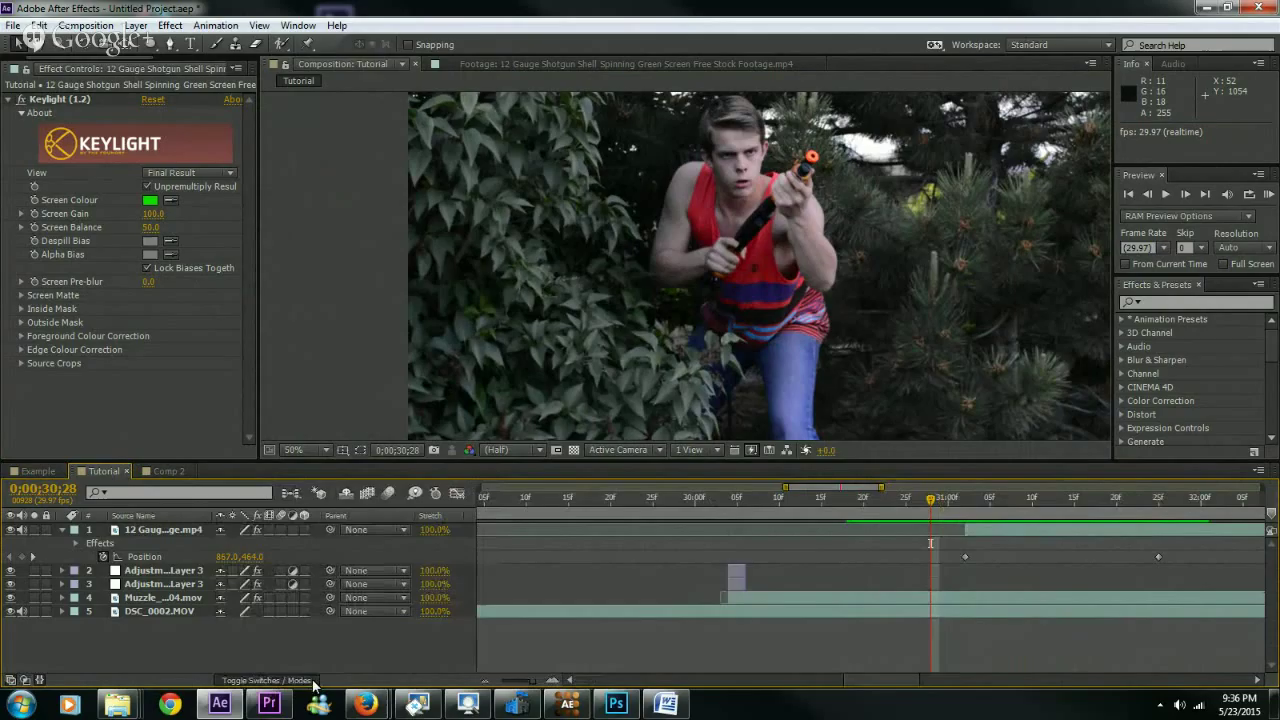
{"action": "left_click", "coordinate": [312, 681]}
{"action": "left_click", "coordinate": [312, 681]}
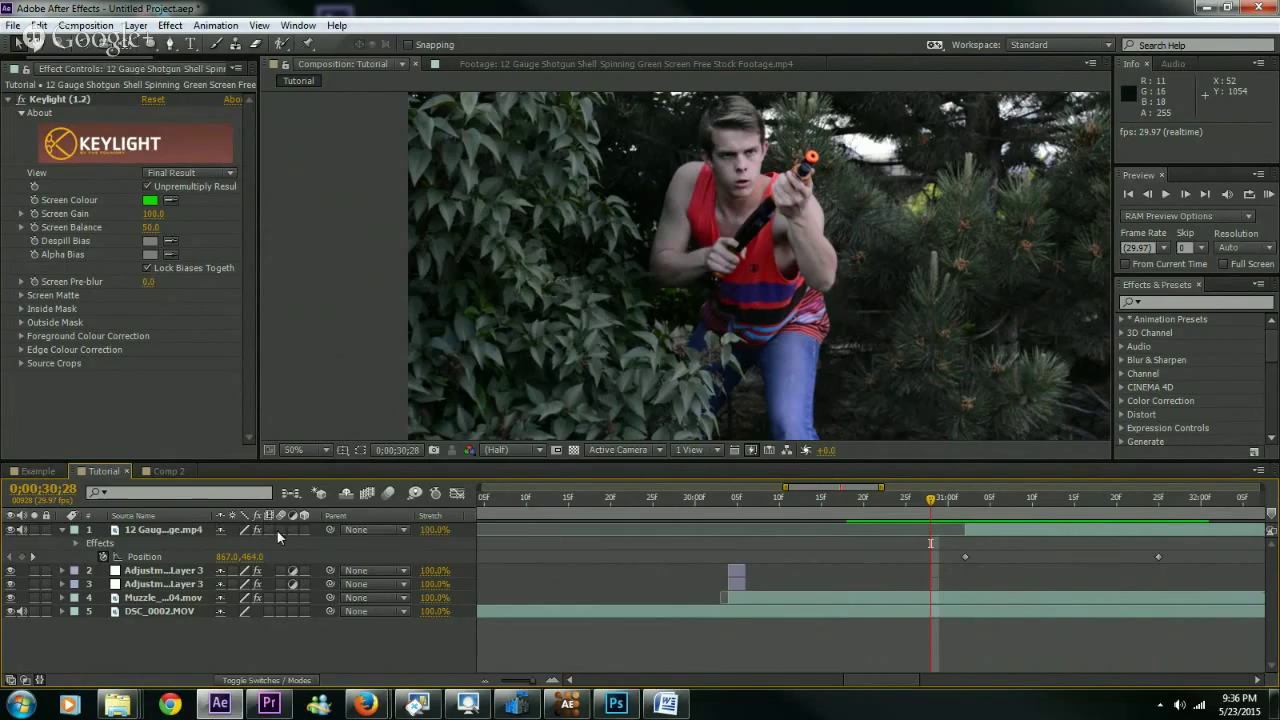
{"action": "left_click", "coordinate": [279, 529]}
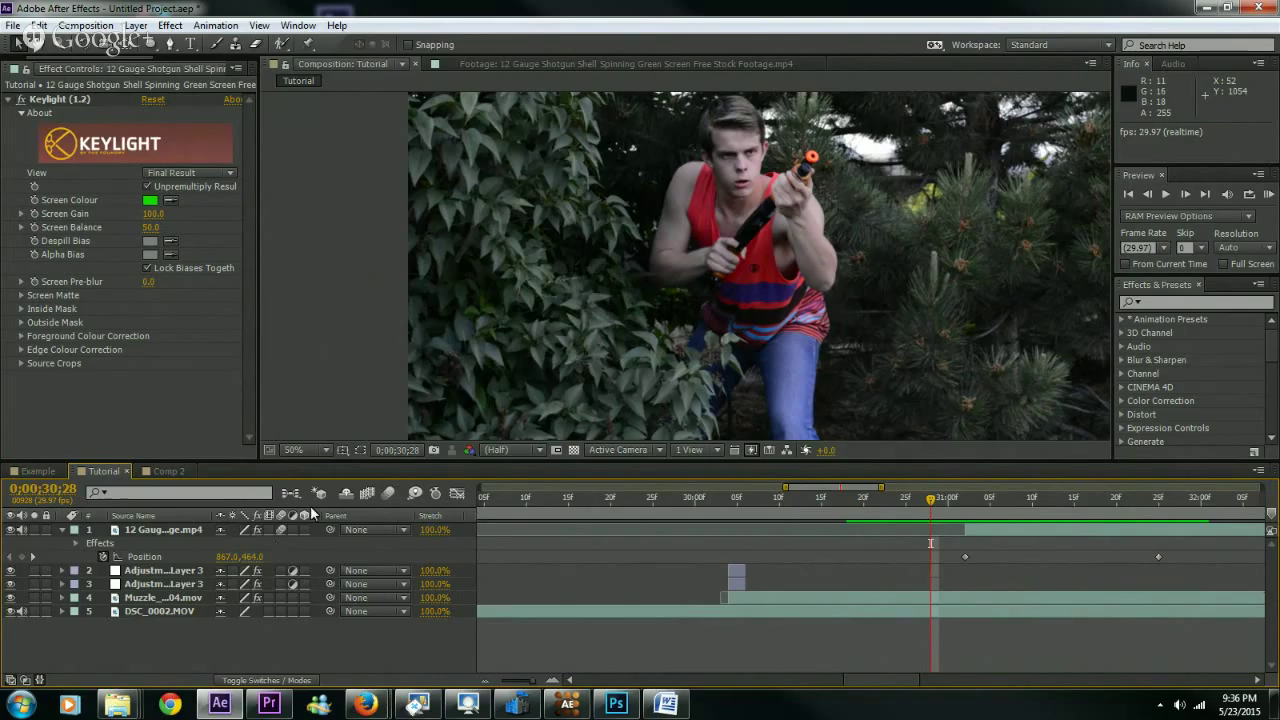
{"action": "left_click", "coordinate": [390, 495]}
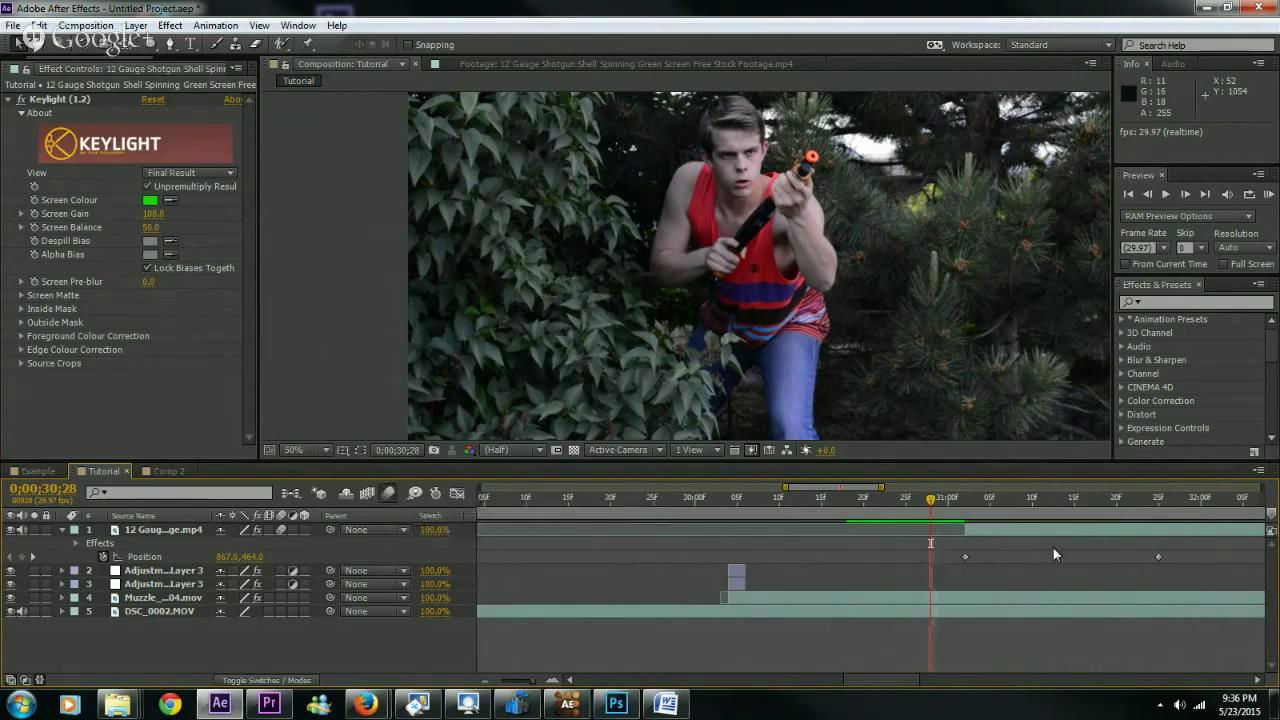
- Inspect the blurred shell around 31;04 at 200%, toggling its motion blur off and on to compare
{"action": "left_click", "coordinate": [956, 508]}
{"action": "left_click_drag", "start_coordinate": [956, 508], "coordinate": [981, 508]}
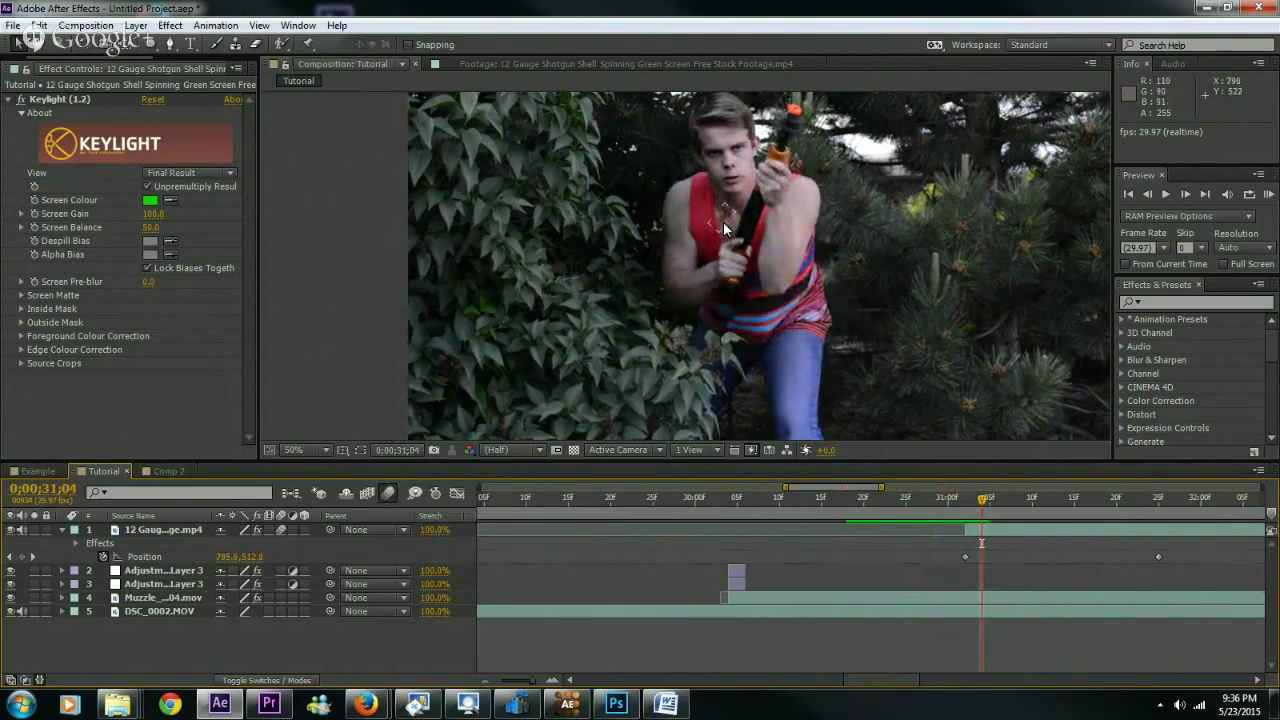
{"action": "left_click", "coordinate": [290, 450]}
{"action": "left_click", "coordinate": [320, 343]}
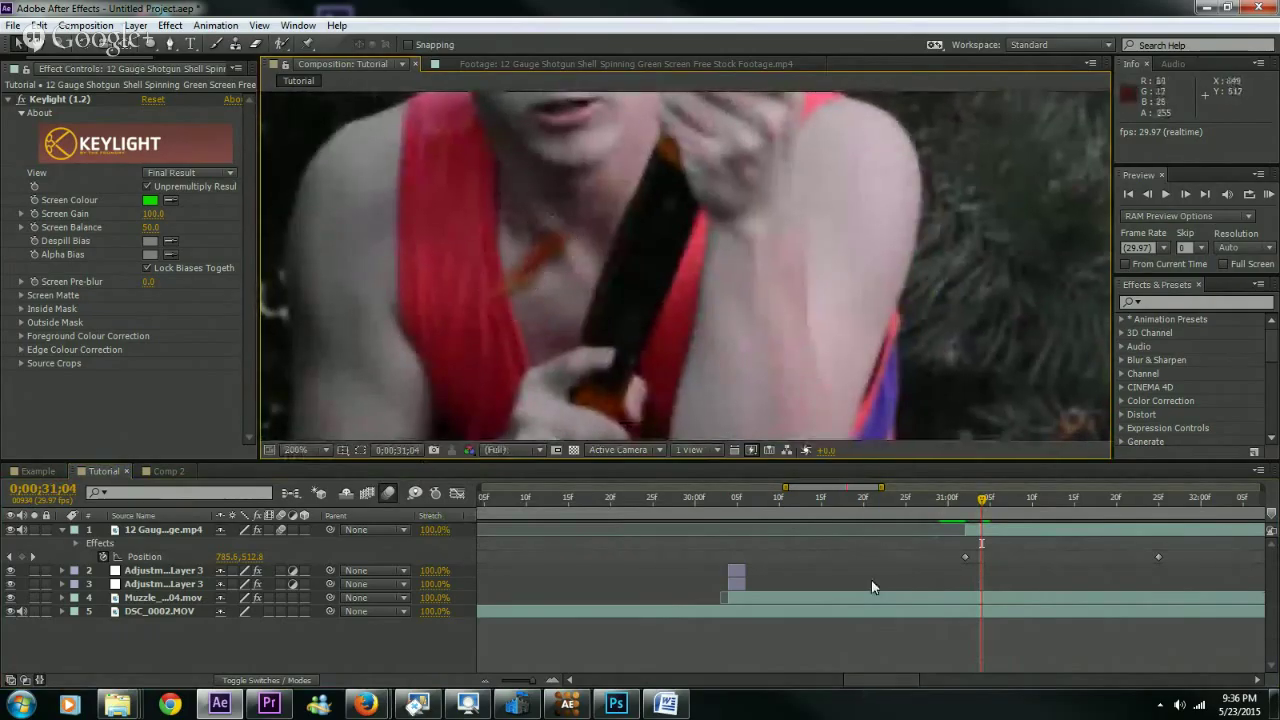
{"action": "key", "text": "Page_Up"}
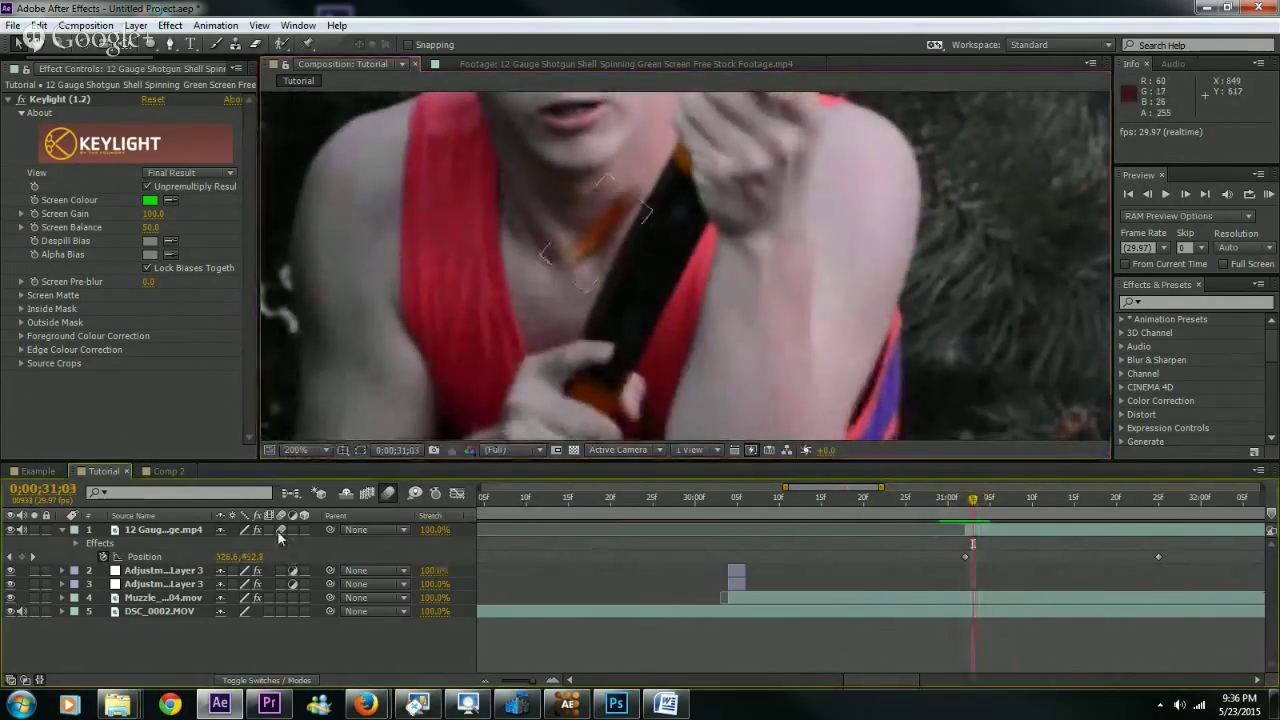
{"action": "left_click", "coordinate": [281, 529]}
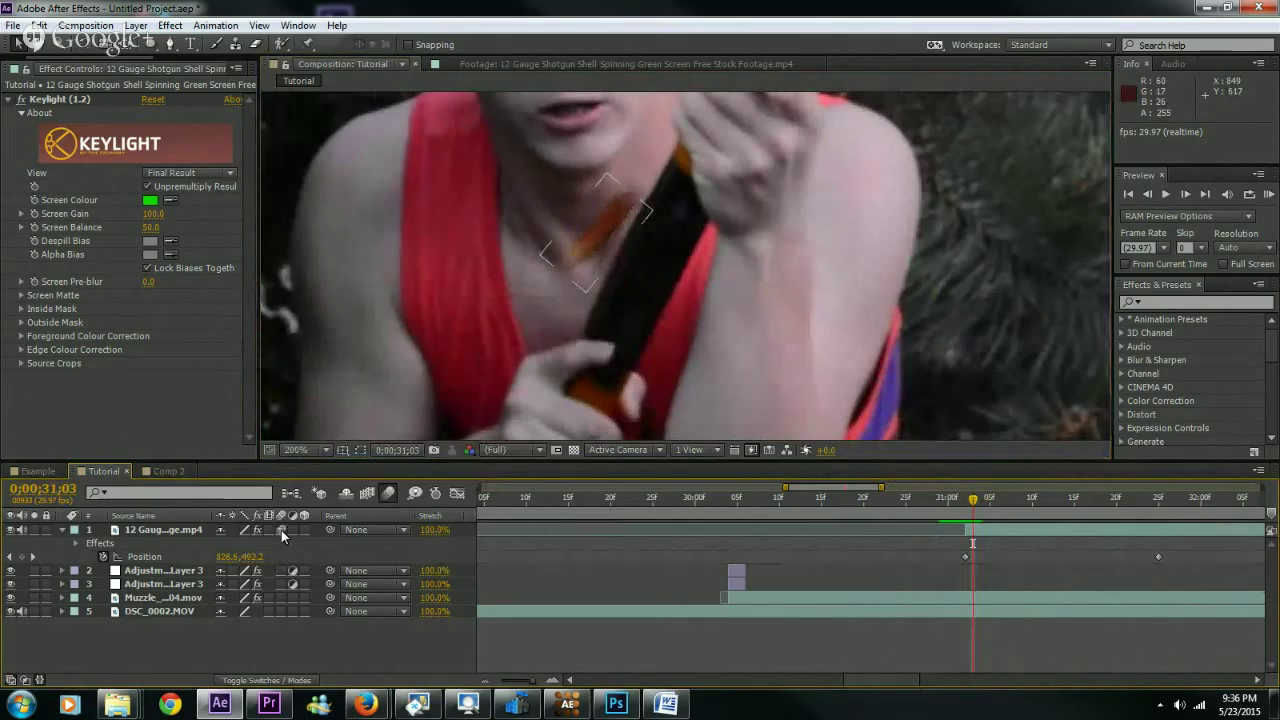
{"action": "left_click", "coordinate": [281, 529]}
- Zoom the timeline out to 26–36 seconds and return to about 28;29, before the shot
{"action": "left_click_drag", "start_coordinate": [532, 683], "coordinate": [505, 683]}
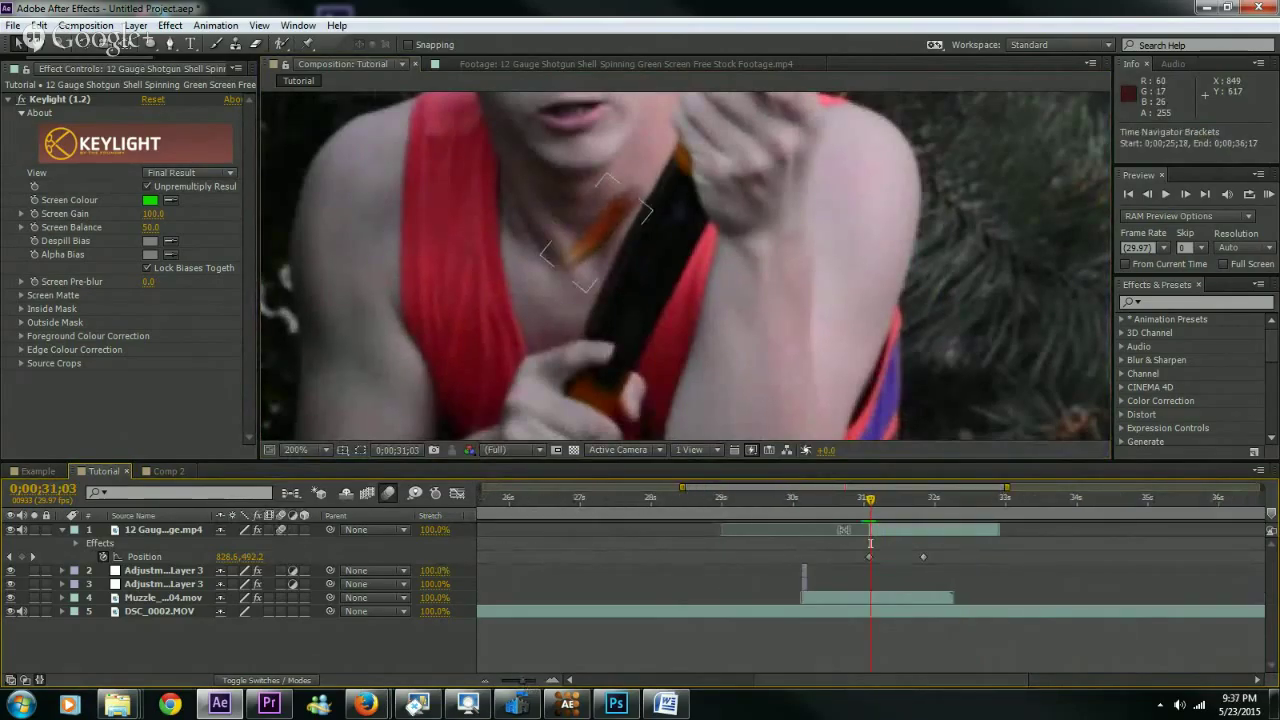
{"action": "left_click", "coordinate": [866, 500]}
{"action": "scroll", "coordinate": [567, 368], "scroll_direction": "down", "scroll_amount": 4}
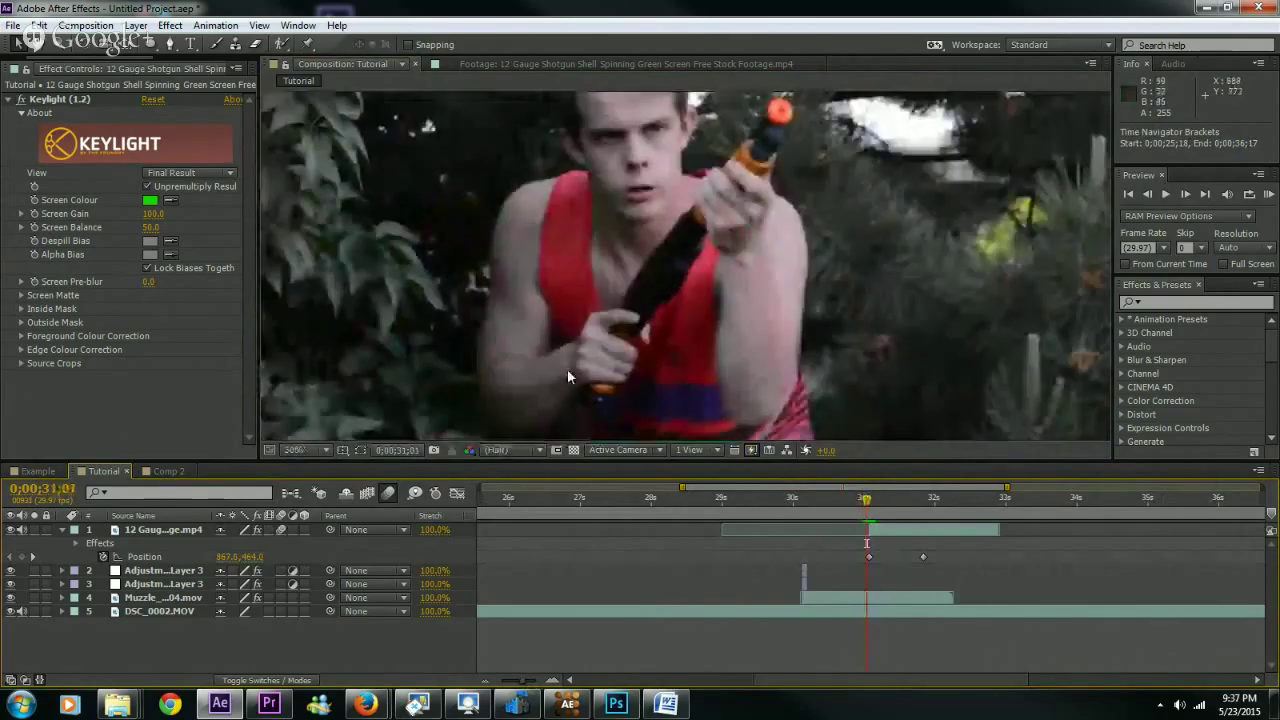
{"action": "left_click_drag", "start_coordinate": [868, 500], "coordinate": [719, 500]}
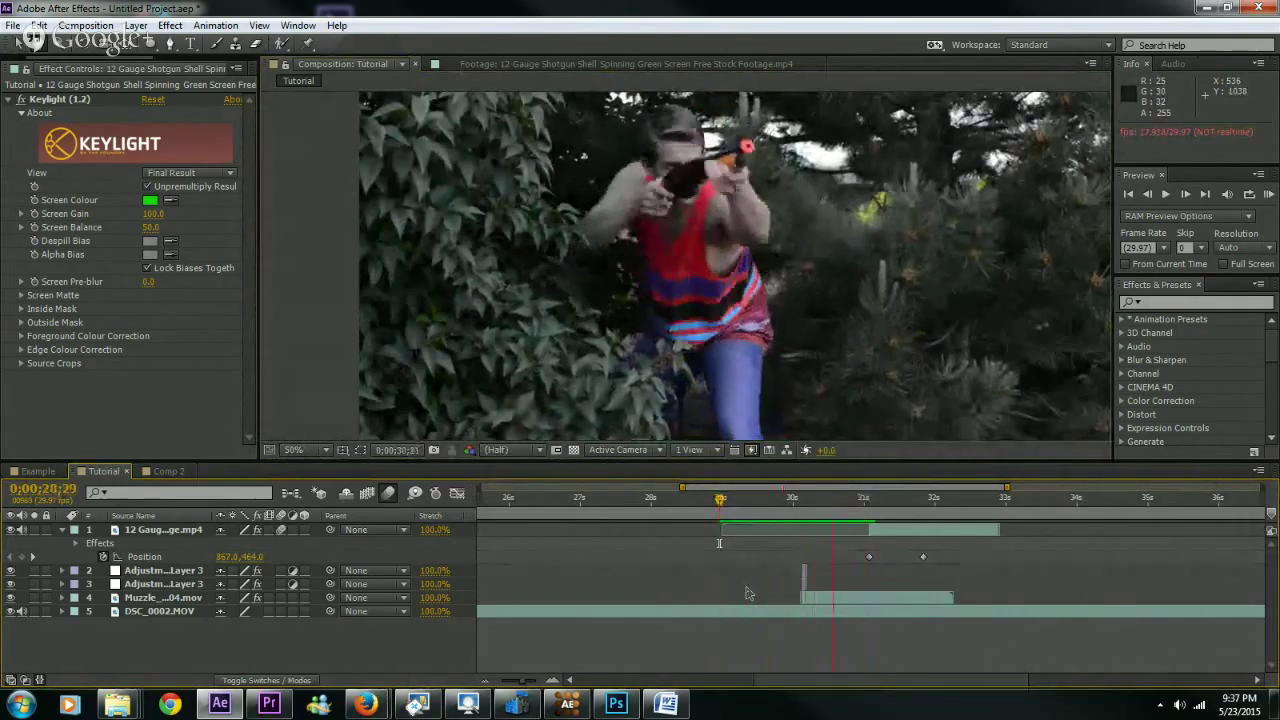
- Enable From Current Time and preview the shot starting at 29;20
{"action": "left_click", "coordinate": [870, 550]}
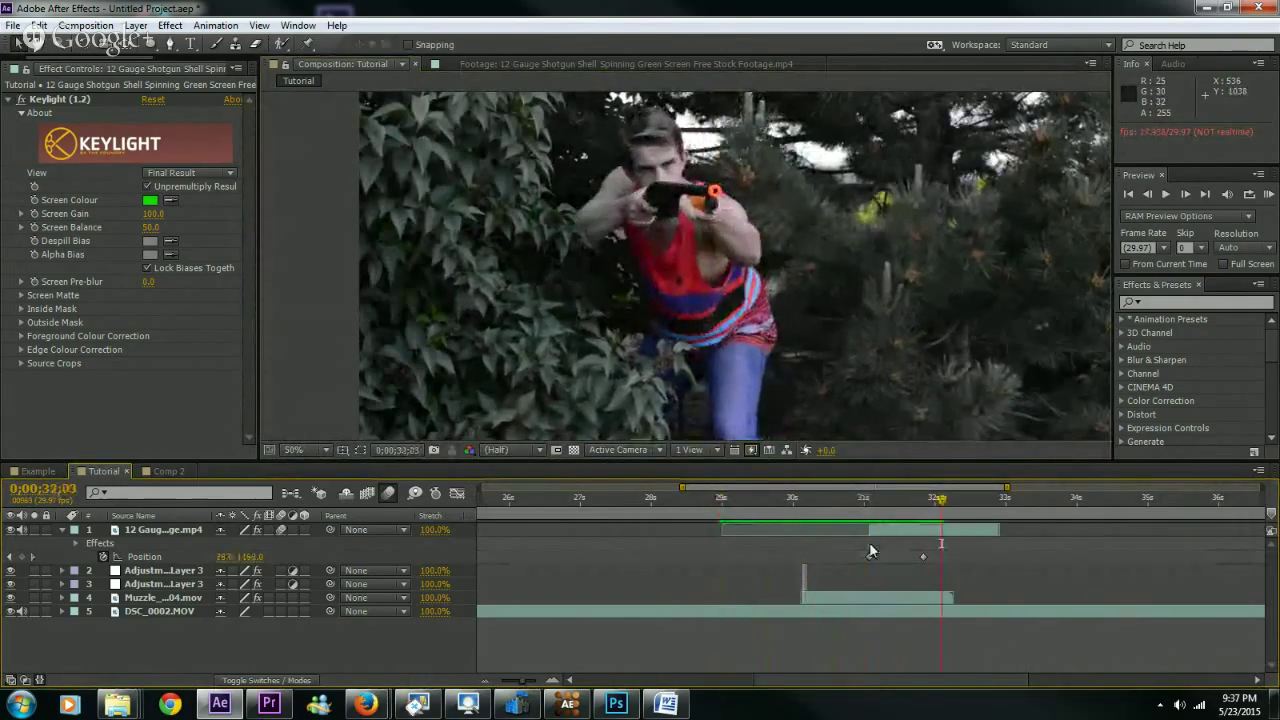
{"action": "left_click_drag", "start_coordinate": [942, 500], "coordinate": [769, 493]}
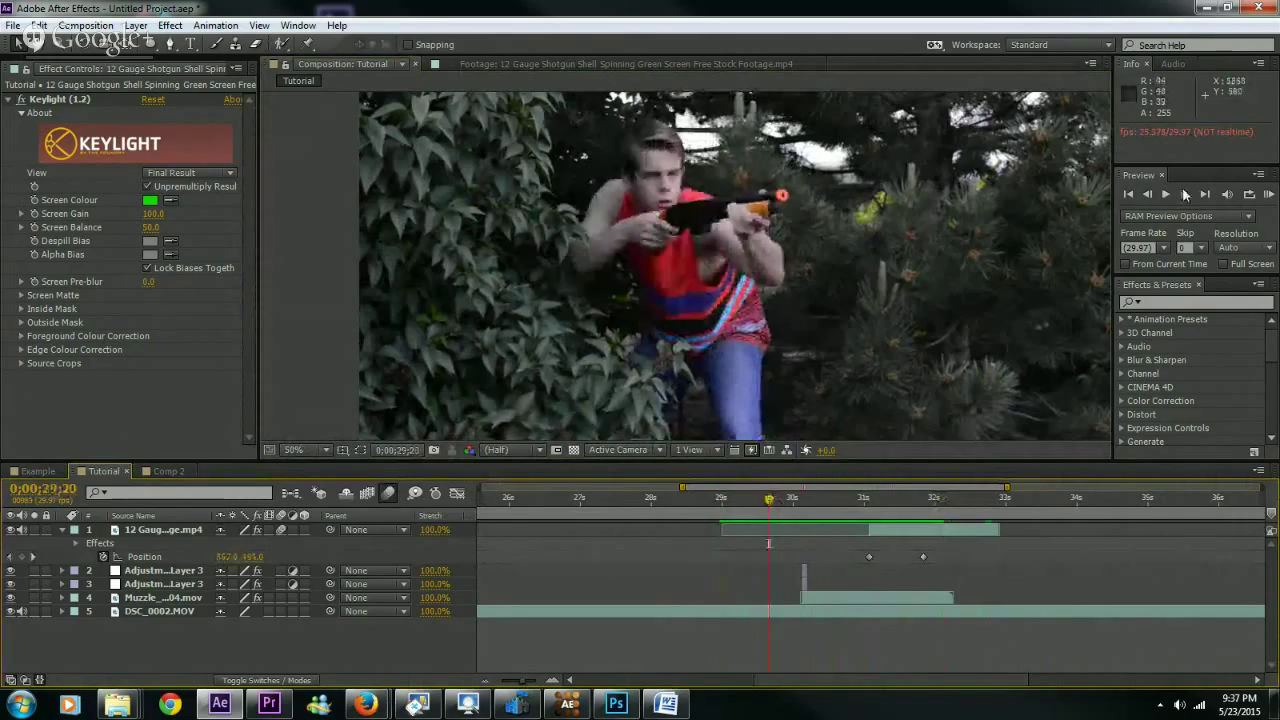
{"action": "left_click", "coordinate": [1160, 264]}
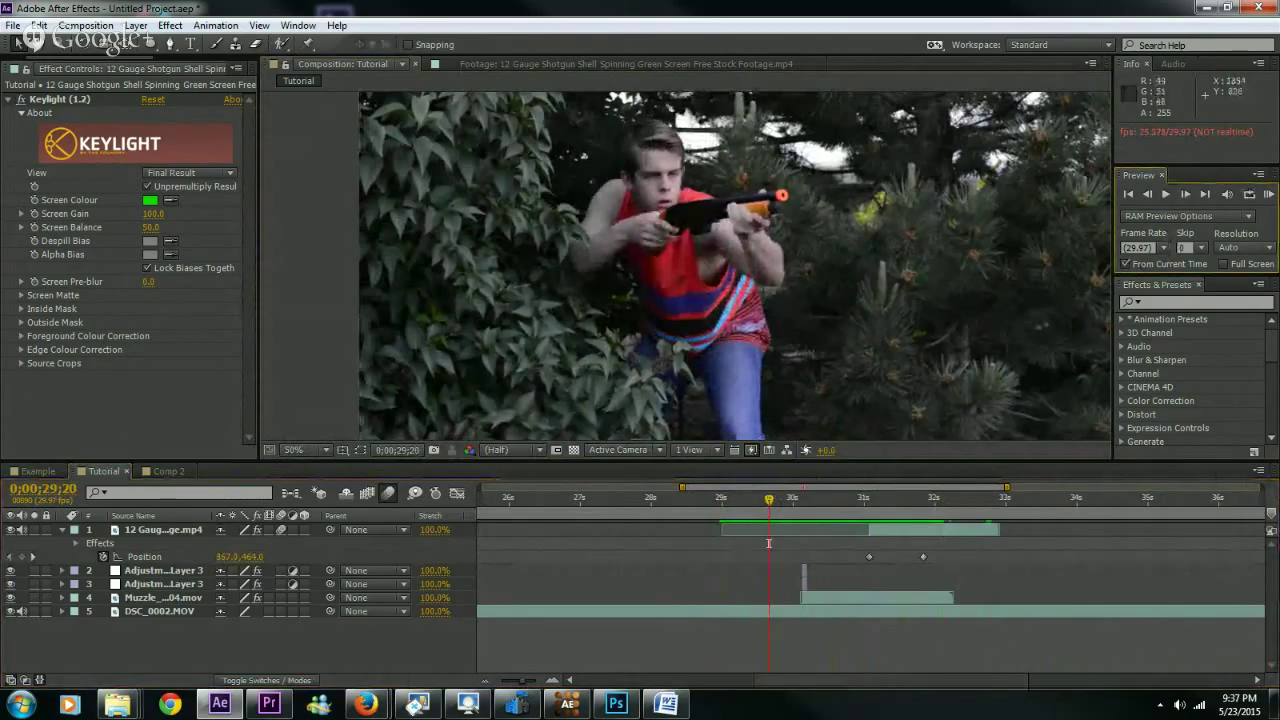
{"action": "left_click", "coordinate": [1267, 196]}
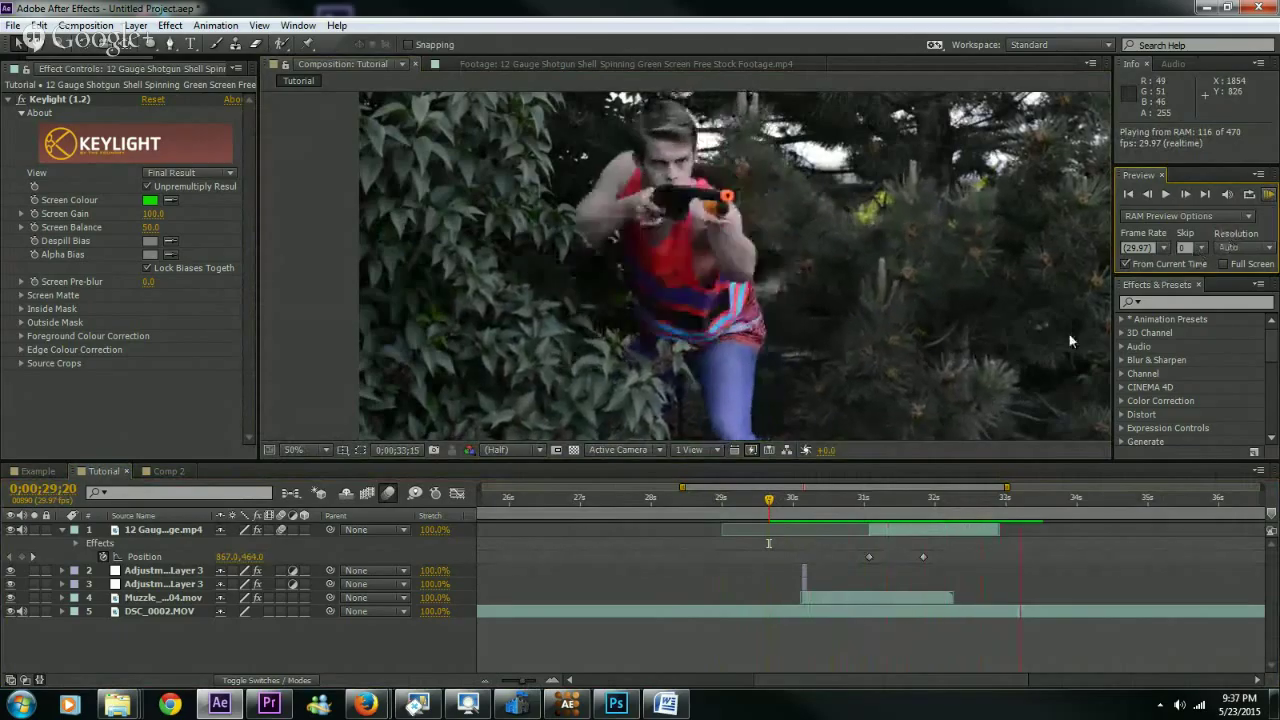
{"action": "left_click", "coordinate": [829, 499]}
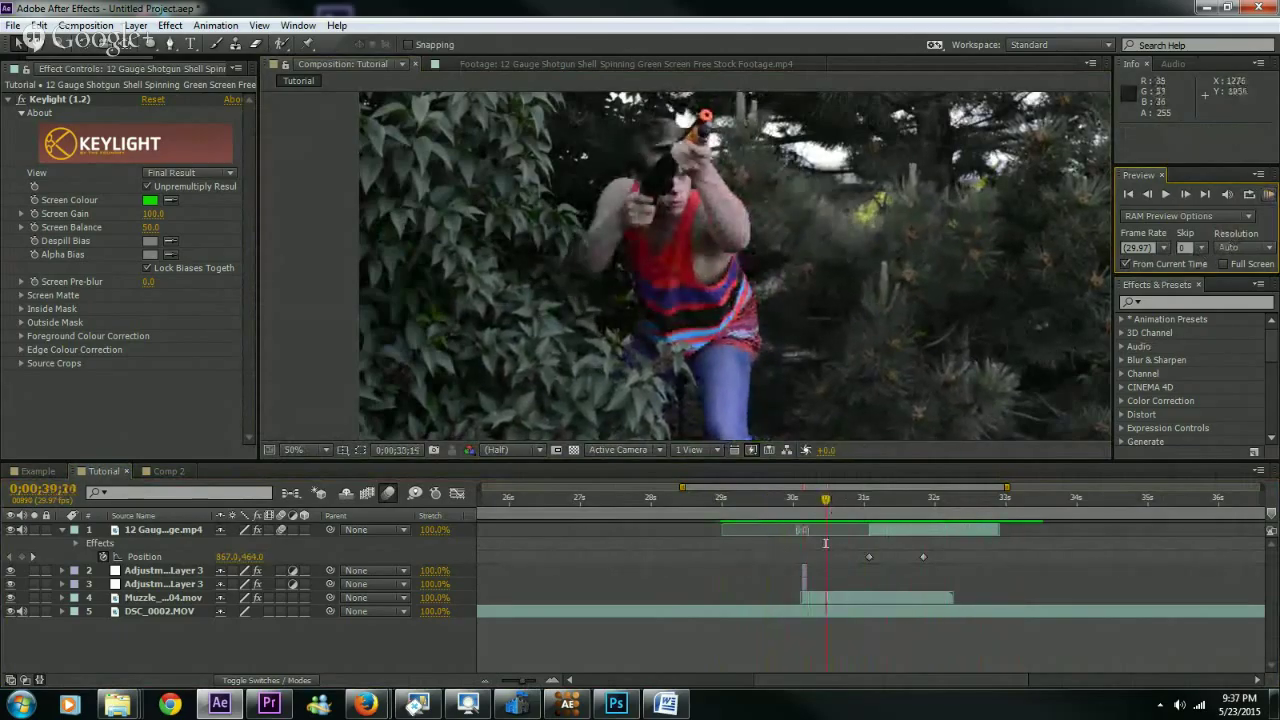
- Raise the shell layer higher in the frame at 31;14
{"action": "left_click", "coordinate": [879, 530]}
{"action": "left_click", "coordinate": [895, 503]}
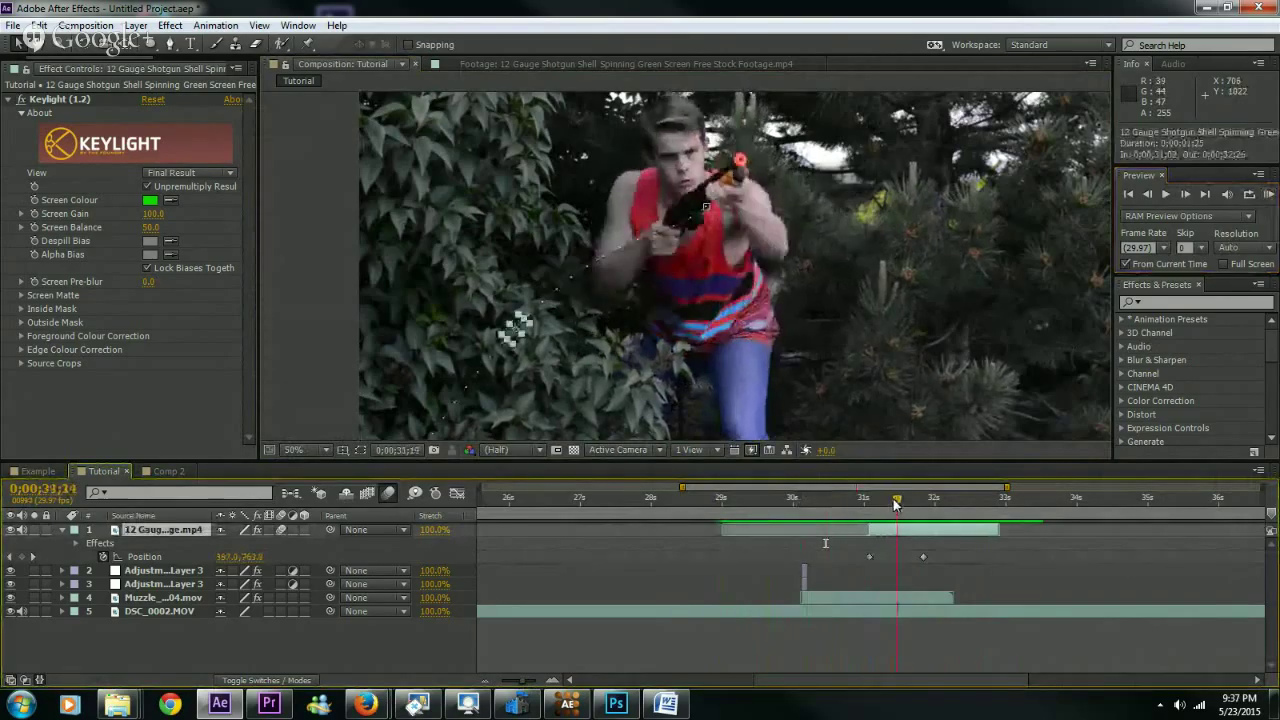
{"action": "left_click_drag", "start_coordinate": [645, 378], "coordinate": [501, 378]}
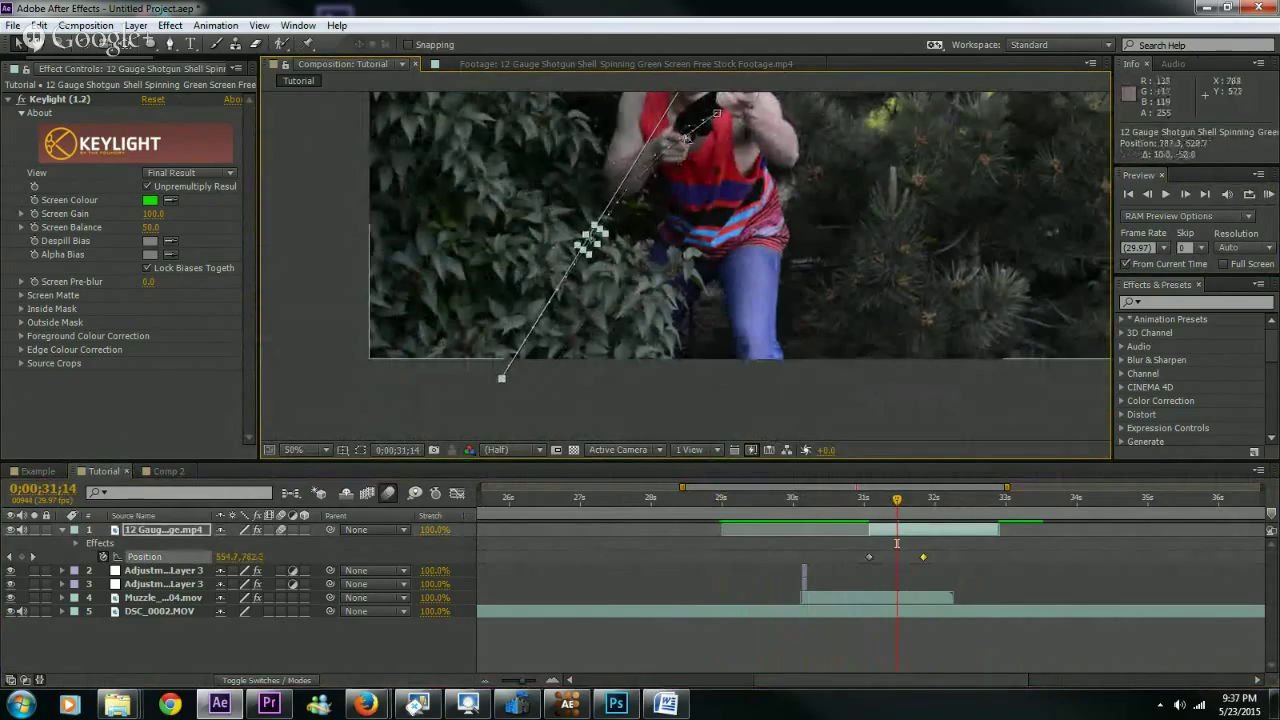
- Curve the shell's motion path upward and preview the new trajectory from 30;15
{"action": "left_click_drag", "start_coordinate": [714, 116], "coordinate": [668, 100]}
{"action": "left_click_drag", "start_coordinate": [897, 498], "coordinate": [834, 633]}
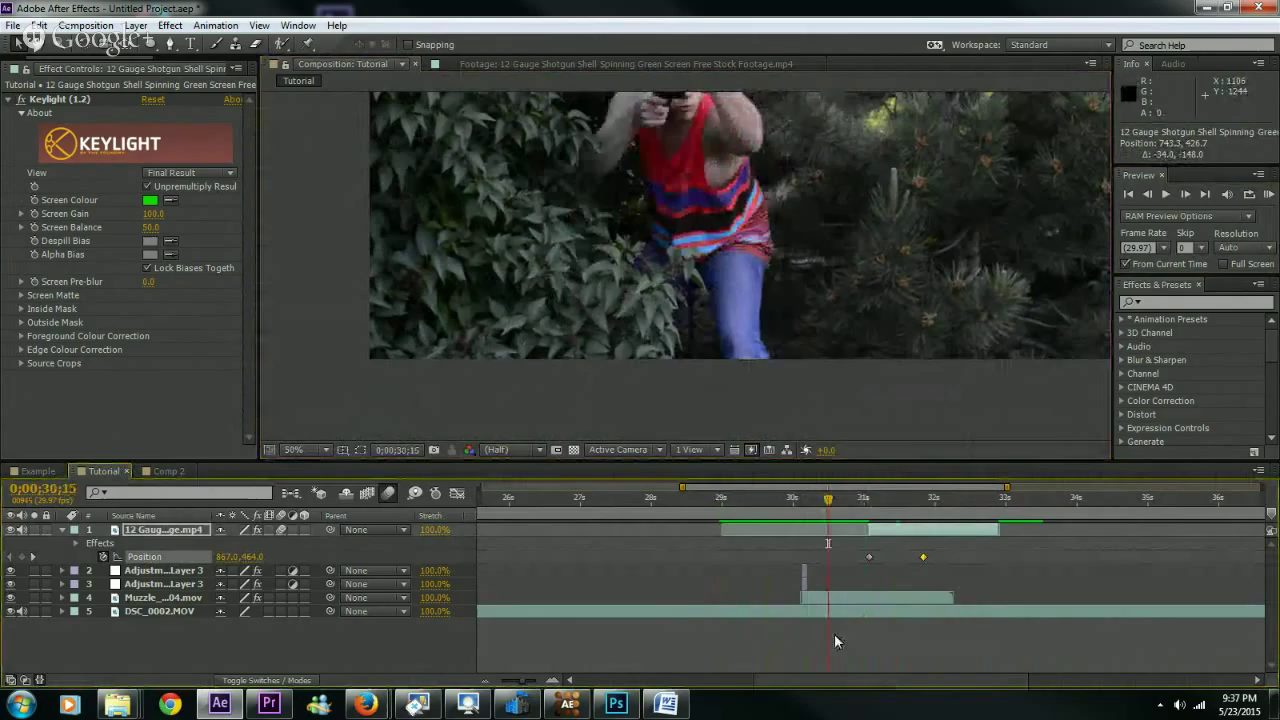
{"action": "key", "text": "KP_0"}
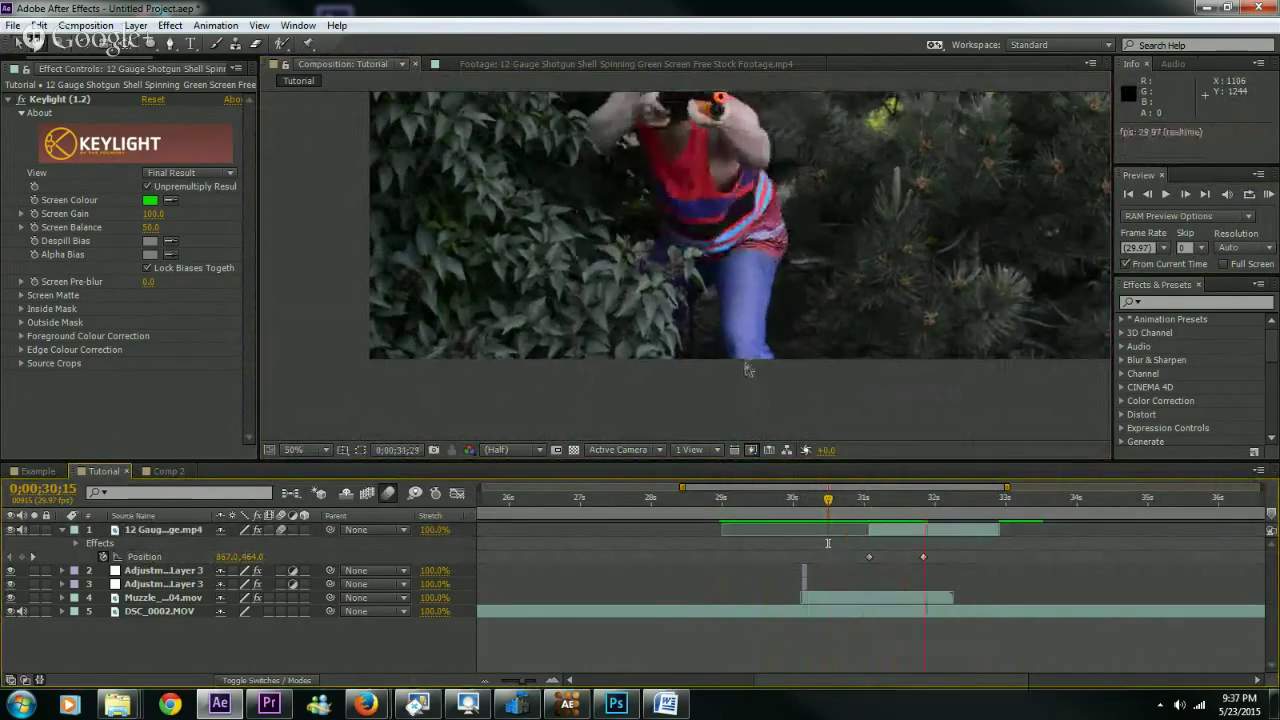
{"action": "left_click", "coordinate": [836, 500]}
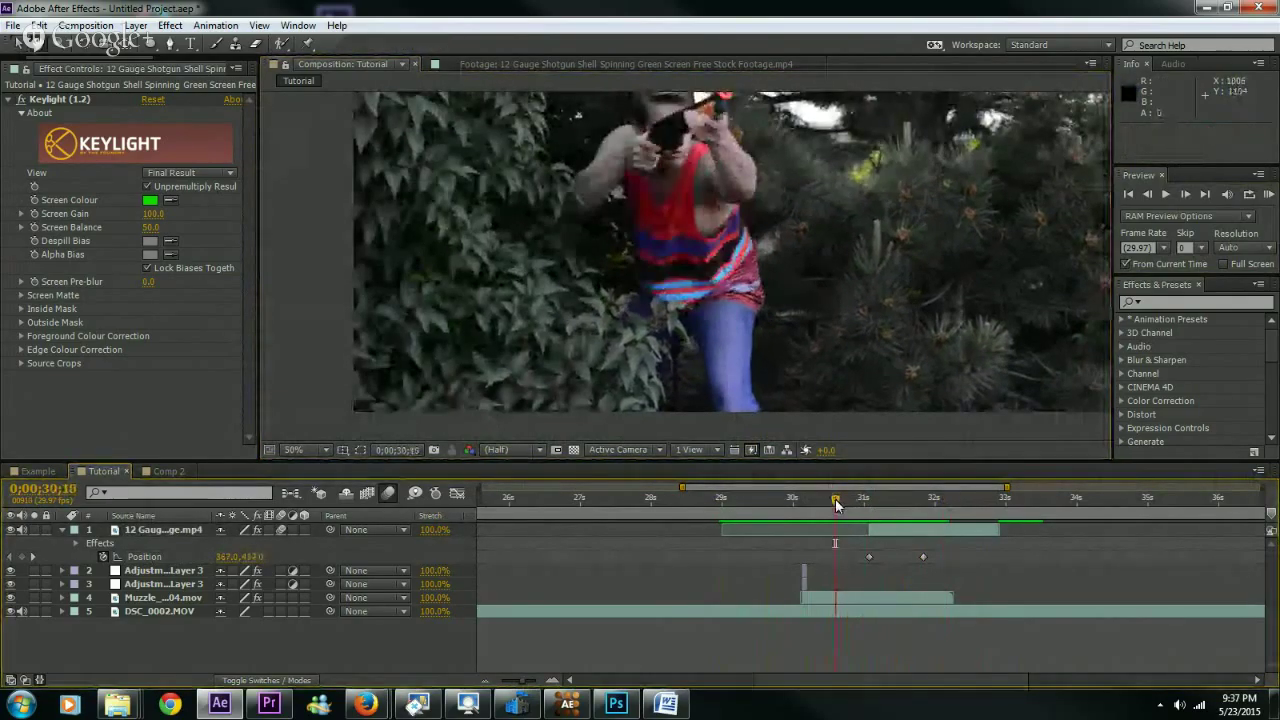
{"action": "key", "text": "KP_0"}
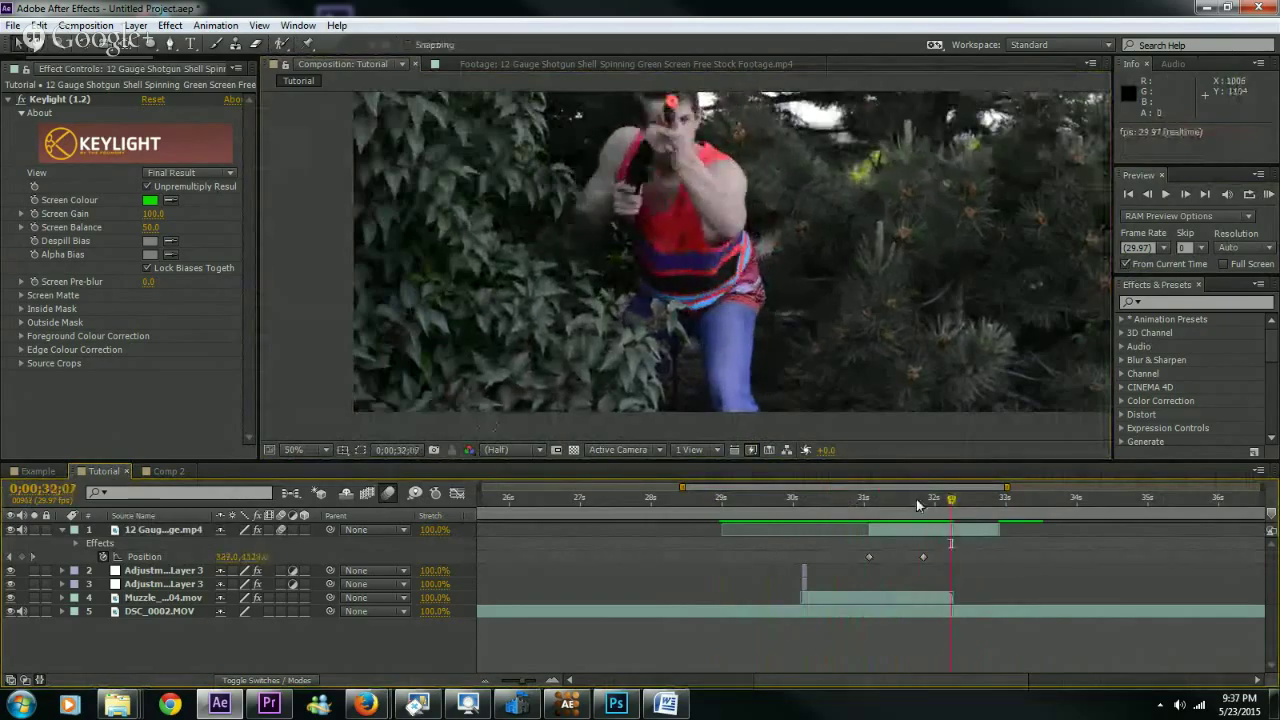
- At 31;16, move the shell's end point left and down, pull the path point left, and raise the shell
{"action": "left_click", "coordinate": [920, 559]}
{"action": "left_click", "coordinate": [855, 505]}
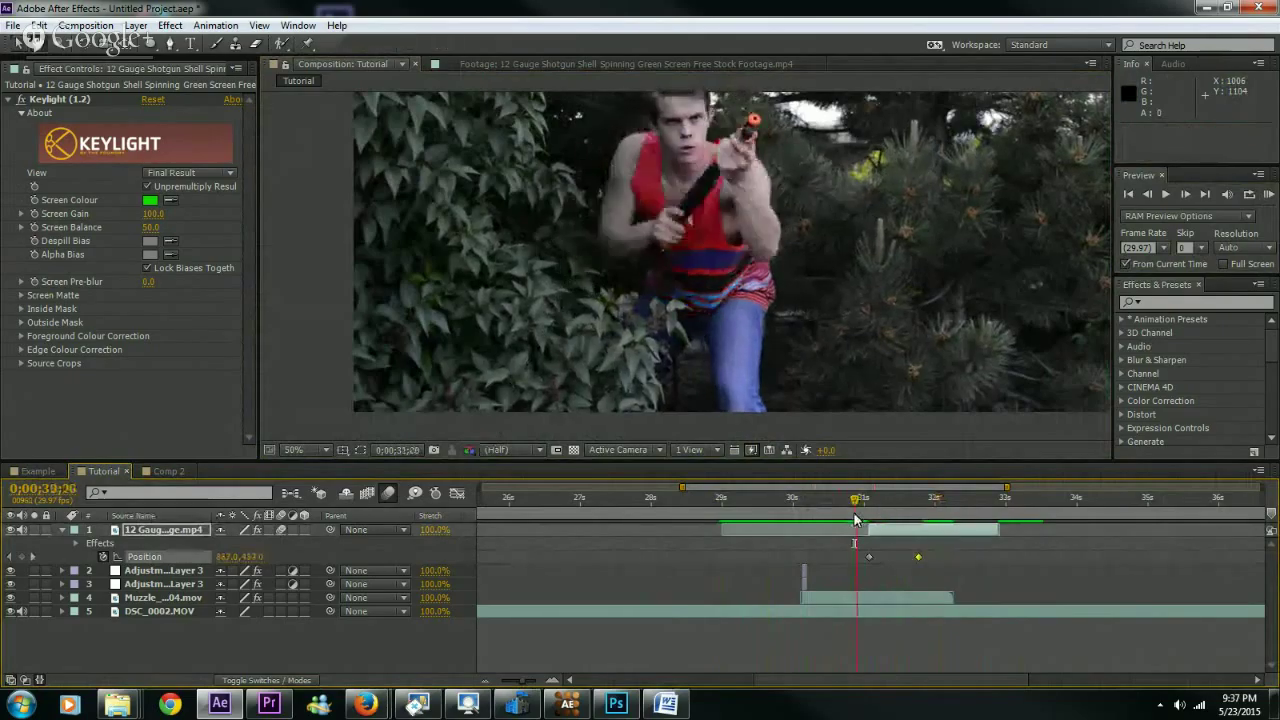
{"action": "left_click", "coordinate": [870, 638]}
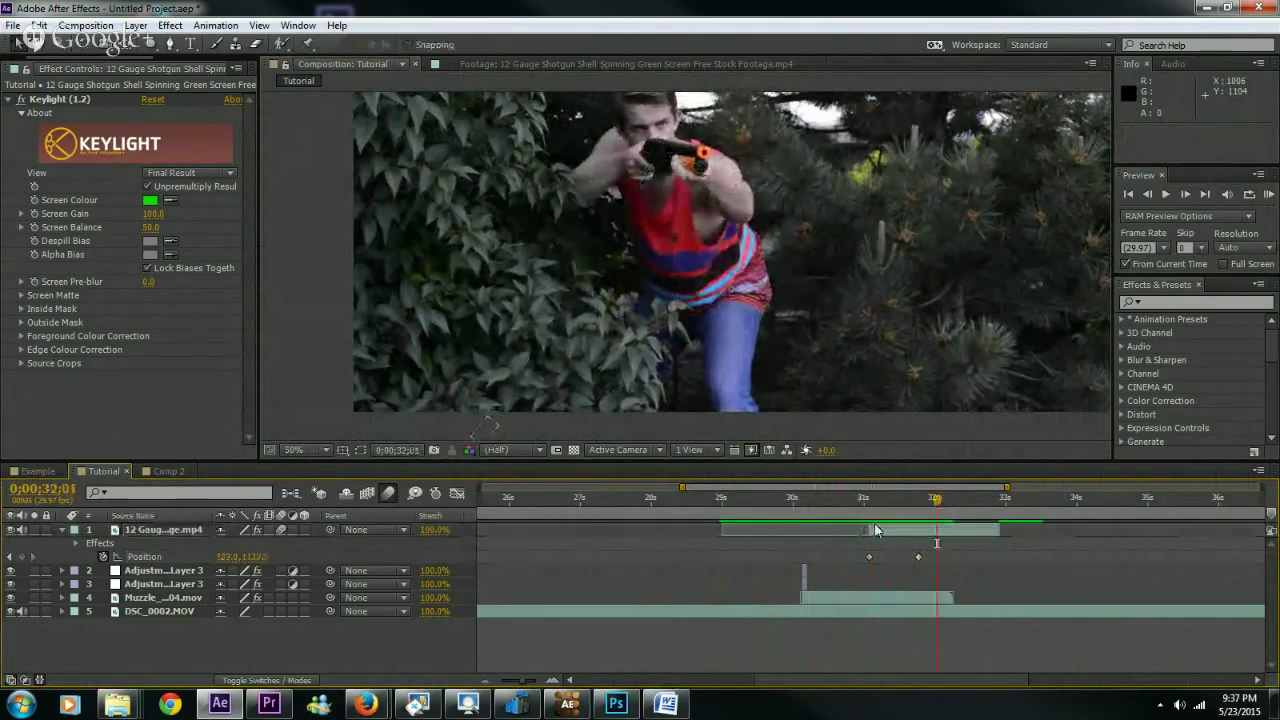
{"action": "left_click", "coordinate": [827, 515]}
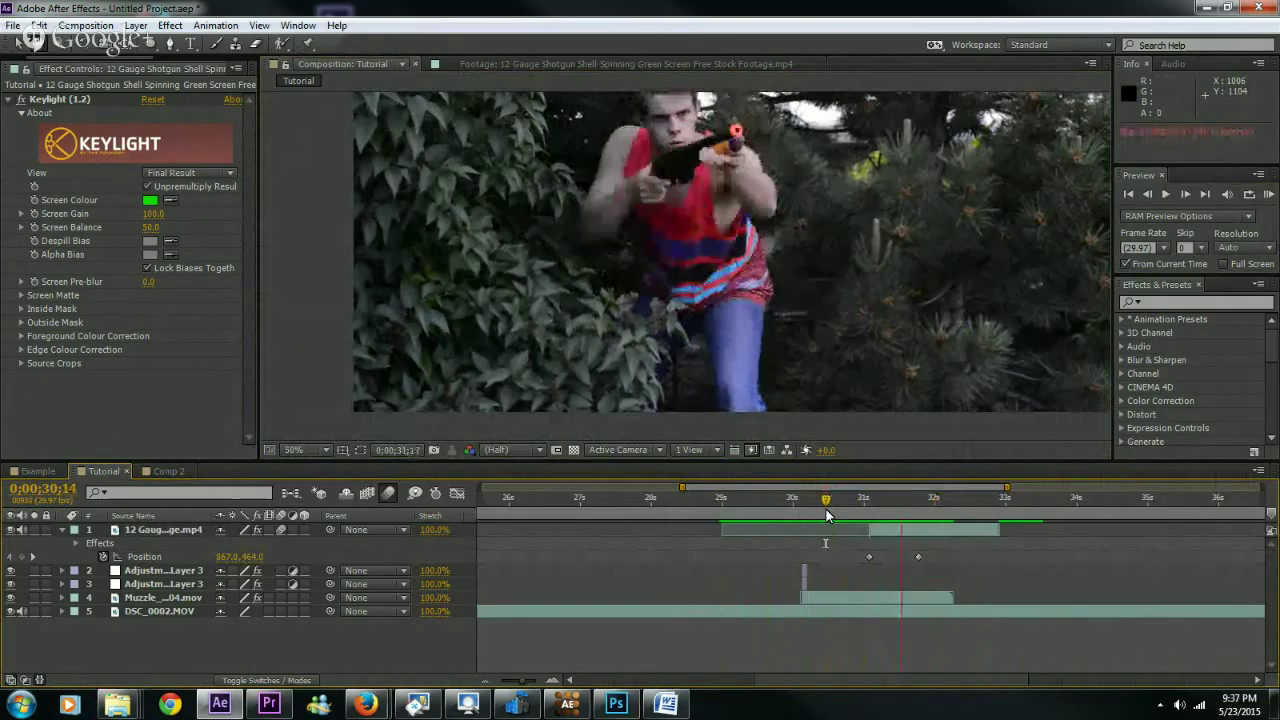
{"action": "left_click", "coordinate": [890, 535]}
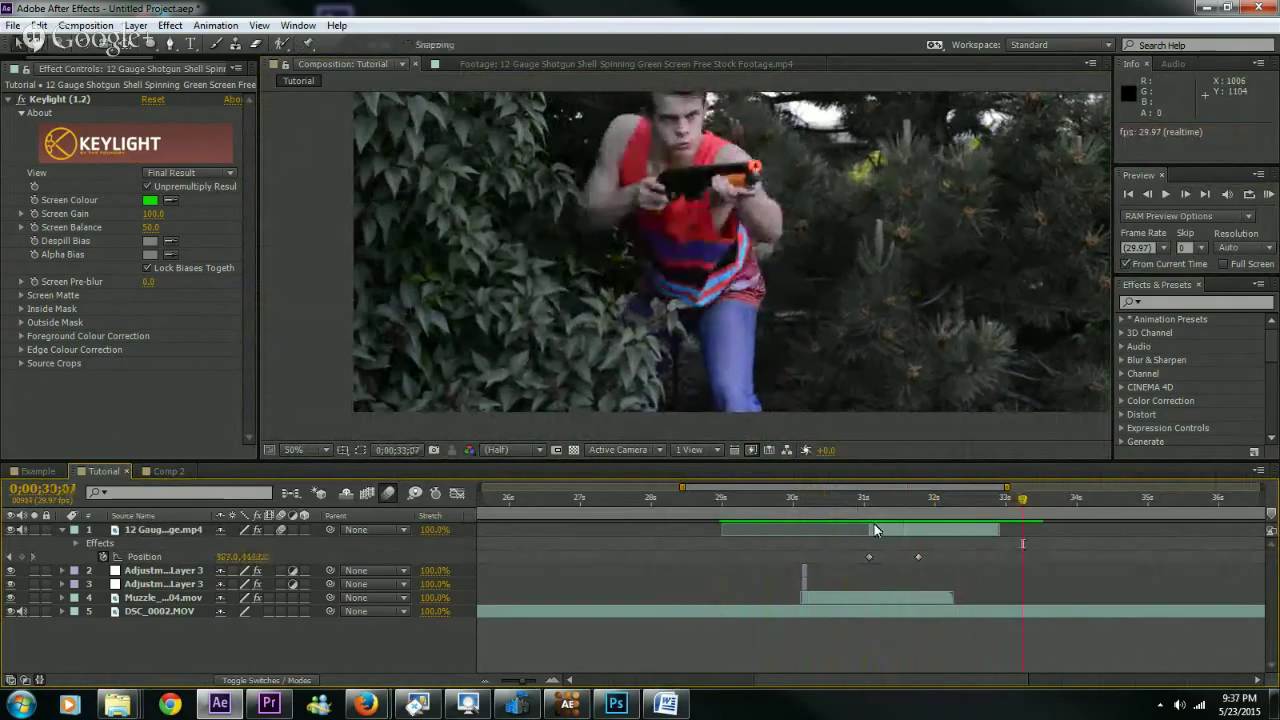
{"action": "left_click", "coordinate": [900, 498]}
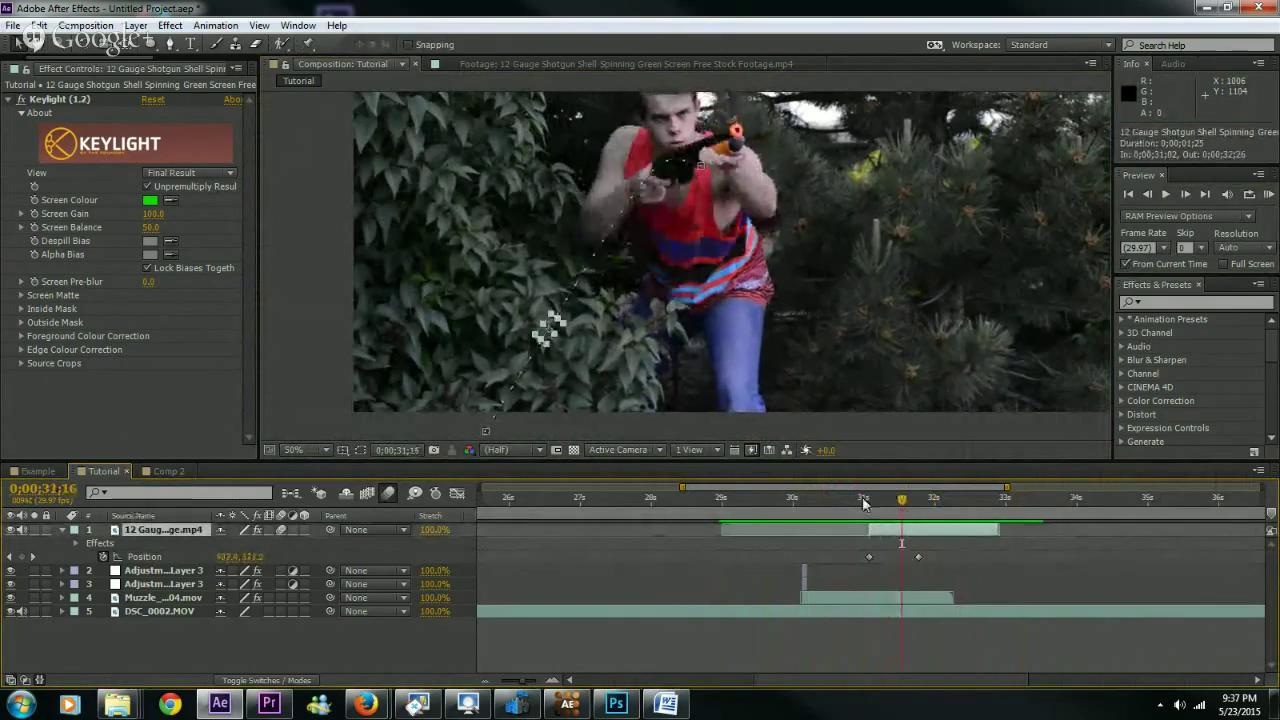
{"action": "left_click_drag", "start_coordinate": [485, 435], "coordinate": [412, 443]}
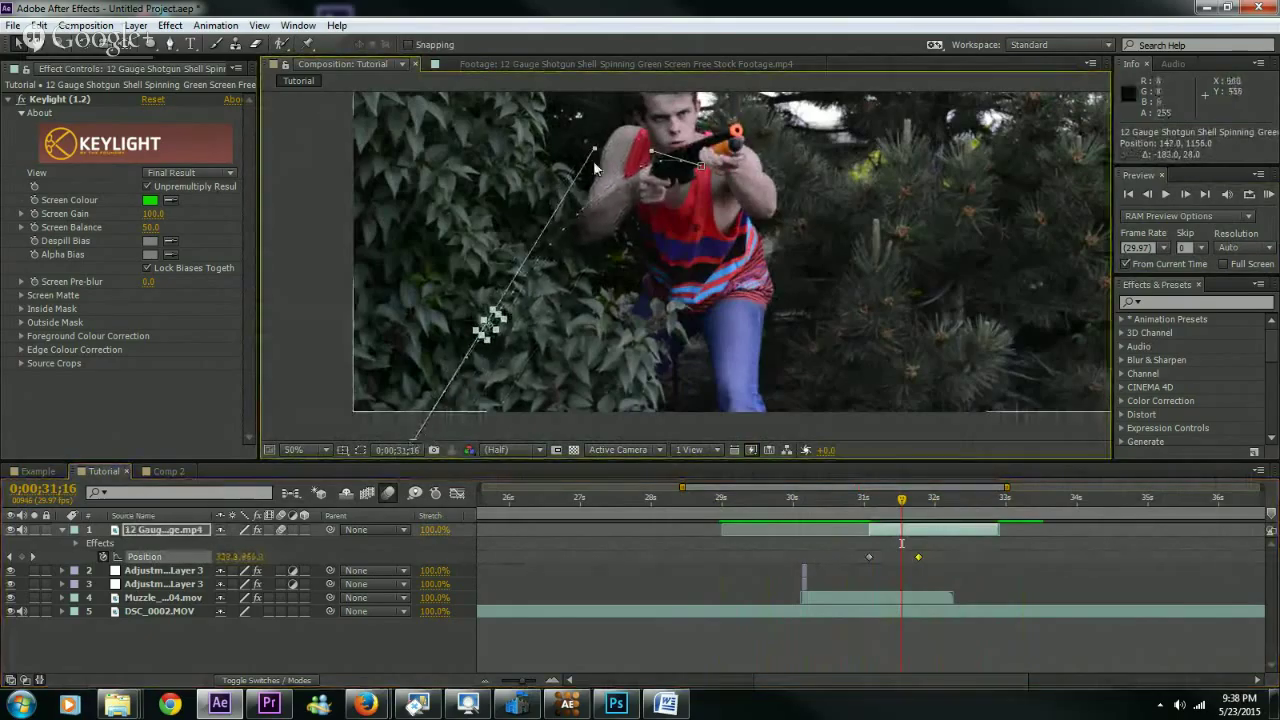
{"action": "left_click_drag", "start_coordinate": [594, 148], "coordinate": [443, 222]}
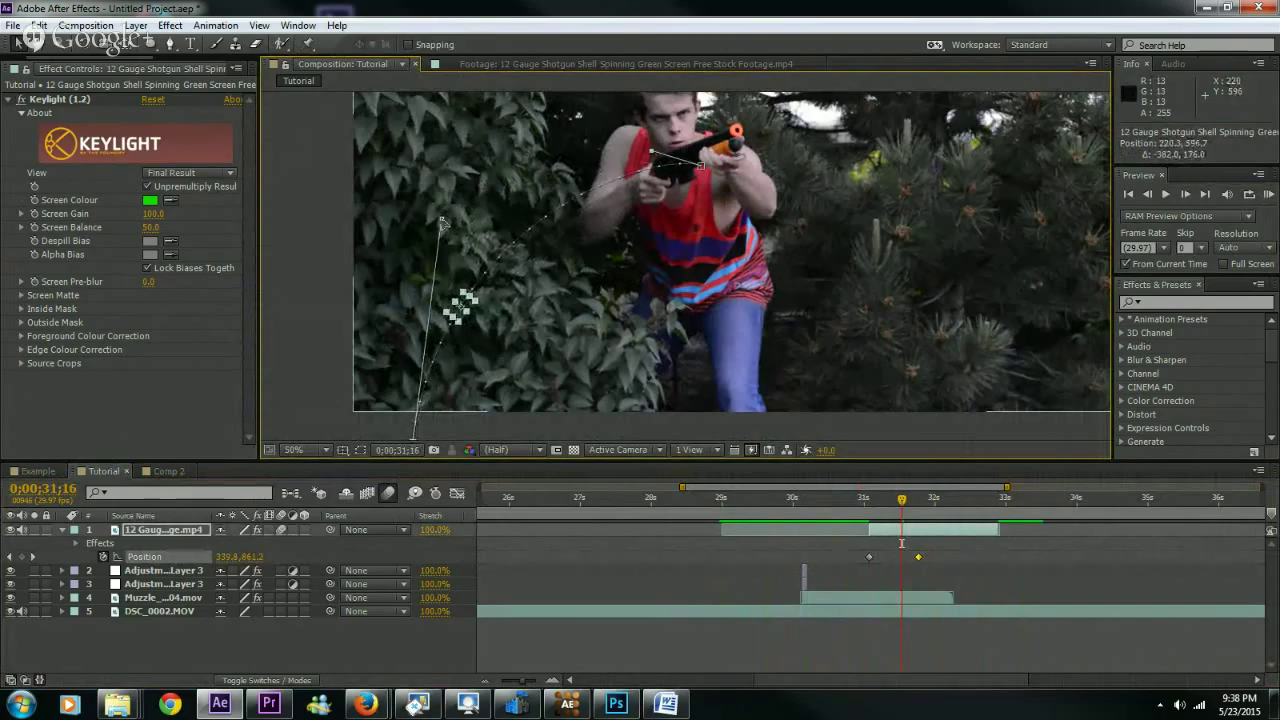
{"action": "left_click_drag", "start_coordinate": [420, 405], "coordinate": [424, 347]}
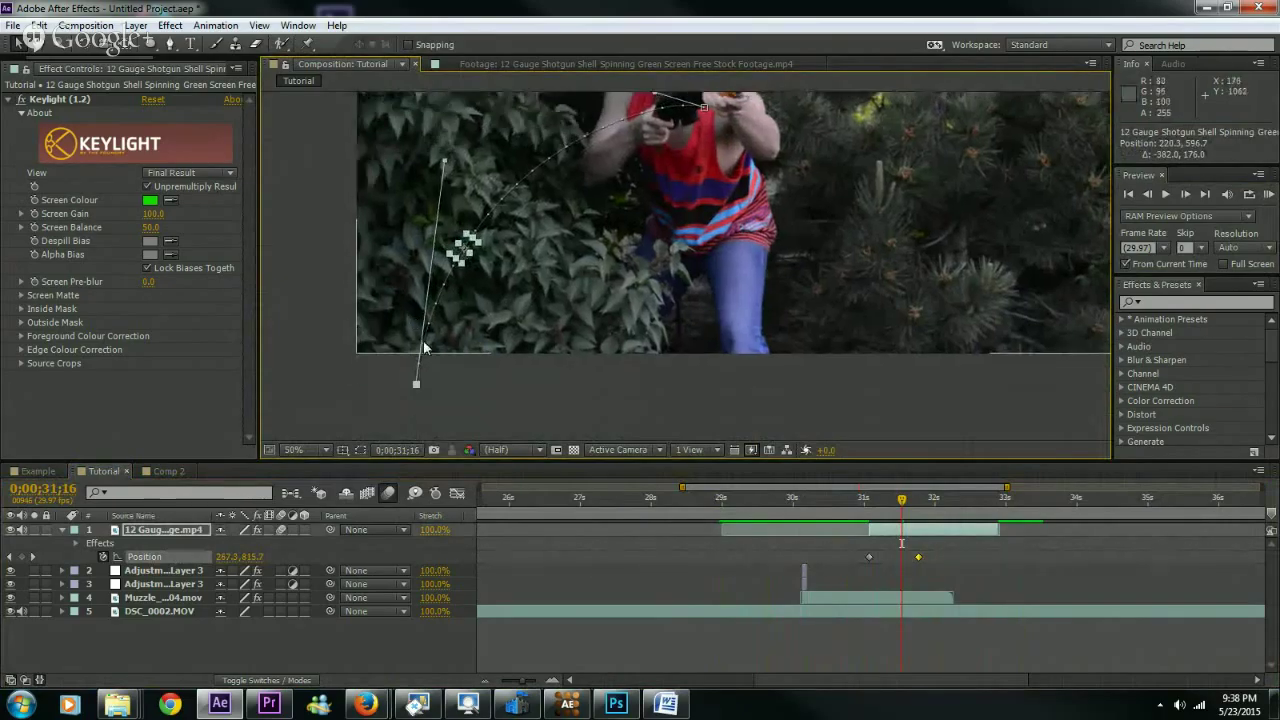
- Shift the shell right at its final keyframe to curve the path, then return before the shell appears
{"action": "left_click_drag", "start_coordinate": [905, 507], "coordinate": [918, 500]}
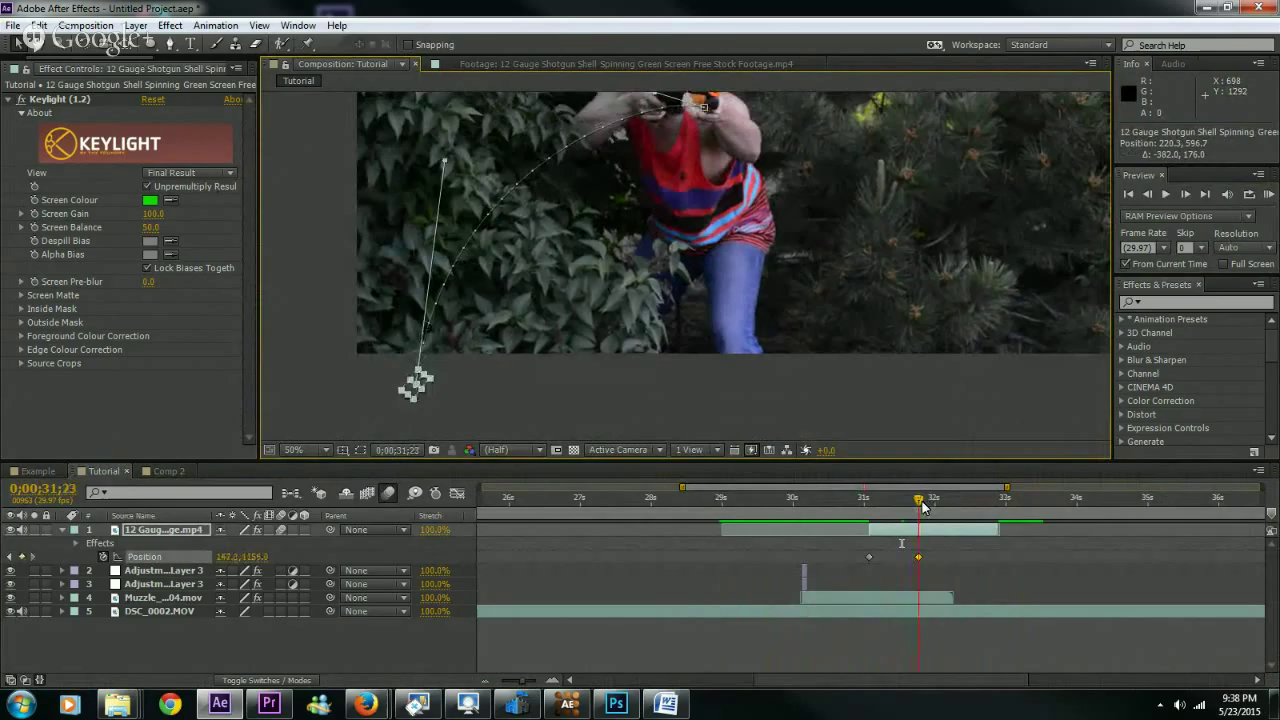
{"action": "left_click_drag", "start_coordinate": [417, 388], "coordinate": [502, 390]}
{"action": "left_click_drag", "start_coordinate": [897, 509], "coordinate": [772, 510]}
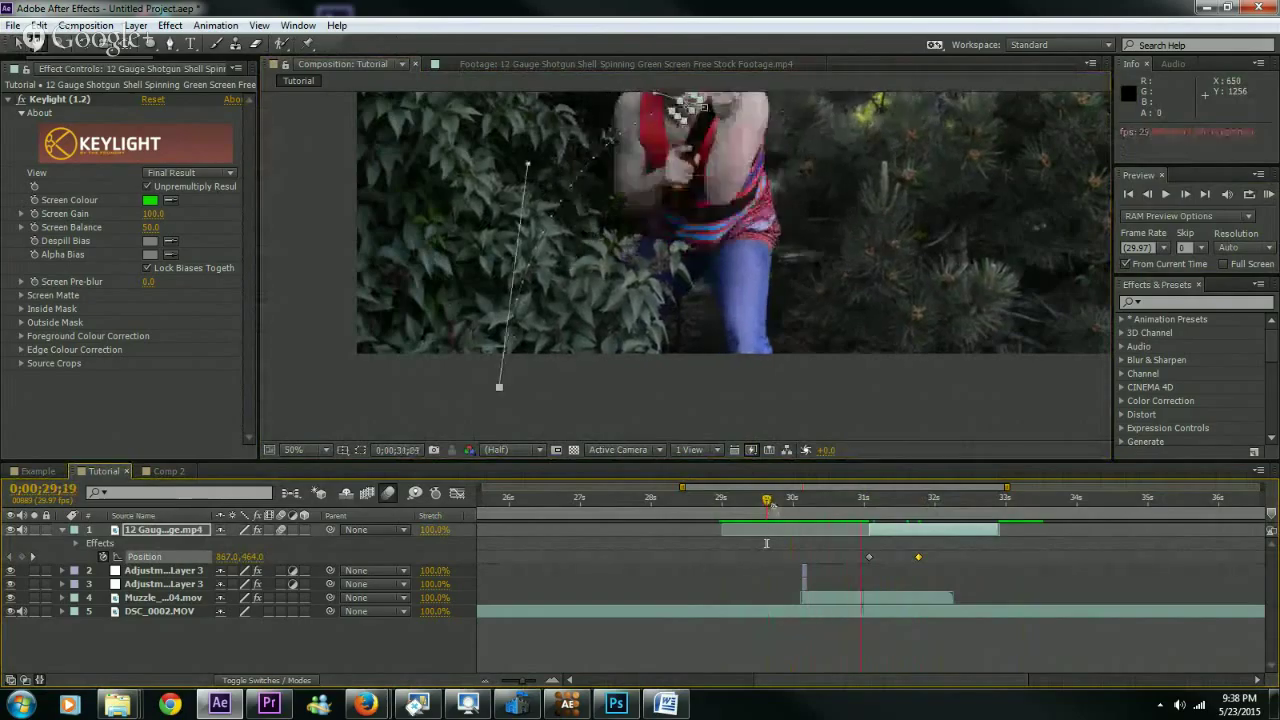
- Play the shell's fall from 29;16 in real time, then switch to the finished Example composition
{"action": "key", "text": "k"}
{"action": "key", "text": "k"}
{"action": "left_click", "coordinate": [760, 497]}
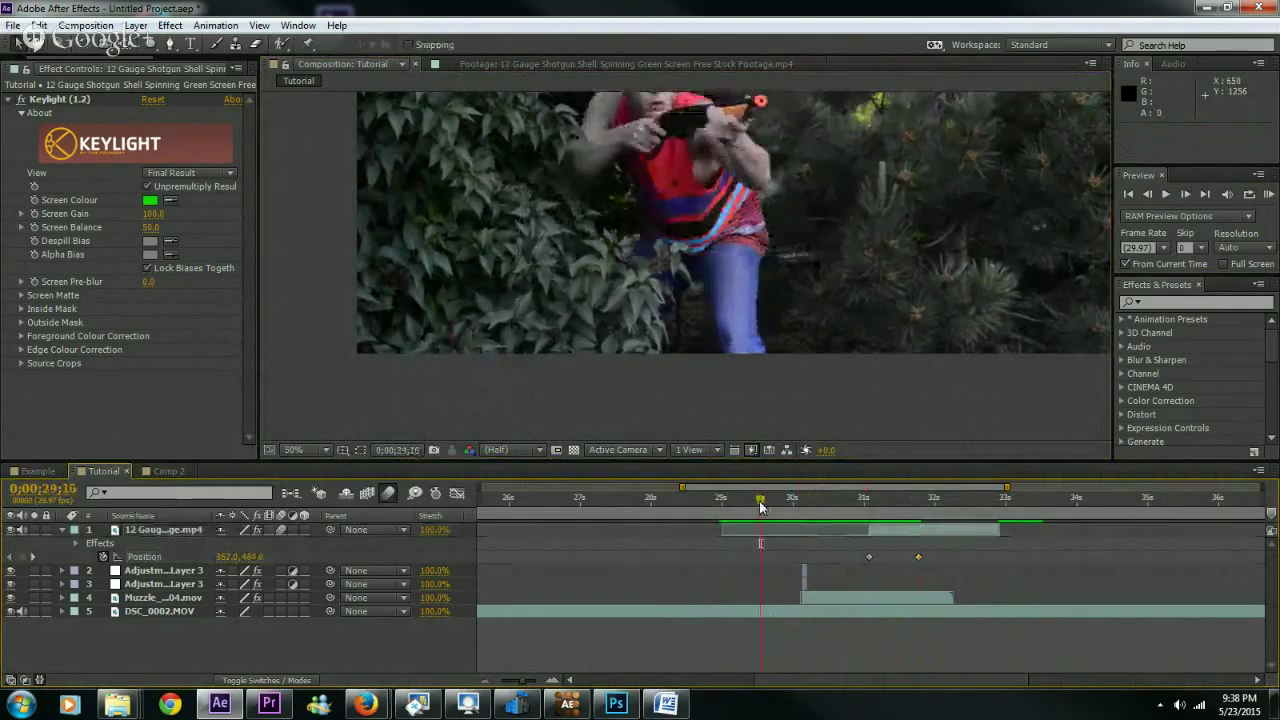
{"action": "key", "text": "space"}
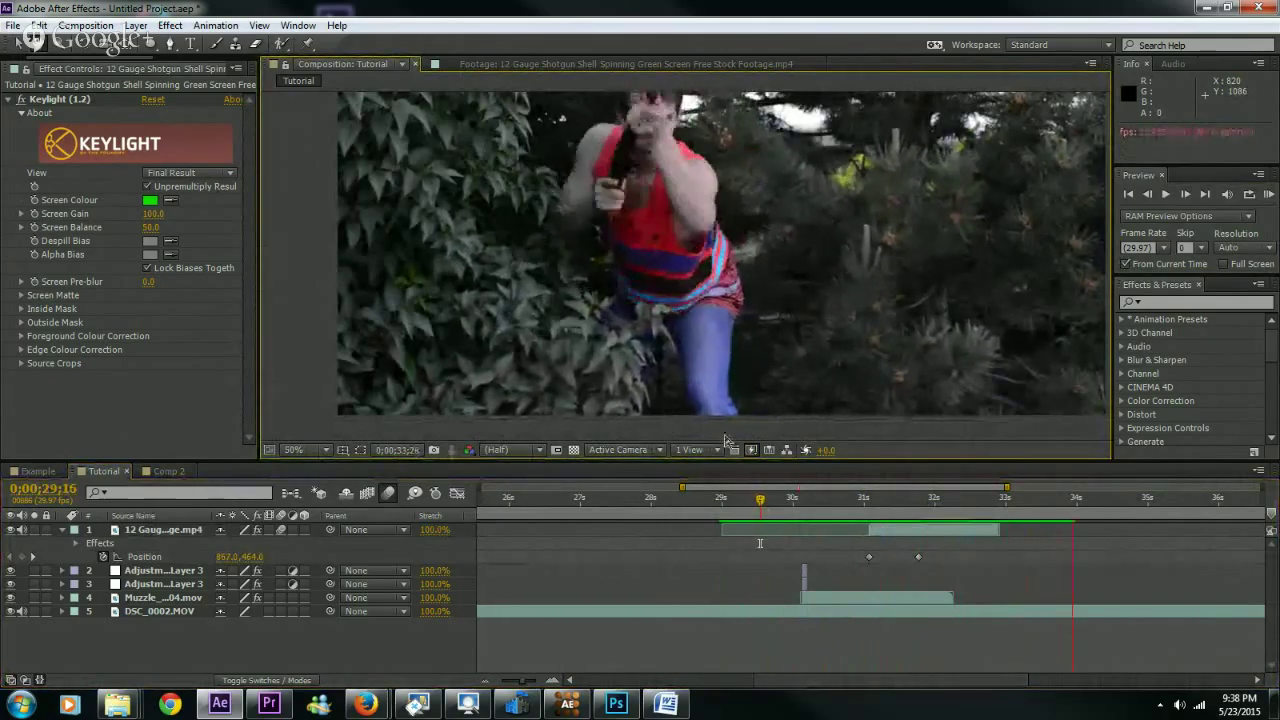
{"action": "key", "text": "space"}
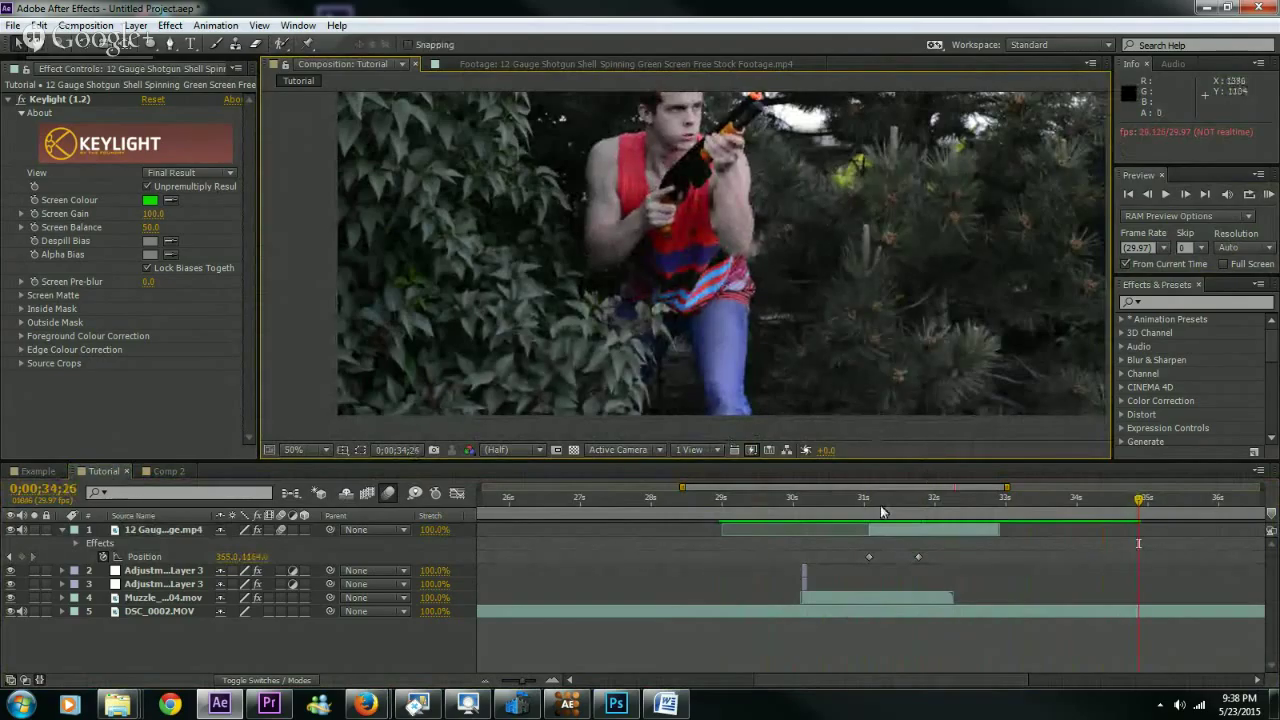
{"action": "left_click_drag", "start_coordinate": [879, 498], "coordinate": [789, 498]}
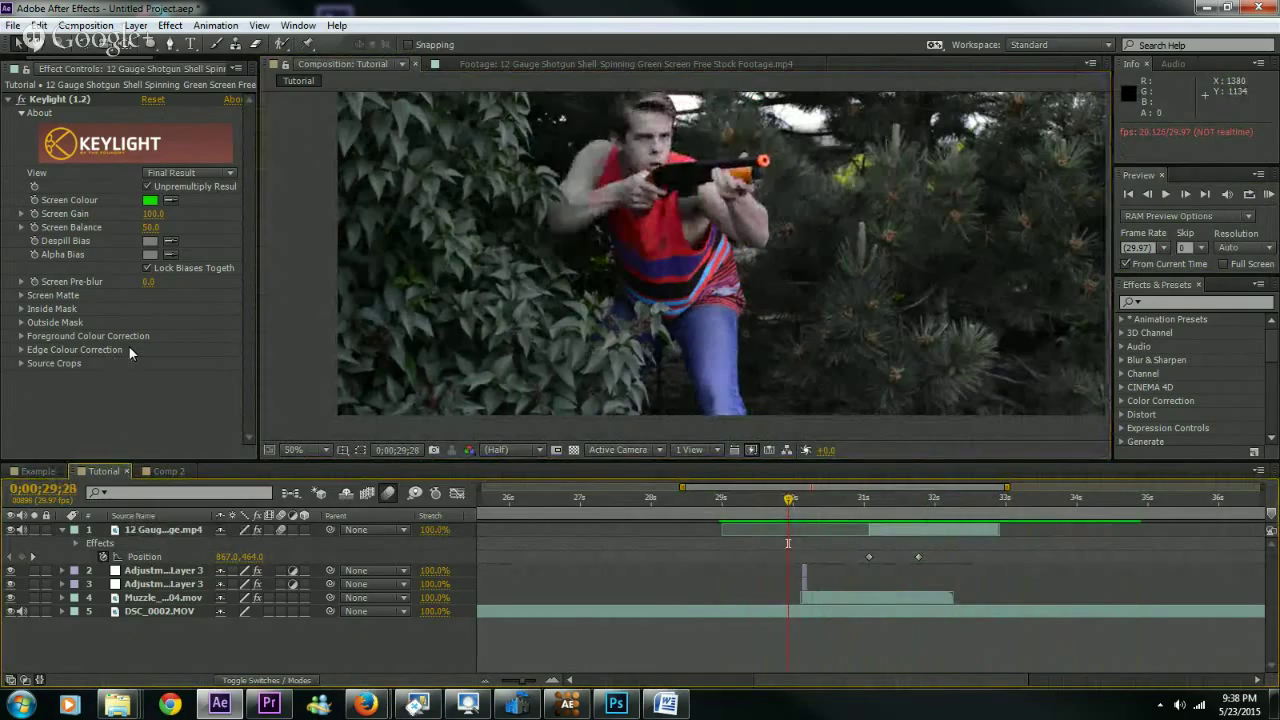
{"action": "left_click", "coordinate": [45, 471]}
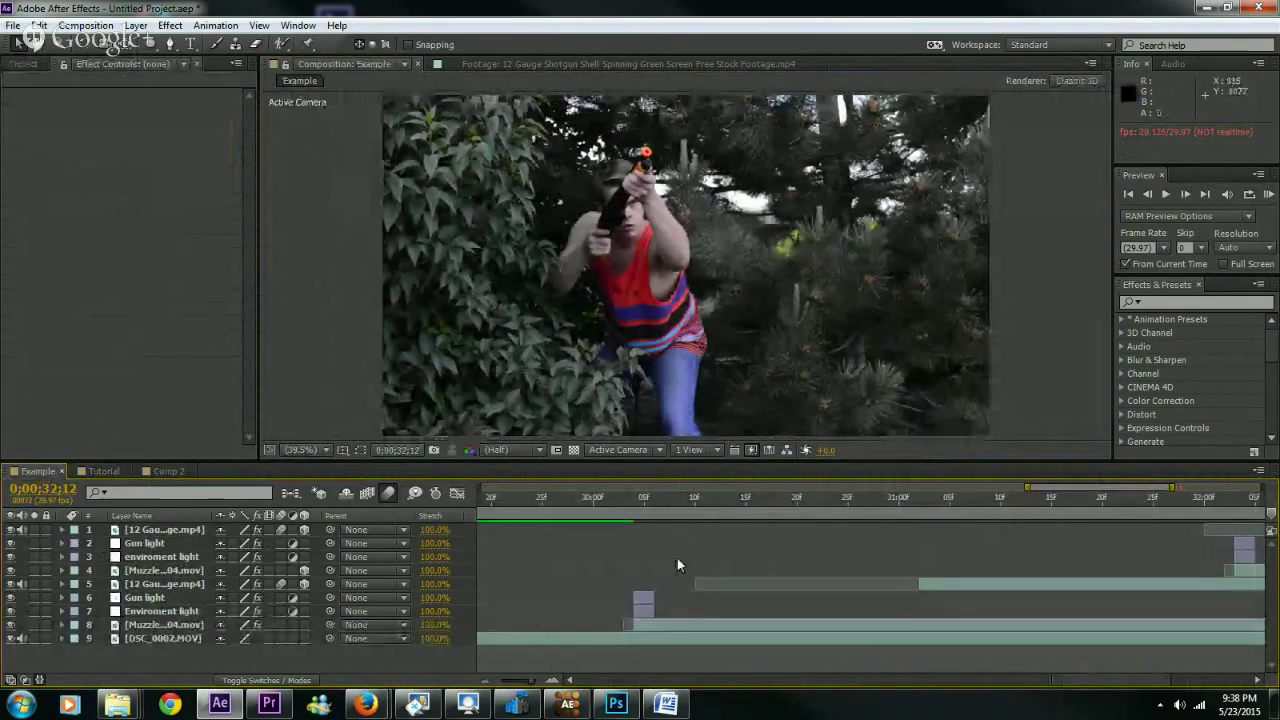
- Scrub through the muzzle flash frames in the Example comp, then return to the Tutorial composition
{"action": "left_click_drag", "start_coordinate": [596, 507], "coordinate": [632, 504]}
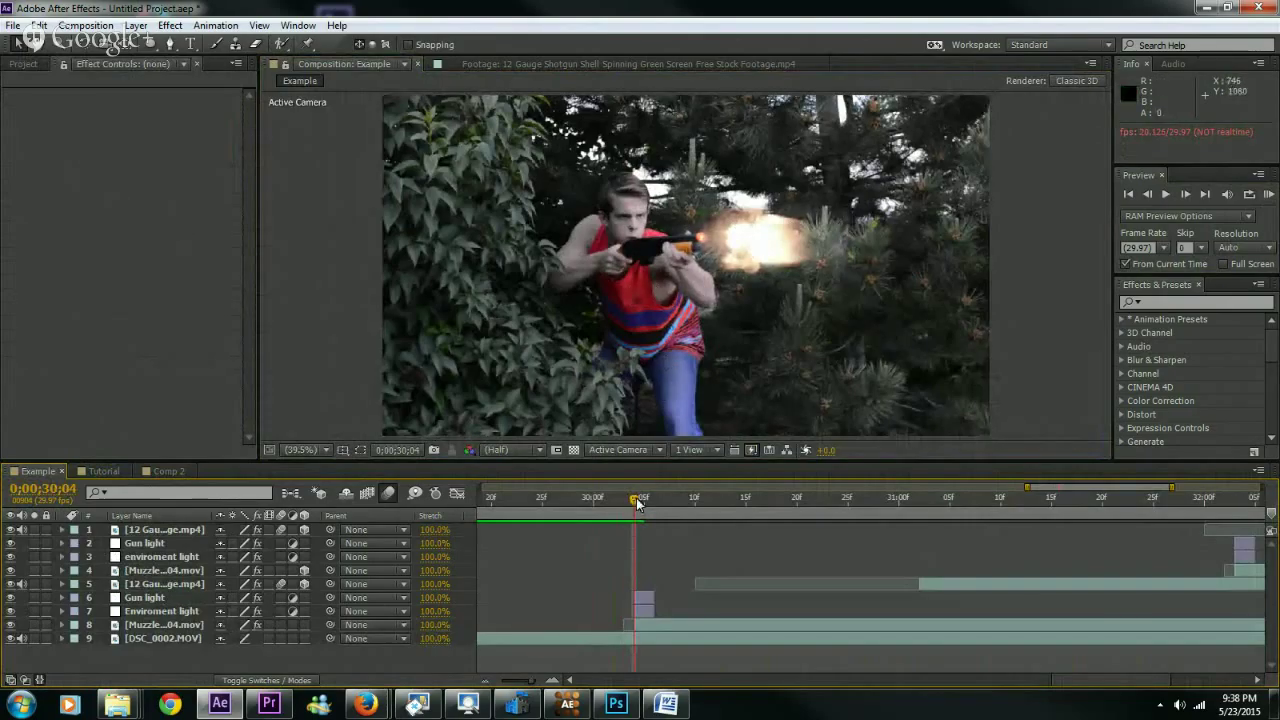
{"action": "left_click_drag", "start_coordinate": [638, 503], "coordinate": [490, 505]}
{"action": "left_click", "coordinate": [121, 470]}
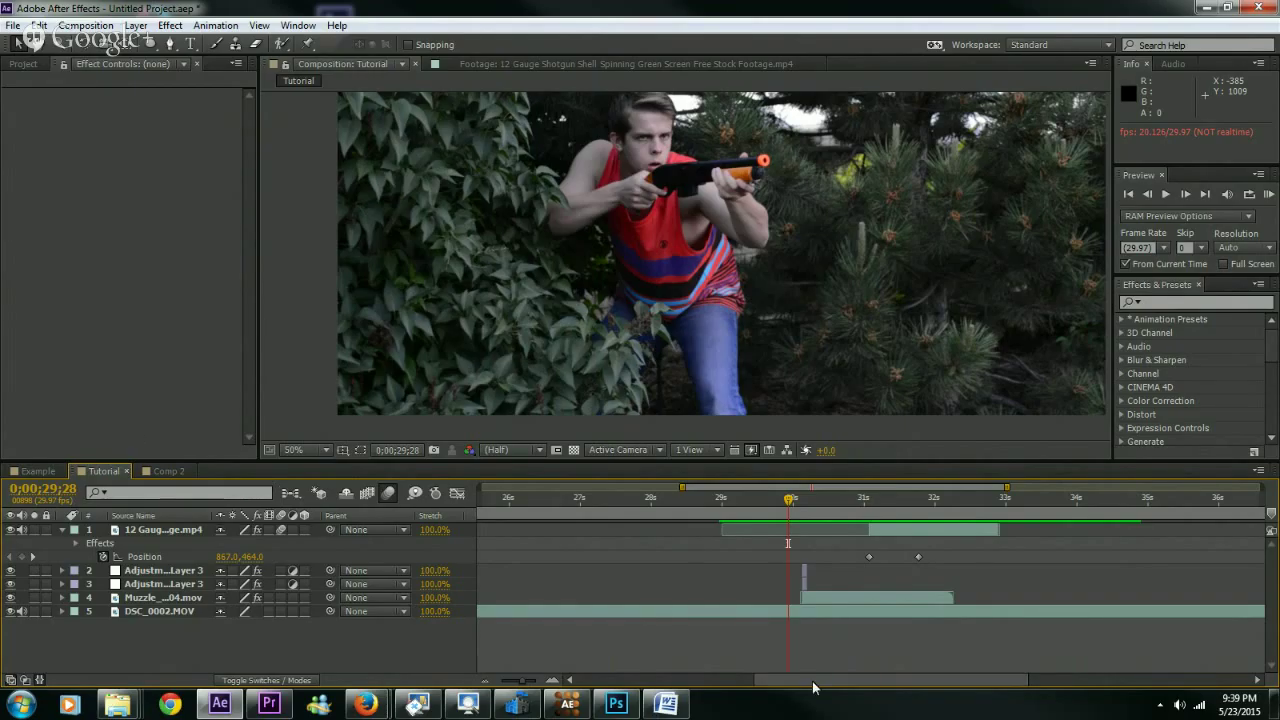
- Scrub the Tutorial comp from 30;03 through the muzzle flash and shell ejection frames
{"action": "left_click", "coordinate": [801, 500]}
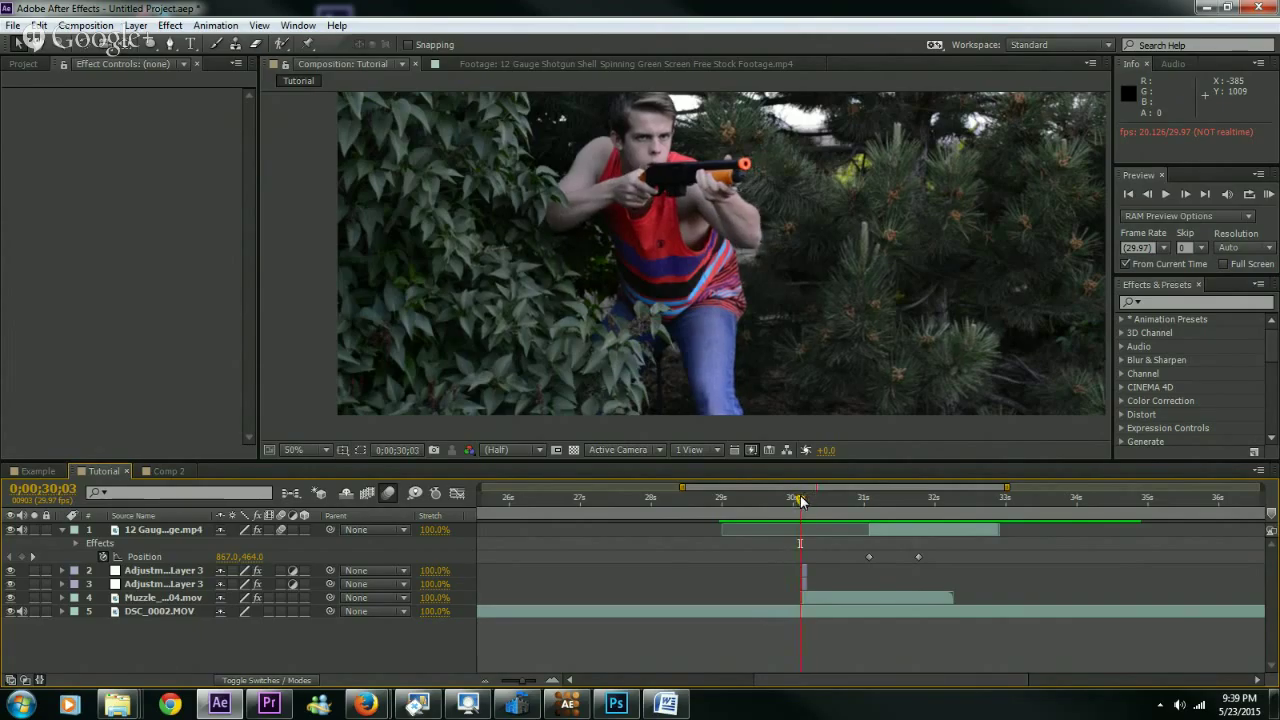
{"action": "left_click_drag", "start_coordinate": [801, 500], "coordinate": [866, 497]}
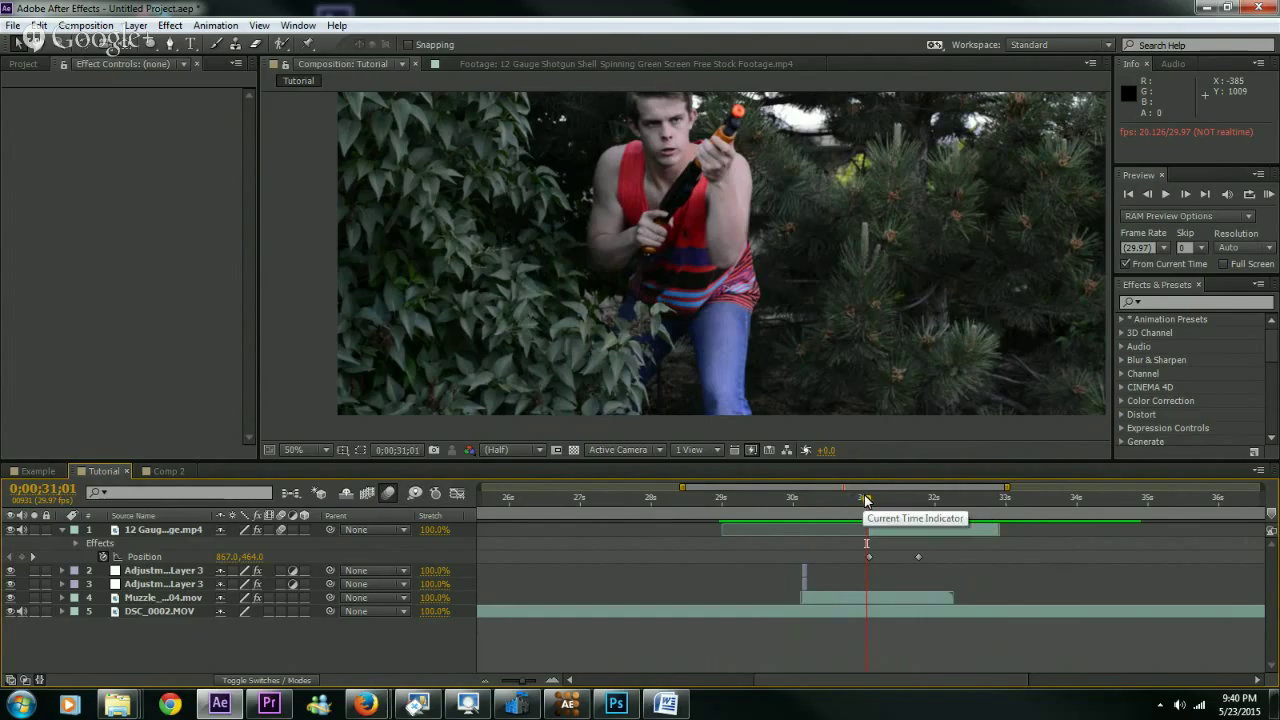
{"action": "left_click_drag", "start_coordinate": [866, 499], "coordinate": [890, 497]}
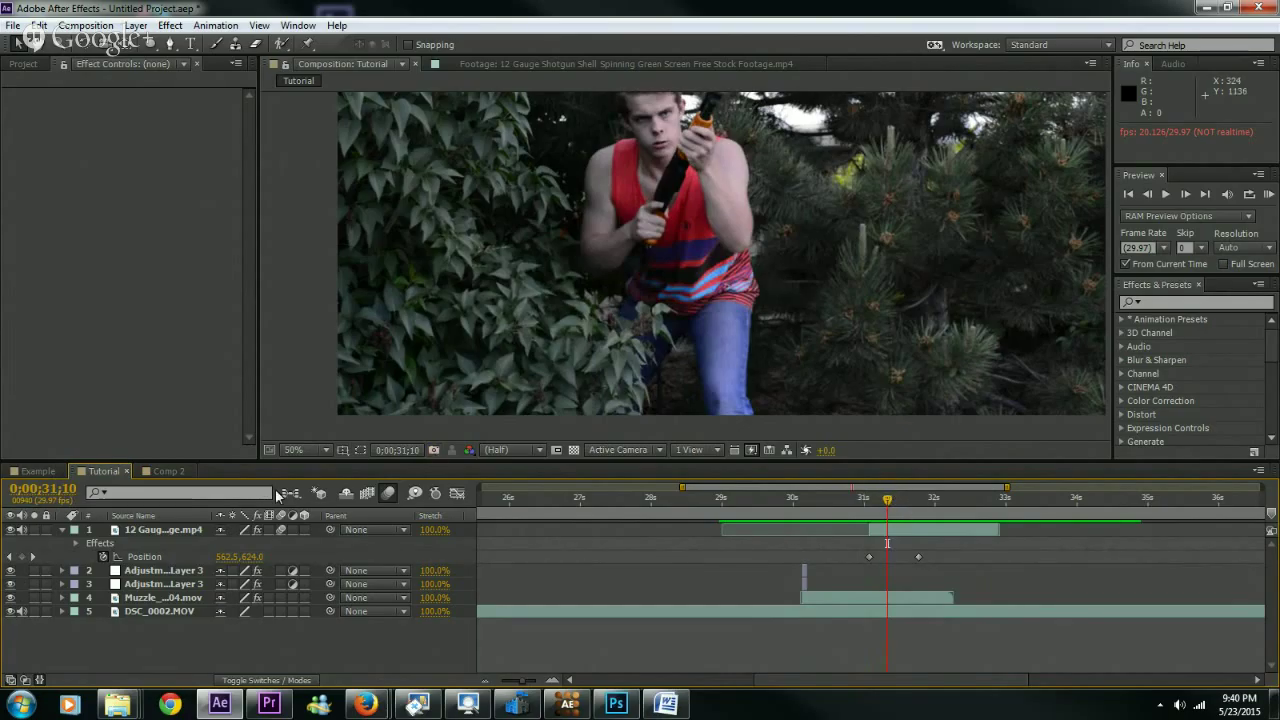
- Open Comp 2 at its start, set the viewer to Fit, and RAM-preview the green-screen shell footage
{"action": "left_click", "coordinate": [170, 472]}
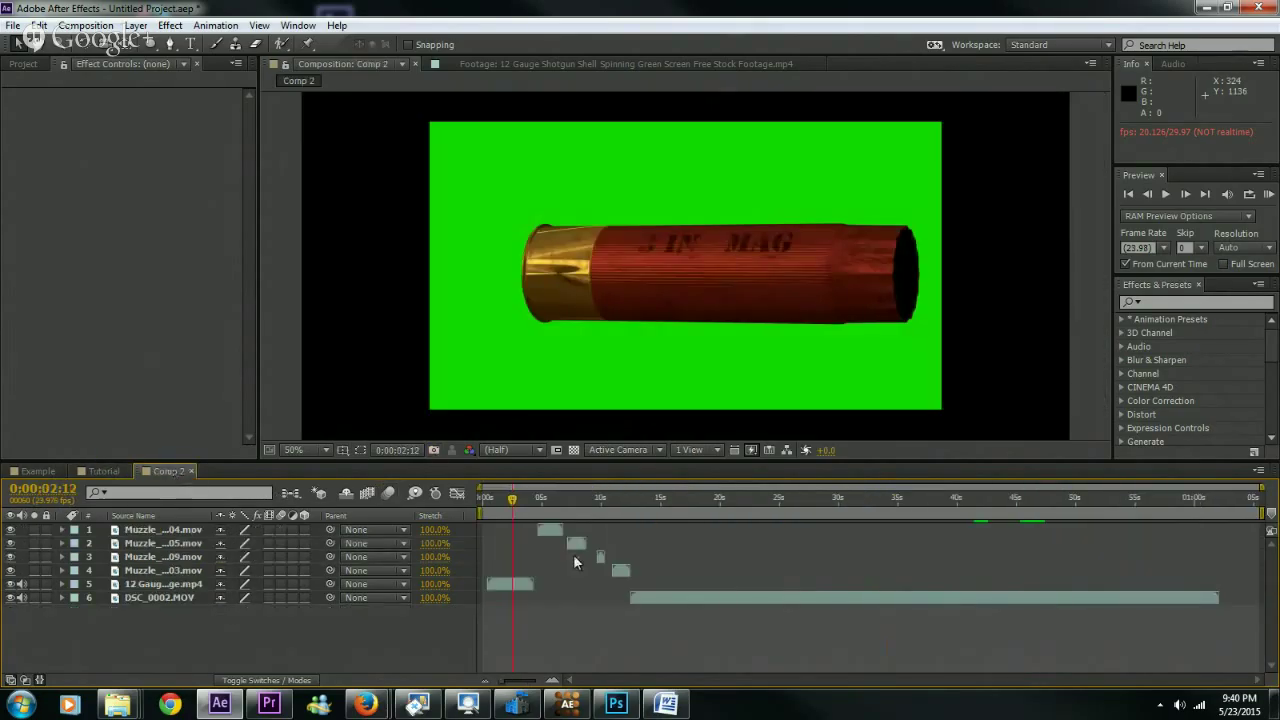
{"action": "left_click_drag", "start_coordinate": [506, 492], "coordinate": [448, 501]}
{"action": "left_click", "coordinate": [320, 450]}
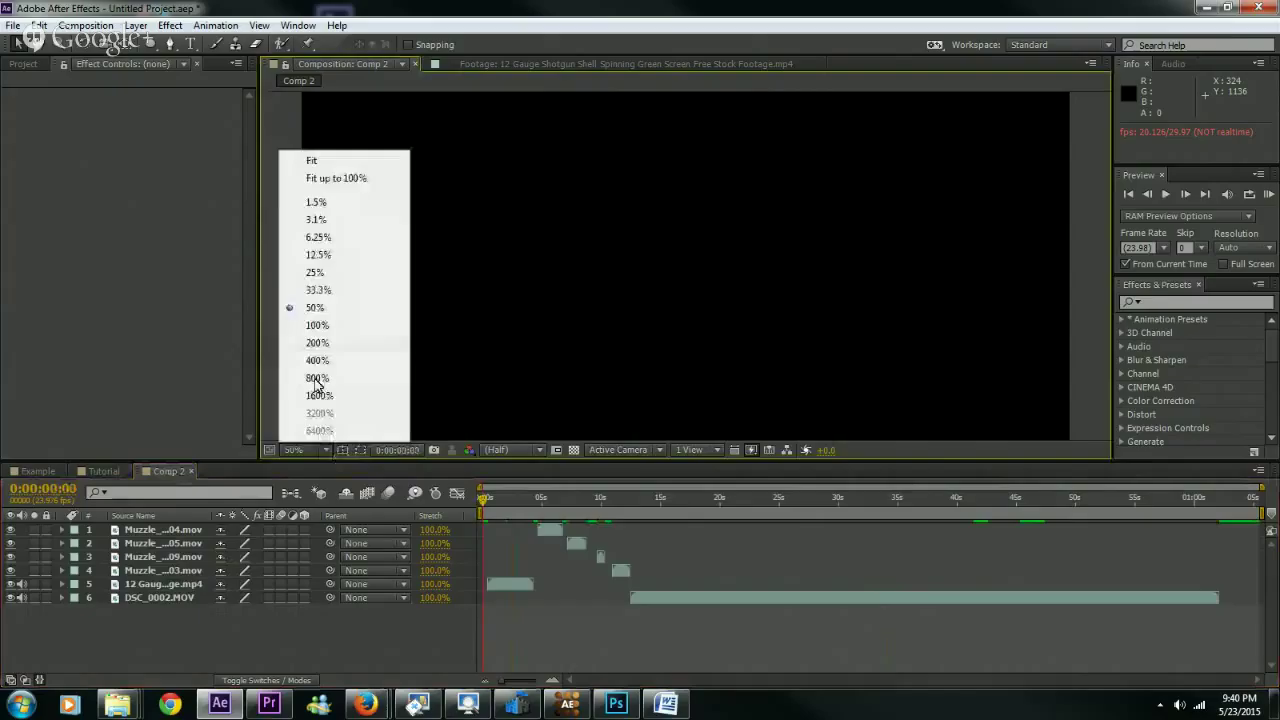
{"action": "left_click", "coordinate": [335, 178]}
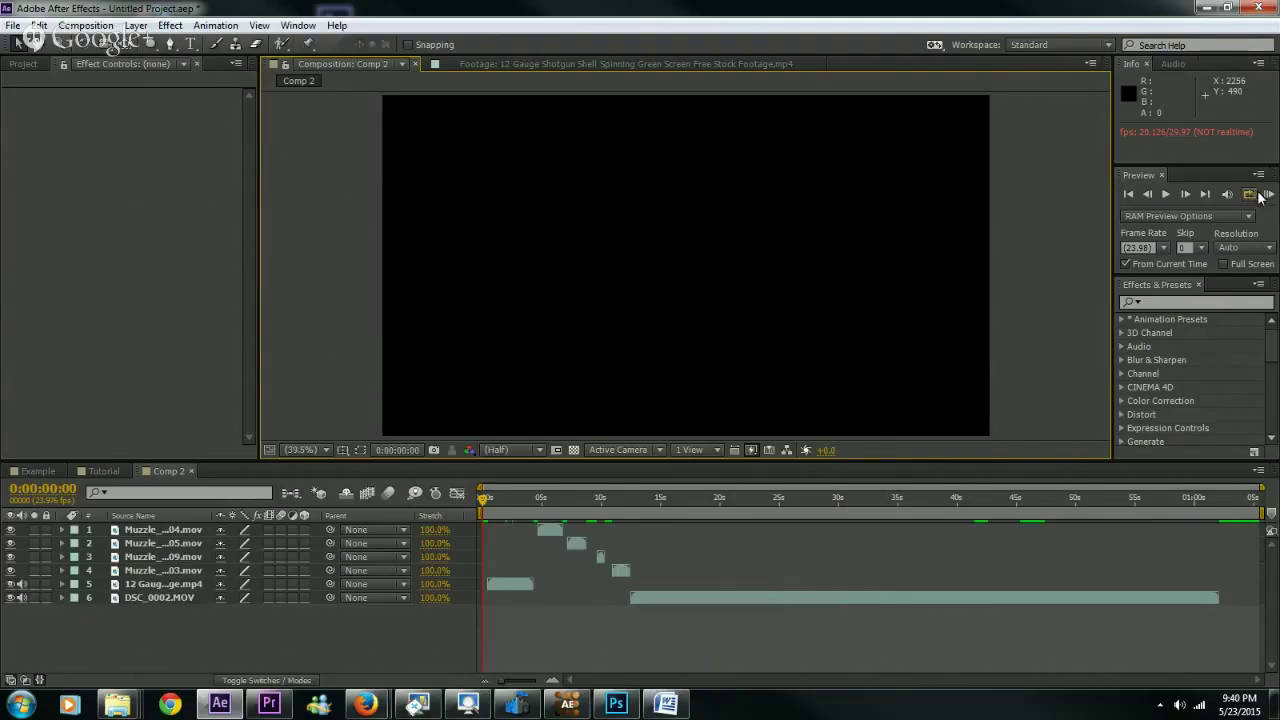
{"action": "left_click", "coordinate": [1269, 196]}
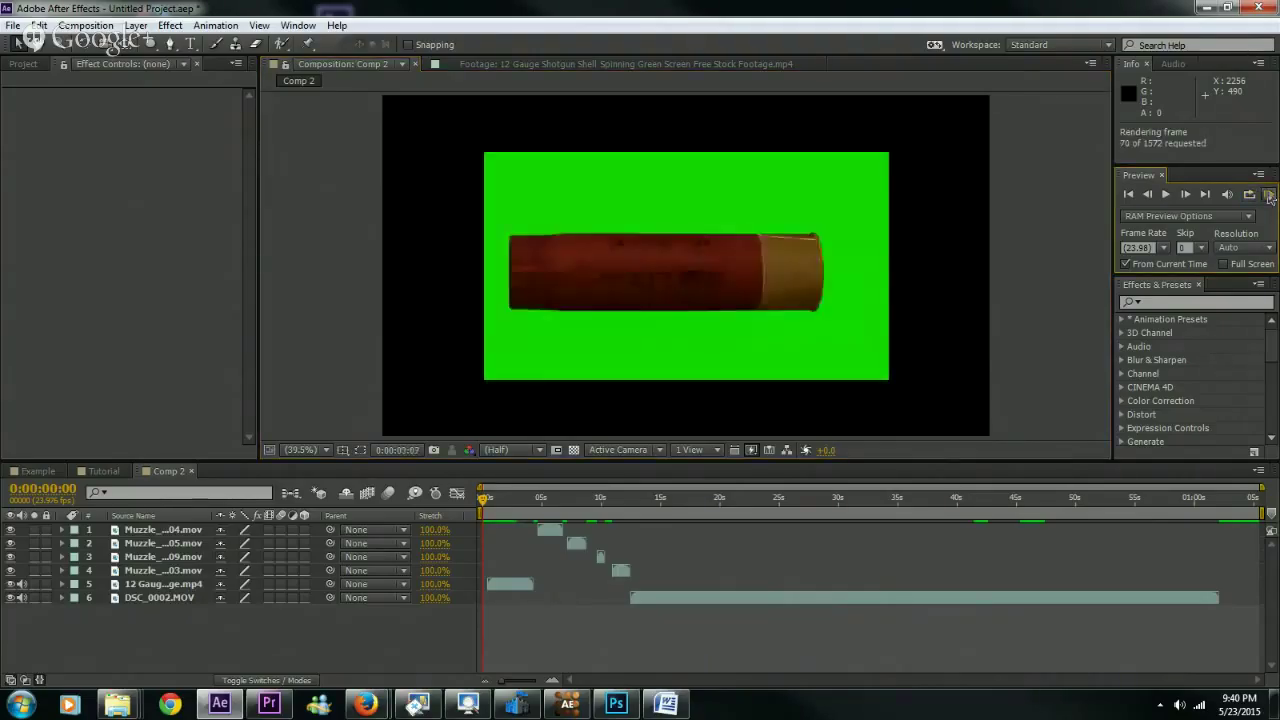